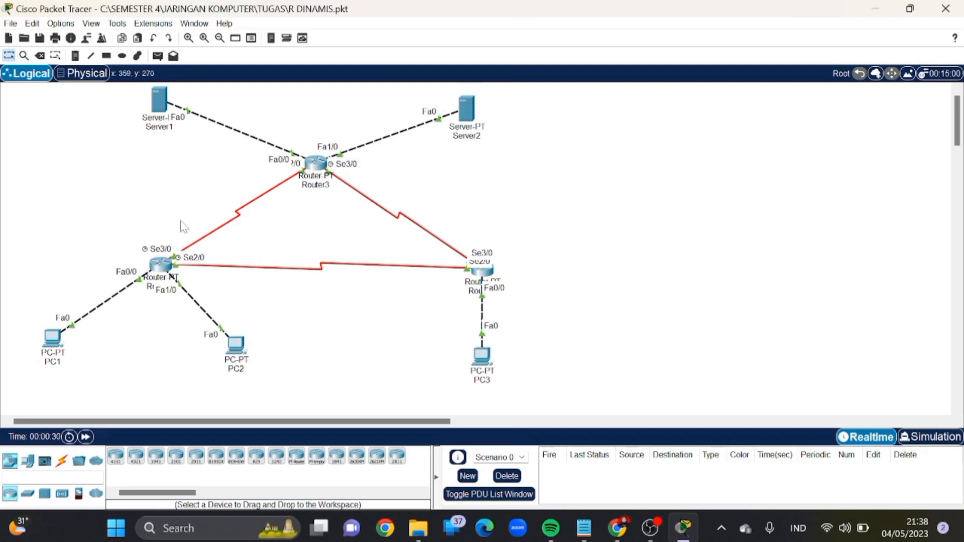
Remove all static routes from Router1: 192.168.1.128/25 via 12.12.12.2, plus 43.43.43.0/24 and 33.33.33.0/24 via 13.13.13.3.
click(165, 269)
click(371, 104)
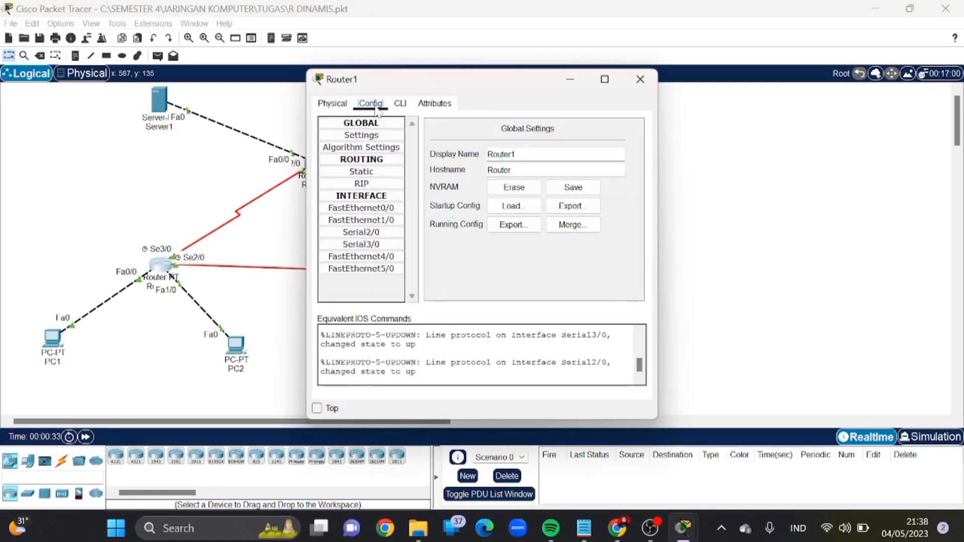
click(372, 172)
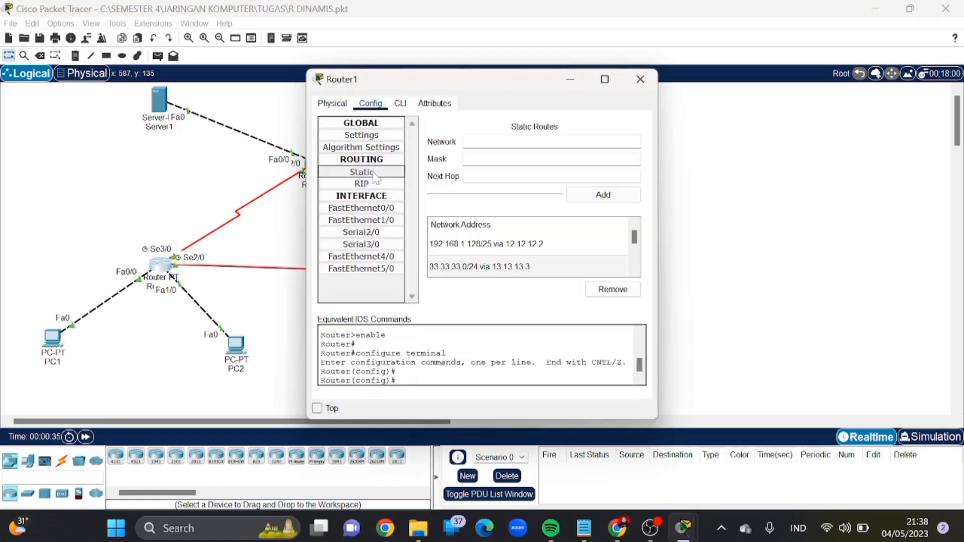
click(474, 243)
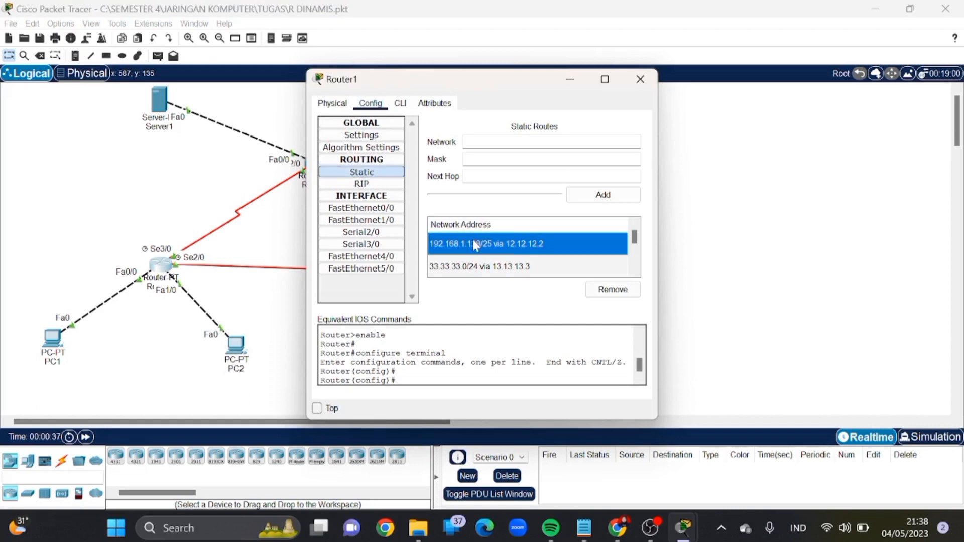
click(610, 293)
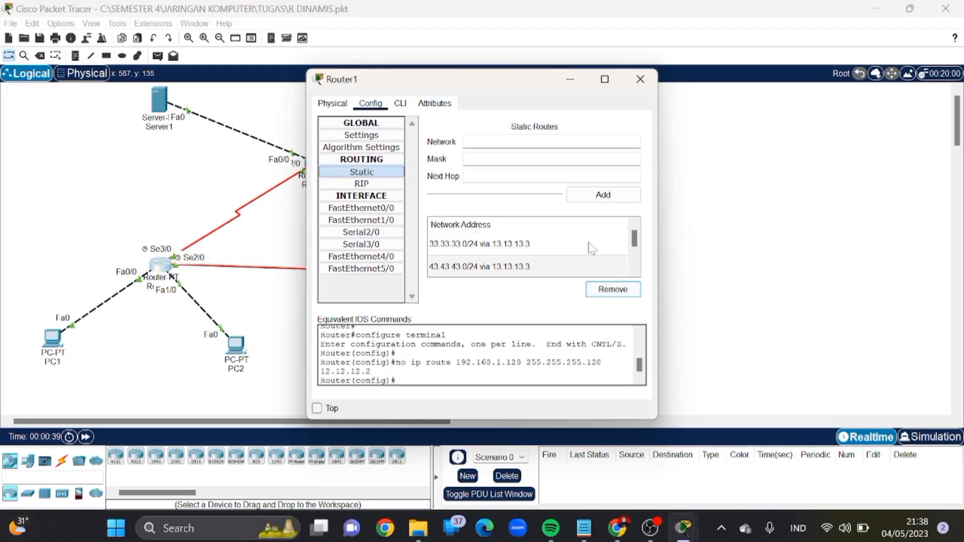
drag(591, 247, 593, 267)
click(613, 289)
click(592, 246)
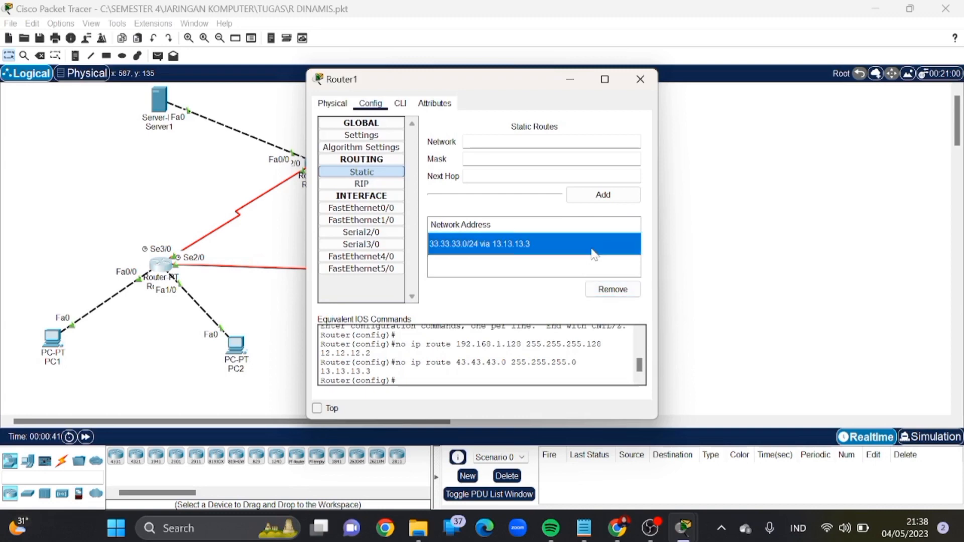
click(608, 290)
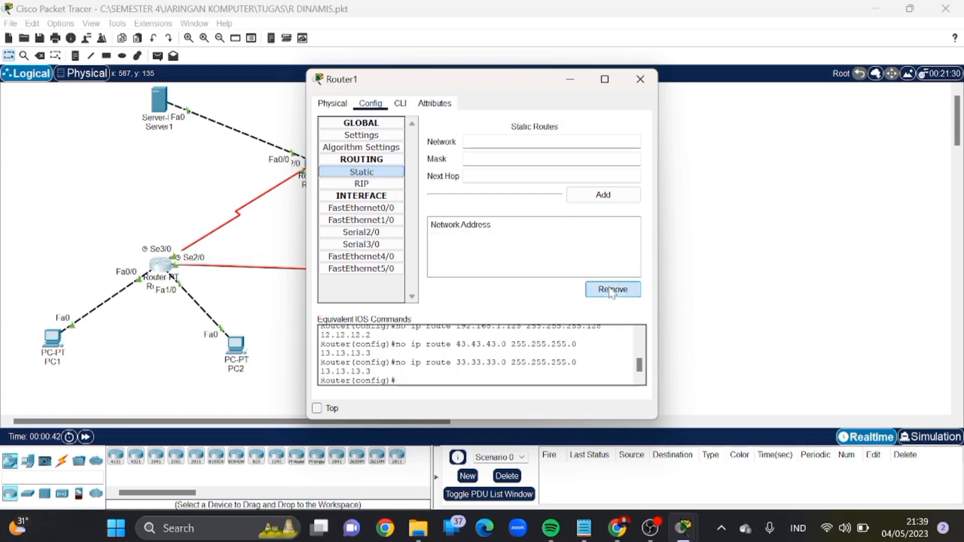
click(641, 79)
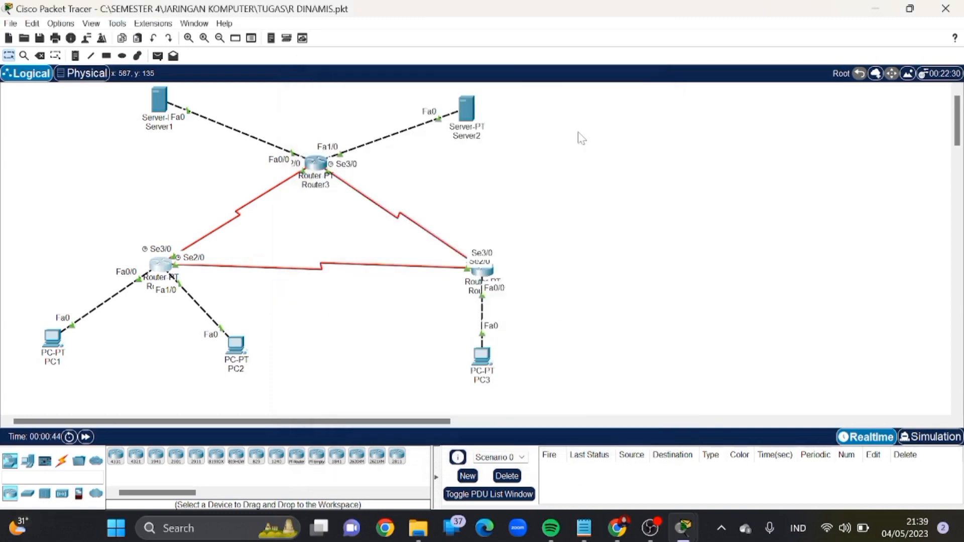
Remove all static routes from Router2: 192.168.1.0/25 via 12.12.12.1, plus 33.33.33.0/24 and 43.43.43.0/24 via 23.23.23.3.
click(479, 274)
click(371, 104)
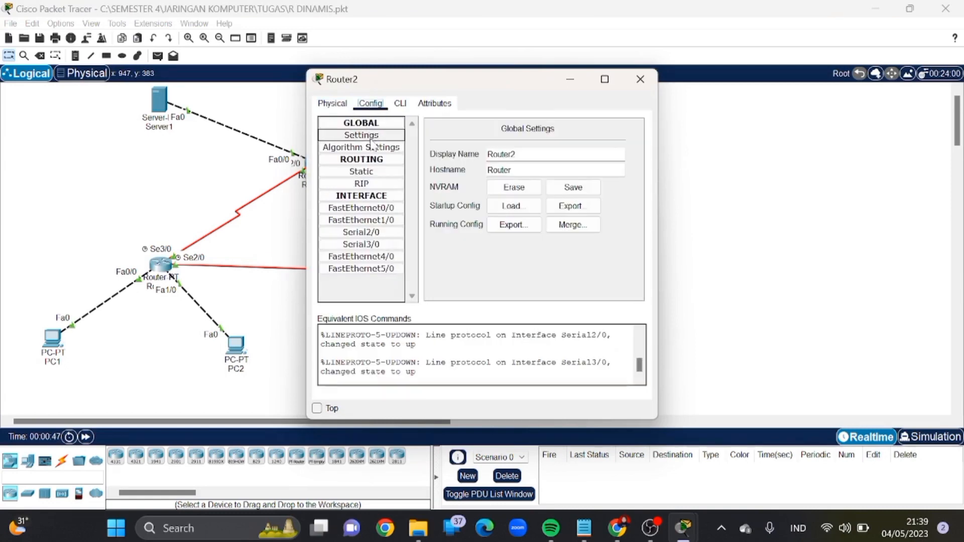
click(372, 173)
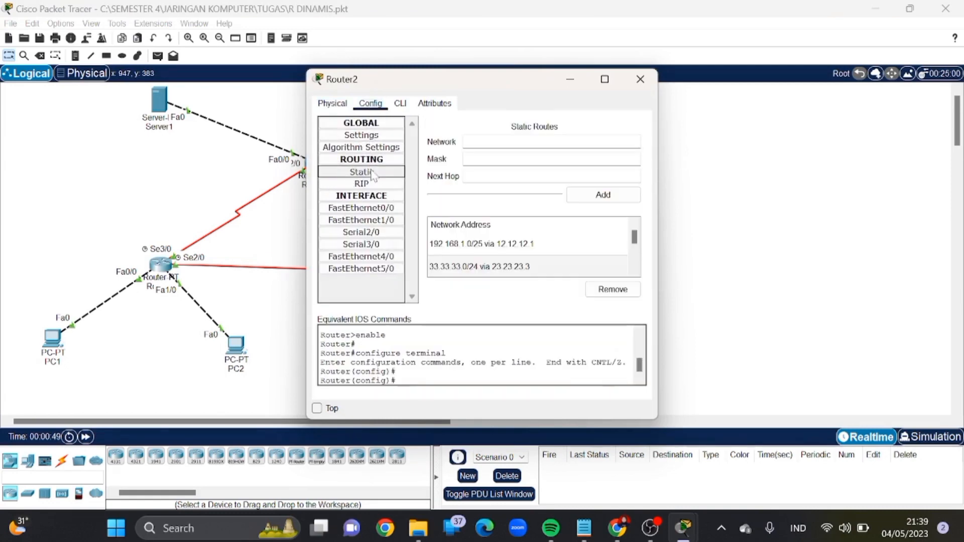
click(488, 243)
click(613, 289)
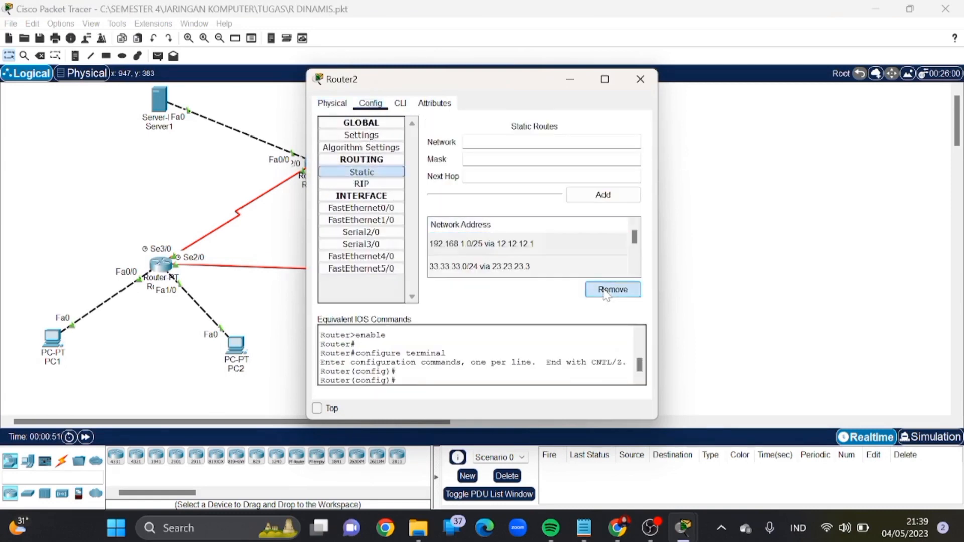
click(587, 247)
click(613, 289)
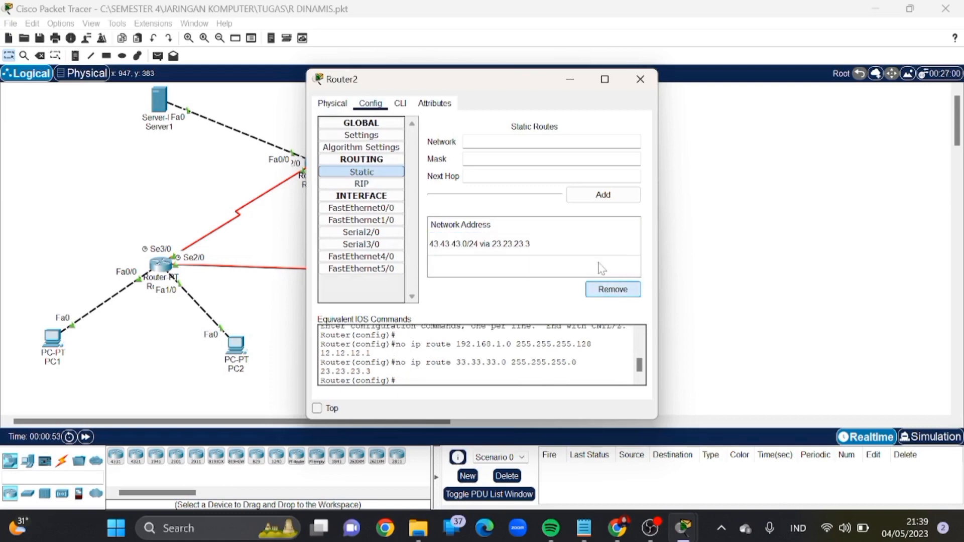
click(599, 251)
click(613, 290)
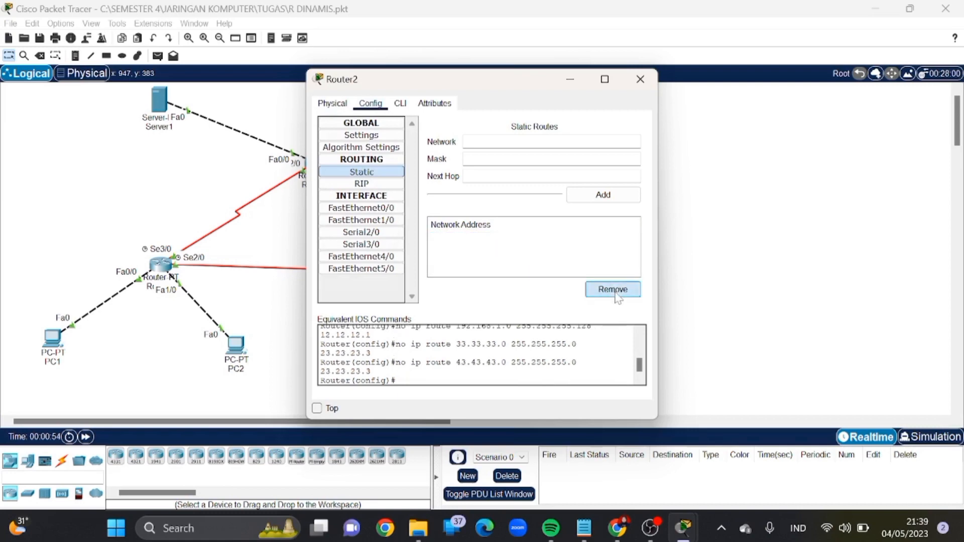
click(640, 80)
Remove all static routes from Router3: 192.168.1.0/25 via 13.13.13.1 and via 12.12.12.1, and 192.168.1.128/25 via 23.23.23.2.
click(315, 167)
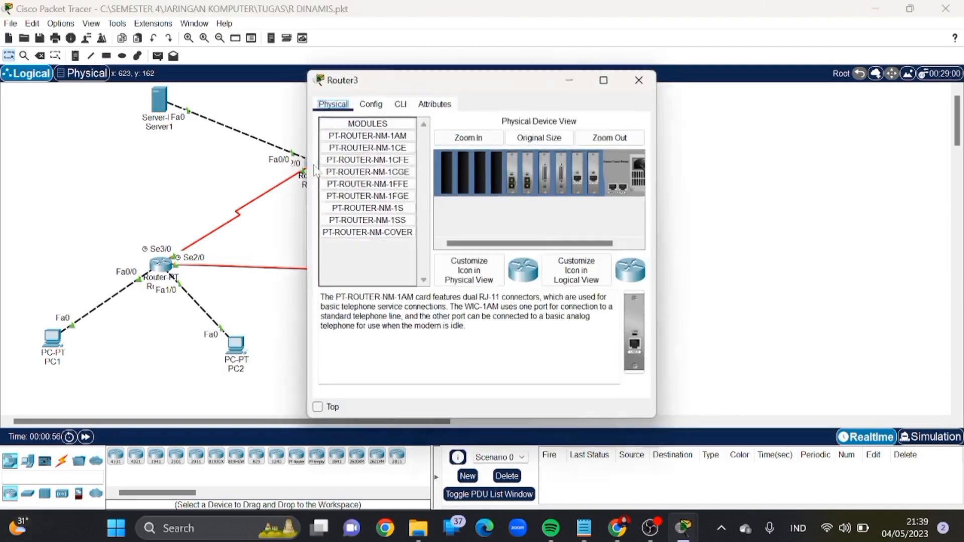
click(366, 104)
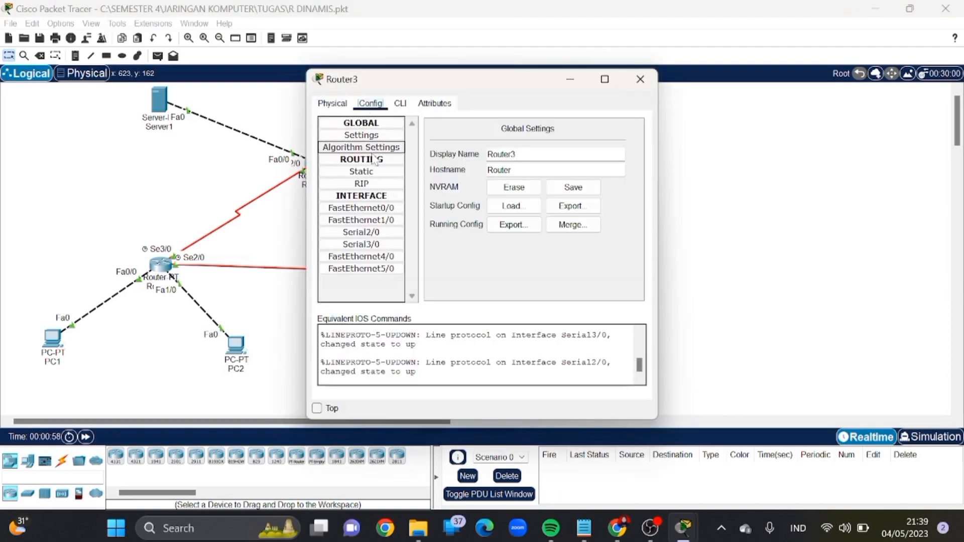
click(362, 172)
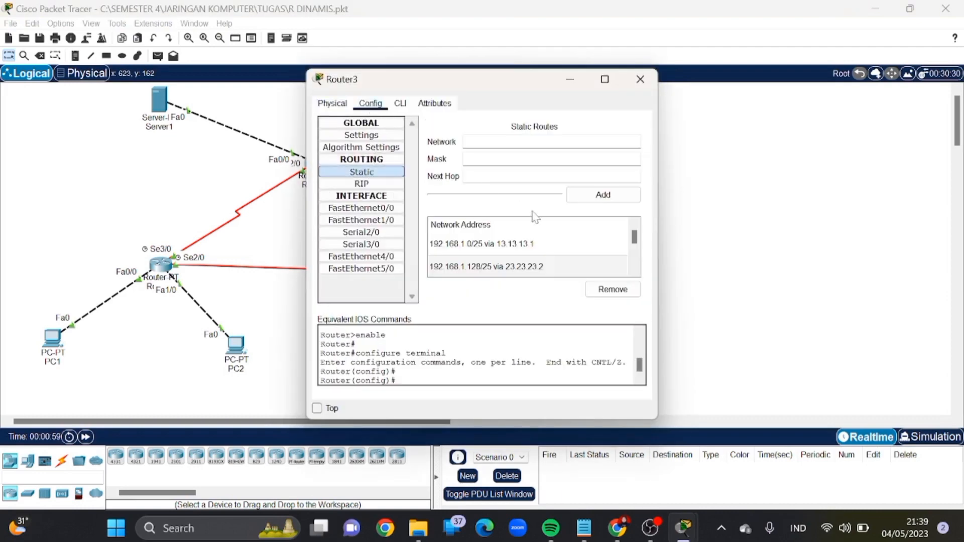
click(527, 244)
click(613, 290)
click(602, 245)
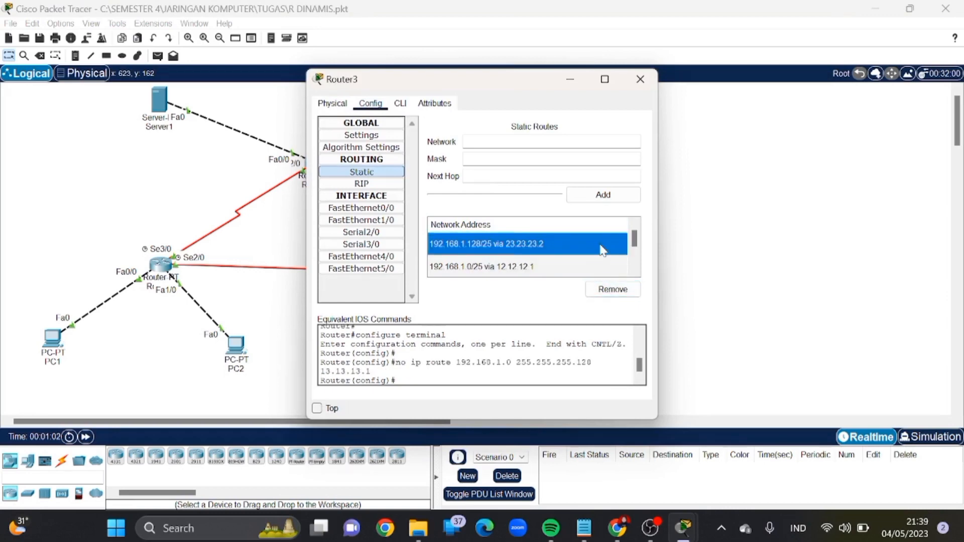
click(613, 290)
click(593, 246)
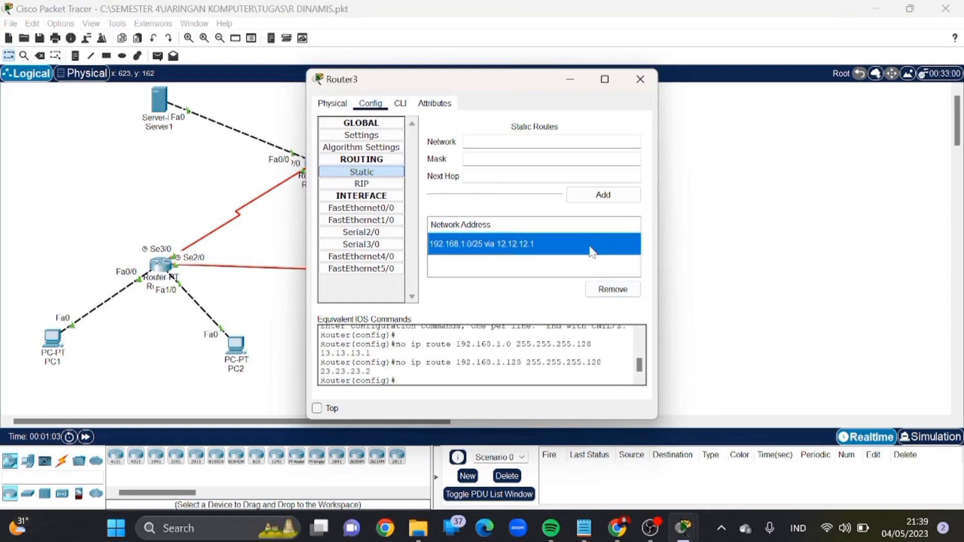
click(613, 290)
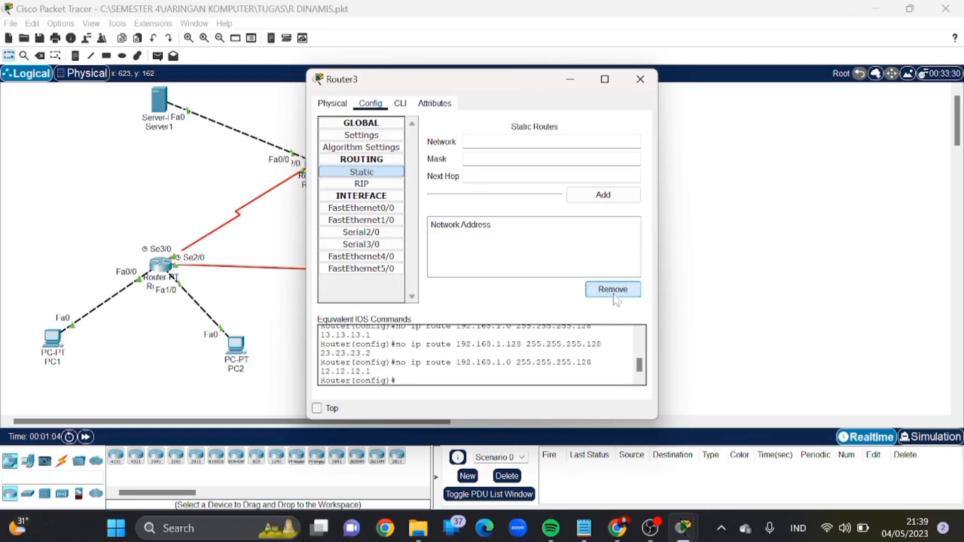
click(640, 80)
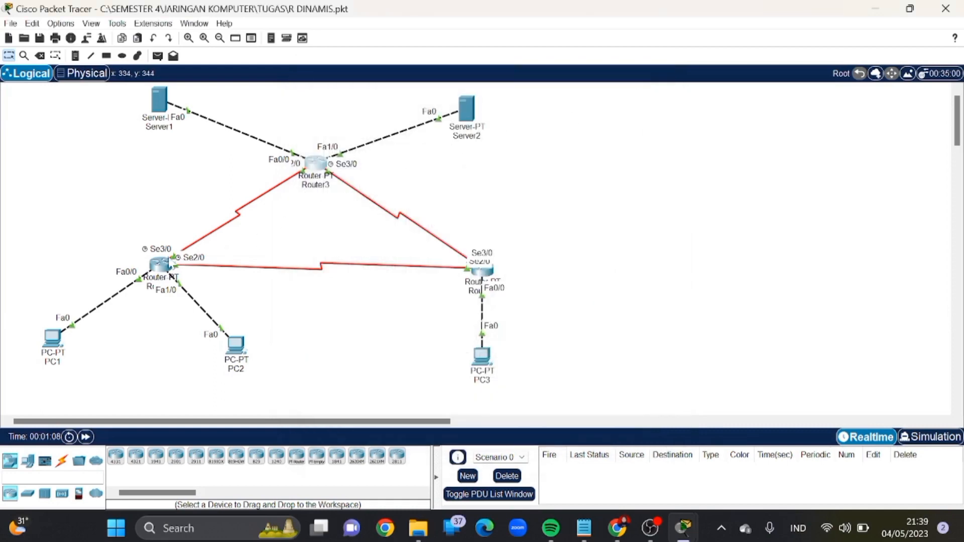
Enter RIP configuration on Router1 and disable automatic route summarization with the command no auto-summary.
click(161, 273)
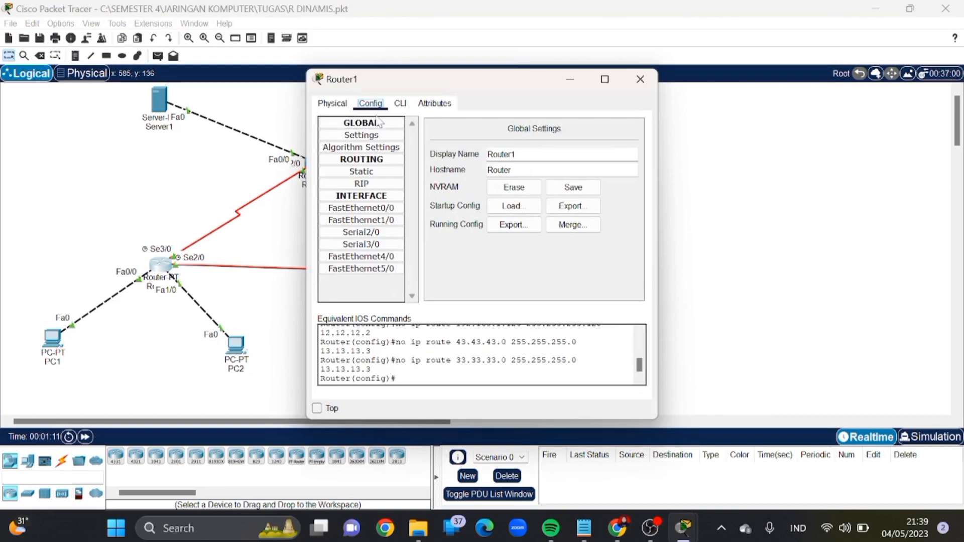
click(361, 185)
click(400, 105)
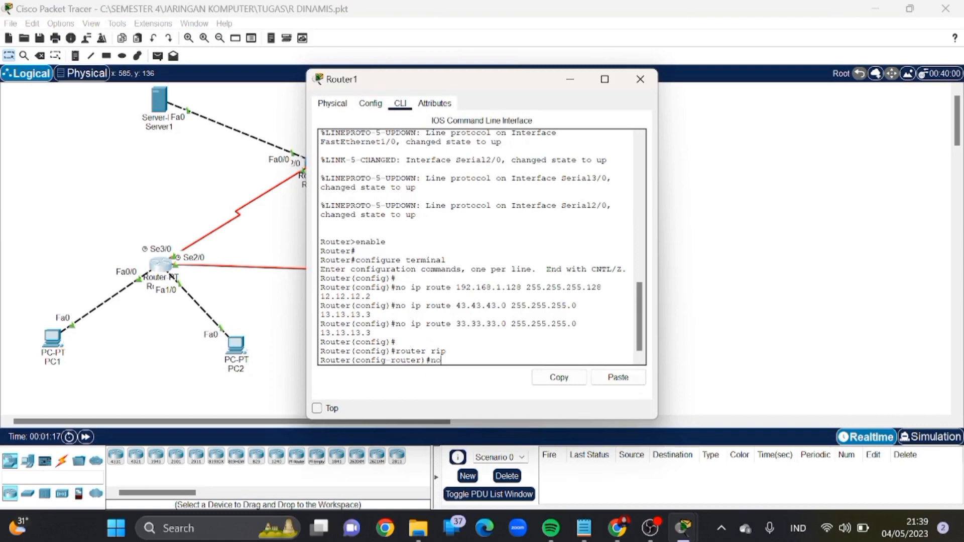
text(ut)
key(Tab)
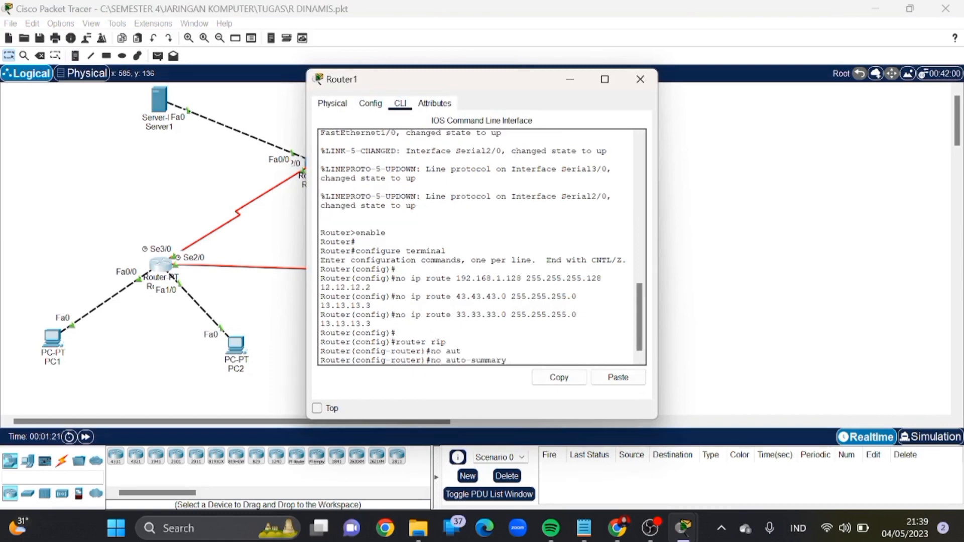
key(Return)
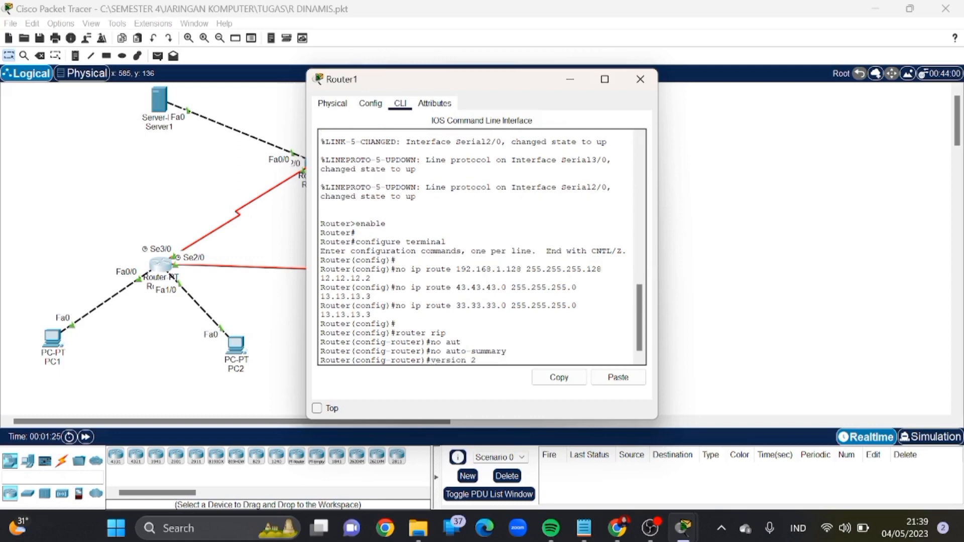
Set Router1's RIP to version 2 with the command version 2, and check its RIP routing settings.
key(Return)
click(332, 104)
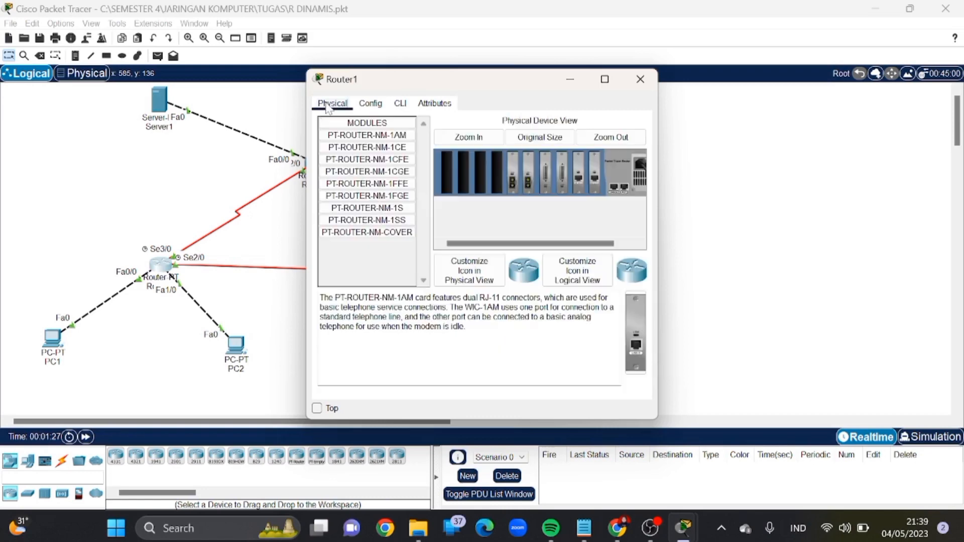
click(371, 105)
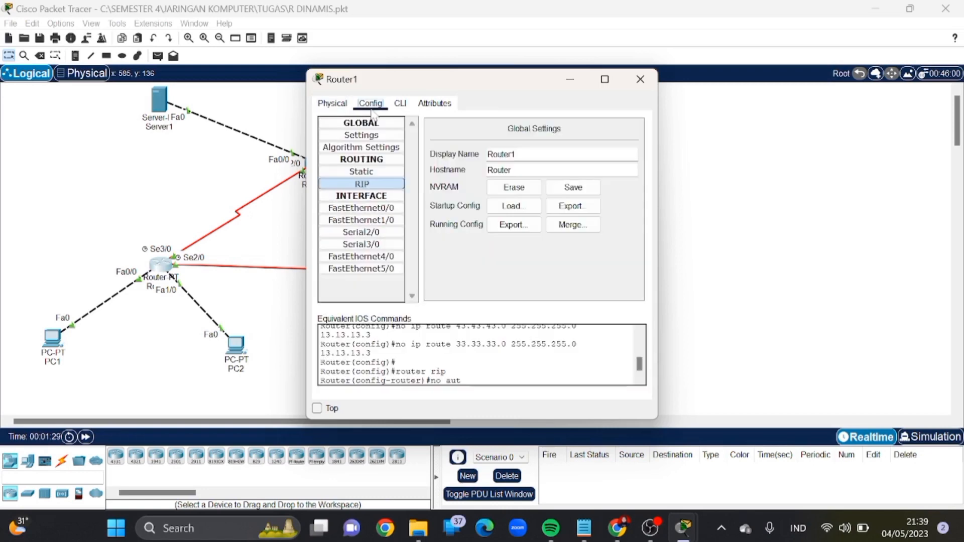
click(361, 184)
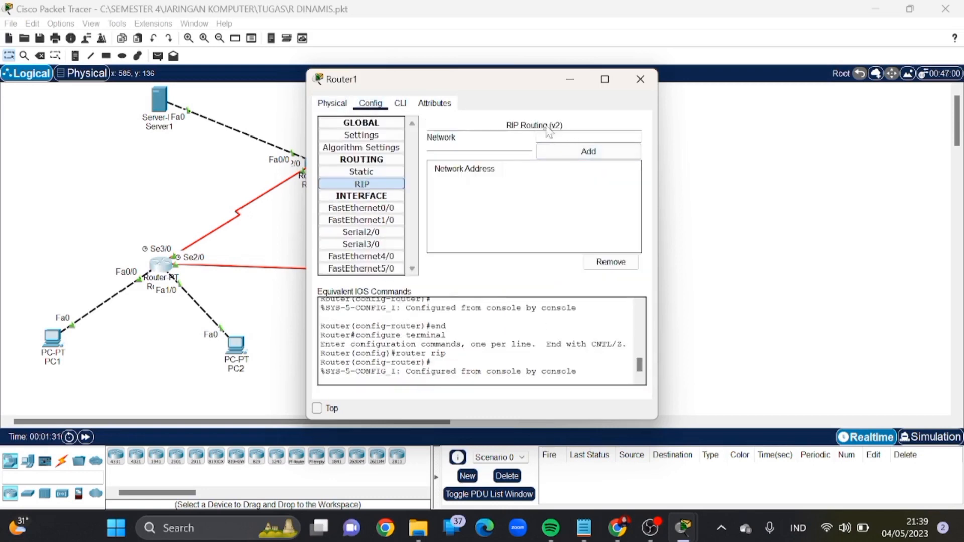
click(640, 80)
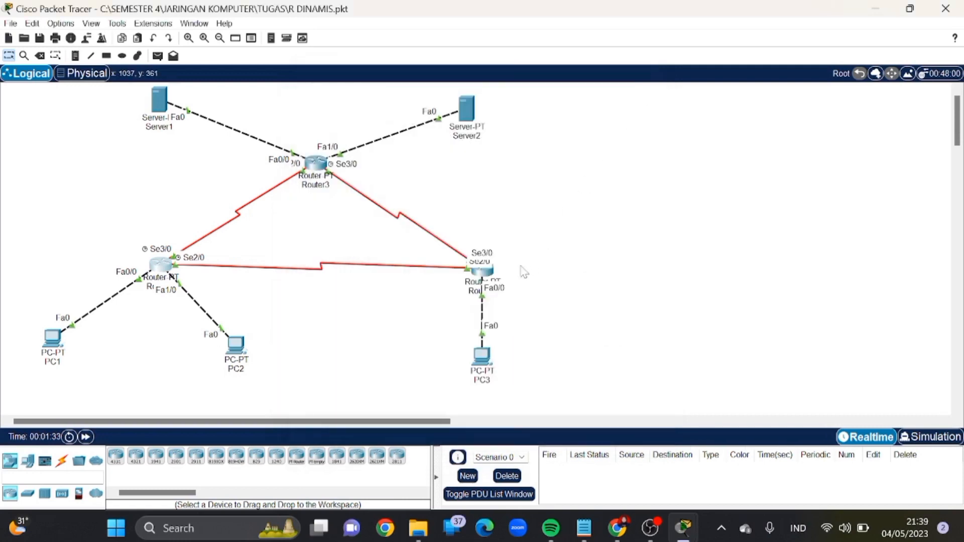
Enter RIP configuration on Router2 and disable automatic route summarization with the command no auto-summary.
click(487, 273)
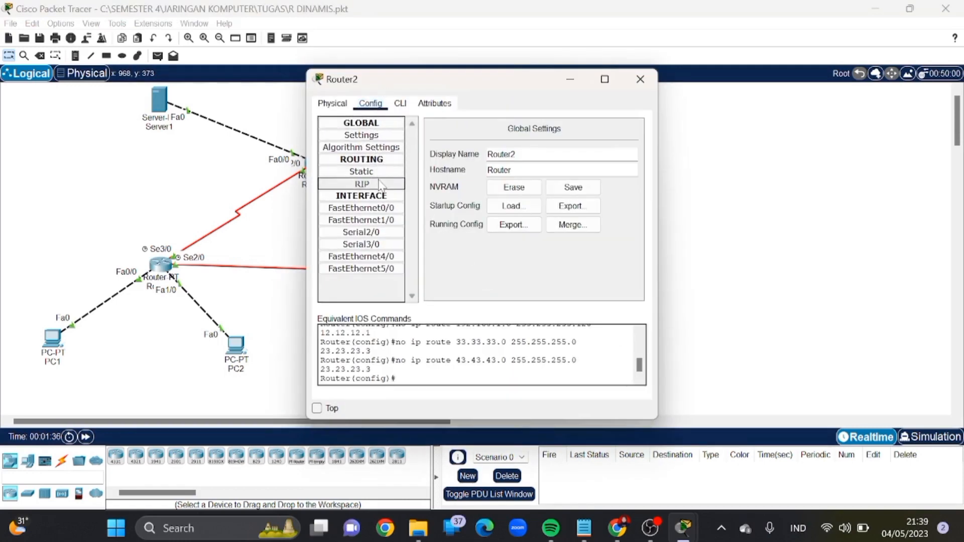
click(361, 184)
click(400, 104)
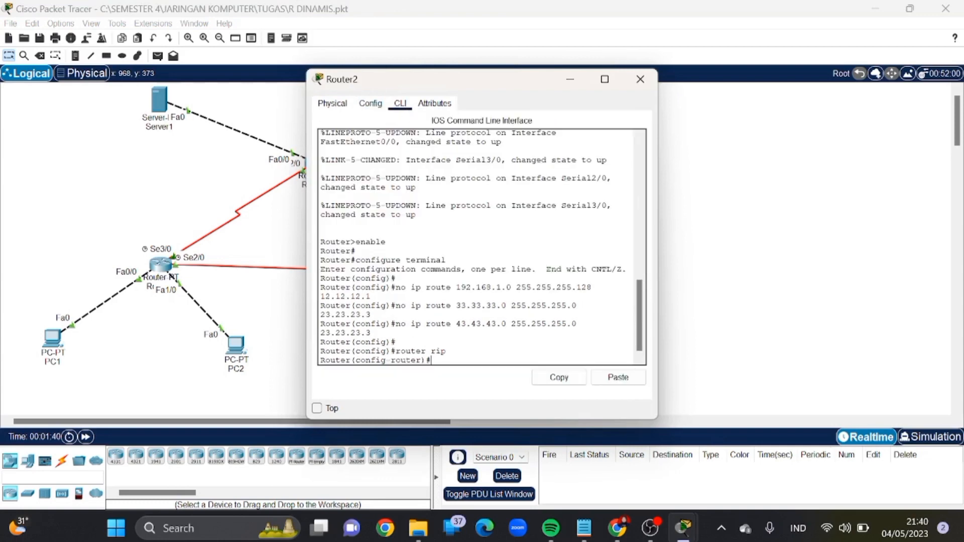
text(no aut)
key(Tab)
key(Return)
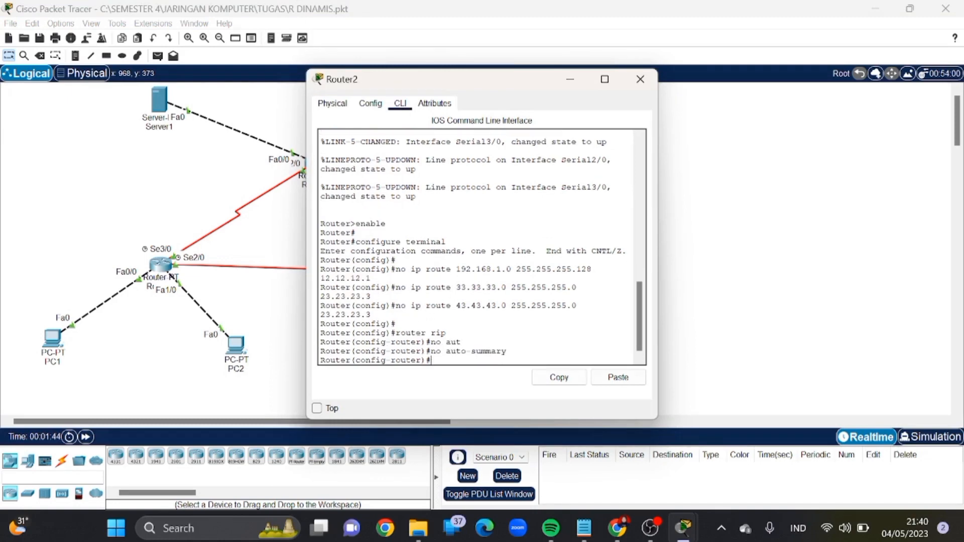
Set Router2's RIP to version 2 with the command version 2, and check its RIP routing settings.
text(vers)
key(BackSpace)
text(on 2)
key(Return)
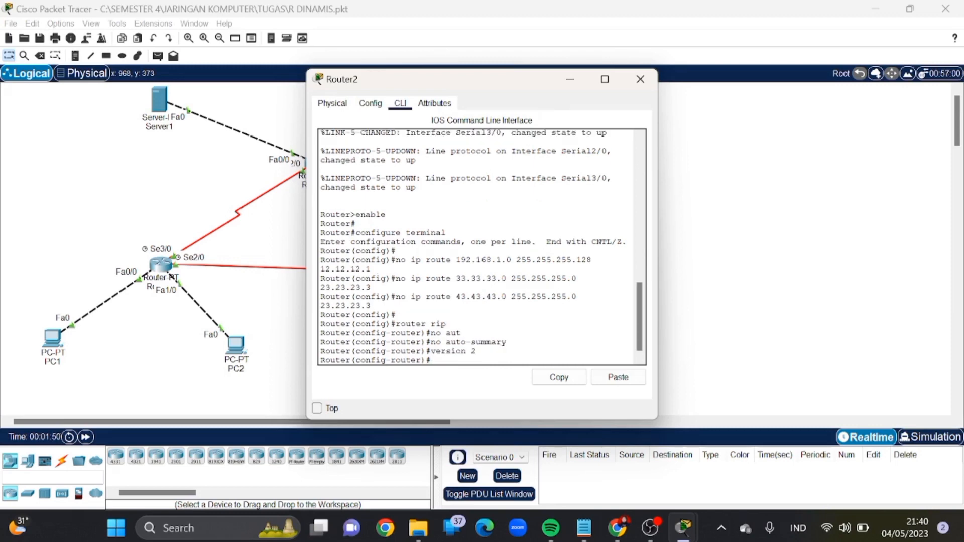
click(340, 104)
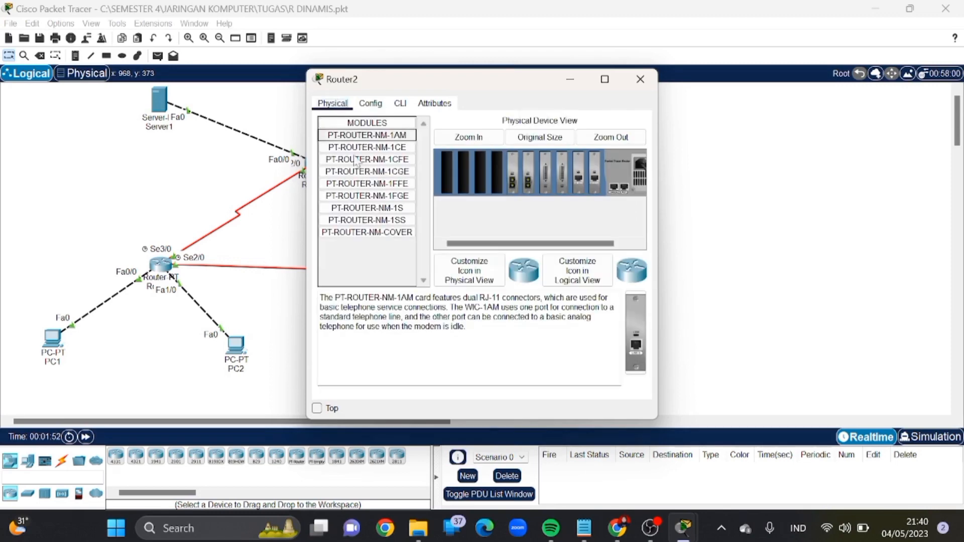
click(370, 103)
click(369, 183)
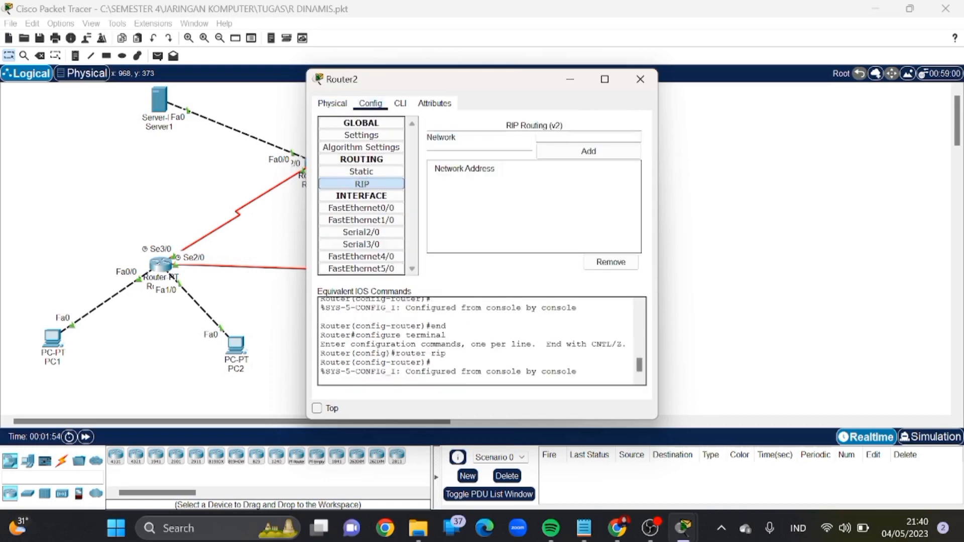
click(640, 79)
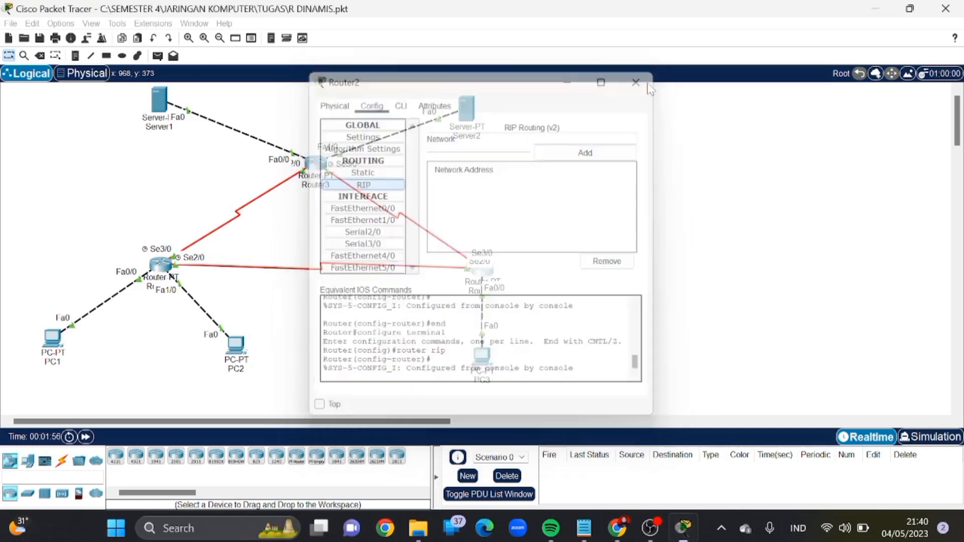
Enter RIP configuration on Router3 and disable automatic route summarization with the command no auto-summary.
click(316, 163)
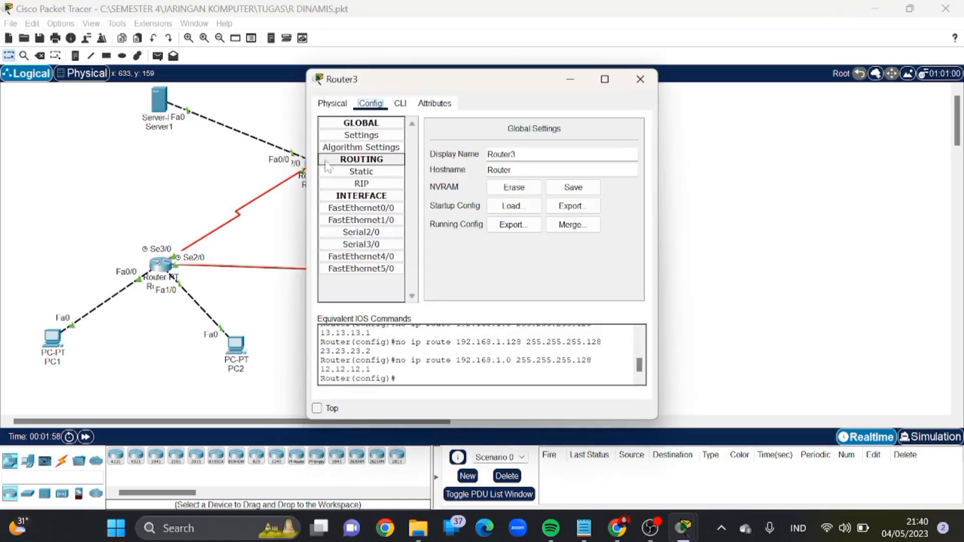
click(374, 184)
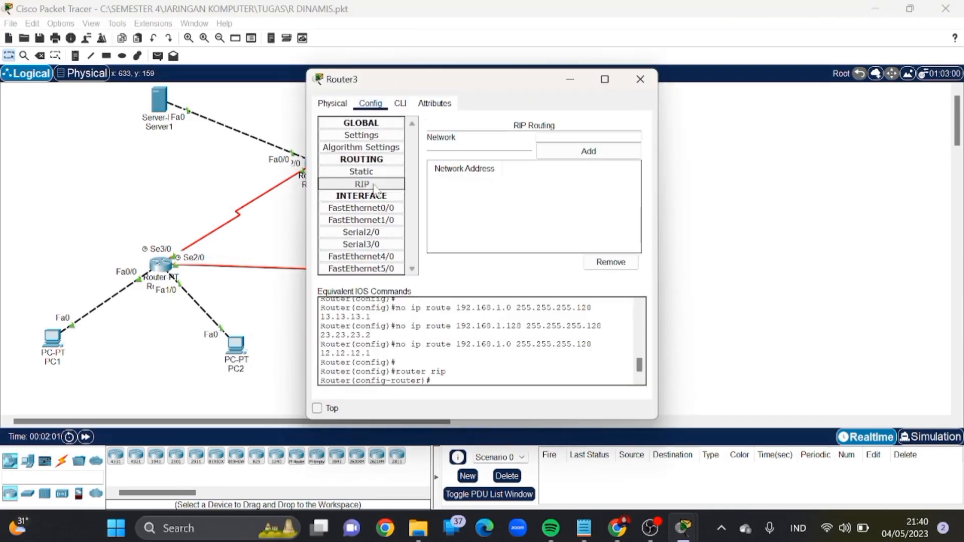
click(405, 105)
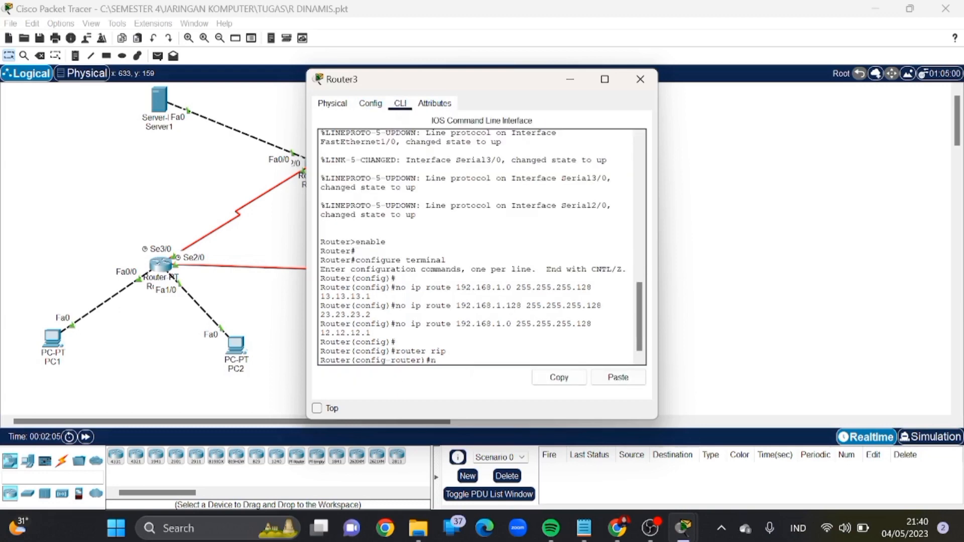
text(no aut)
key(Tab)
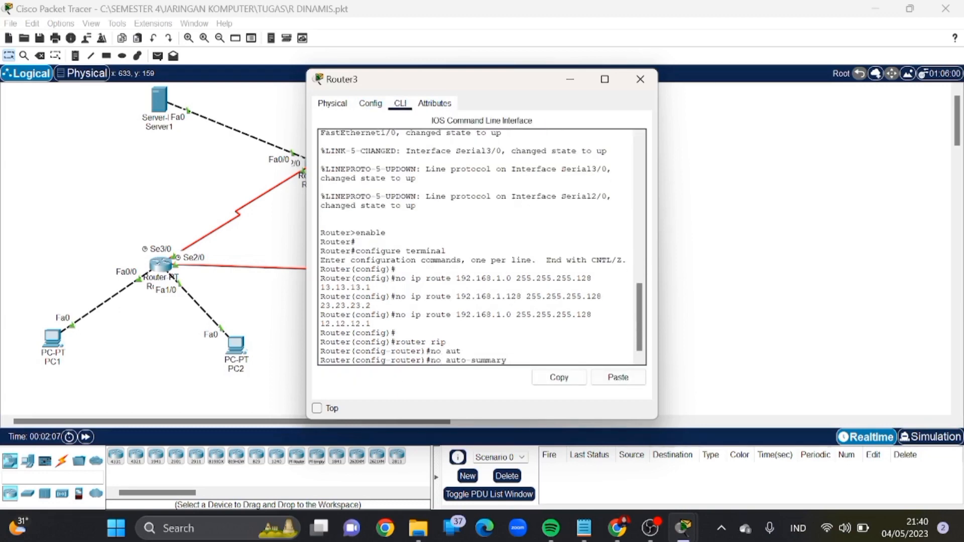
key(Return)
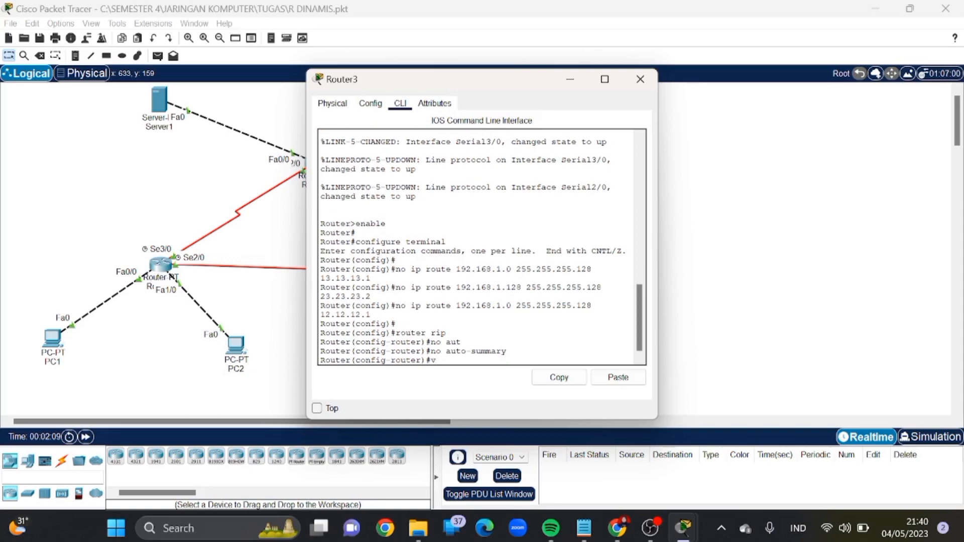
Set Router3's RIP to version 2 with the command version 2, and check its RIP routing settings.
text(version 2)
key(Return)
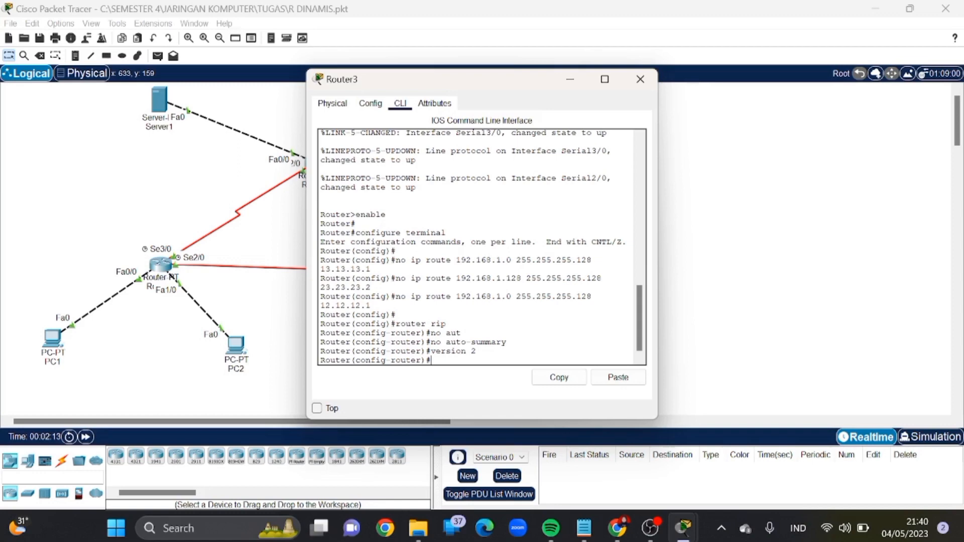
click(332, 104)
click(371, 103)
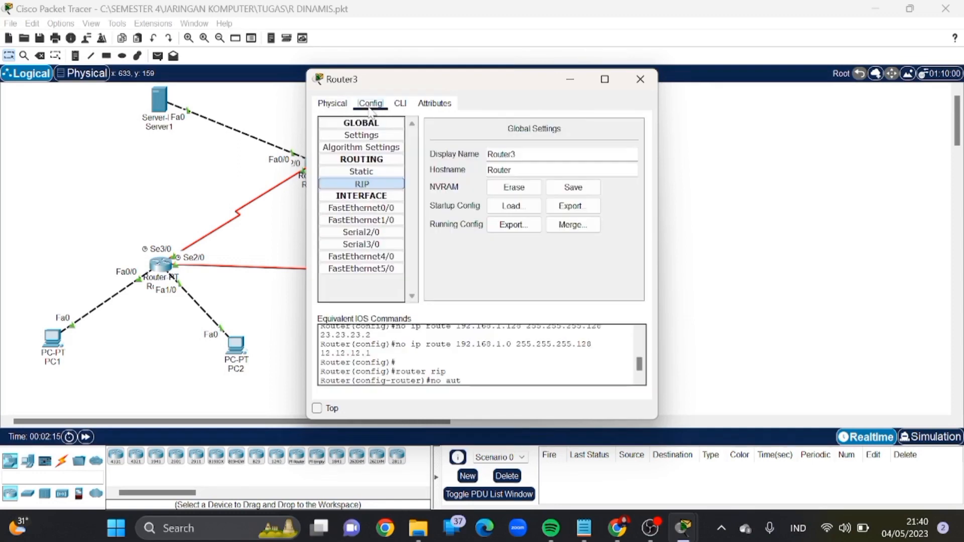
click(371, 183)
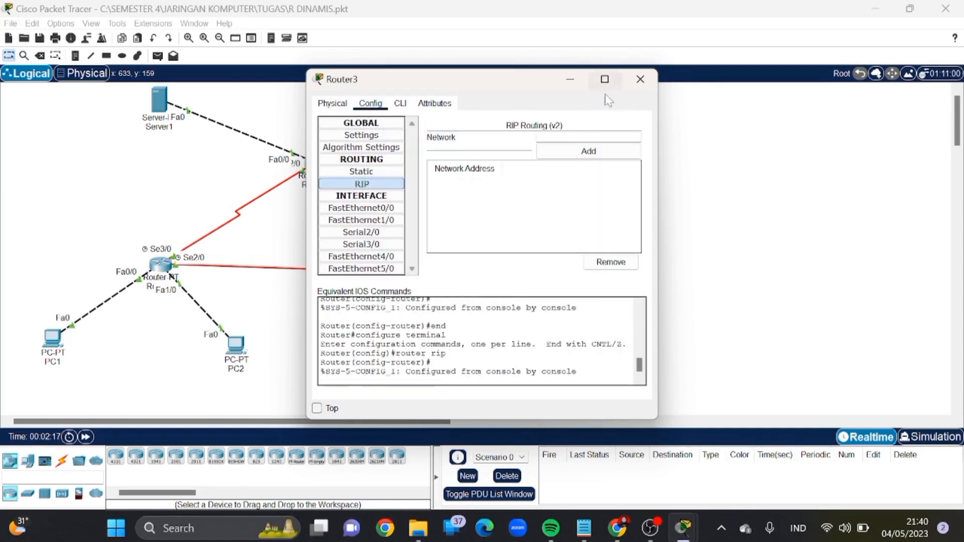
click(644, 86)
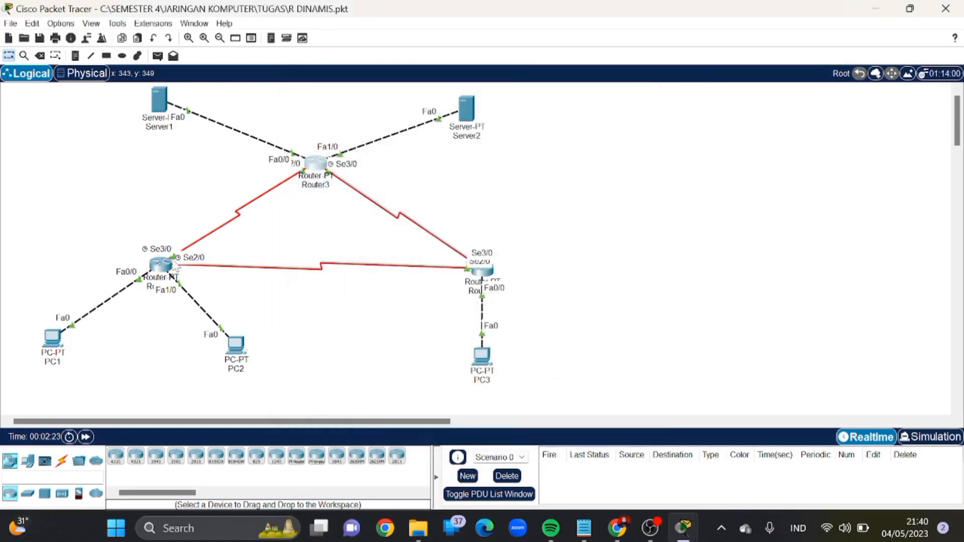
Add the networks 12.0.0.0, 13.0.0.0 and 192.168.1.0 to Router1's RIP routing.
mouse_move(169, 271)
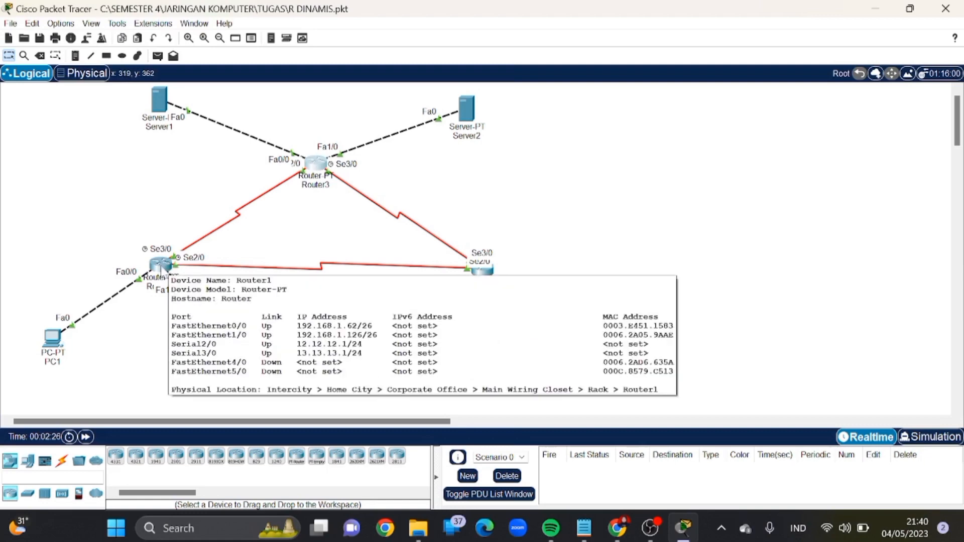
click(170, 271)
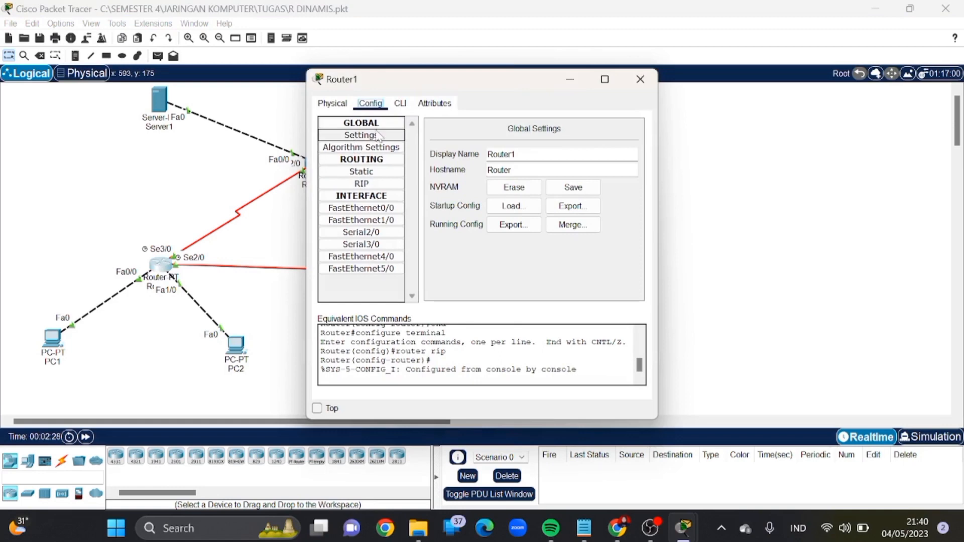
click(374, 185)
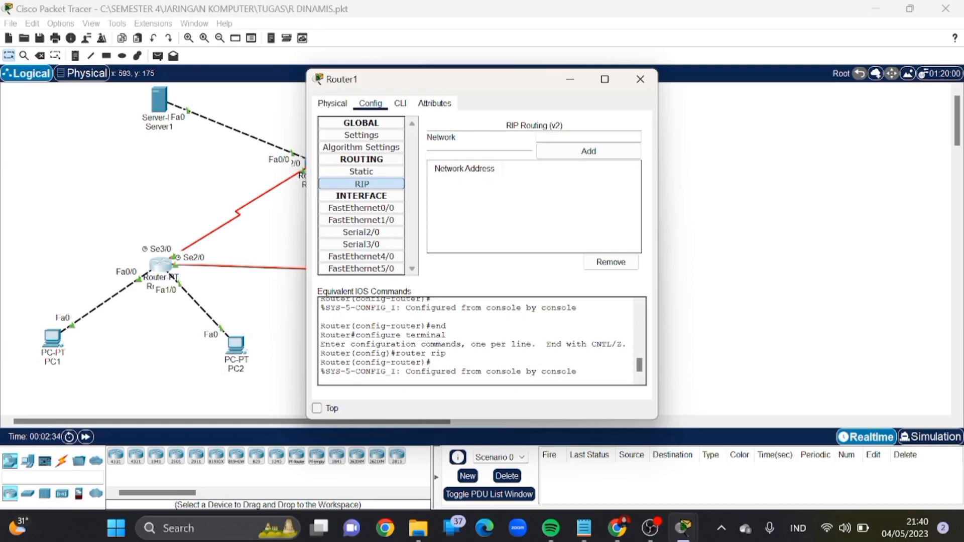
text(12.0.0.0)
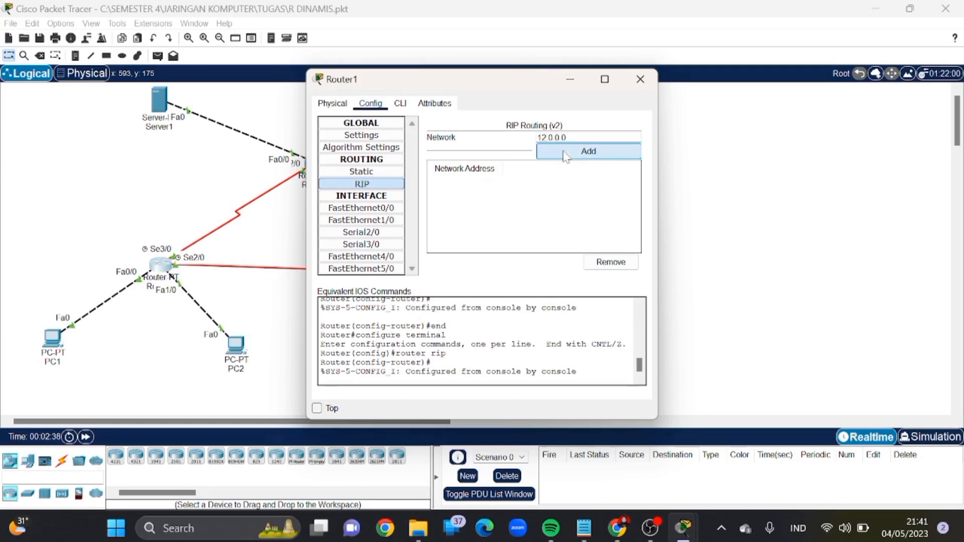
click(589, 151)
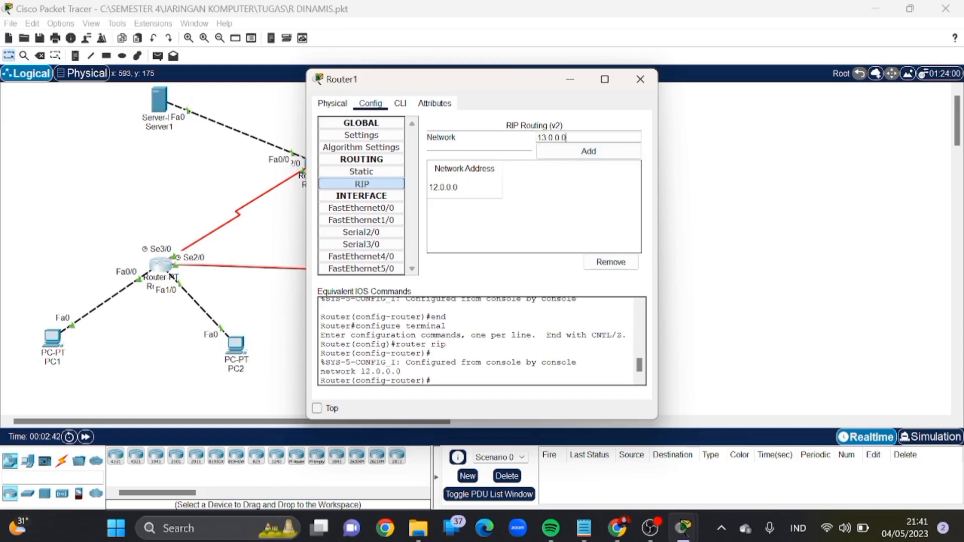
text(13.0.0.0)
click(570, 151)
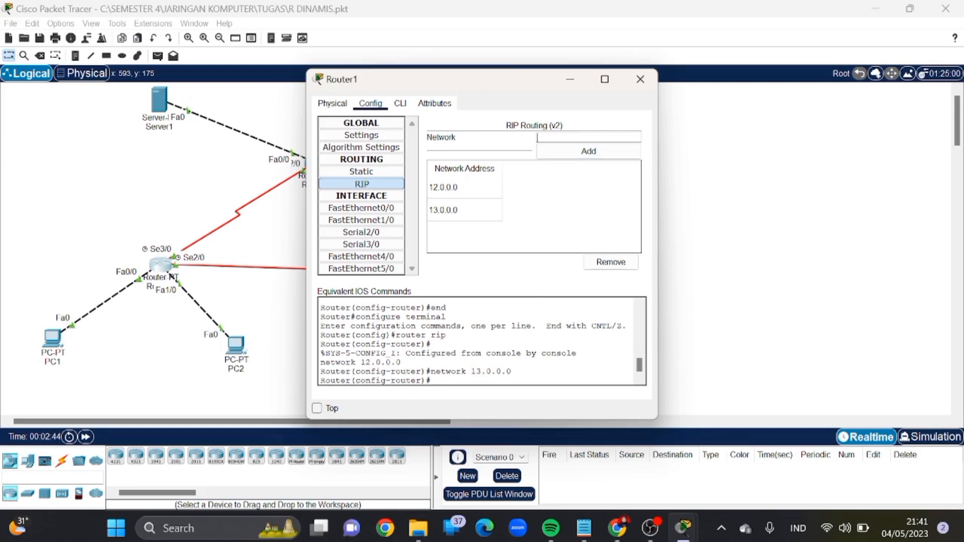
text(192.168)
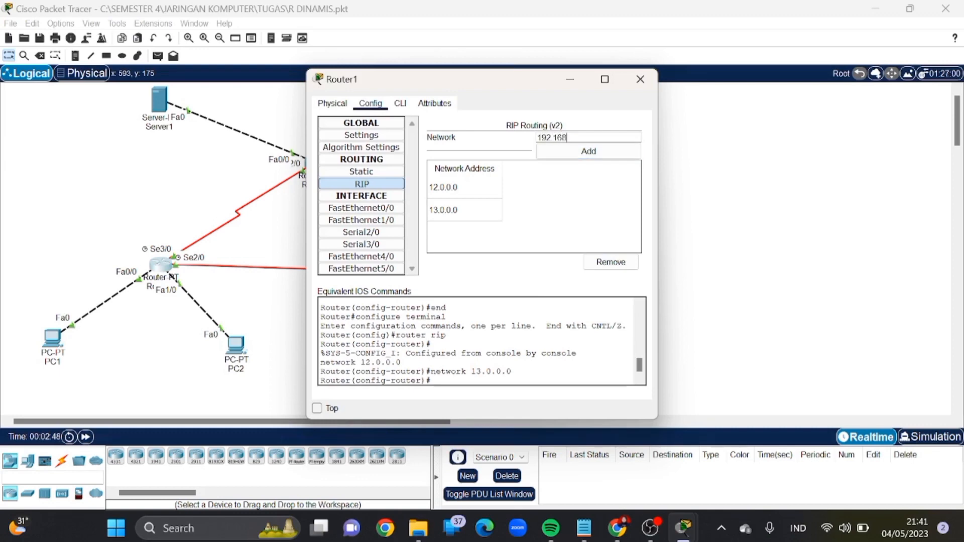
text(.1.0)
click(570, 153)
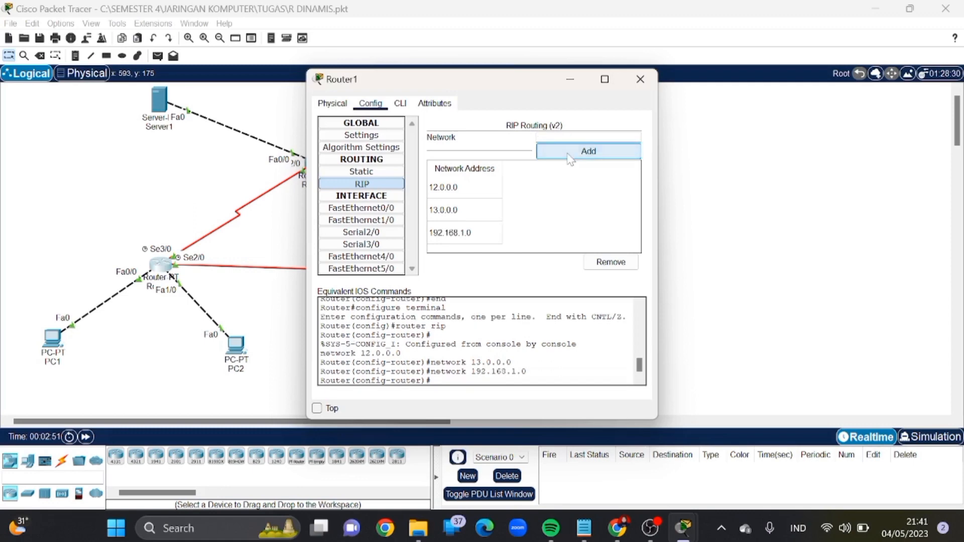
click(641, 79)
Add the networks 12.0.0.0, 23.0.0.0 and 192.168.1.0 to Router2's RIP routing.
click(482, 271)
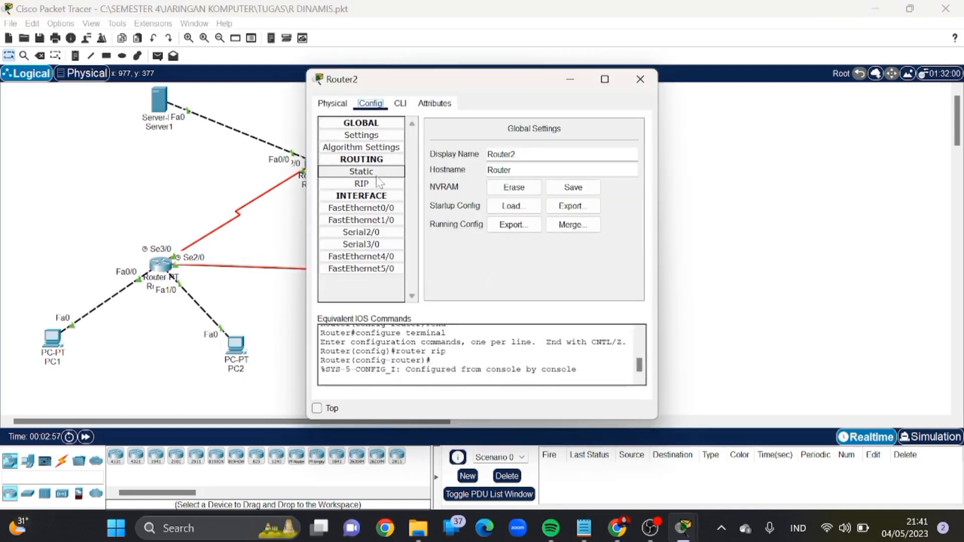
click(372, 184)
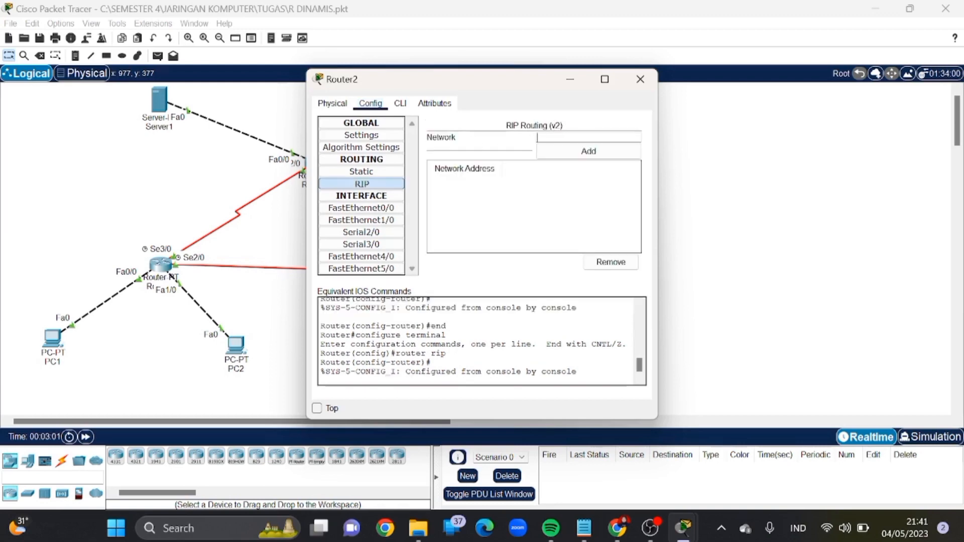
text(12.0)
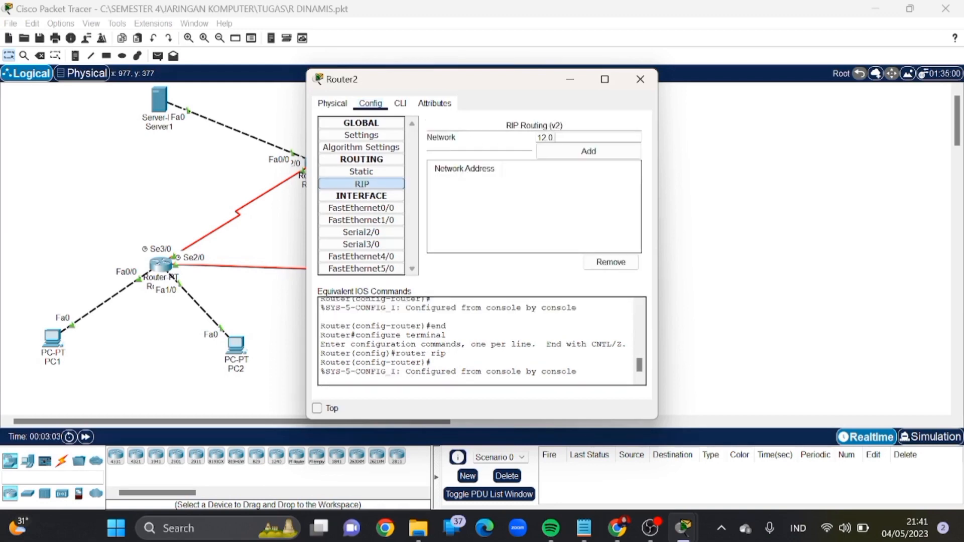
text(.0.0)
click(589, 151)
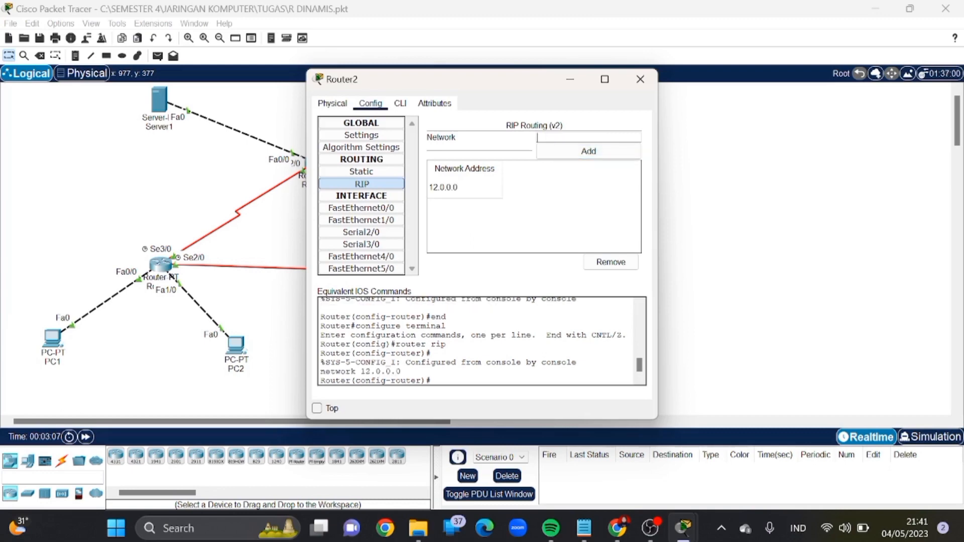
text(23.0.0.0)
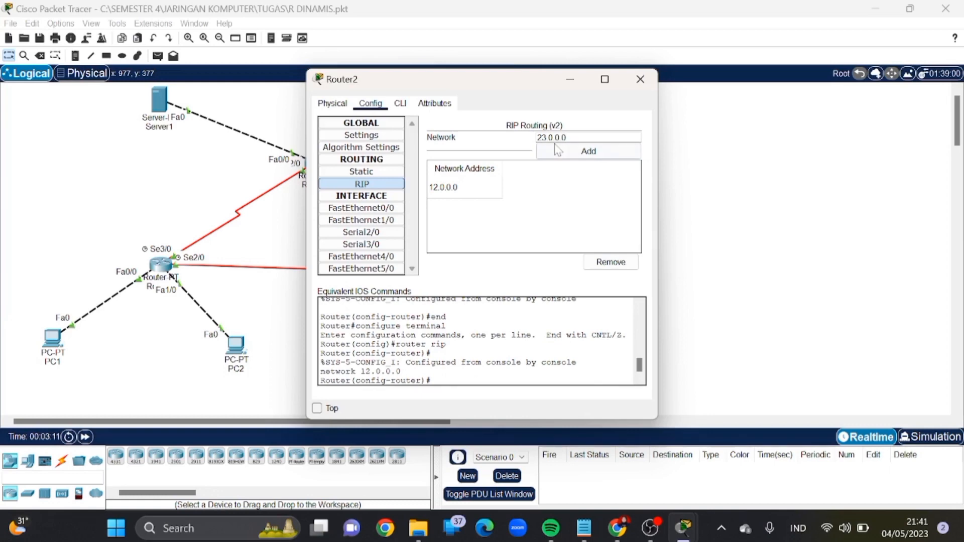
click(588, 151)
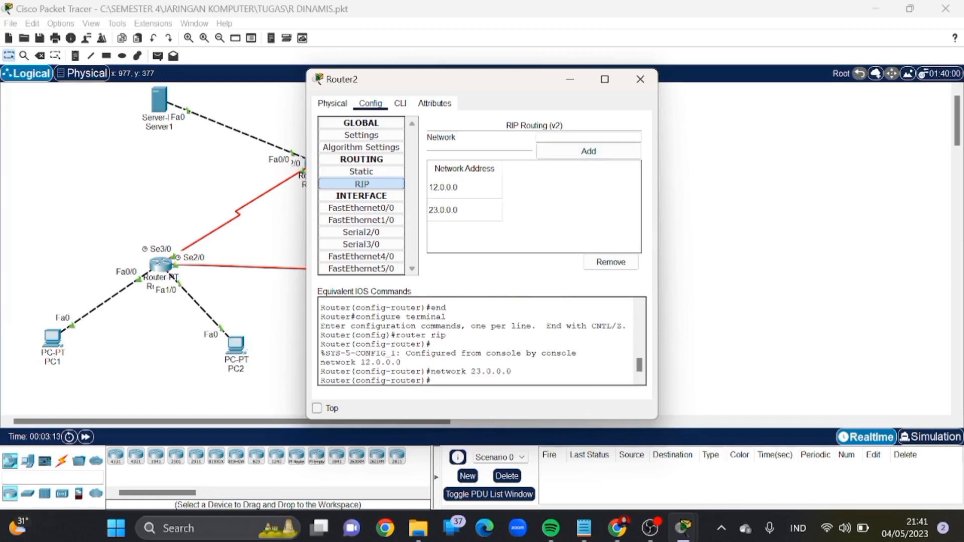
text(192.168.1.0)
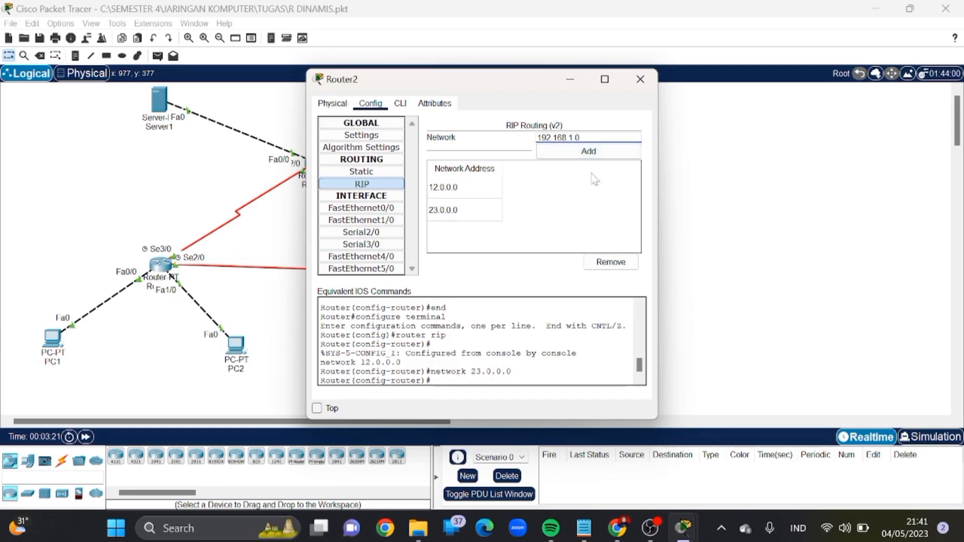
click(597, 158)
click(640, 80)
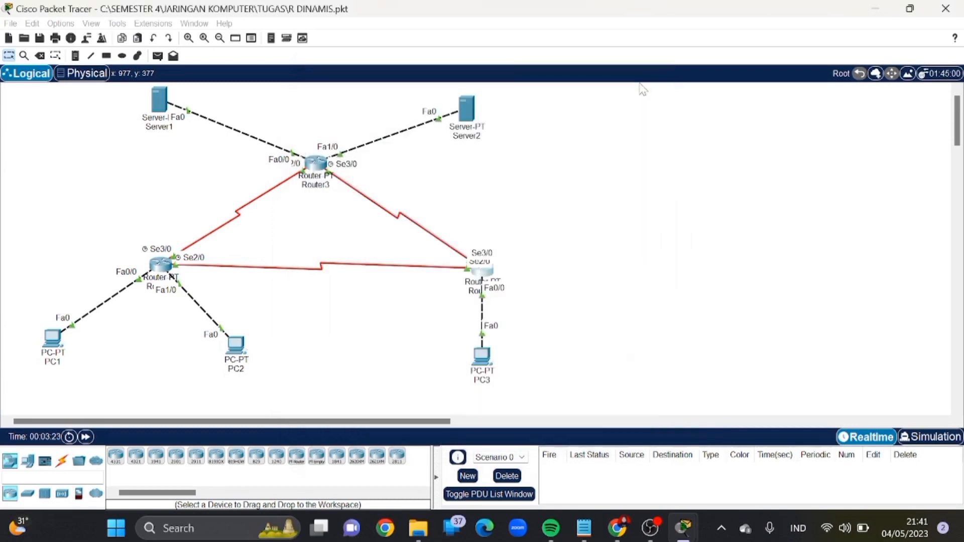
Add the networks 13.0.0.0, 23.0.0.0, 33.0.0.0 and 43.0.0.0 to Router3's RIP routing.
click(317, 164)
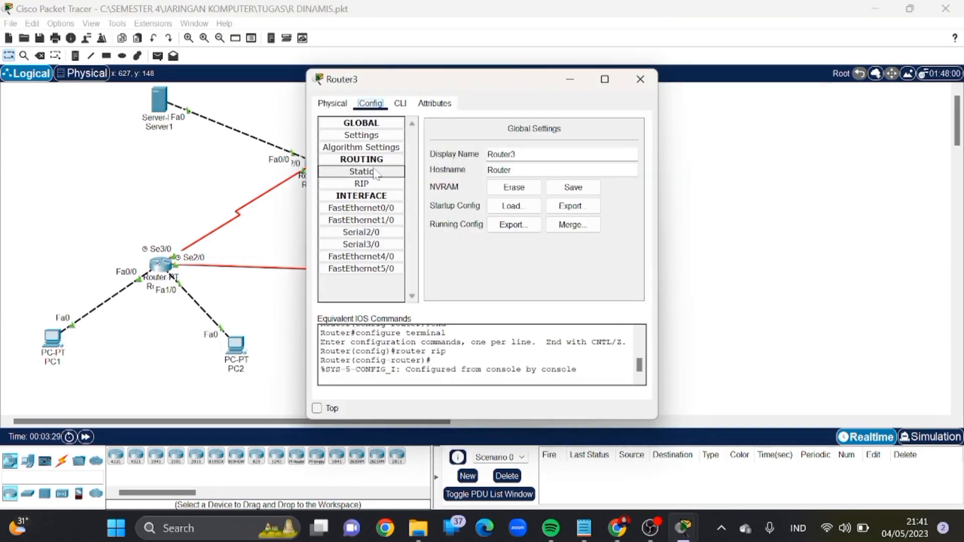
click(361, 184)
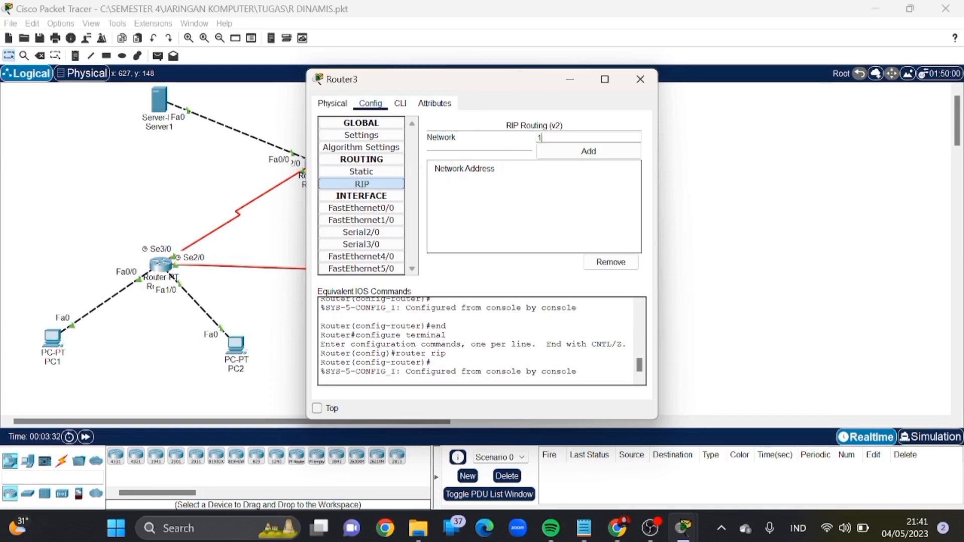
text(13.0.0.0)
click(588, 151)
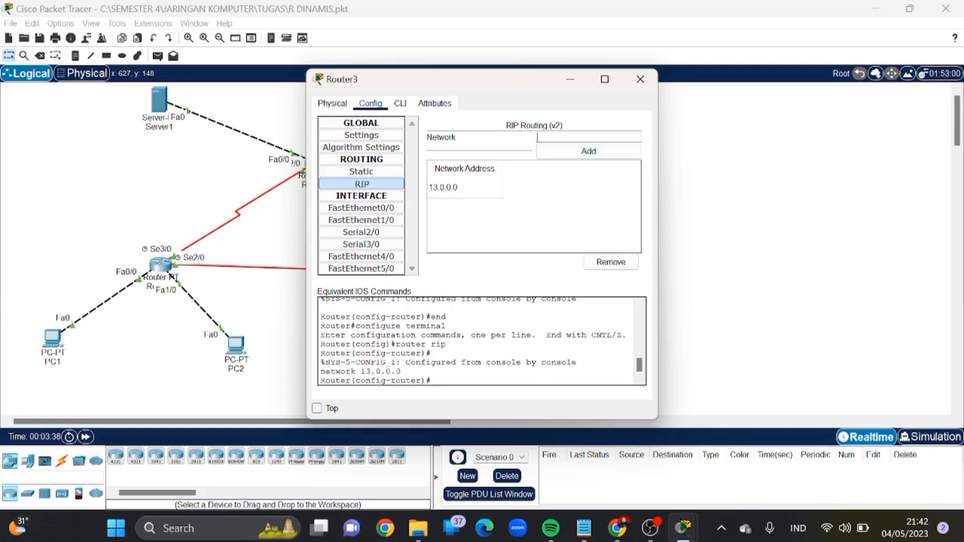
text(23.0.0.0)
click(563, 152)
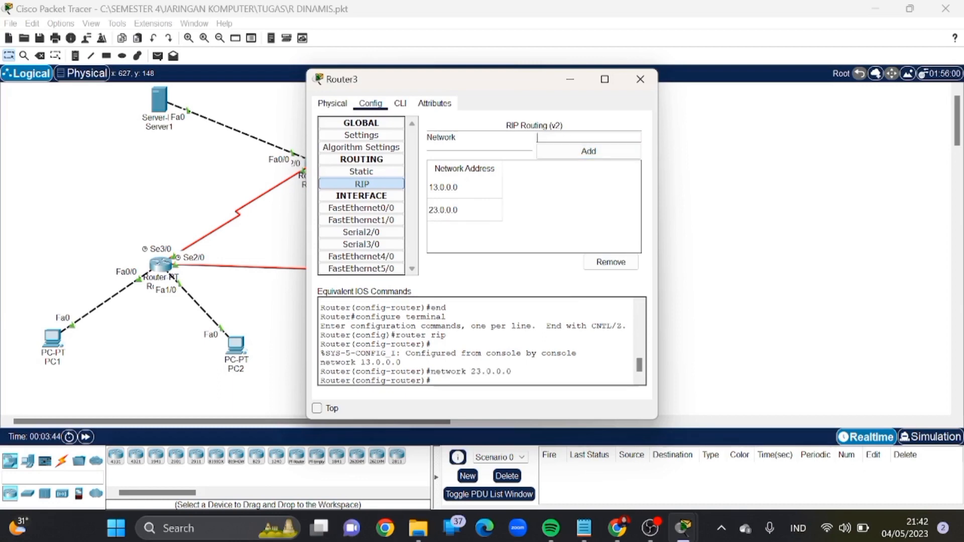
text(33.0.0.0)
click(586, 151)
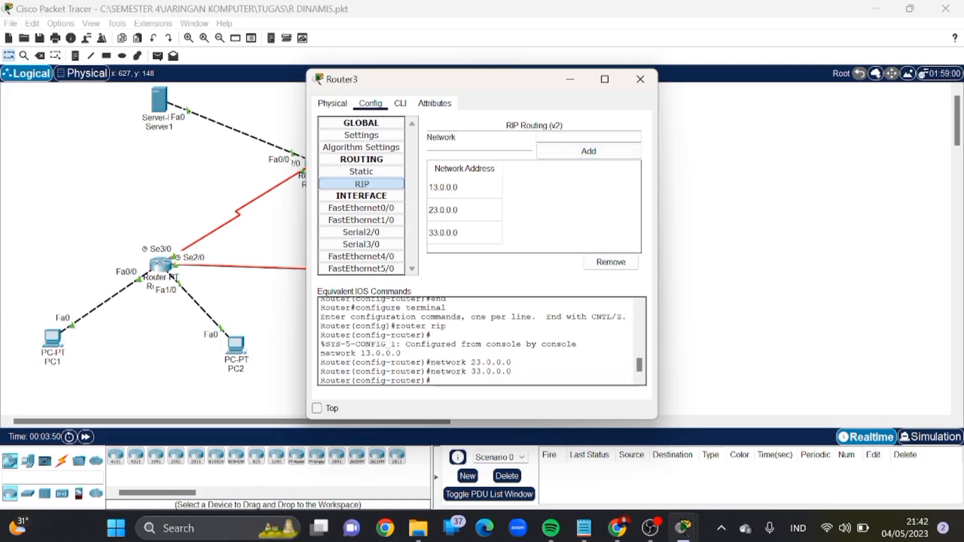
text(43.0.0.0)
click(567, 152)
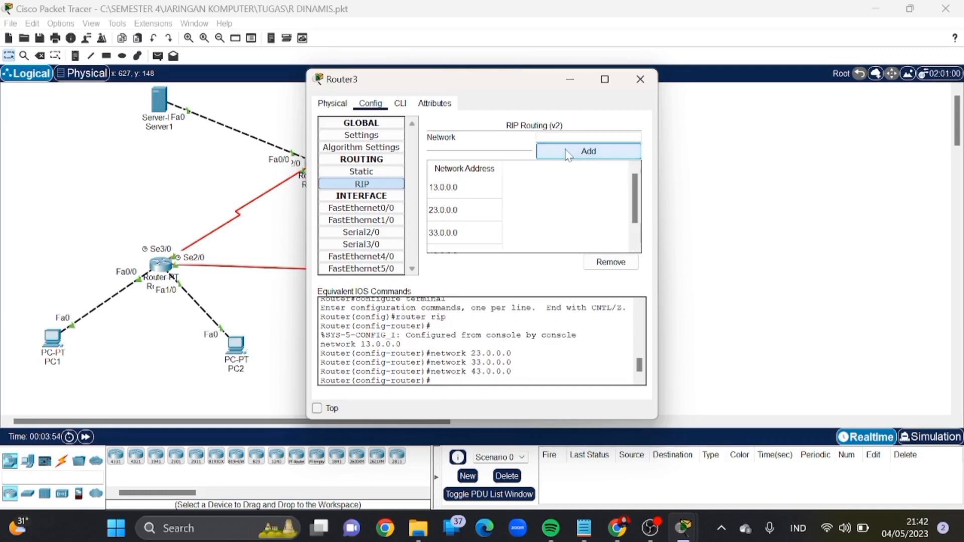
click(640, 78)
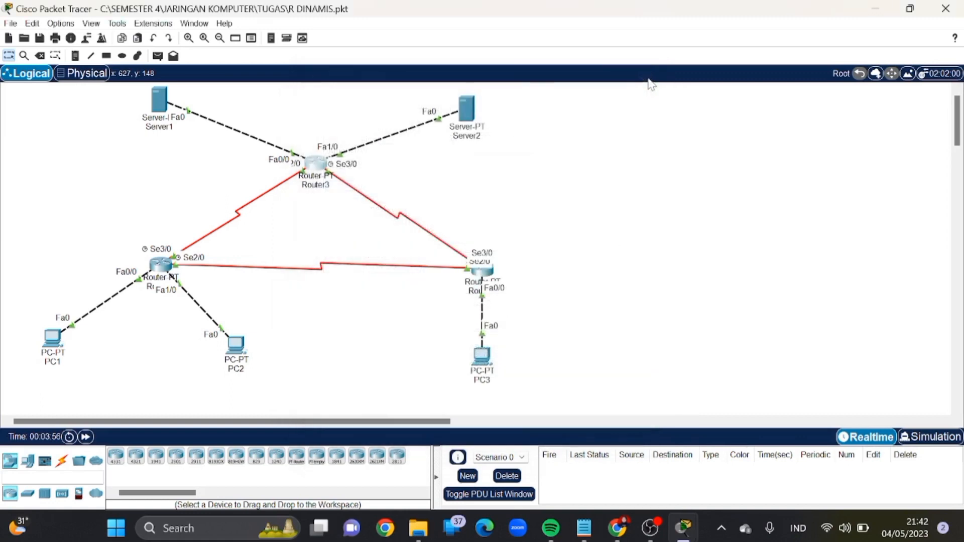
Save Router1's running configuration to NVRAM from its global settings.
click(164, 265)
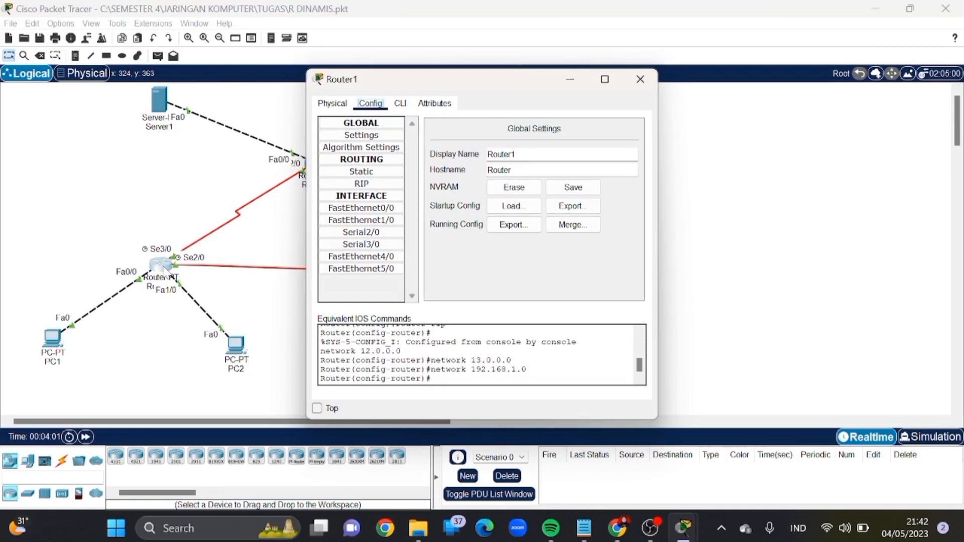
click(567, 190)
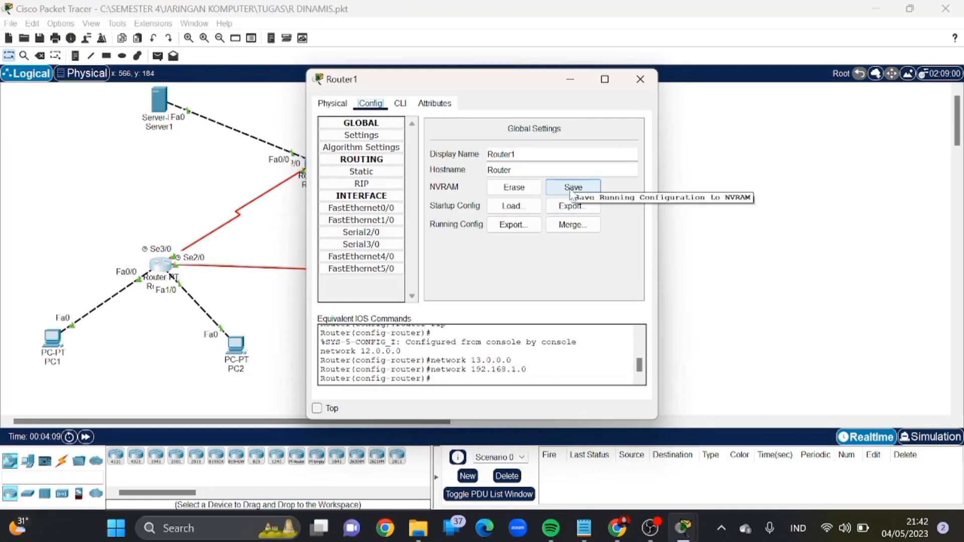
click(384, 136)
click(573, 187)
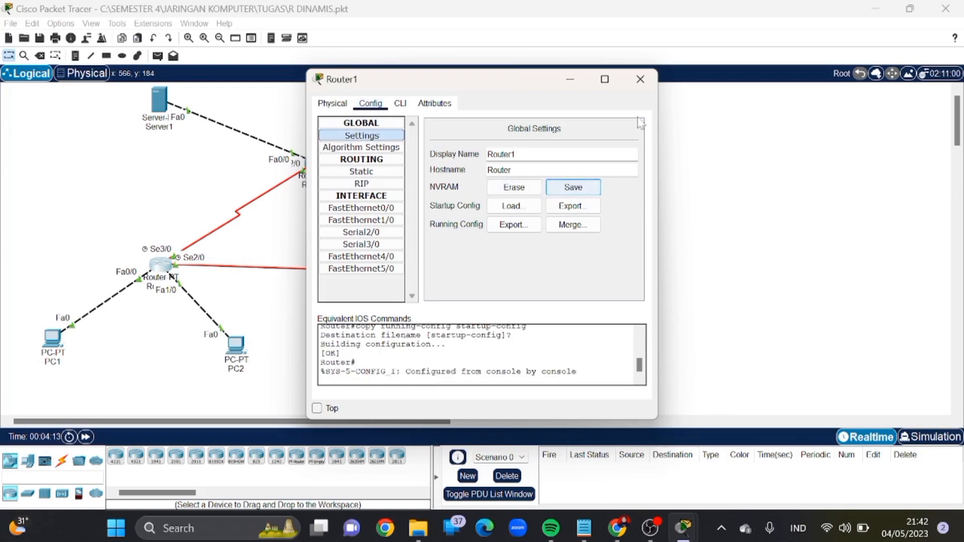
Save the running configurations of Router2 and Router3 to NVRAM from their global settings.
click(640, 79)
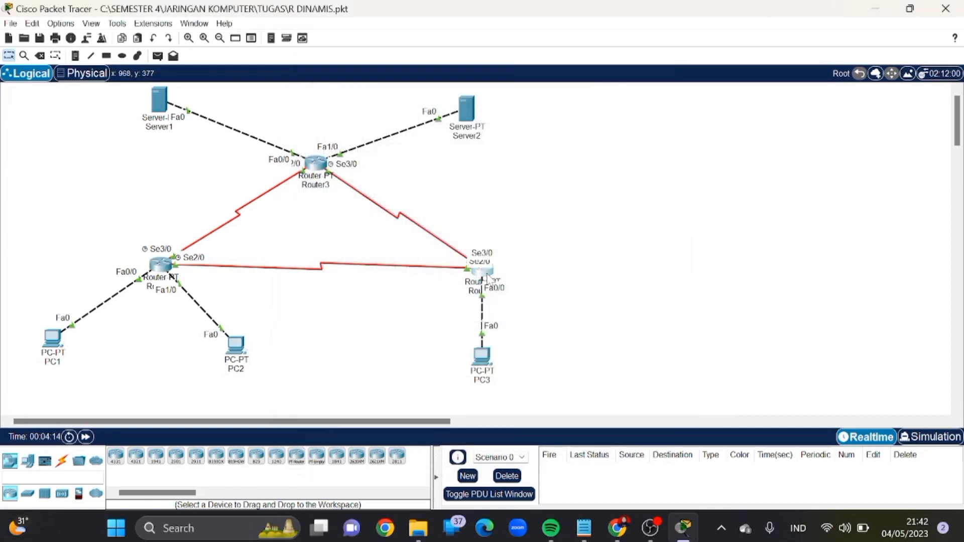
click(486, 273)
click(583, 189)
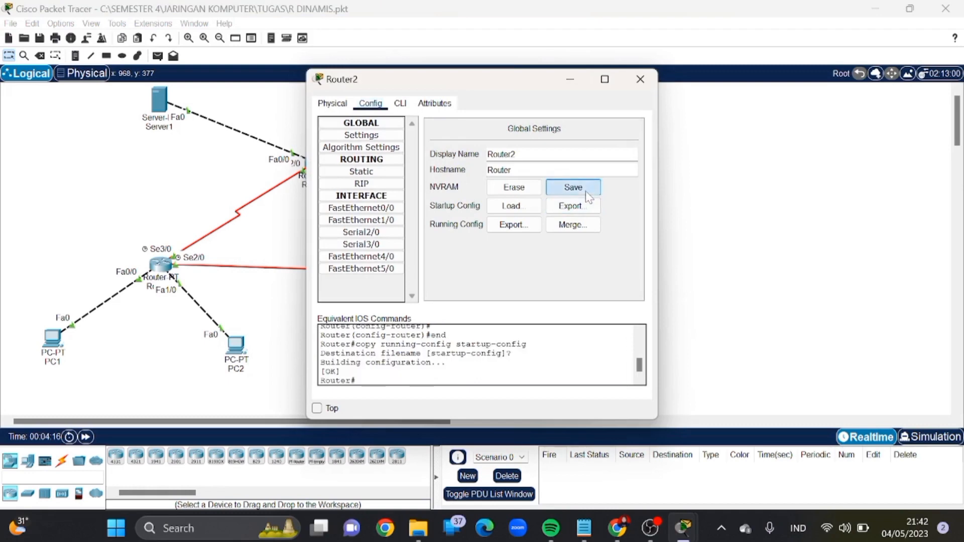
click(641, 79)
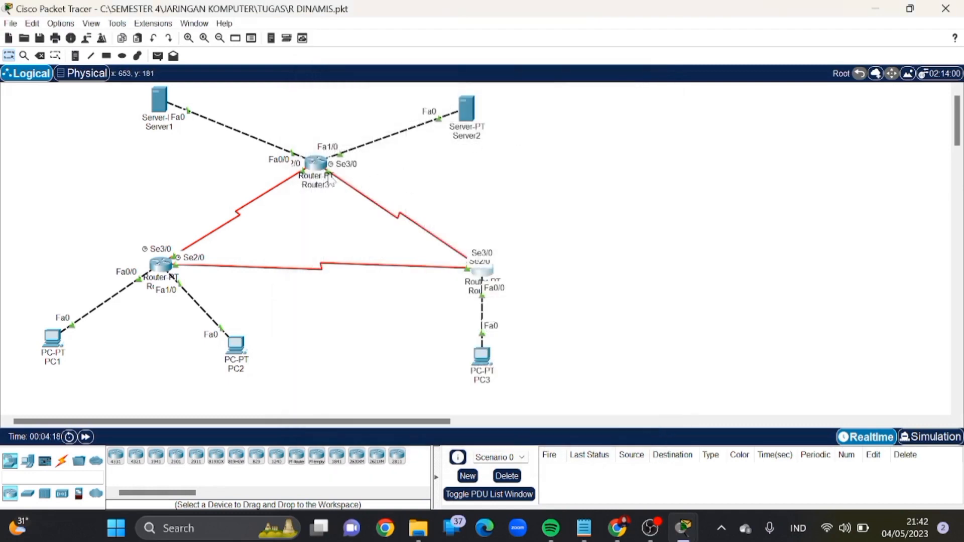
click(321, 170)
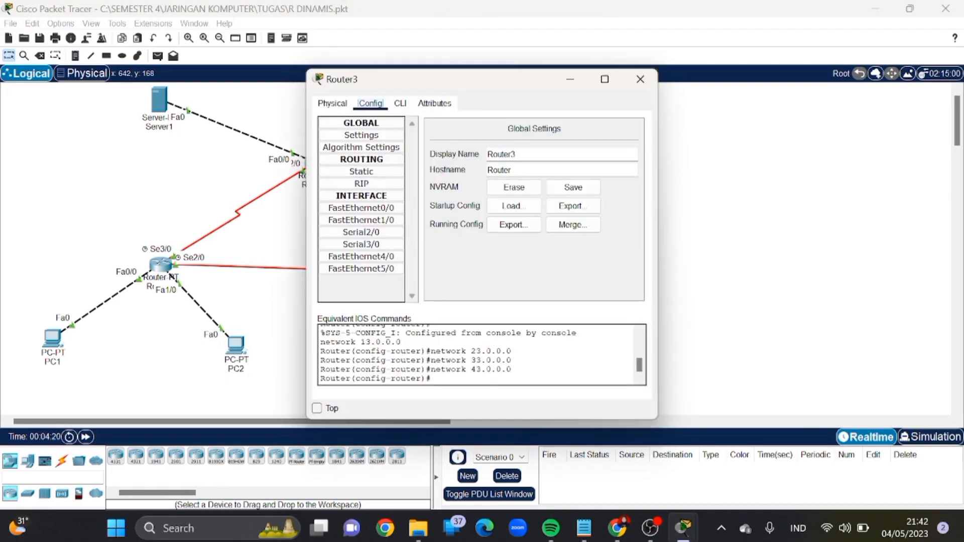
click(572, 187)
click(641, 78)
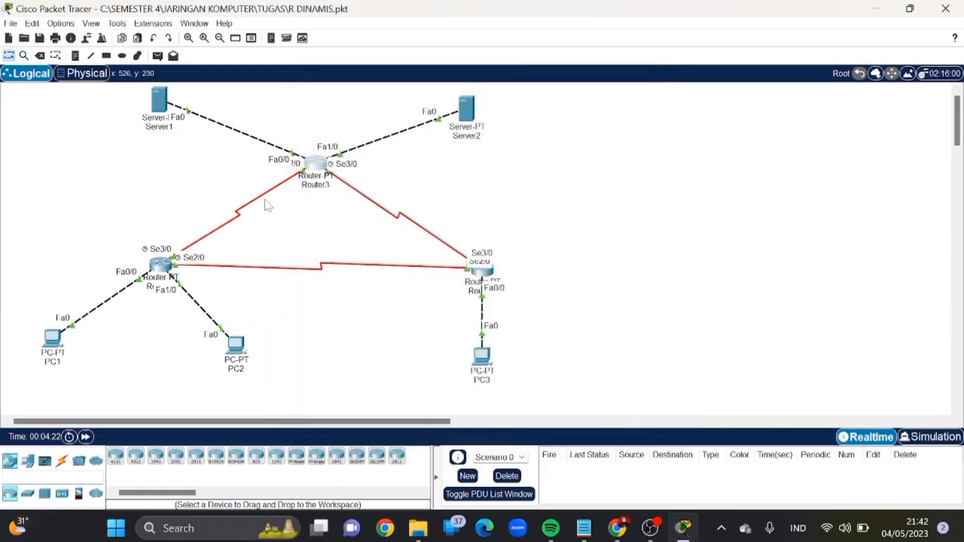
Run show ip route in Router1's command line and examine its complete routing table for connected and RIP routes.
click(165, 278)
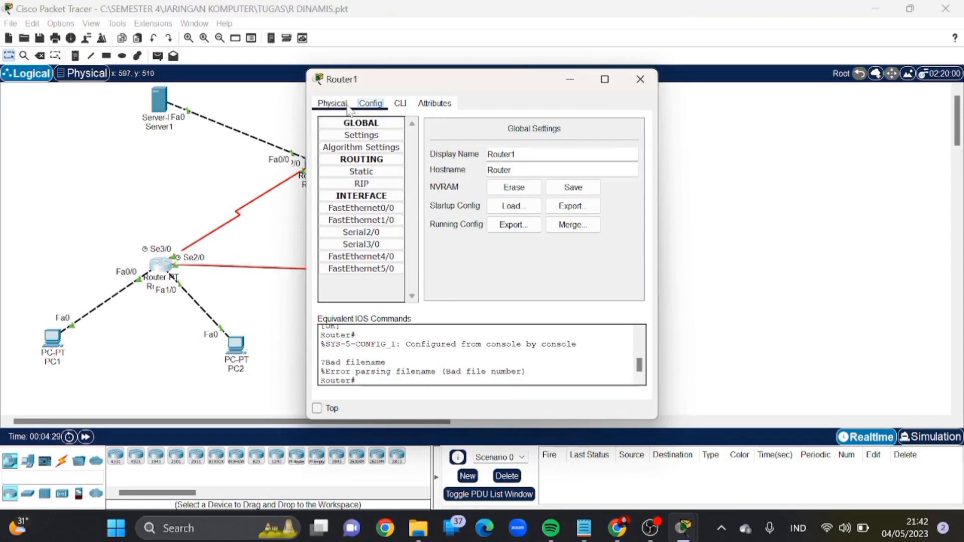
click(406, 108)
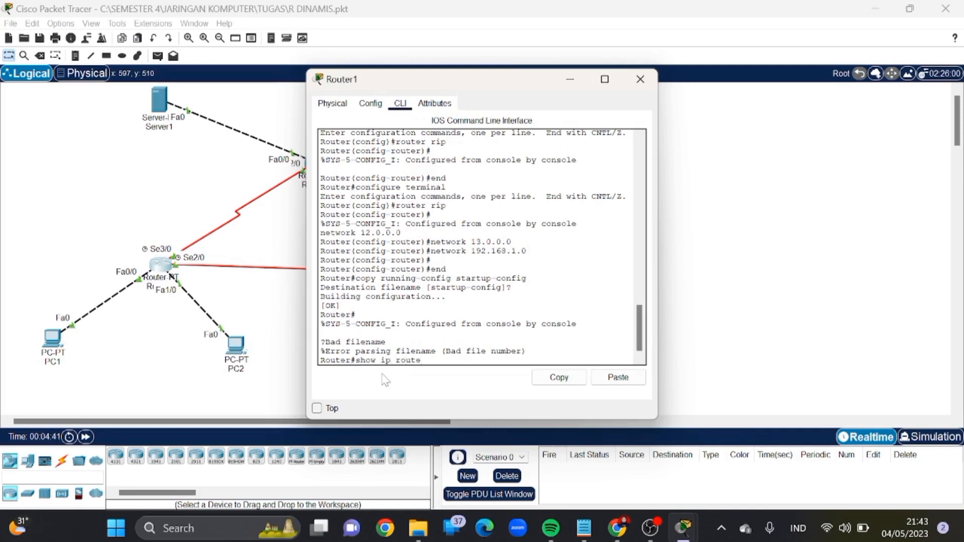
key(Return)
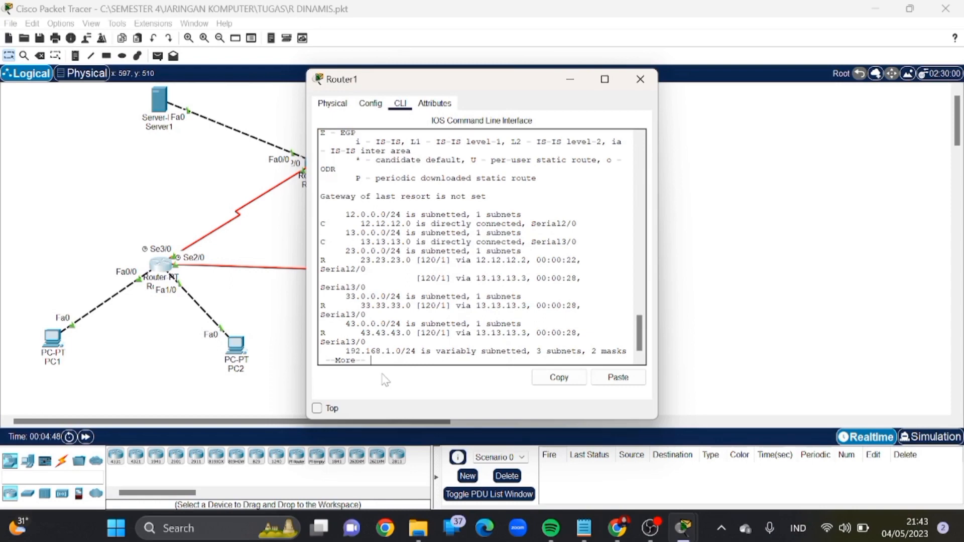
key(Return)
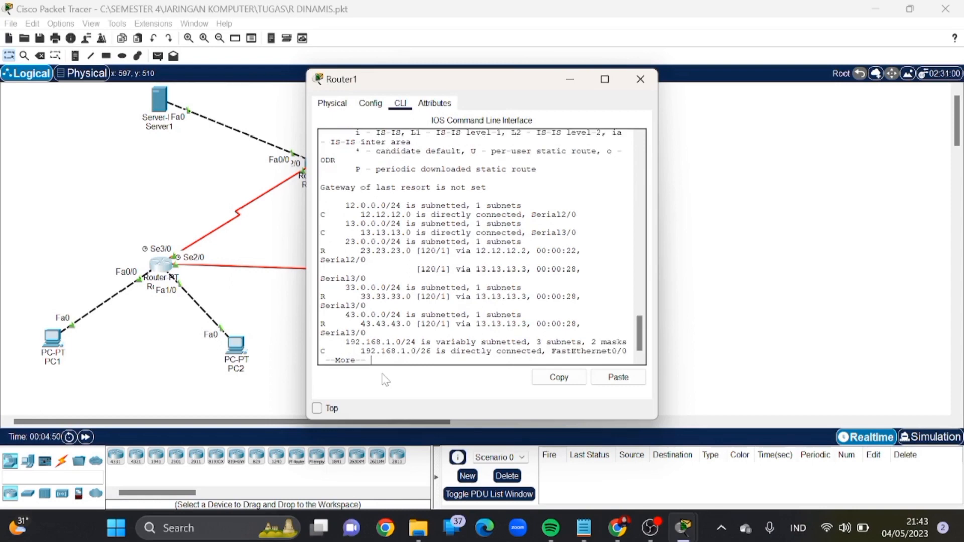
key(Return)
key(Return)
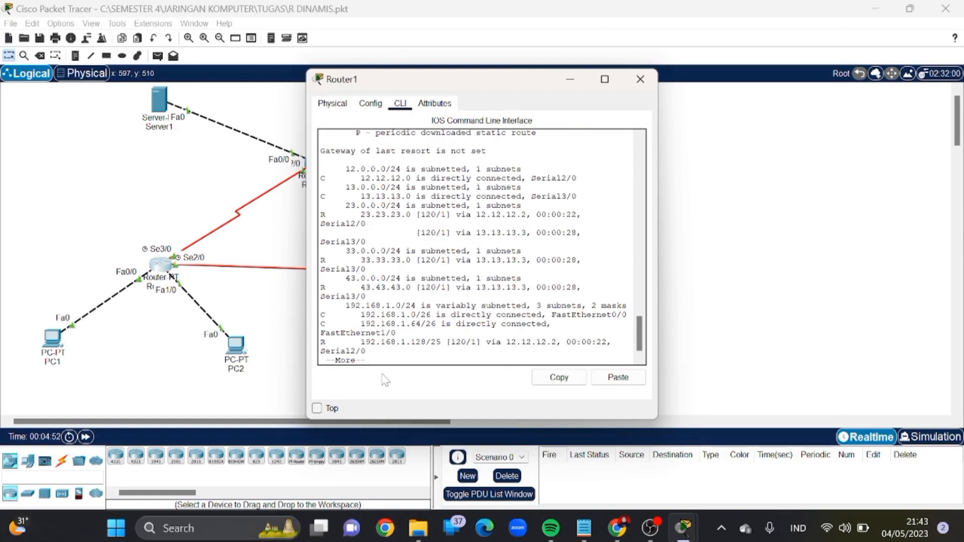
key(Return)
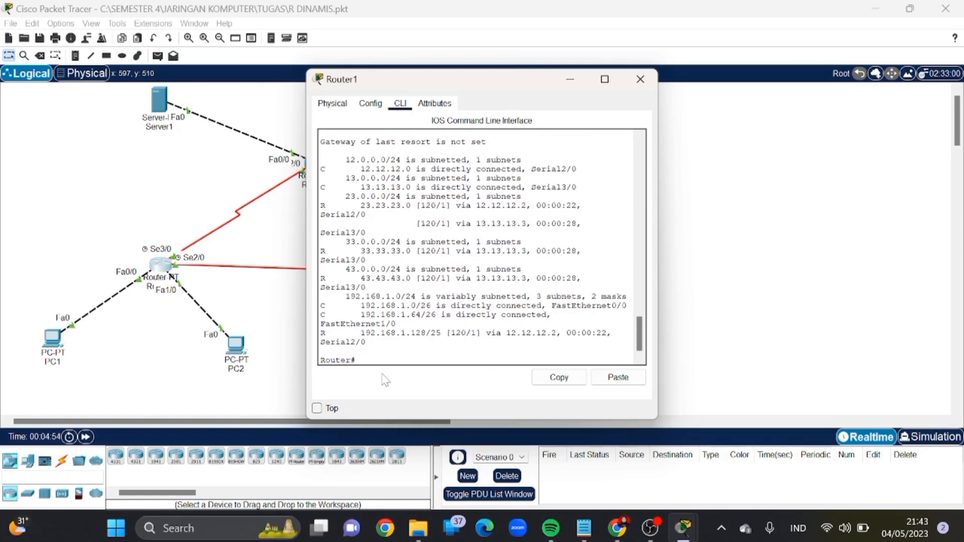
scroll(482, 246, up, 5)
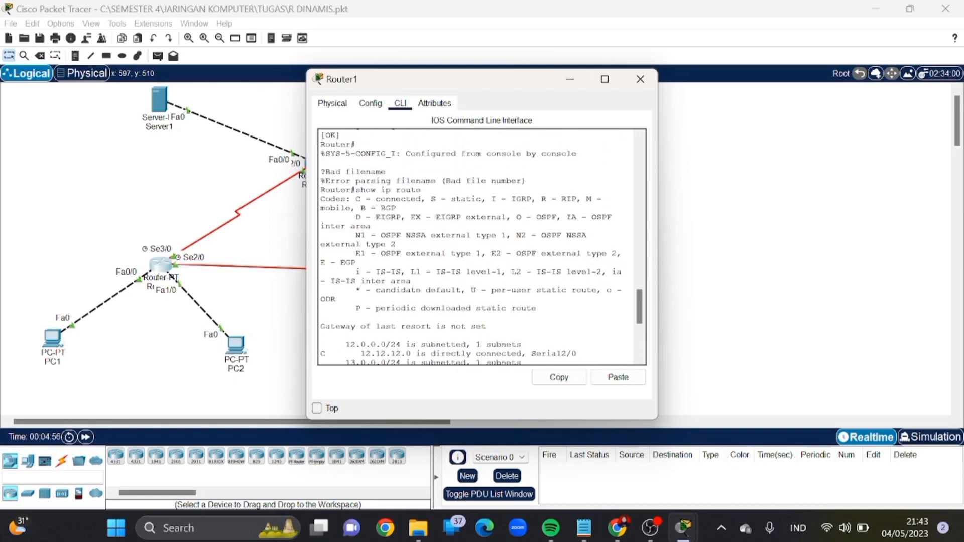
scroll(481, 246, up, 1)
scroll(481, 247, up, 3)
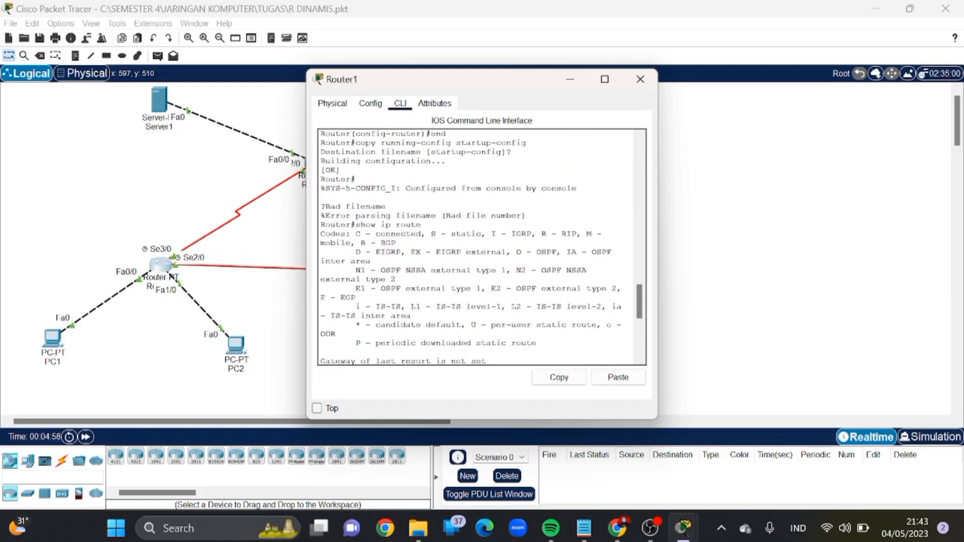
scroll(481, 246, up, 2)
scroll(481, 246, down, 10)
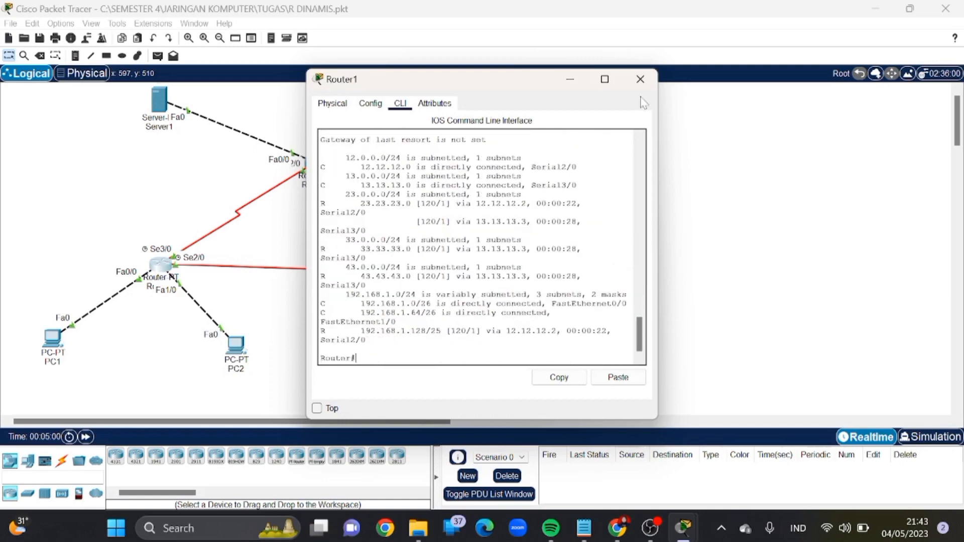
click(640, 80)
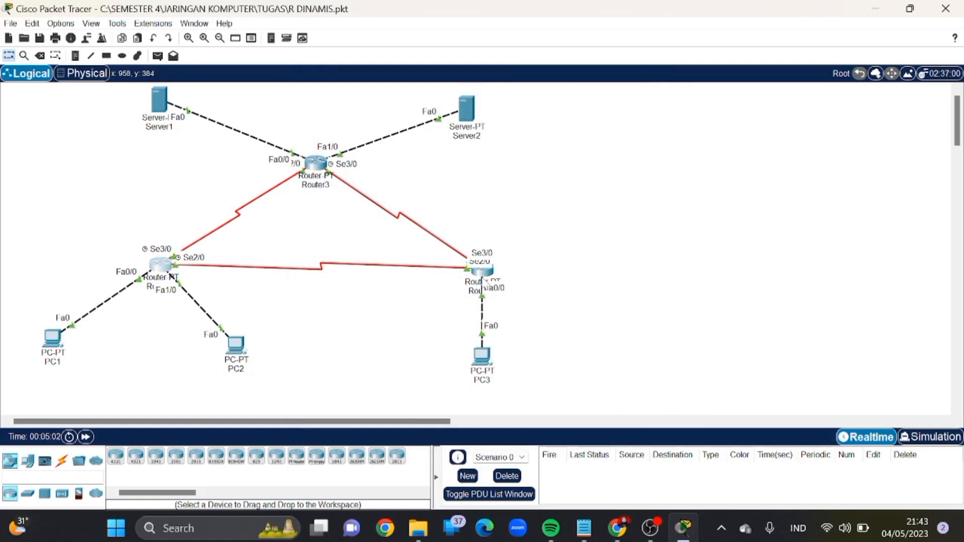
Run show ip route in Router2's command line and examine its complete routing table.
click(481, 272)
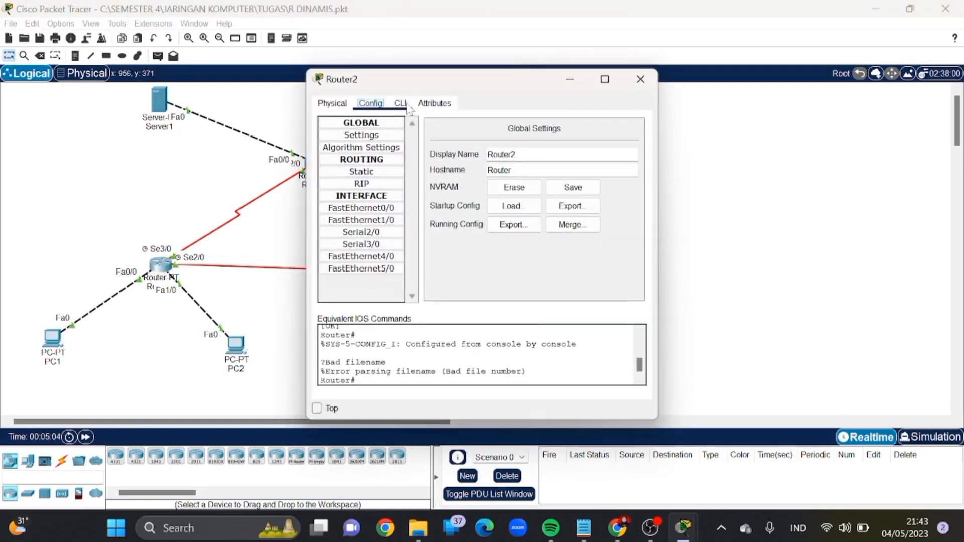
click(400, 104)
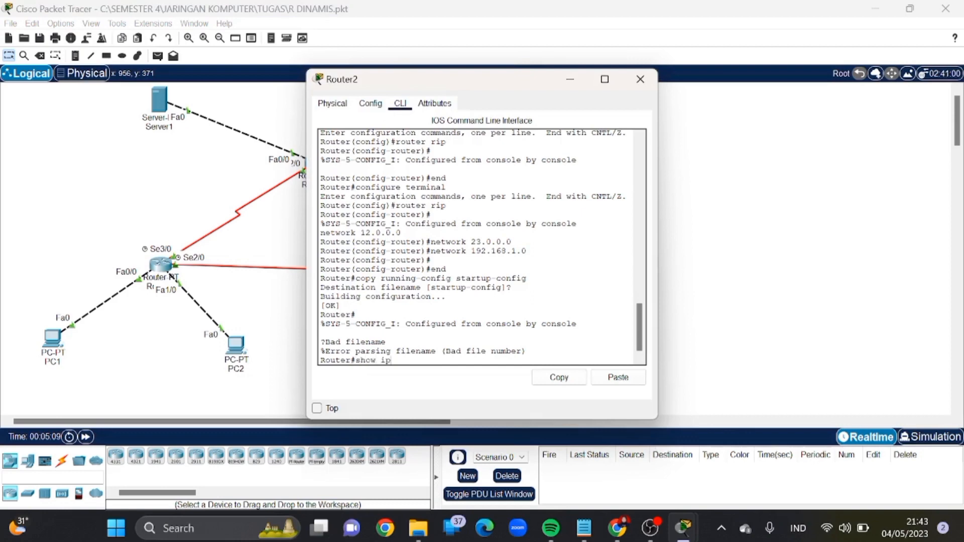
text(show ip route)
key(Return)
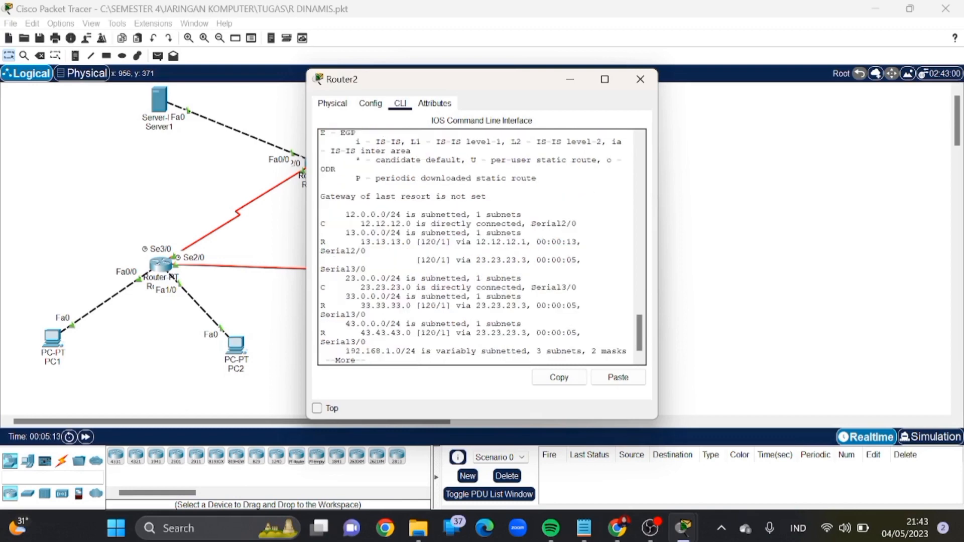
key(space)
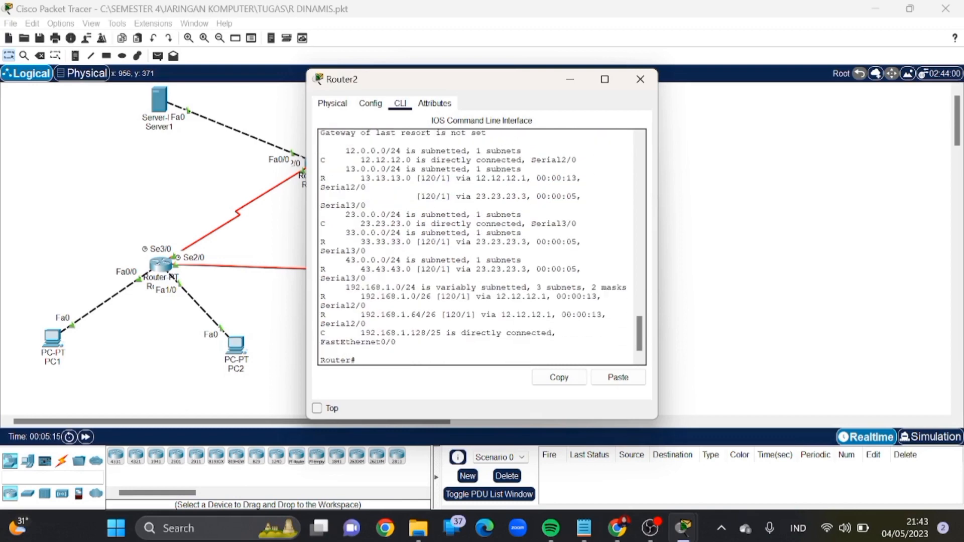
scroll(477, 246, up, 5)
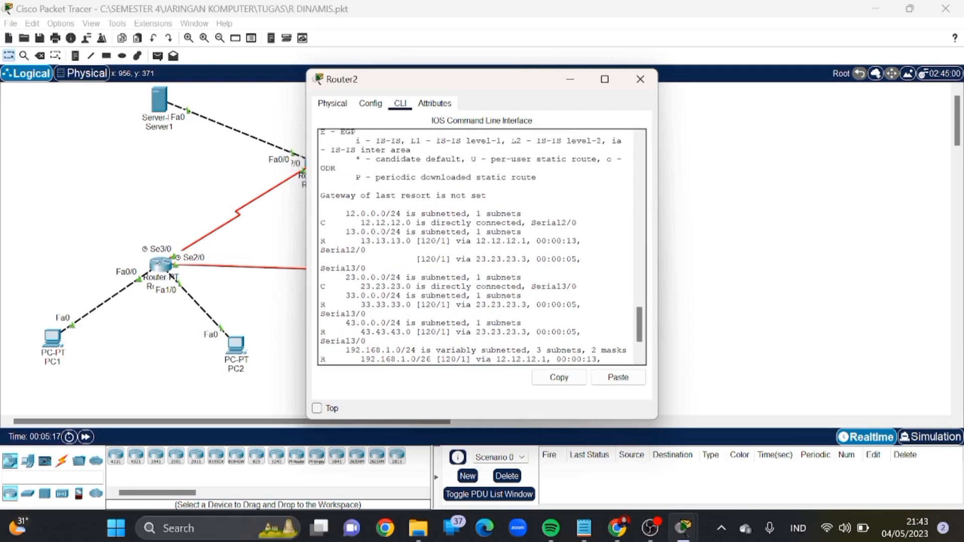
scroll(477, 246, up, 8)
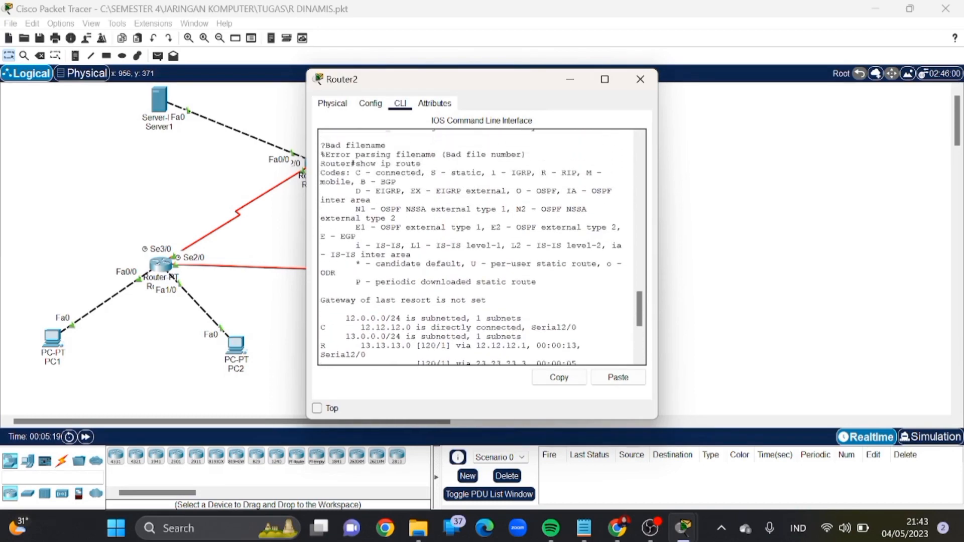
scroll(477, 246, up, 4)
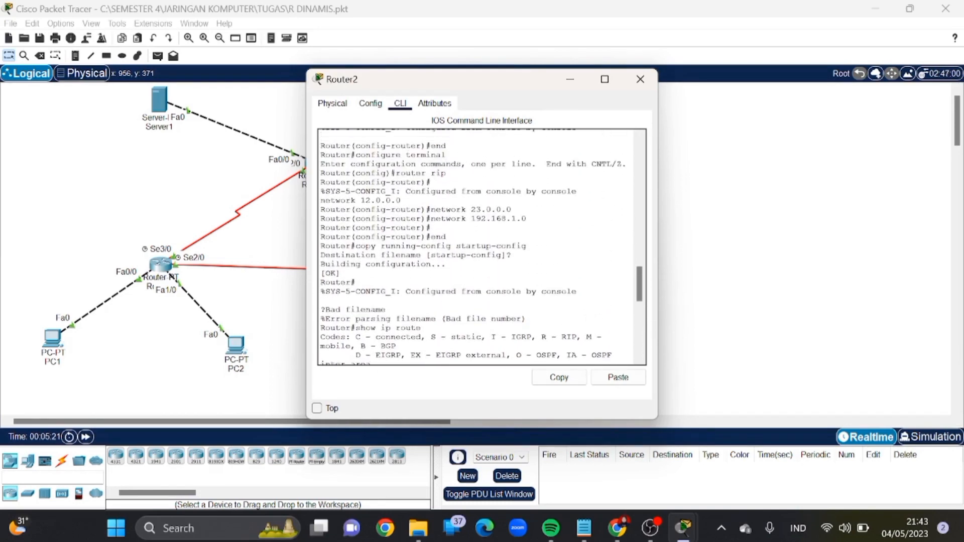
click(641, 78)
Run show ip route in Router3's command line and examine its complete routing table.
click(314, 166)
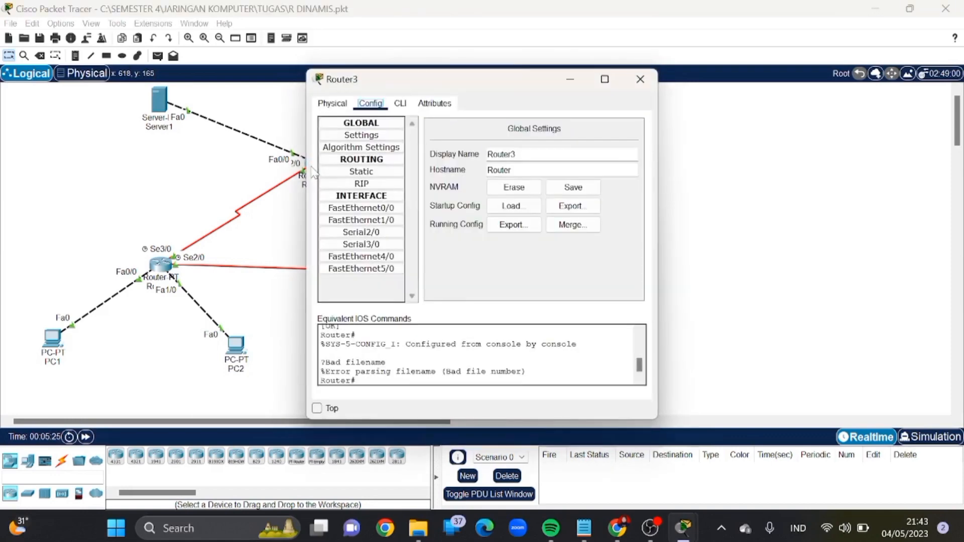
click(400, 103)
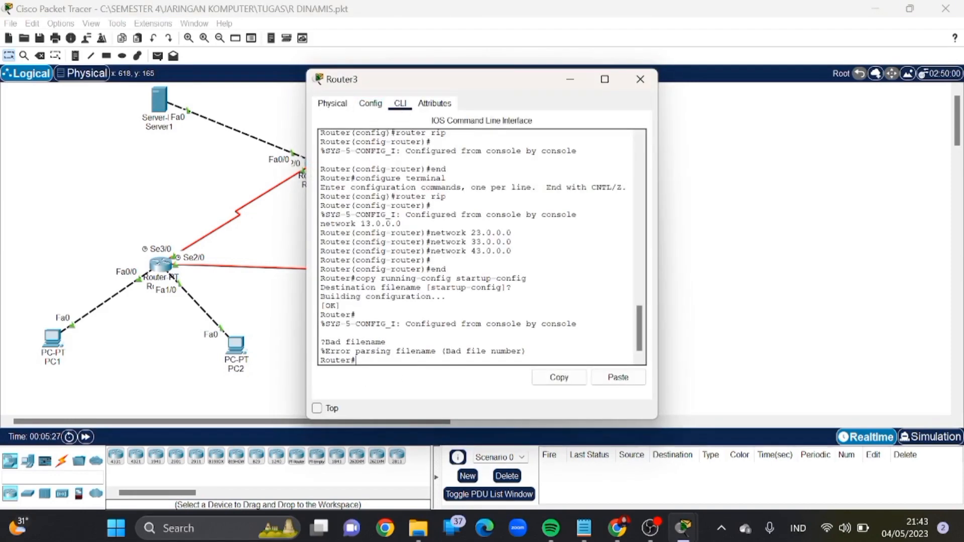
text(show ip route)
key(Return)
key(Return)
key(Return)
key(Return)
key(Return)
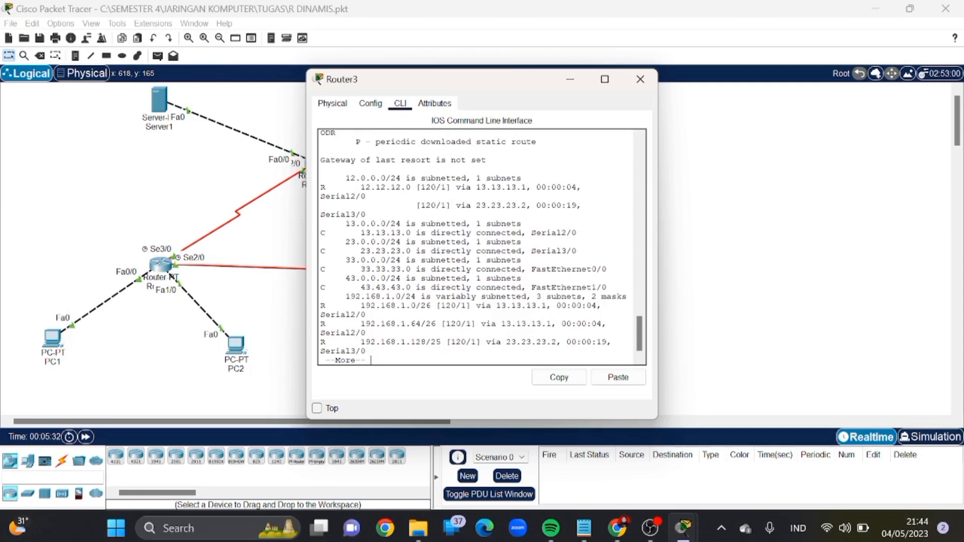
scroll(477, 246, up, 5)
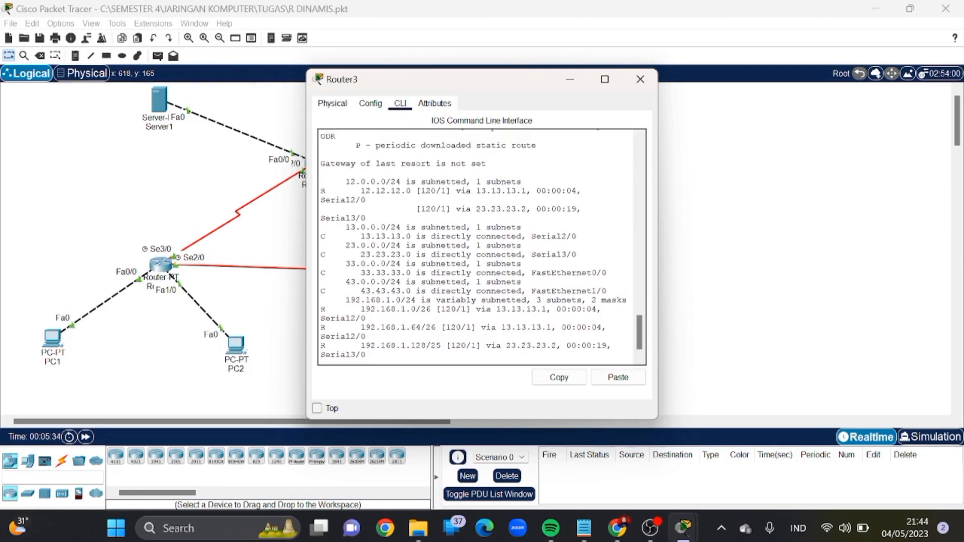
scroll(477, 247, up, 4)
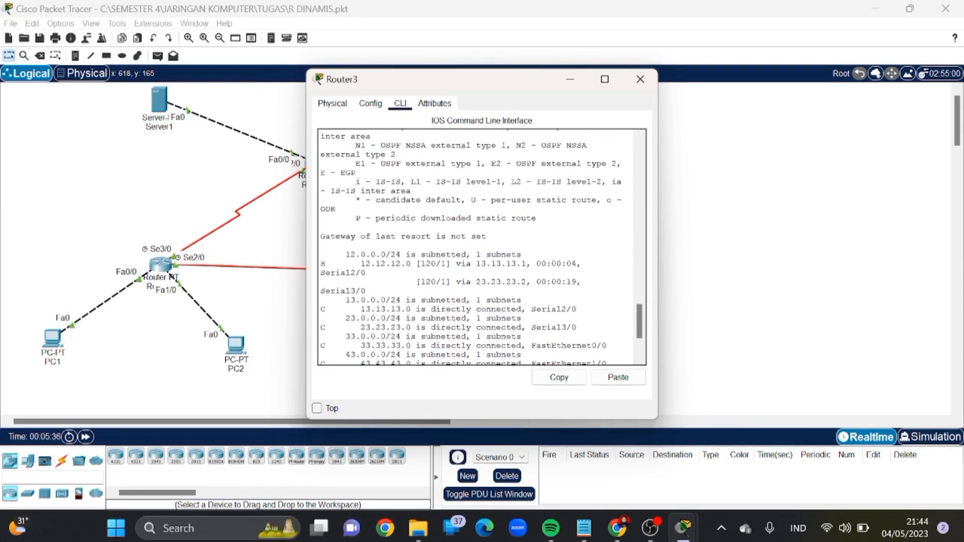
scroll(477, 246, up, 1)
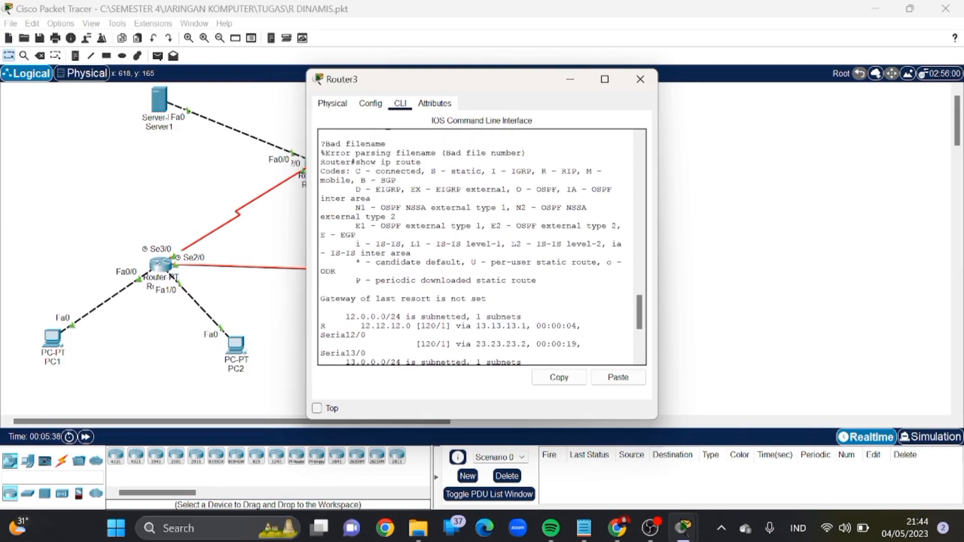
click(637, 86)
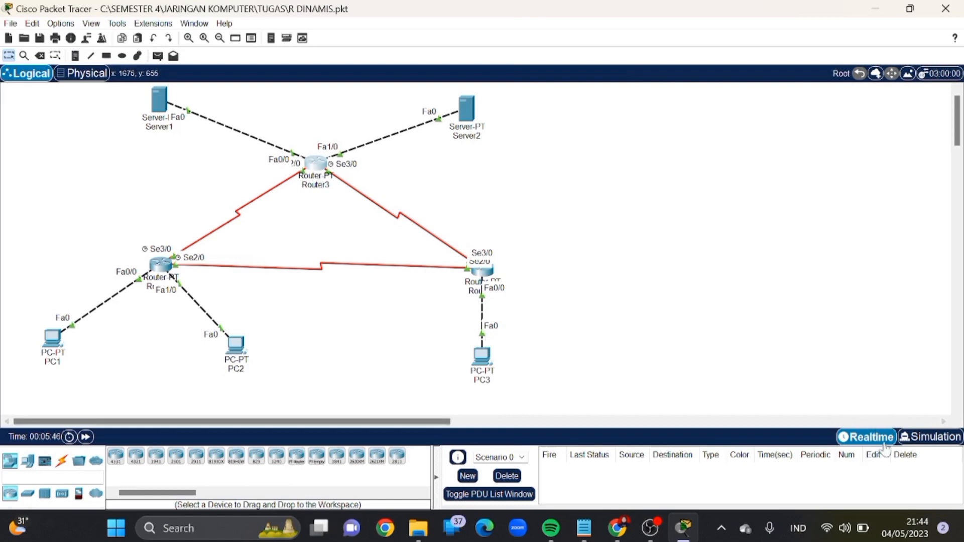
Switch the network to simulation mode and check the IPv4 protocols selected in the event filters.
click(928, 438)
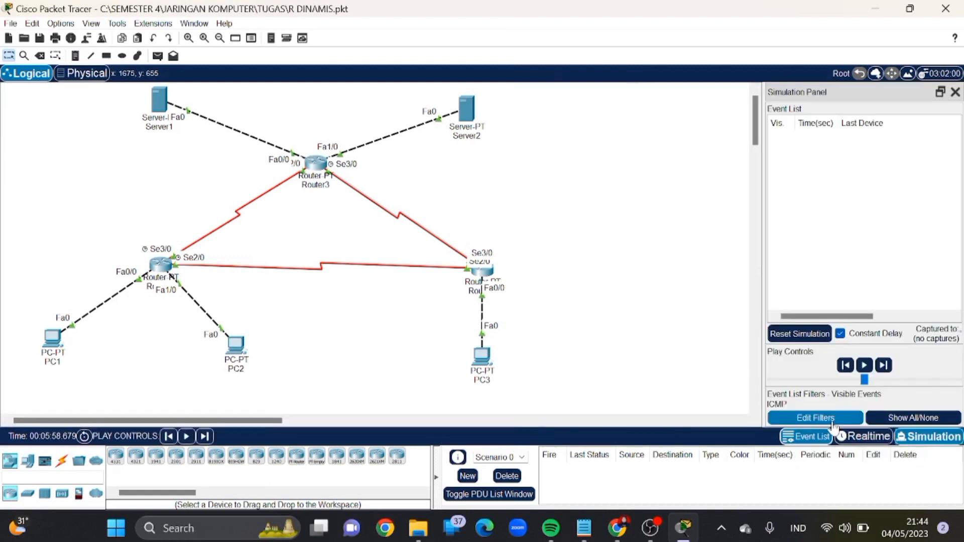
click(833, 419)
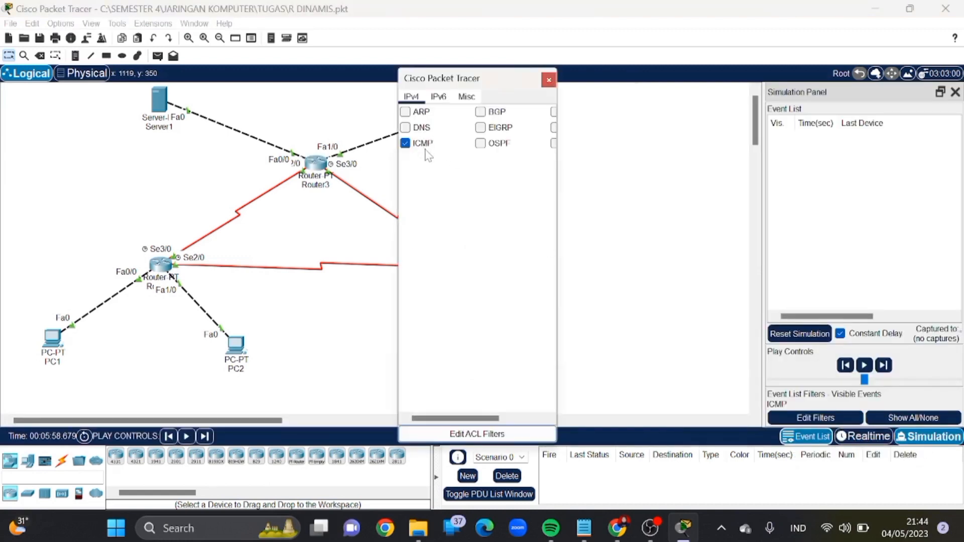
click(548, 80)
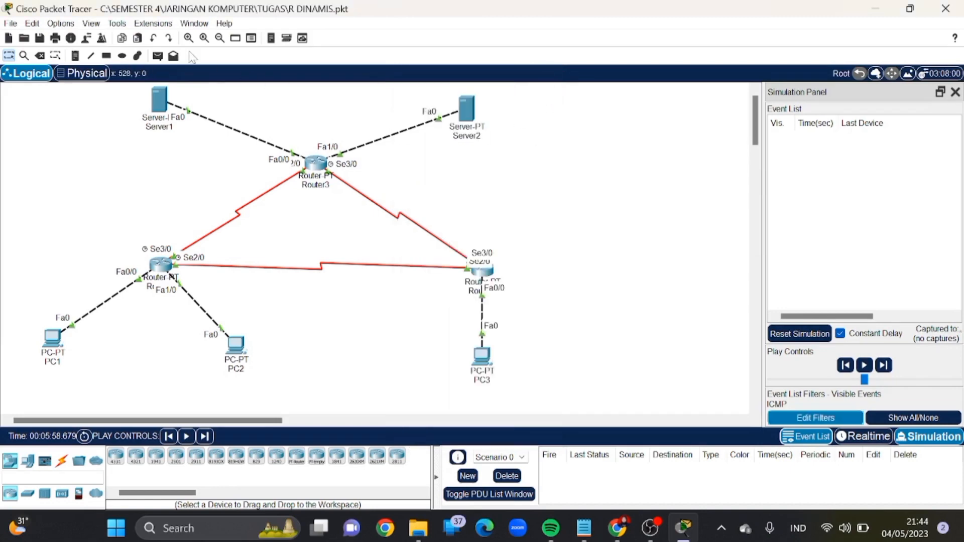
Create a simple test PDU with PC1 as the source and PC2 as the destination.
click(158, 55)
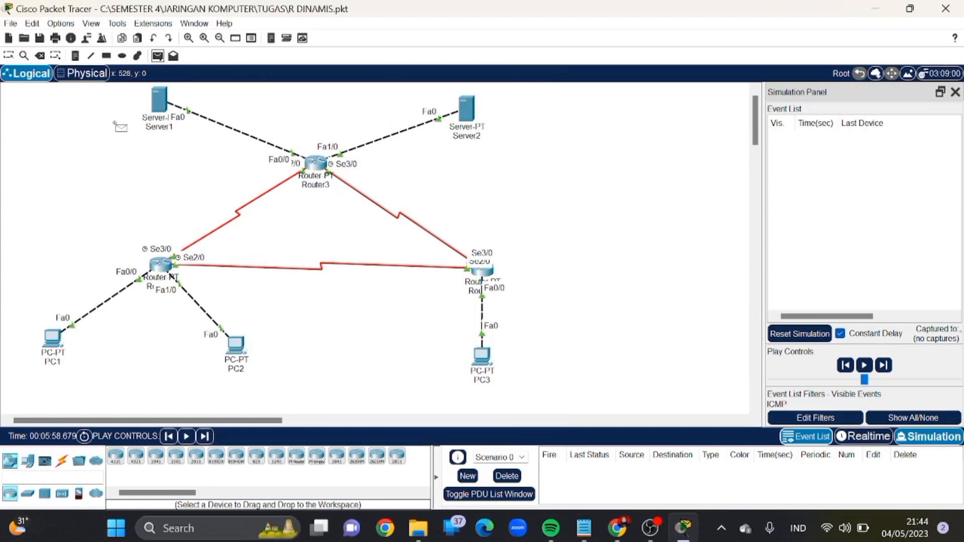
click(49, 343)
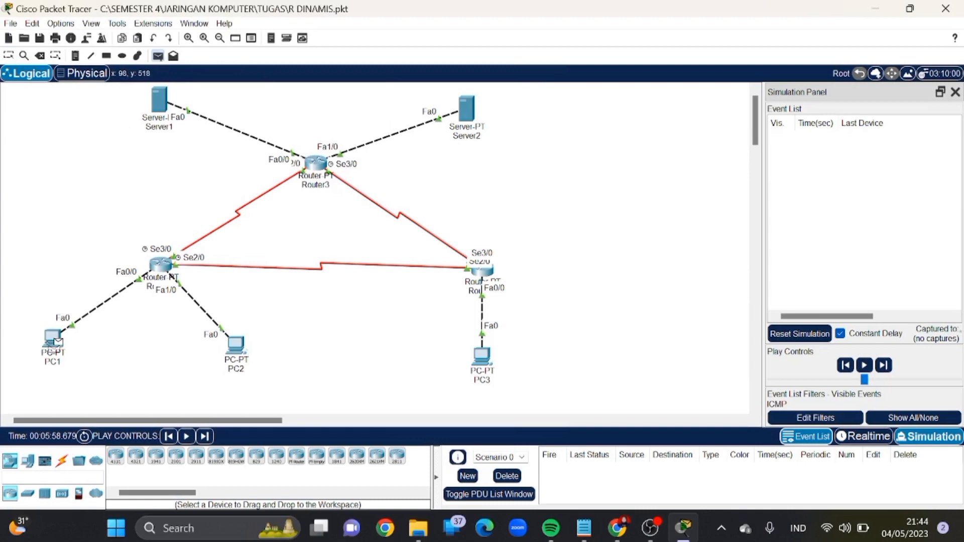
click(235, 346)
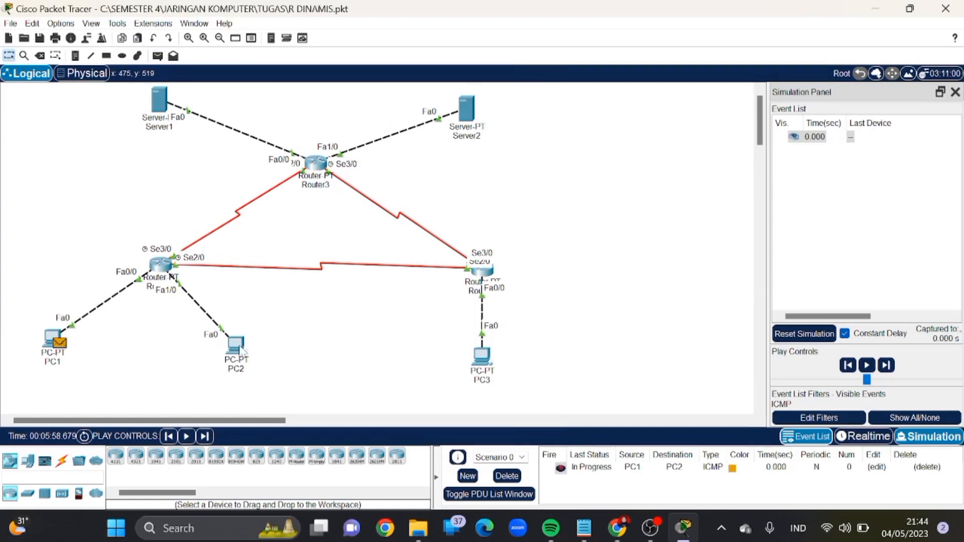
Advance the simulation with the PC1-to-PC2 packet through Router1, and delete the scenario with its PDU.
click(887, 366)
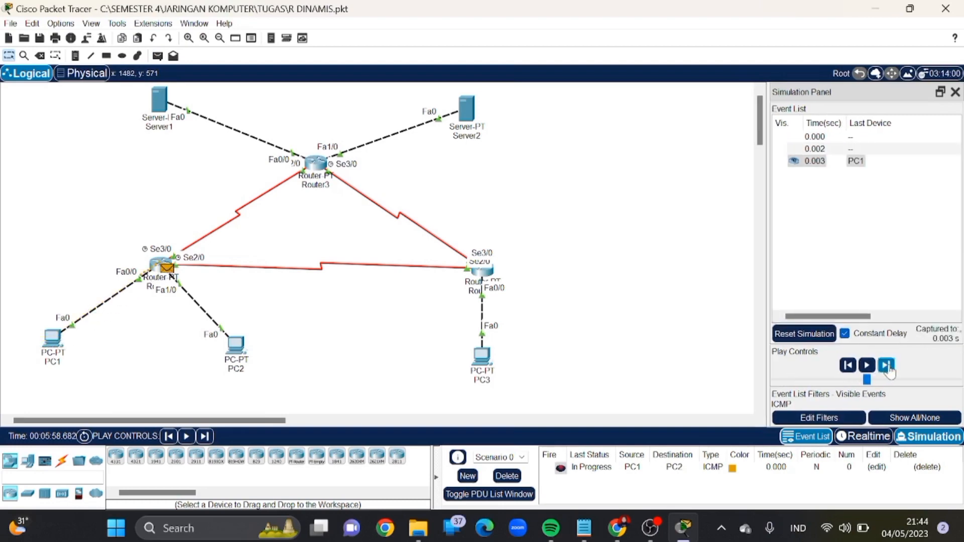
click(887, 366)
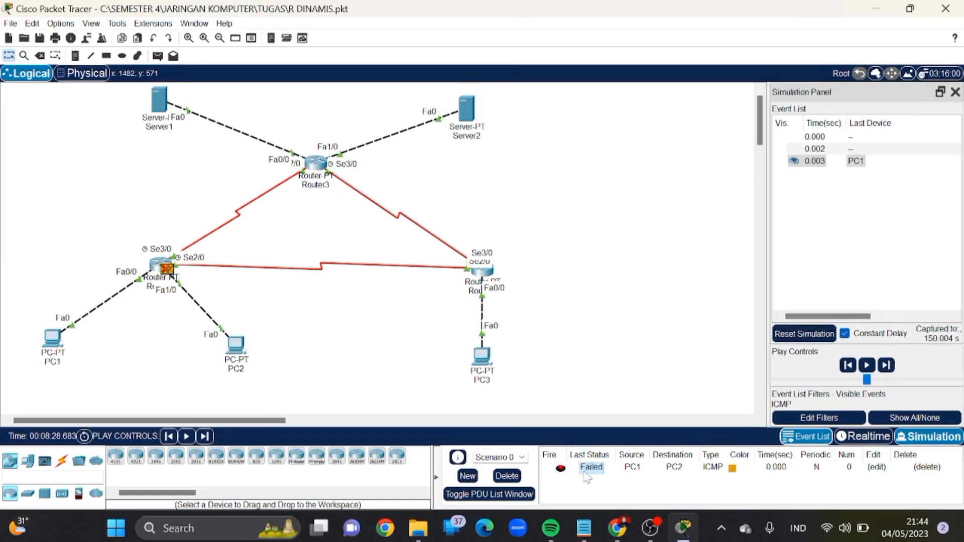
click(509, 477)
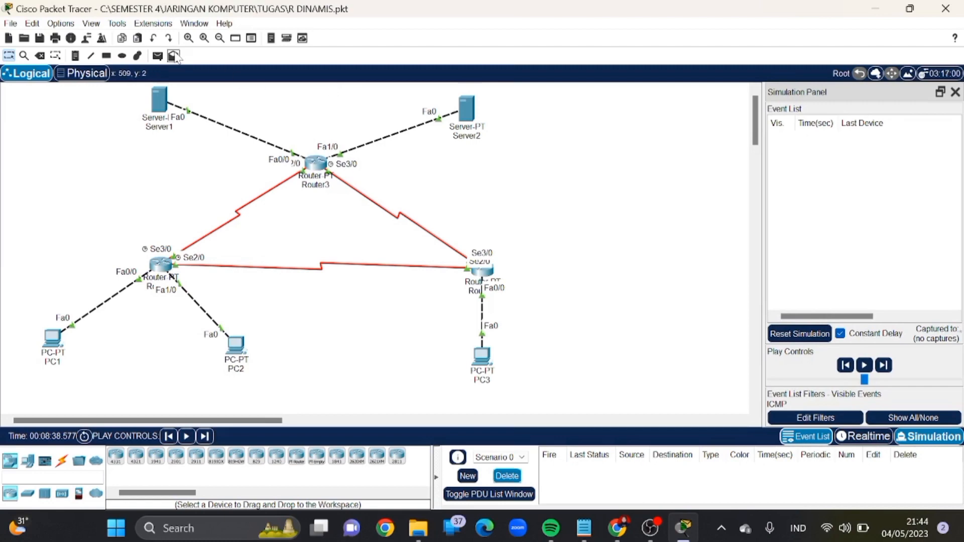
Test PC1 to PC2 again with a new simple PDU, advancing event by event until the reply reaches PC1, and delete the scenario.
click(157, 56)
click(54, 338)
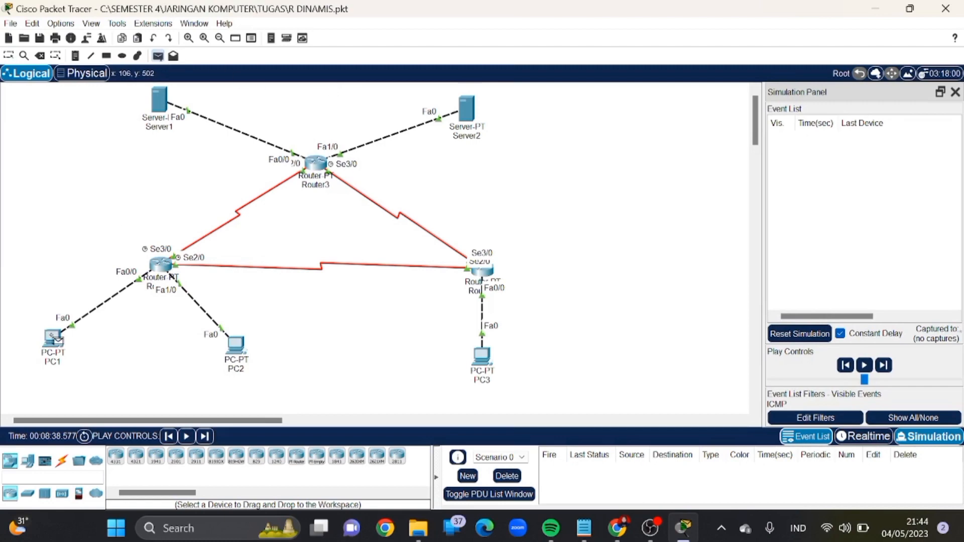
click(235, 345)
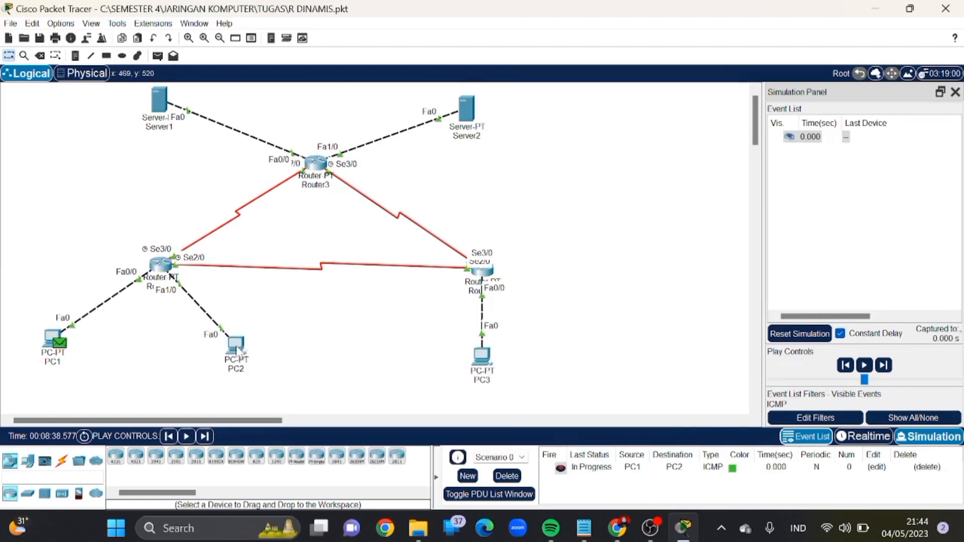
click(886, 365)
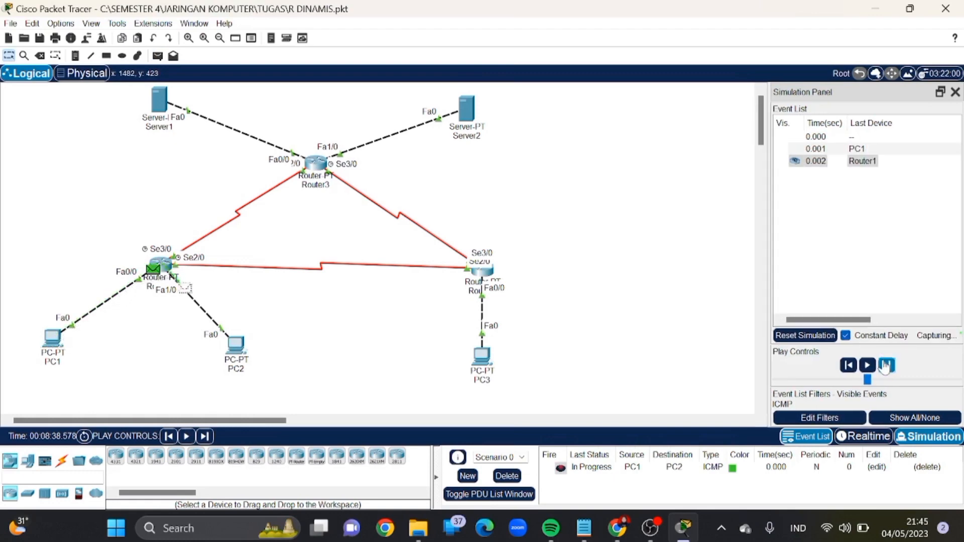
click(886, 365)
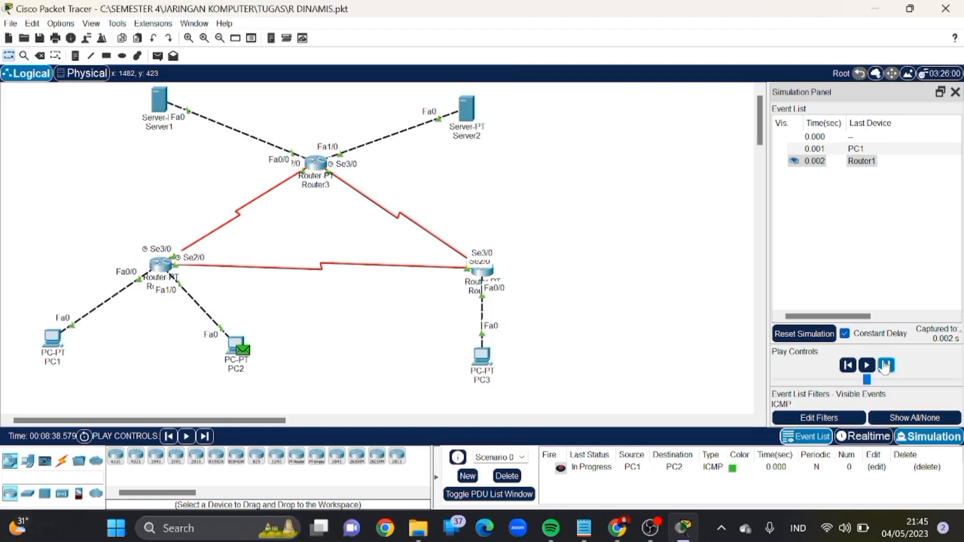
click(885, 365)
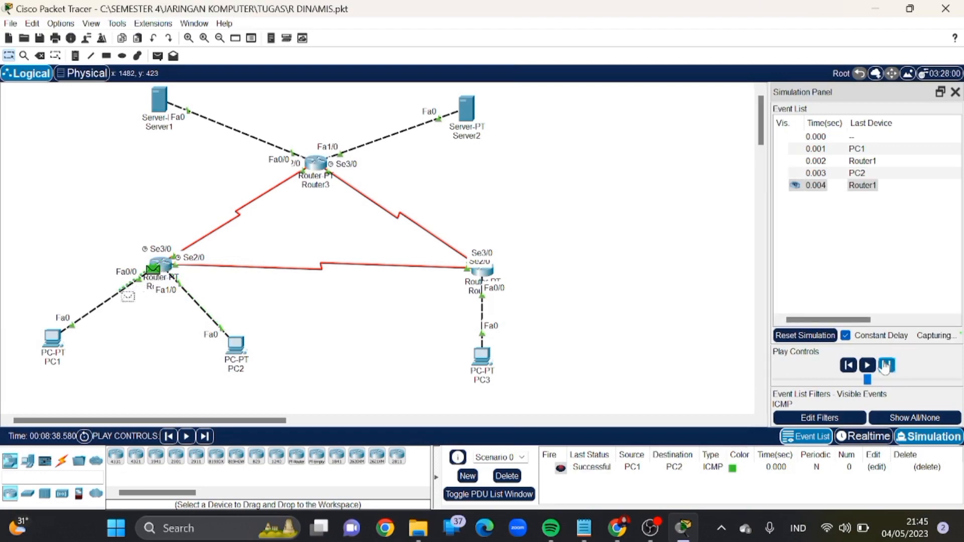
click(886, 366)
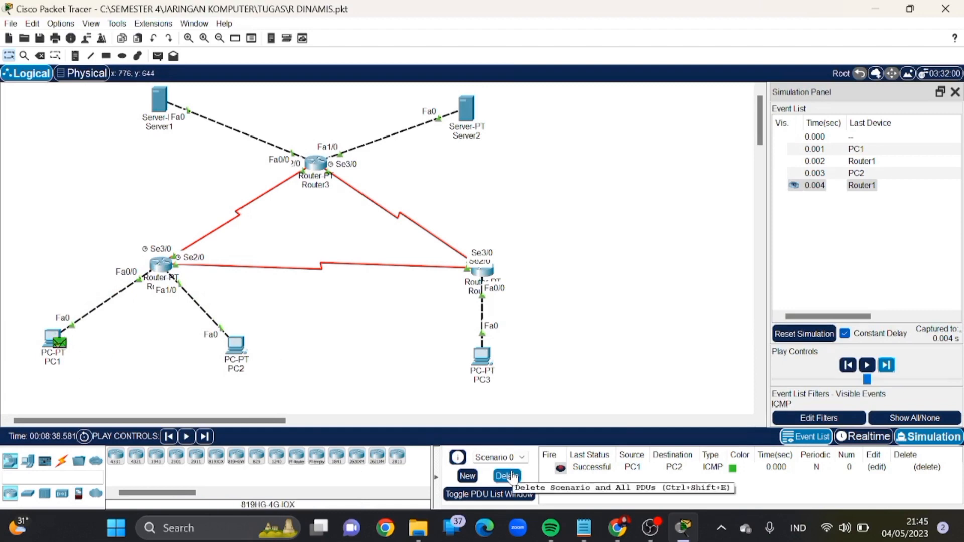
click(508, 477)
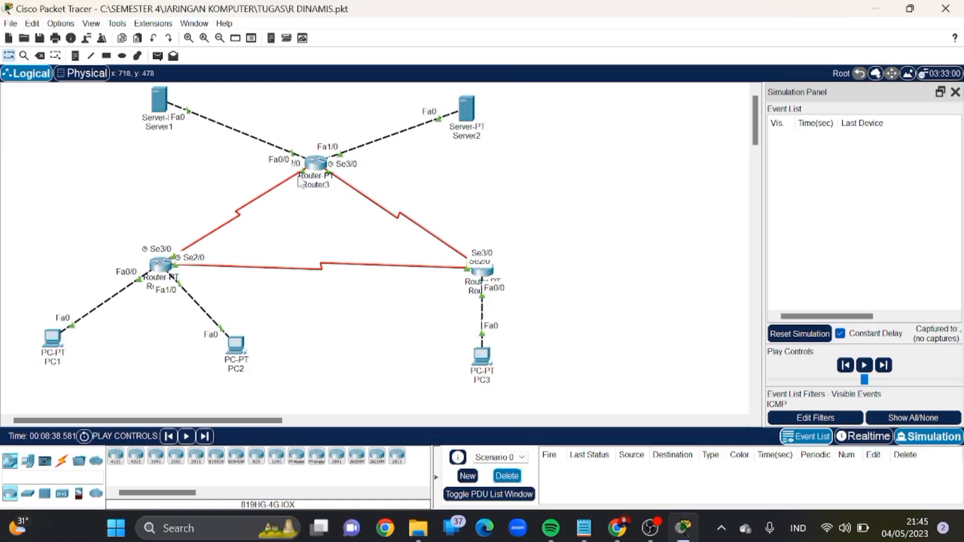
Send a simple PDU from PC1 to PC3, advance it event by event to Router2, and delete the scenario.
click(157, 55)
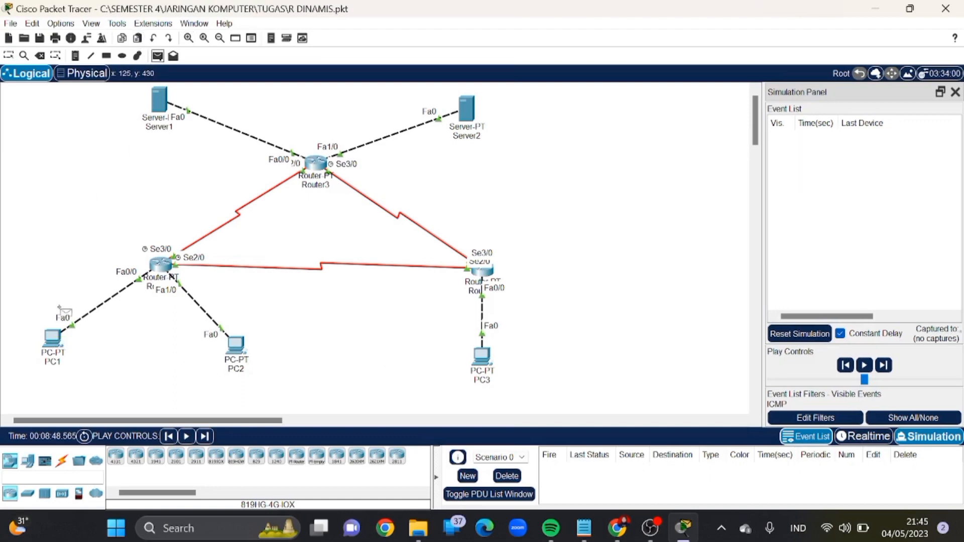
click(55, 342)
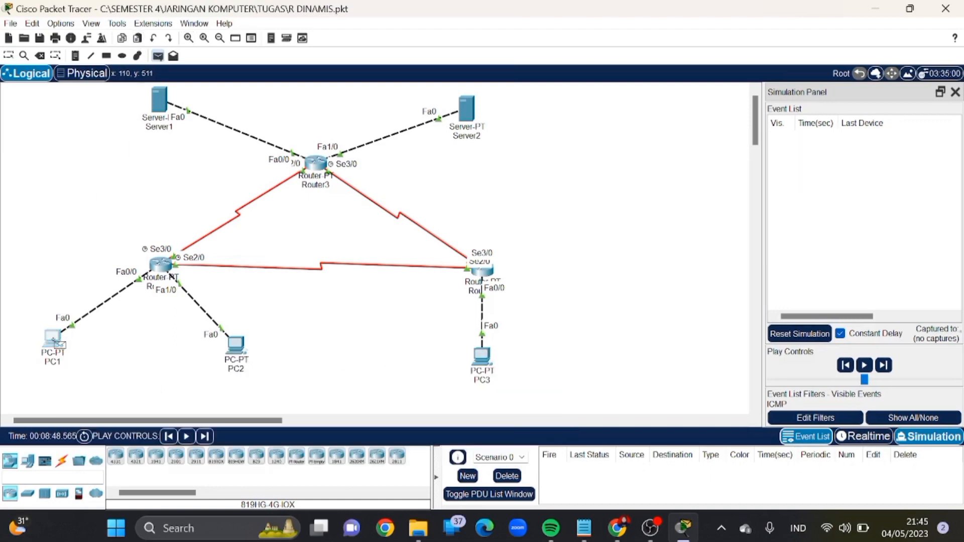
click(481, 354)
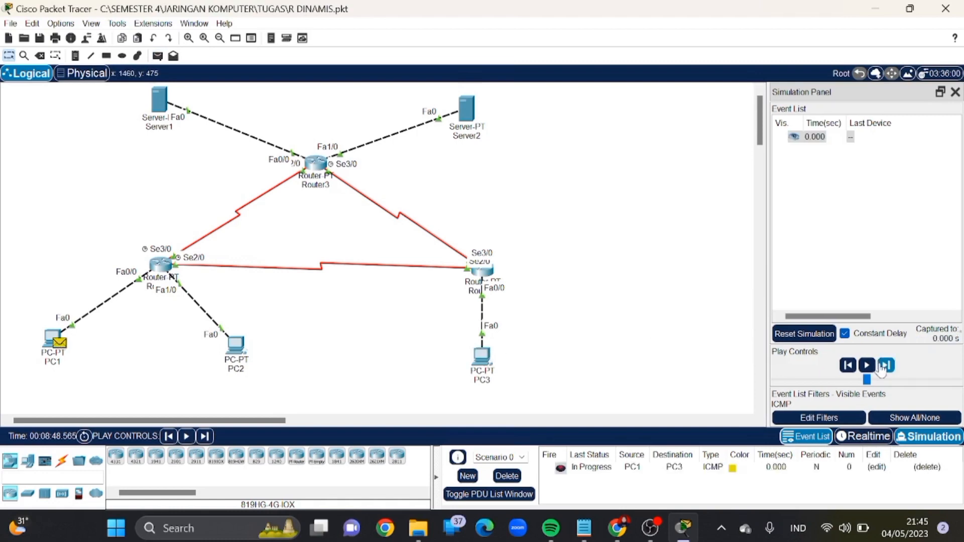
click(887, 366)
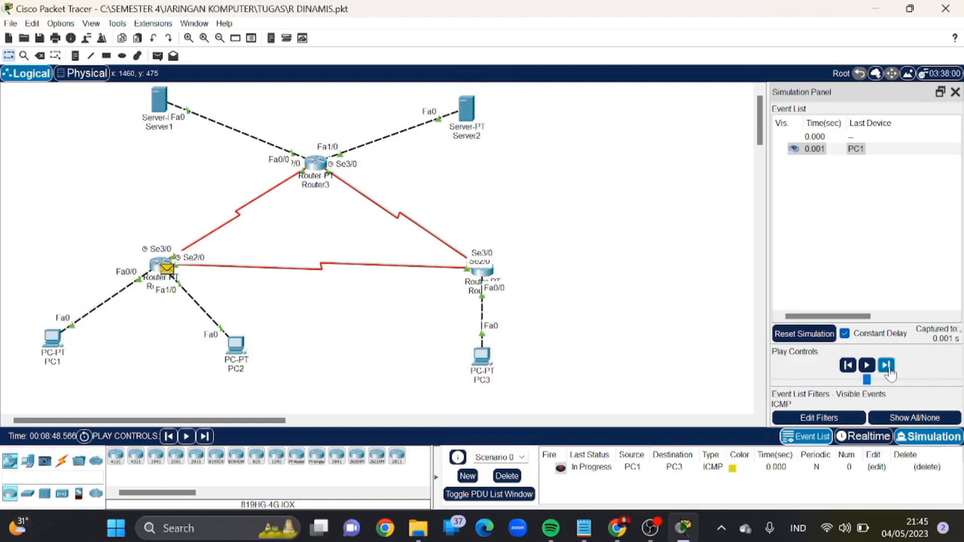
click(887, 366)
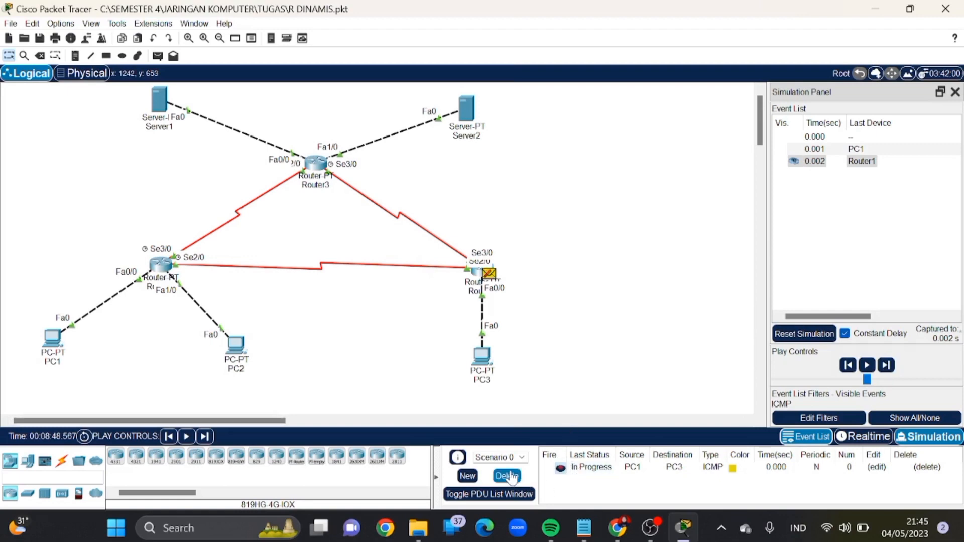
click(517, 480)
Repeat the PC1-to-PC3 test with a new simple PDU, advancing until the reply returns to PC1, and delete the scenario.
click(157, 56)
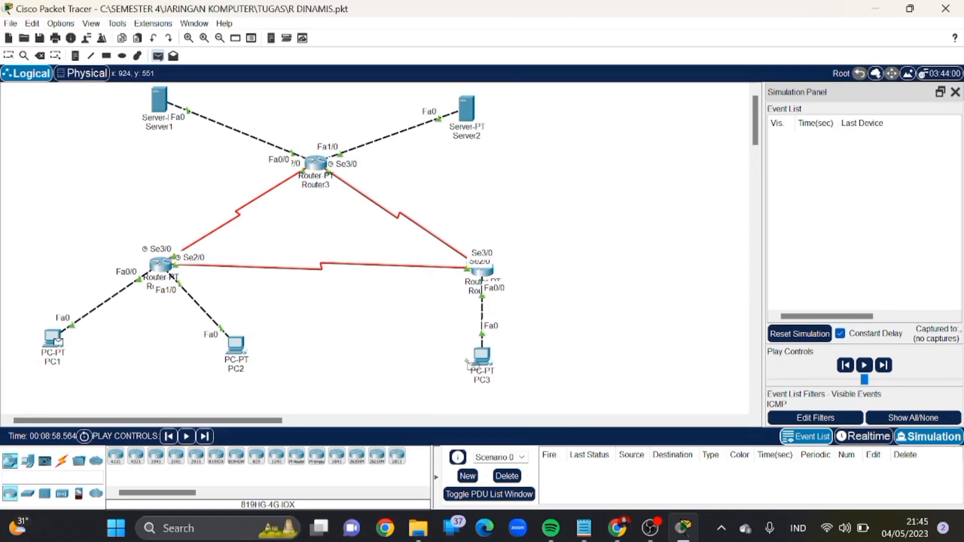
click(482, 357)
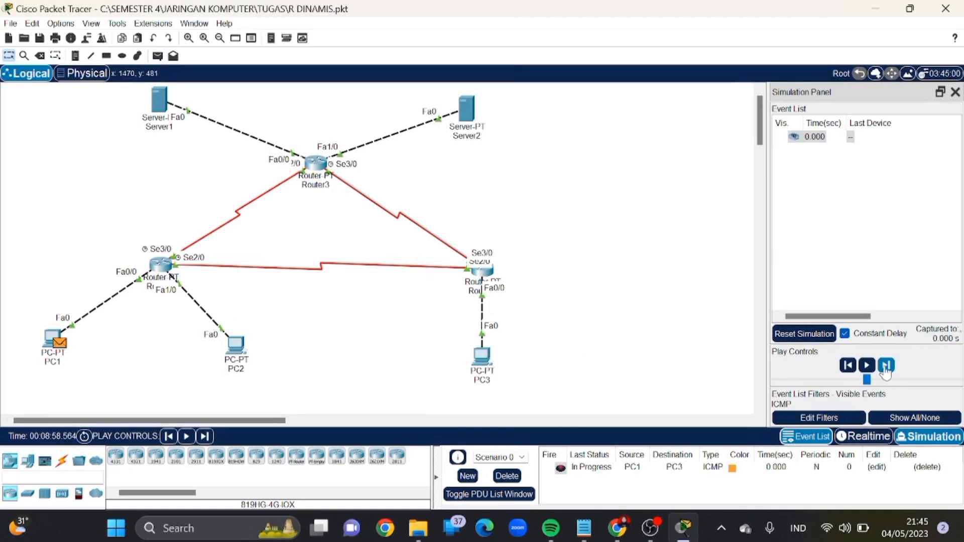
click(887, 365)
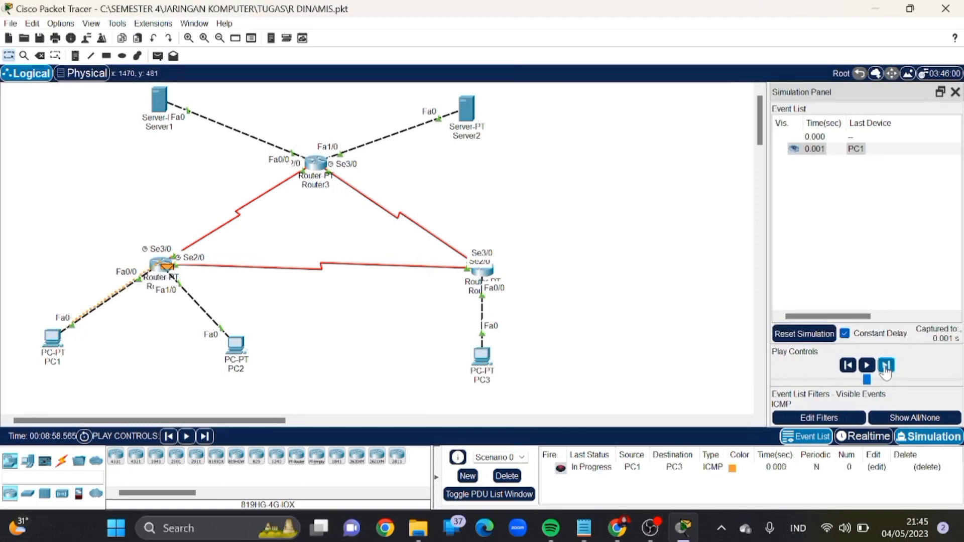
click(887, 366)
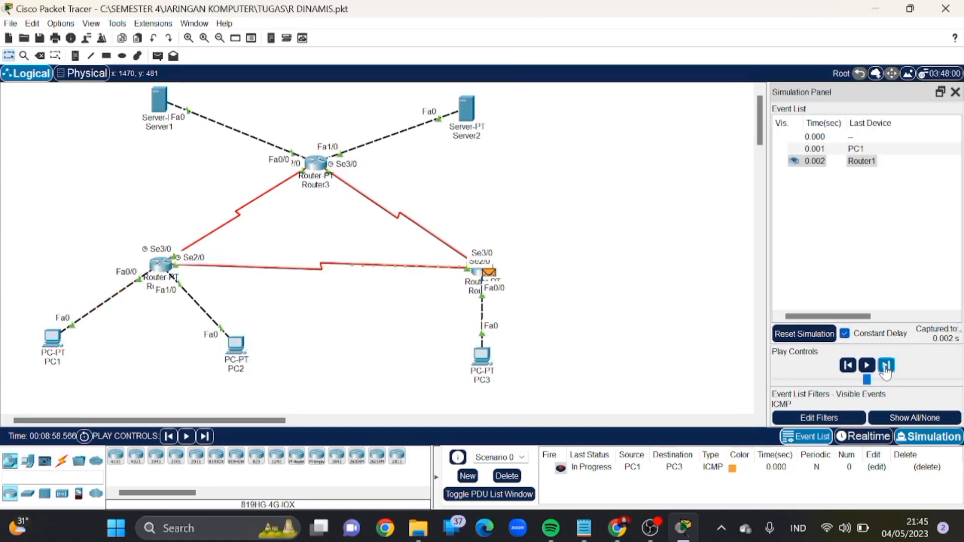
click(887, 365)
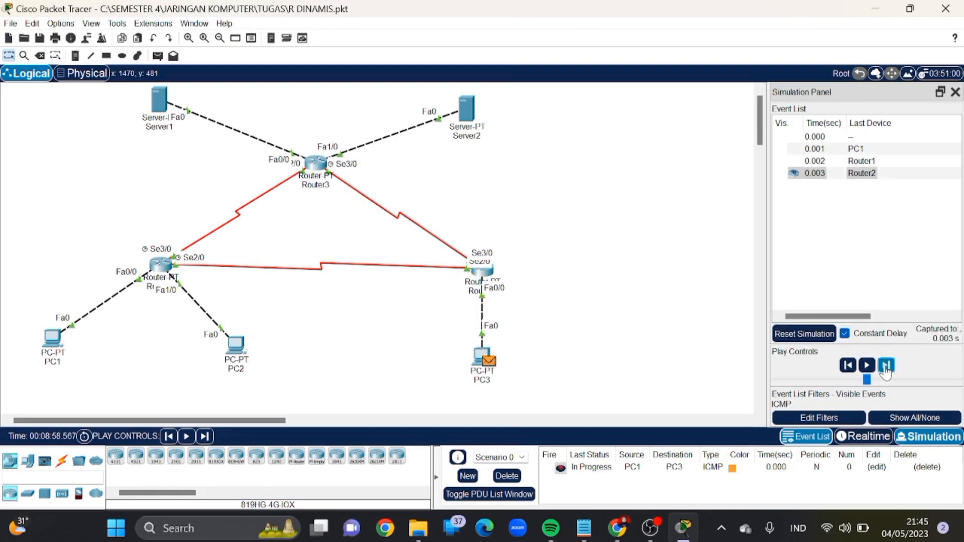
click(887, 365)
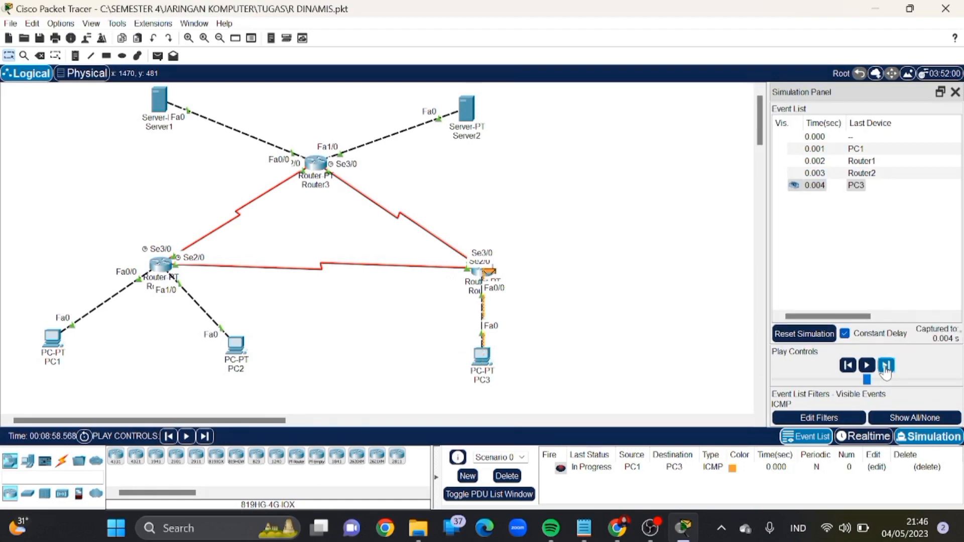
click(887, 365)
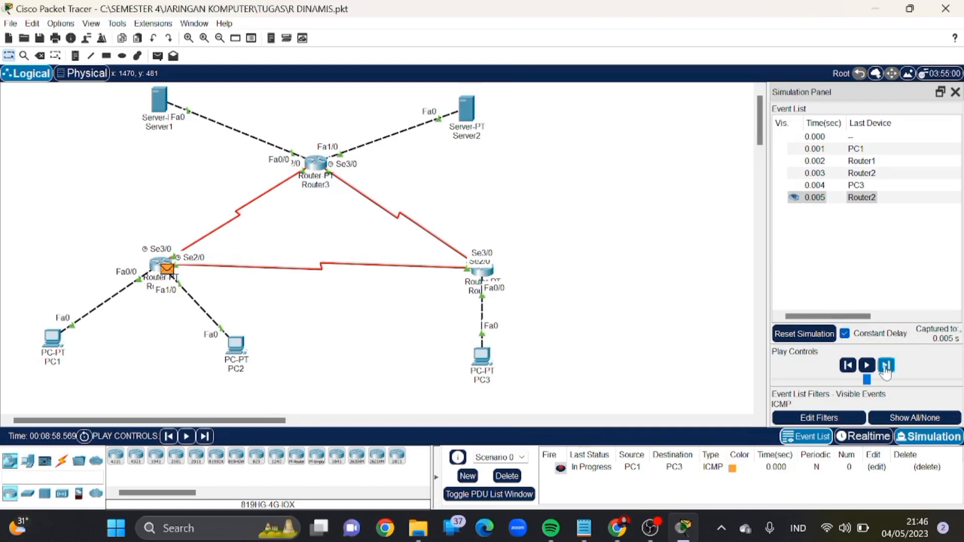
click(887, 365)
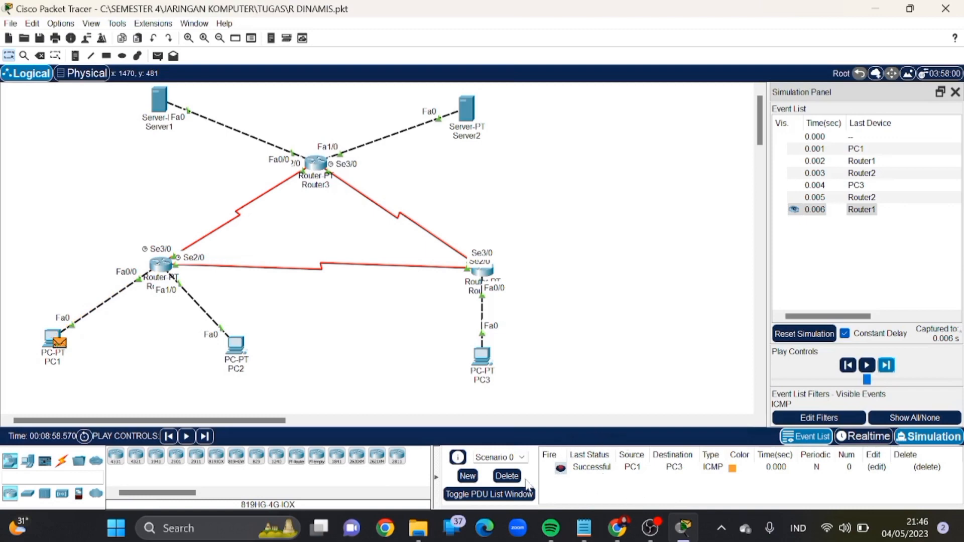
click(507, 476)
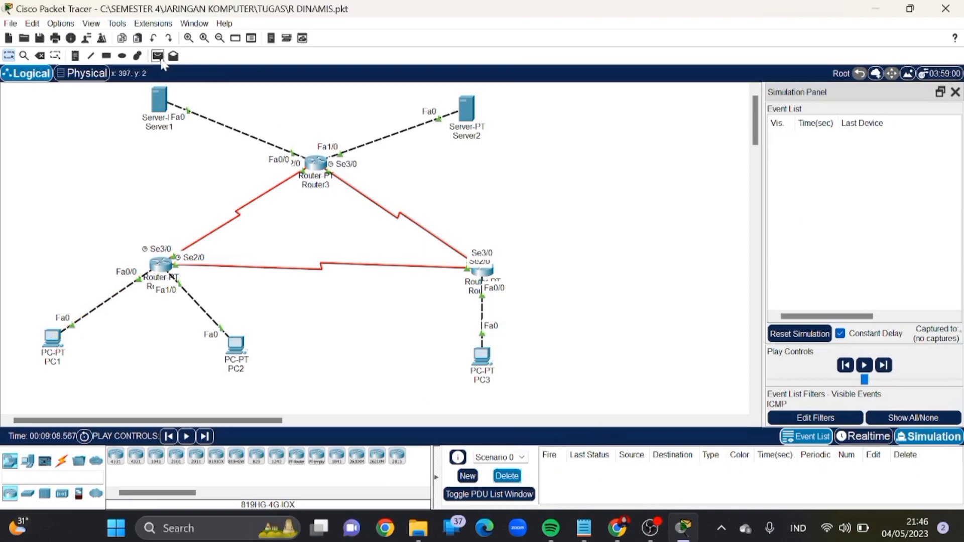
Send a simple PDU from PC1 to Server1, advance it event by event to Router3, and delete the scenario.
click(158, 56)
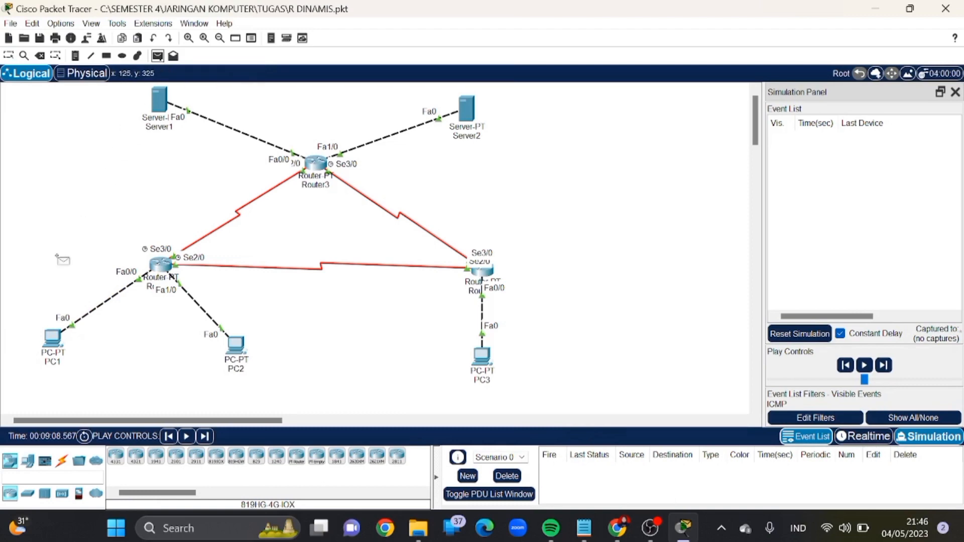
click(54, 339)
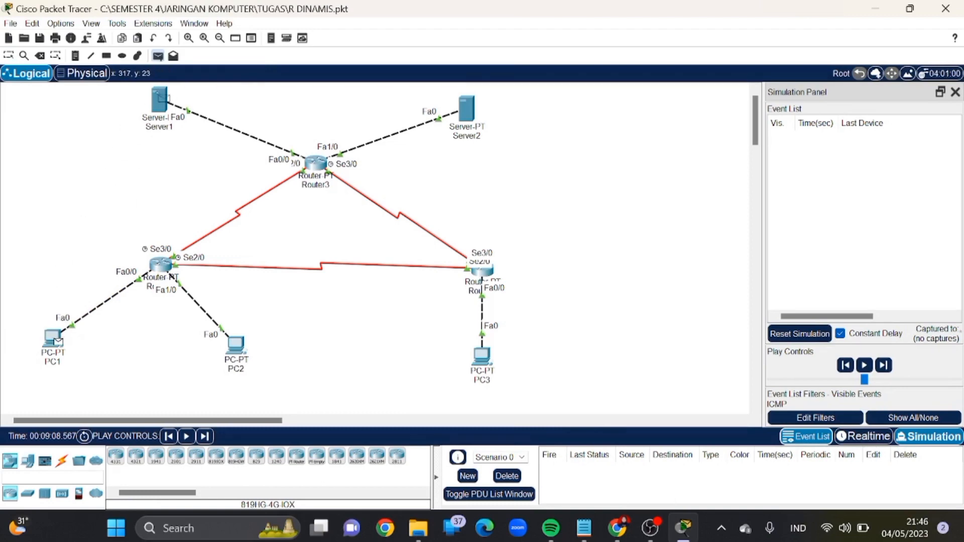
click(160, 99)
click(887, 365)
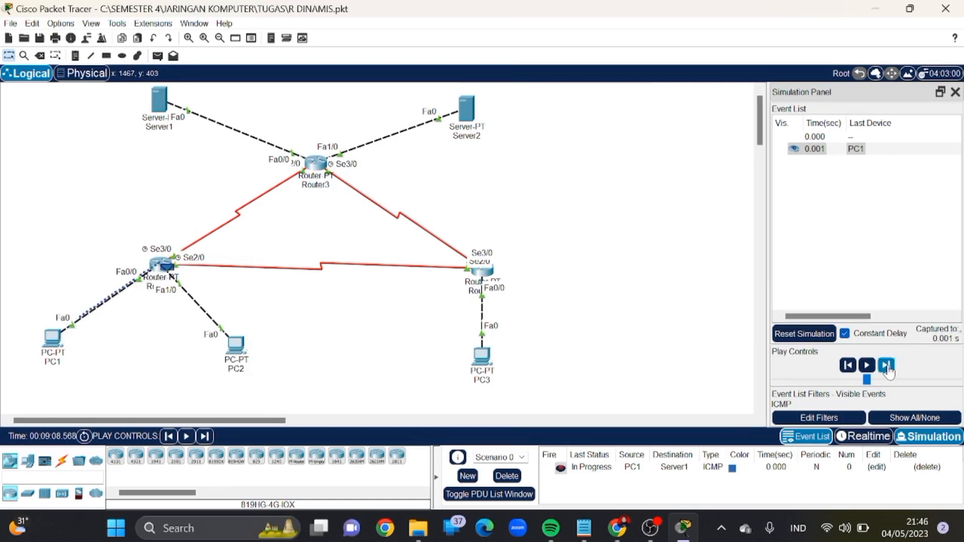
click(888, 368)
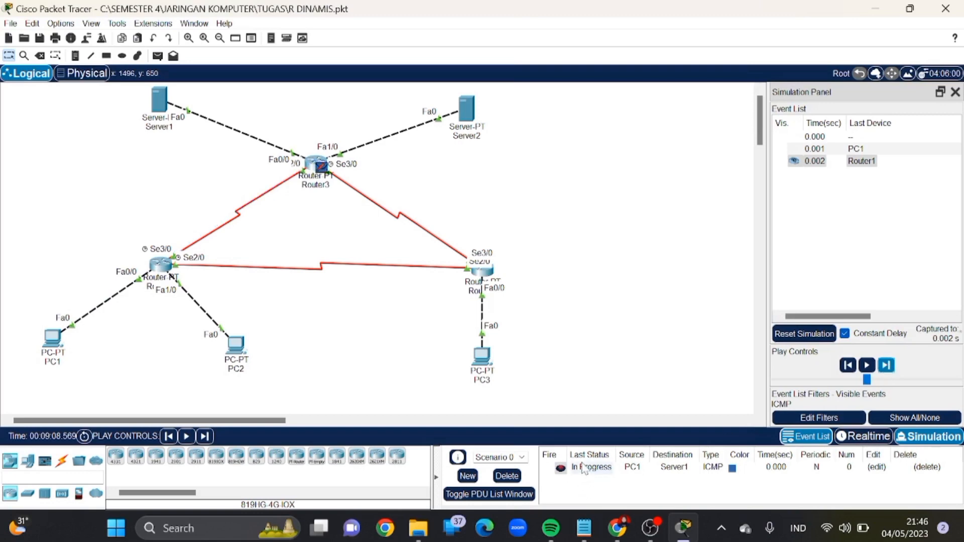
click(506, 476)
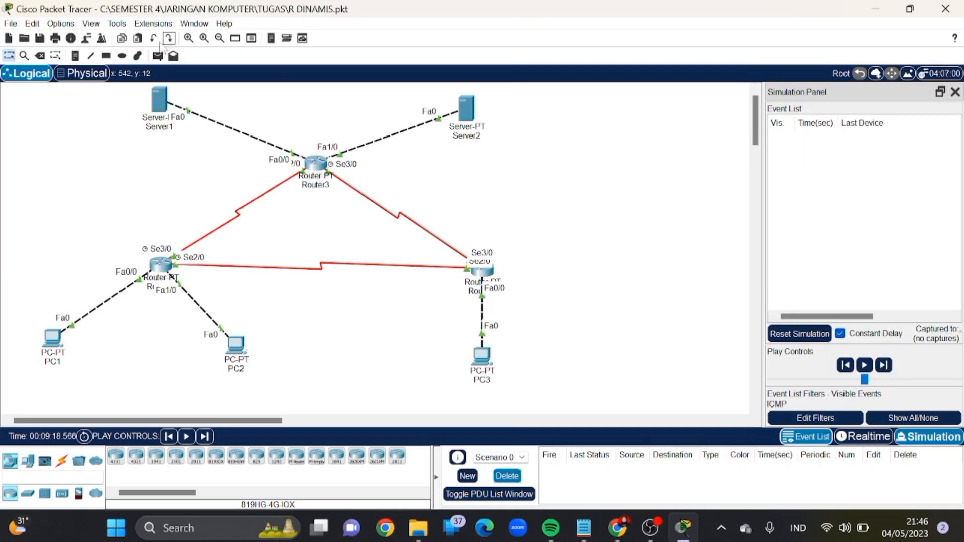
Repeat the PC1-to-Server1 test with a new simple PDU, advancing event by event until the reply returns to PC1, and delete the scenario.
click(158, 56)
click(53, 338)
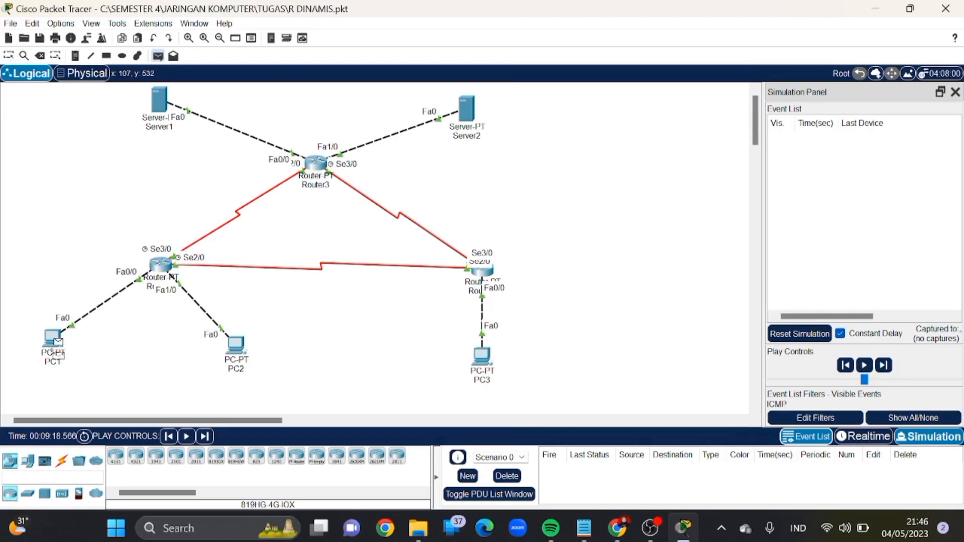
click(161, 103)
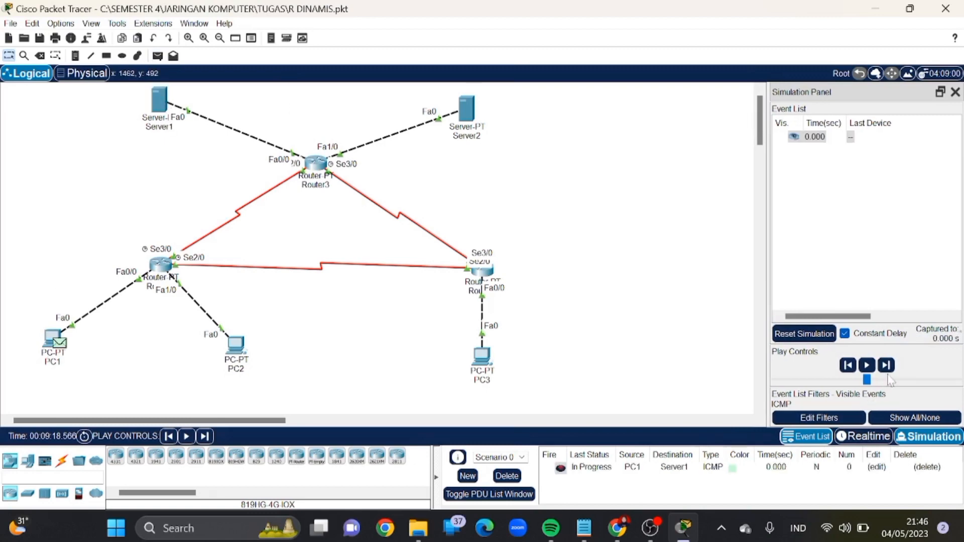
click(887, 367)
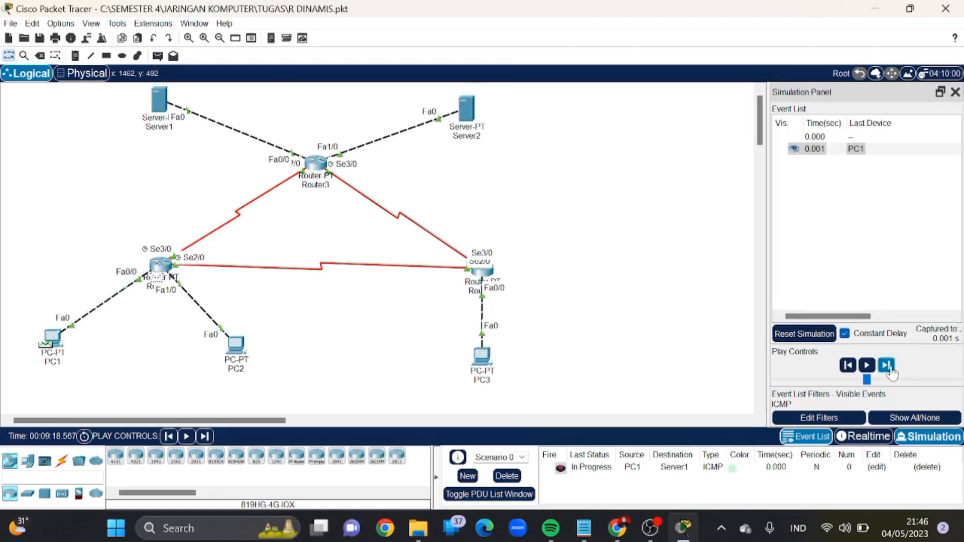
click(888, 367)
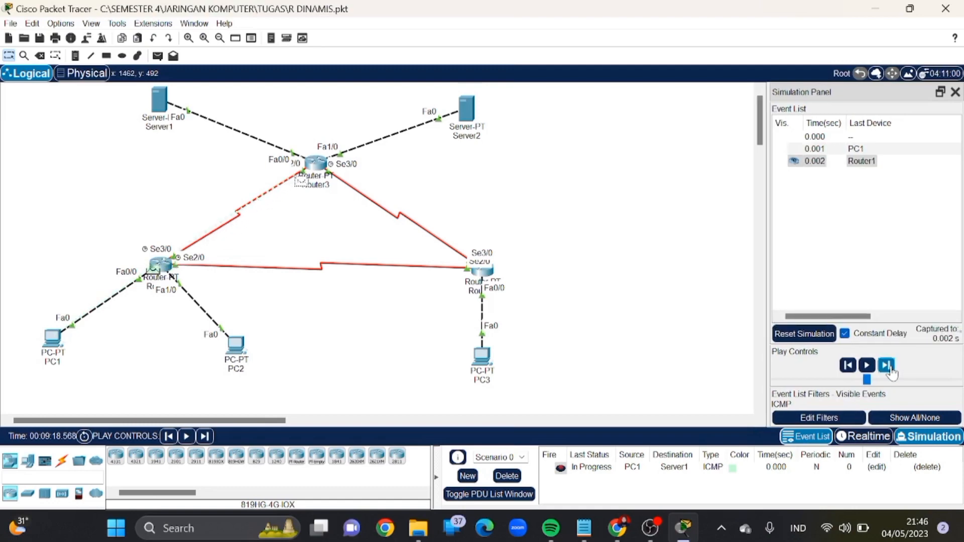
click(888, 367)
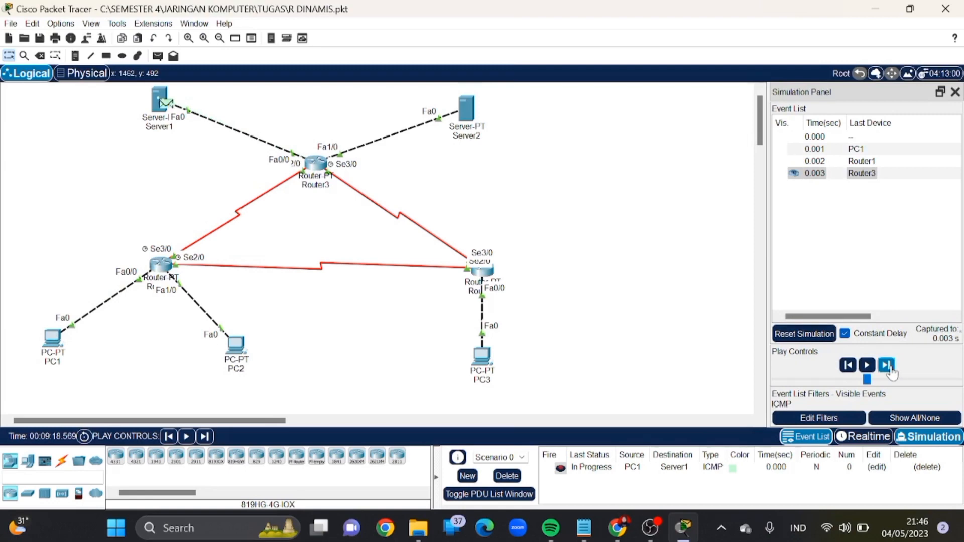
click(888, 368)
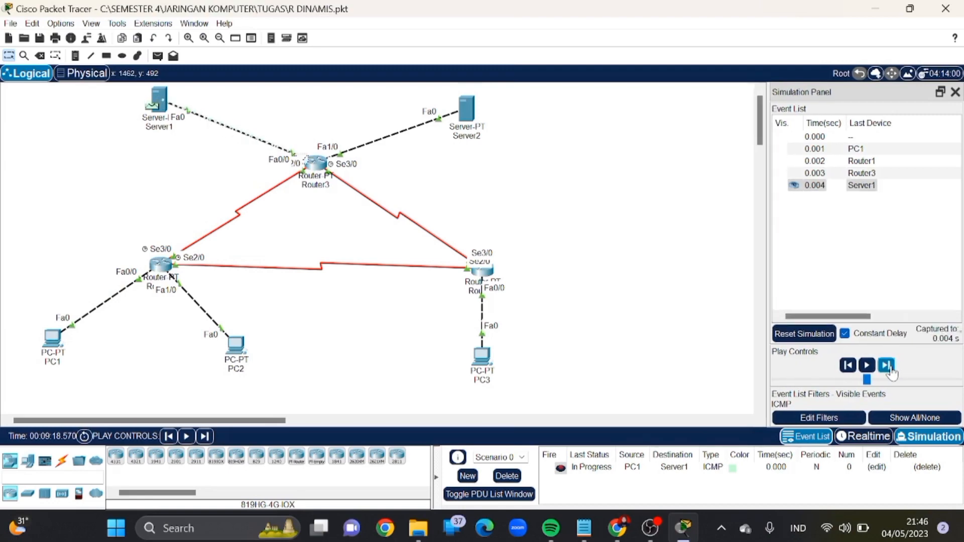
click(888, 368)
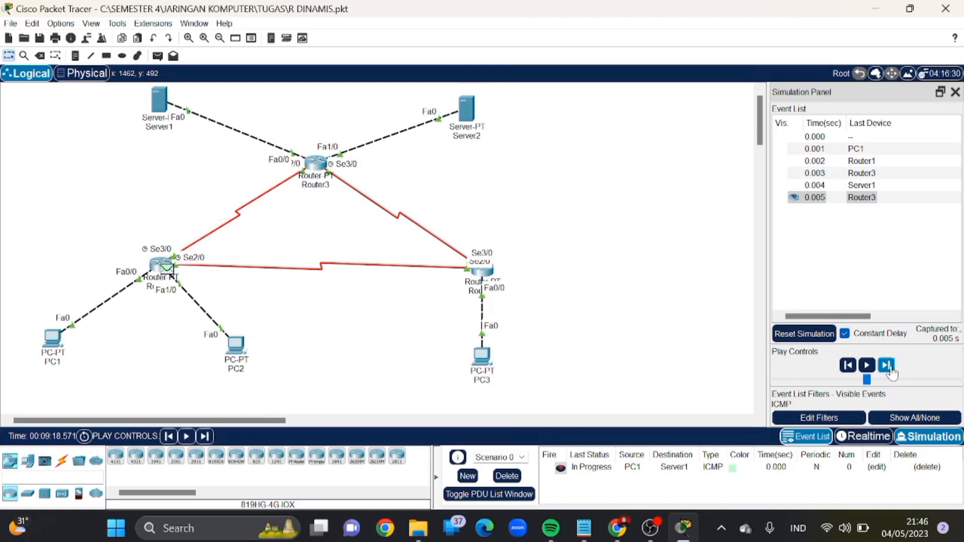
click(888, 368)
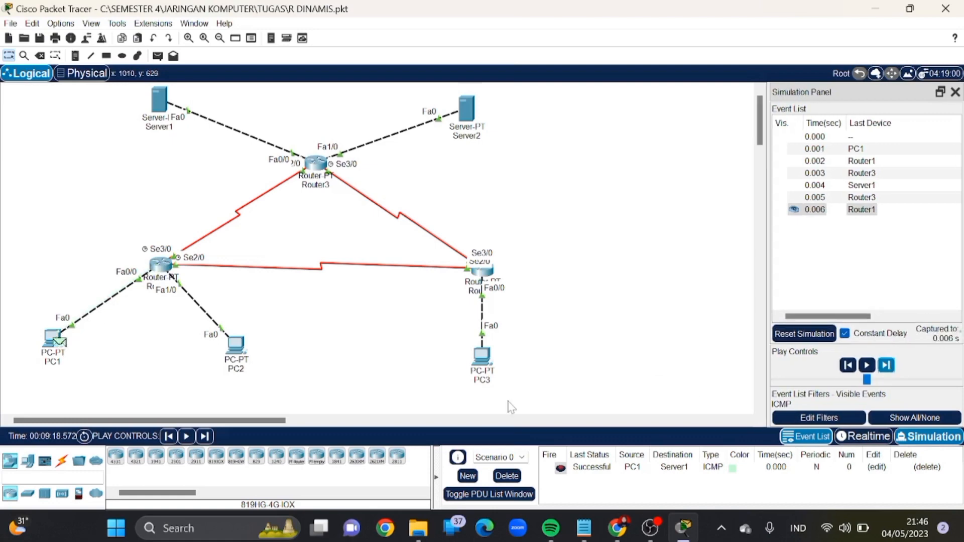
click(606, 469)
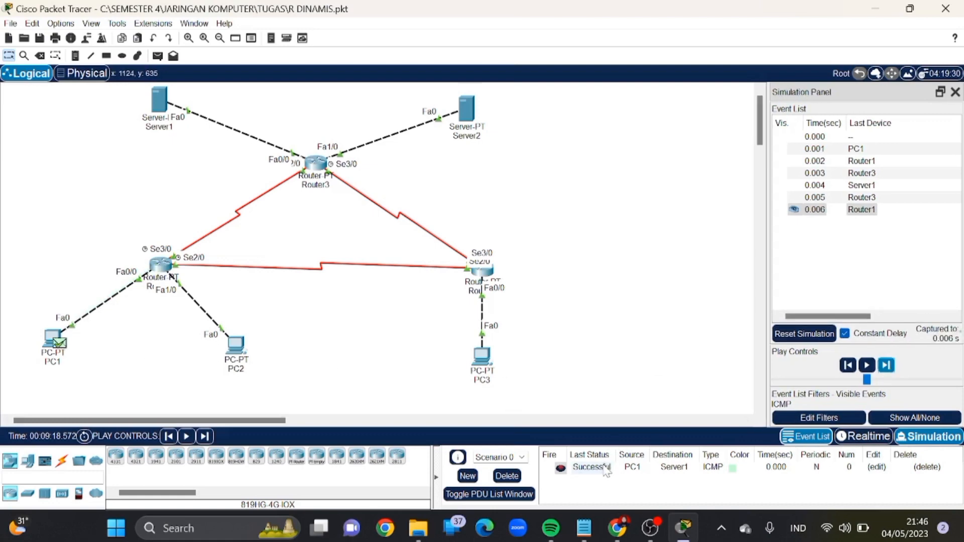
click(513, 478)
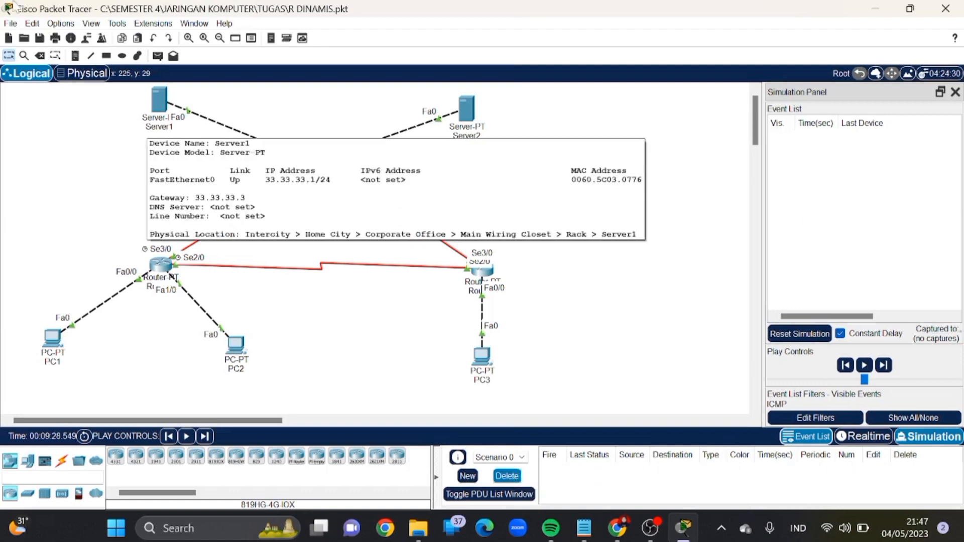
Send a simple PDU from PC1 to Server2, advance it event by event to Router3, and delete the scenario.
click(157, 56)
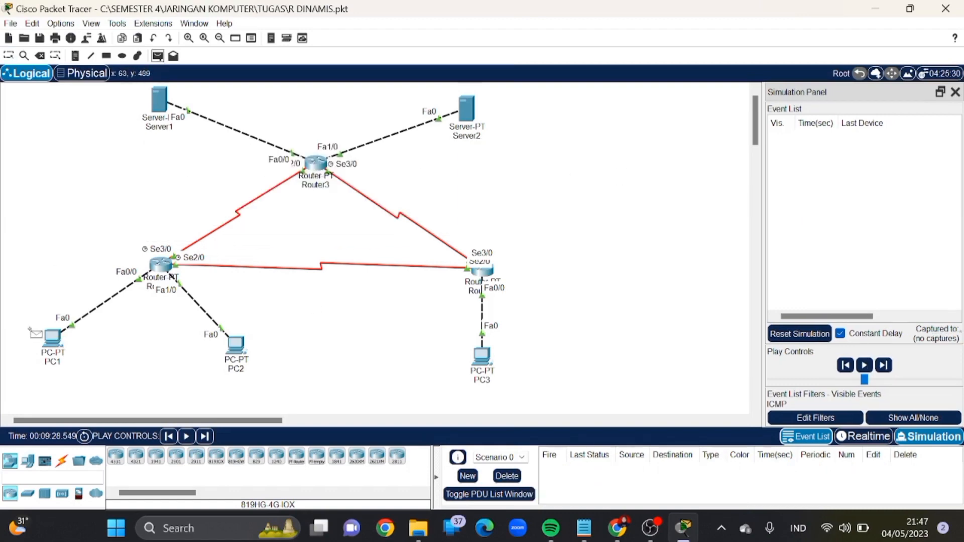
click(53, 338)
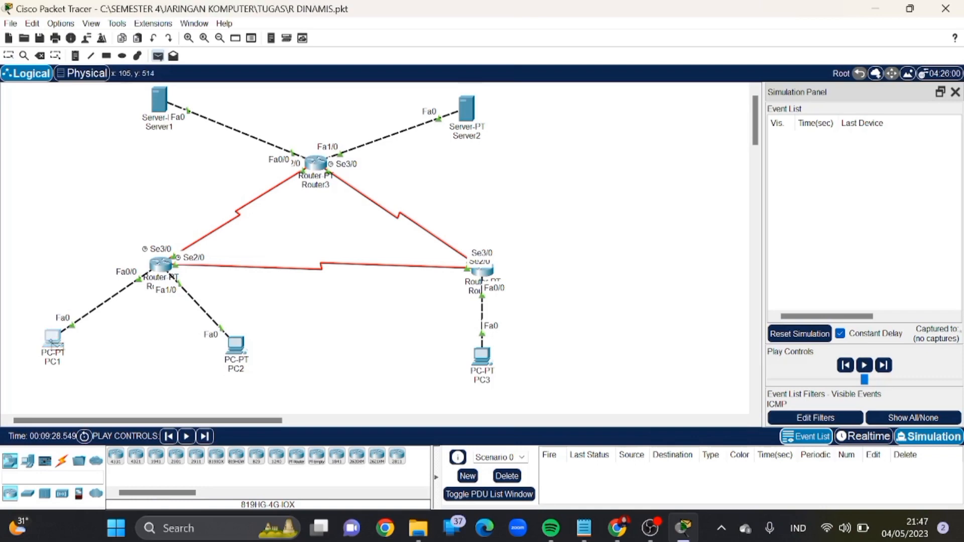
click(476, 120)
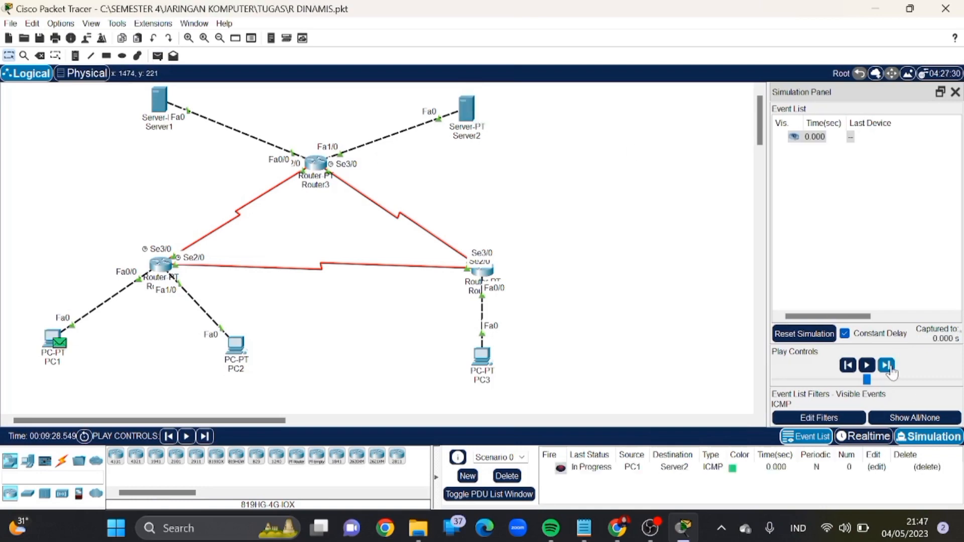
click(888, 366)
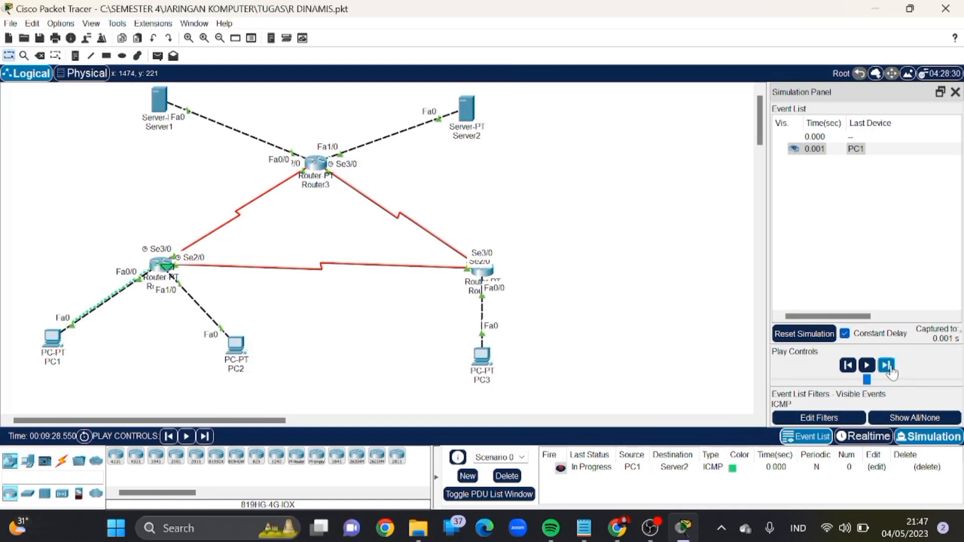
click(888, 367)
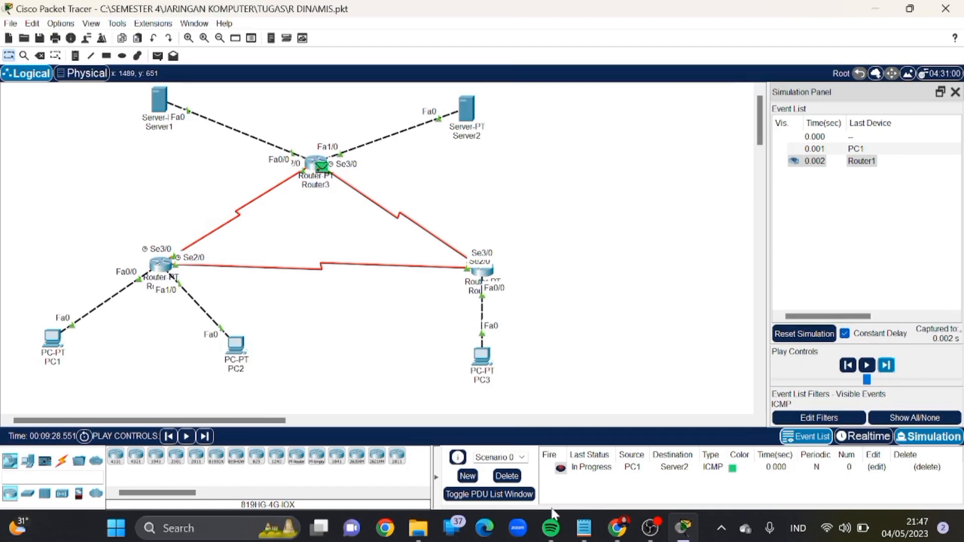
click(507, 476)
Repeat the PC1-to-Server2 test with a new simple PDU, advancing until the reply returns to PC1, and delete the scenario.
click(157, 55)
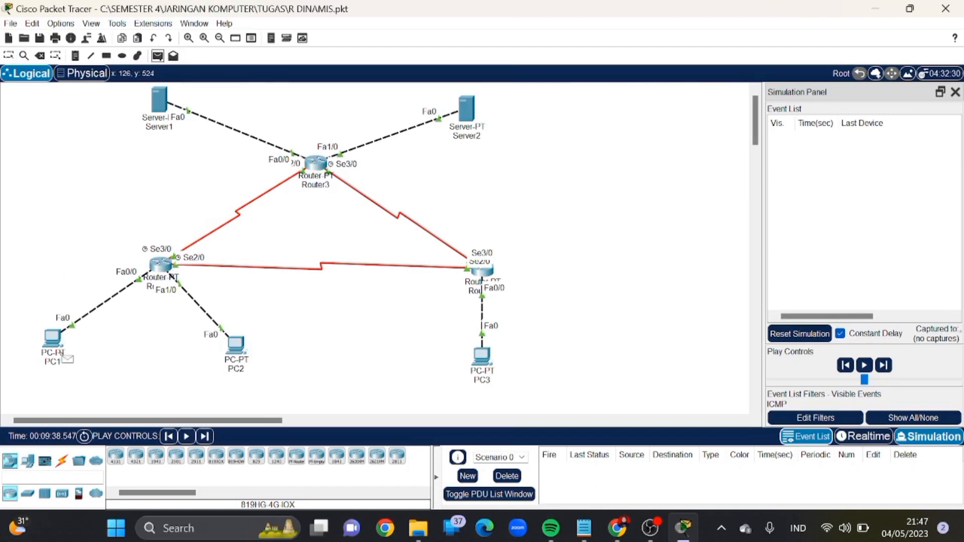
click(52, 338)
click(467, 109)
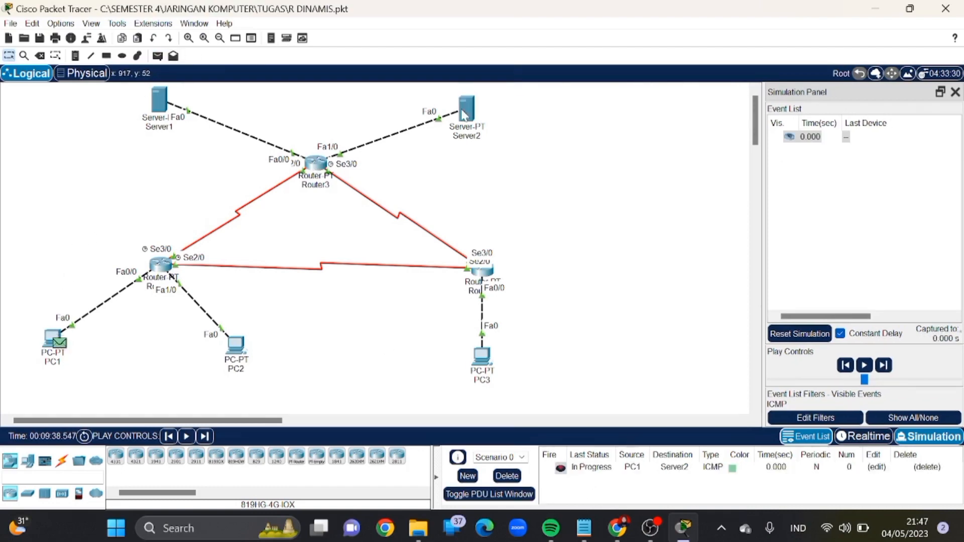
click(887, 365)
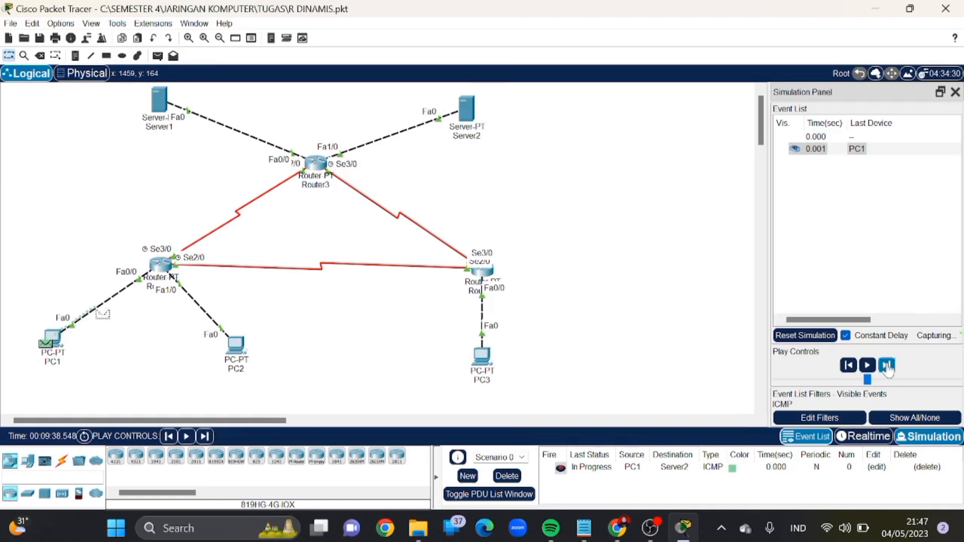
click(887, 365)
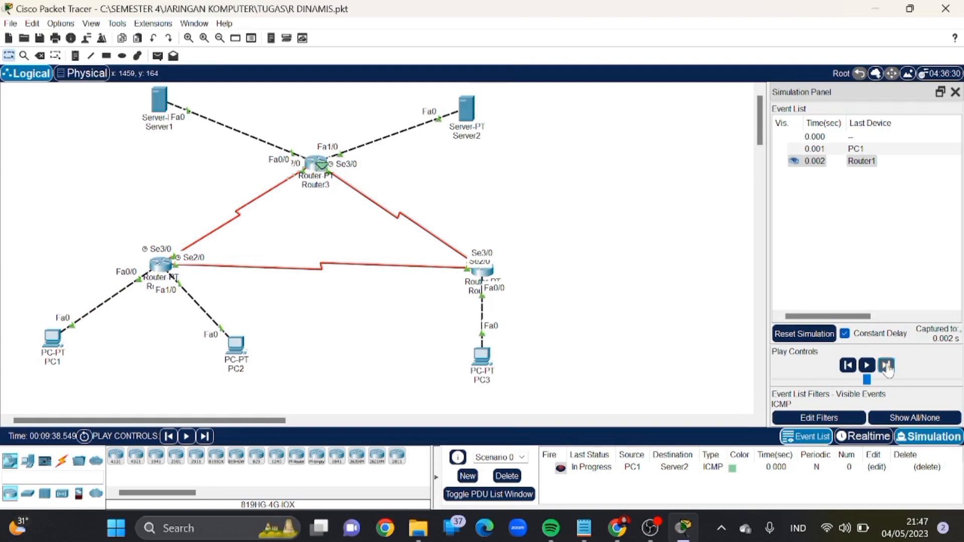
click(886, 366)
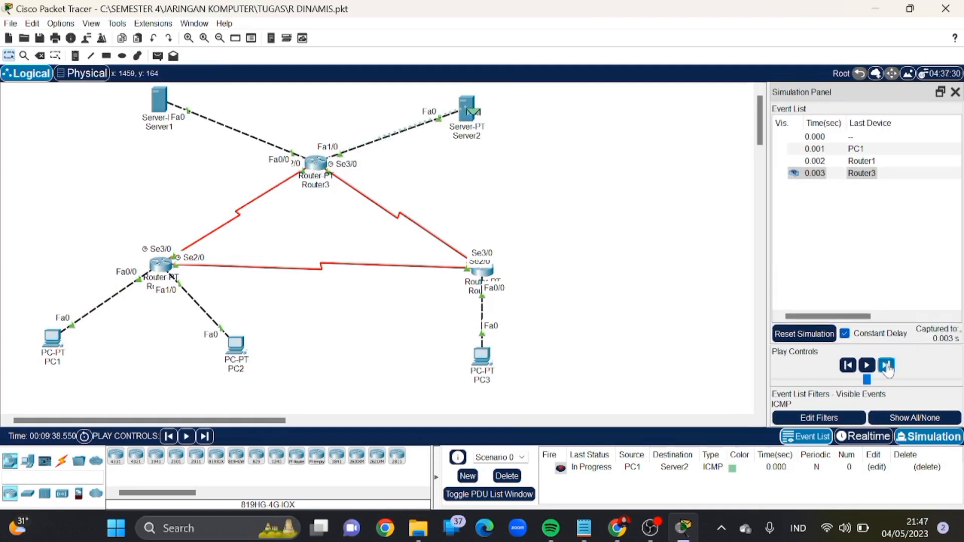
click(886, 365)
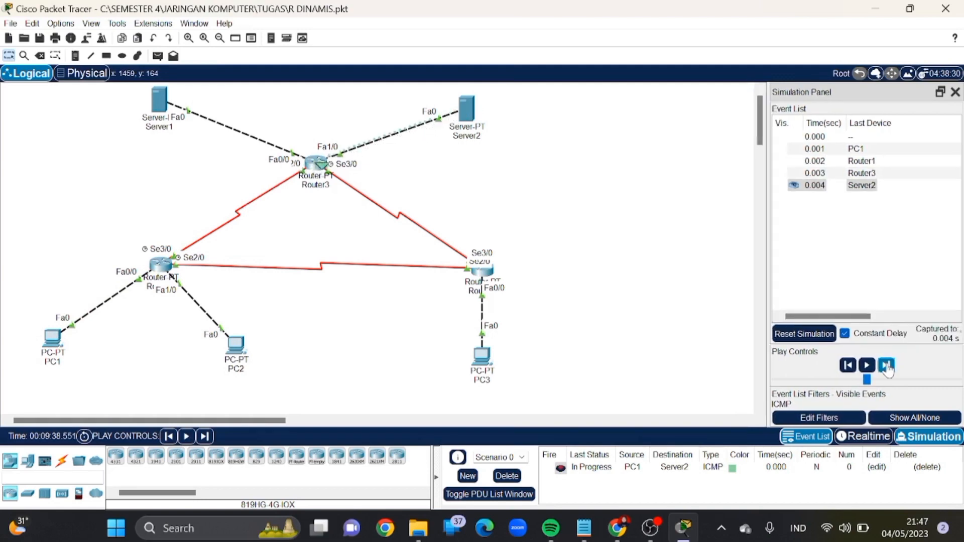
click(887, 365)
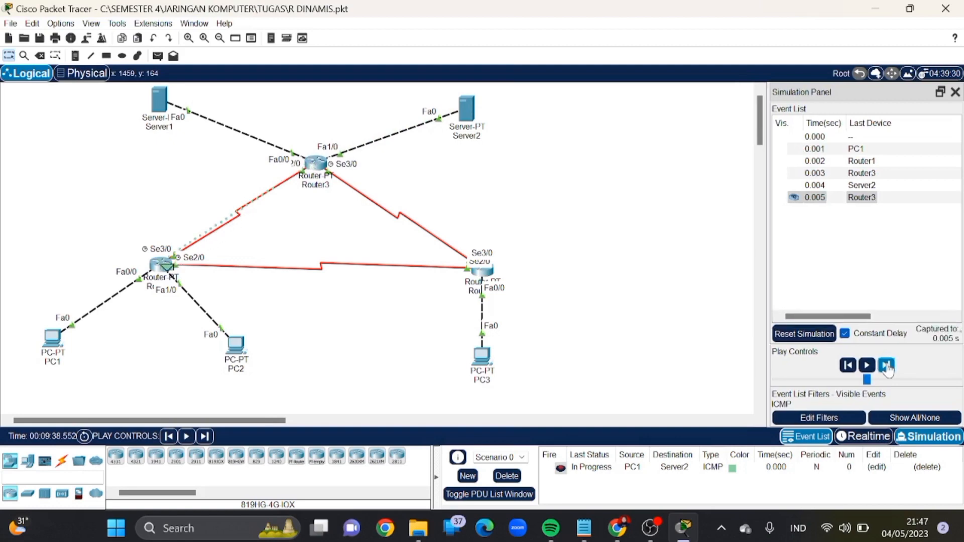
click(886, 366)
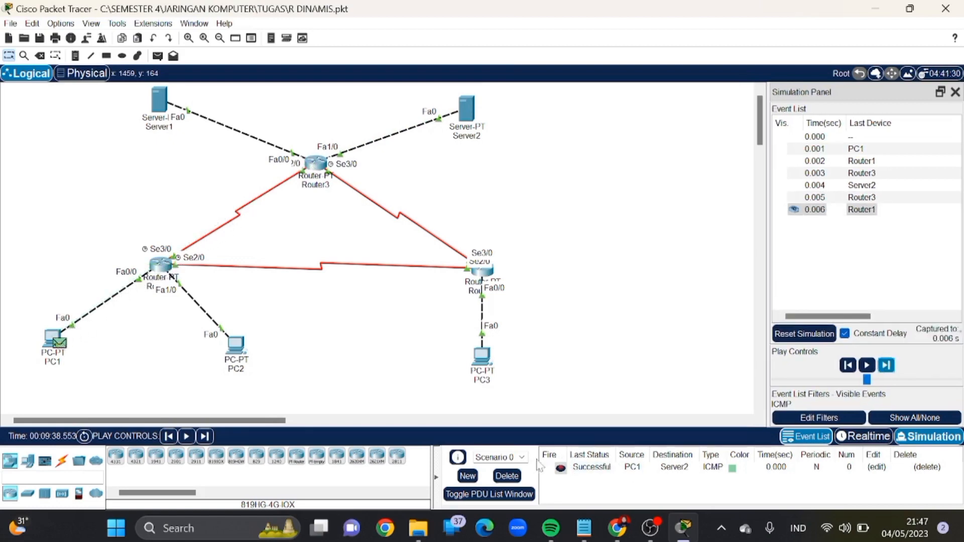
click(516, 476)
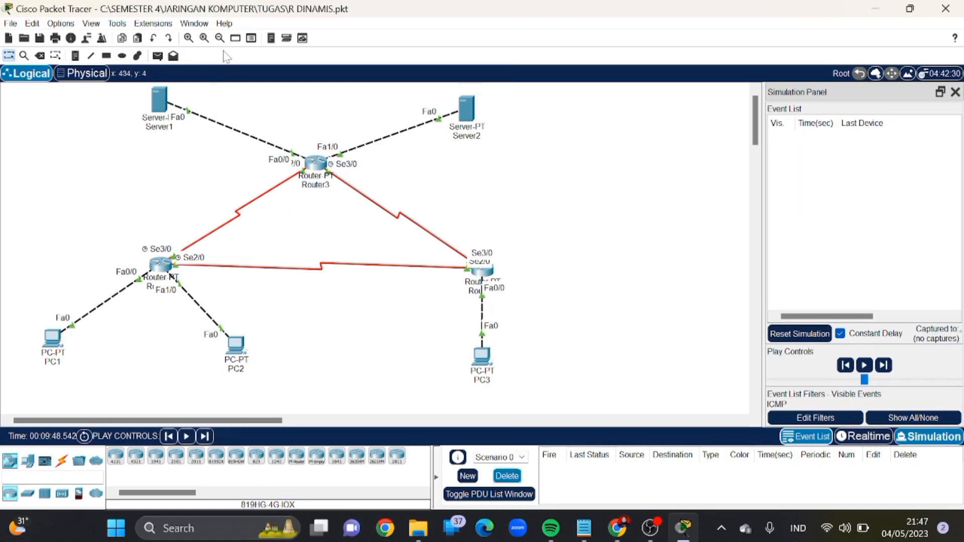
Test PC3 to PC1 with a simple PDU, advancing event by event until the reply reaches PC3, and delete the scenario.
click(158, 56)
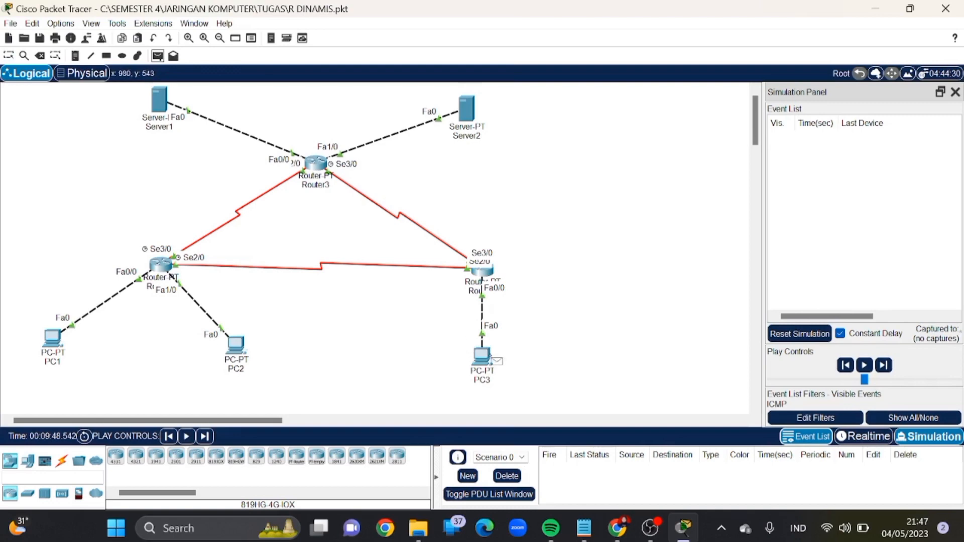
click(484, 358)
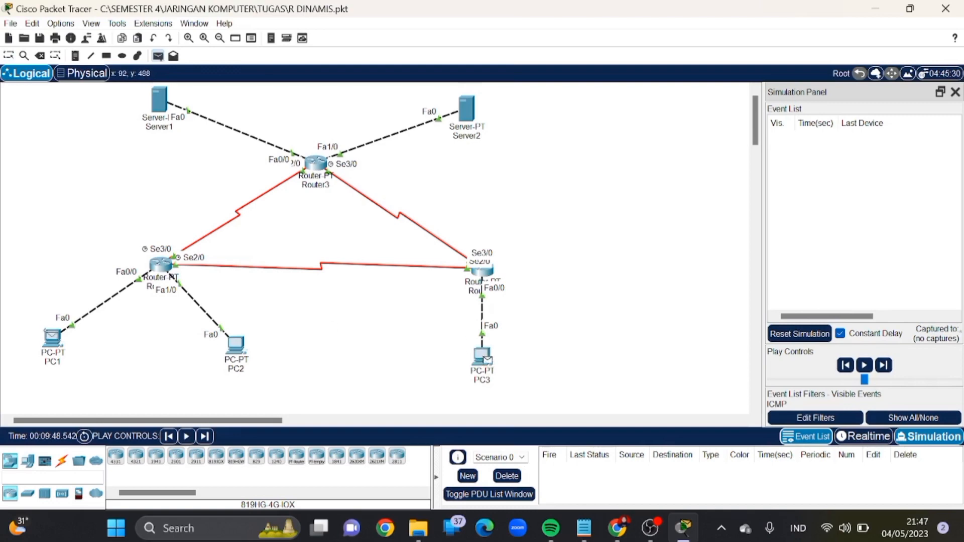
click(52, 337)
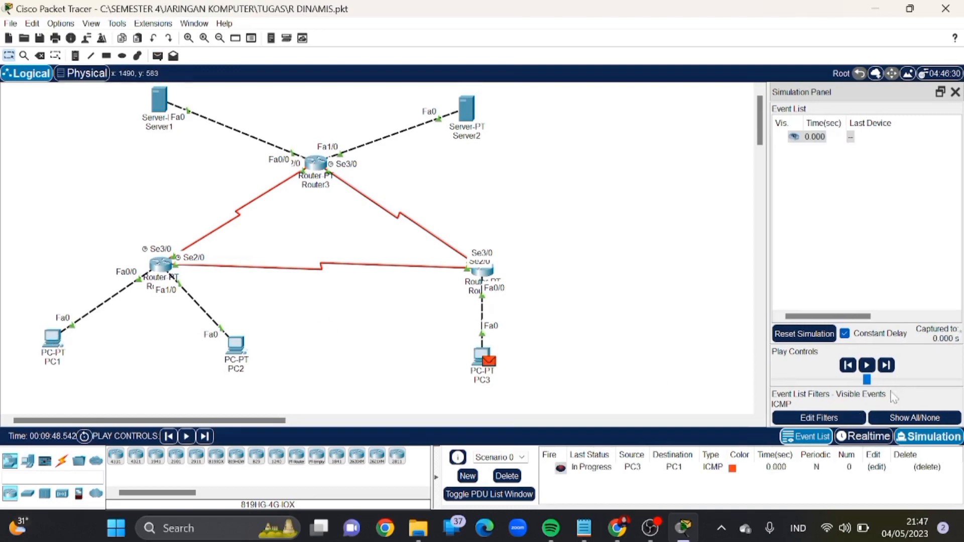
click(887, 365)
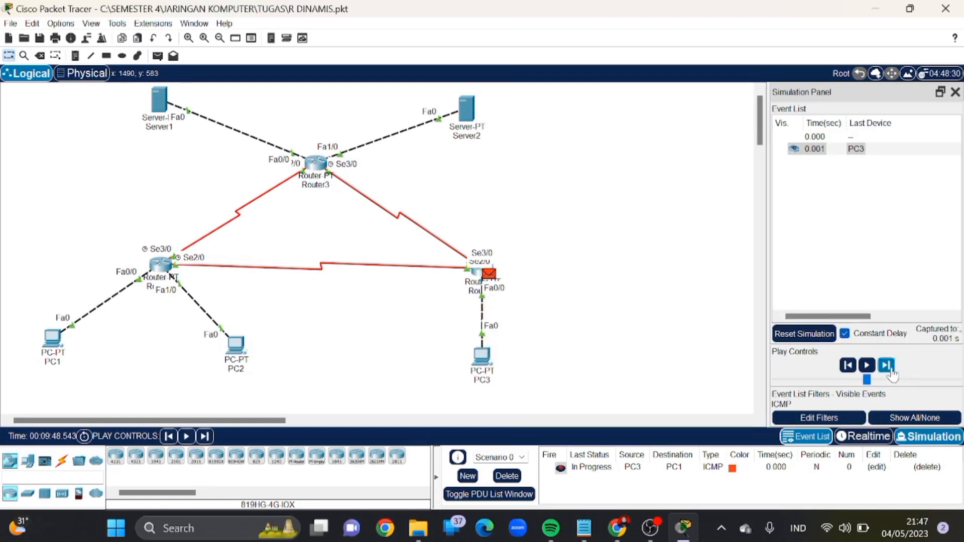
click(888, 367)
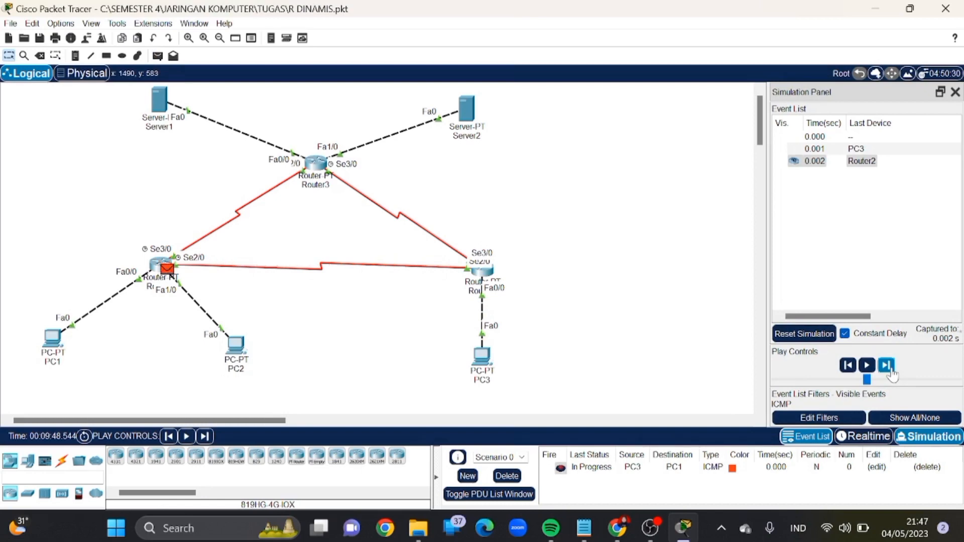
click(887, 366)
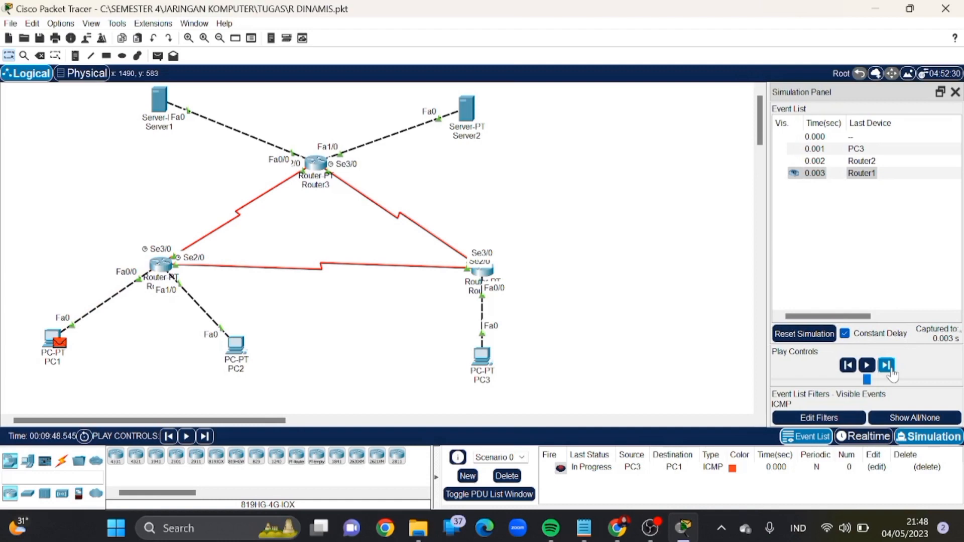
click(888, 367)
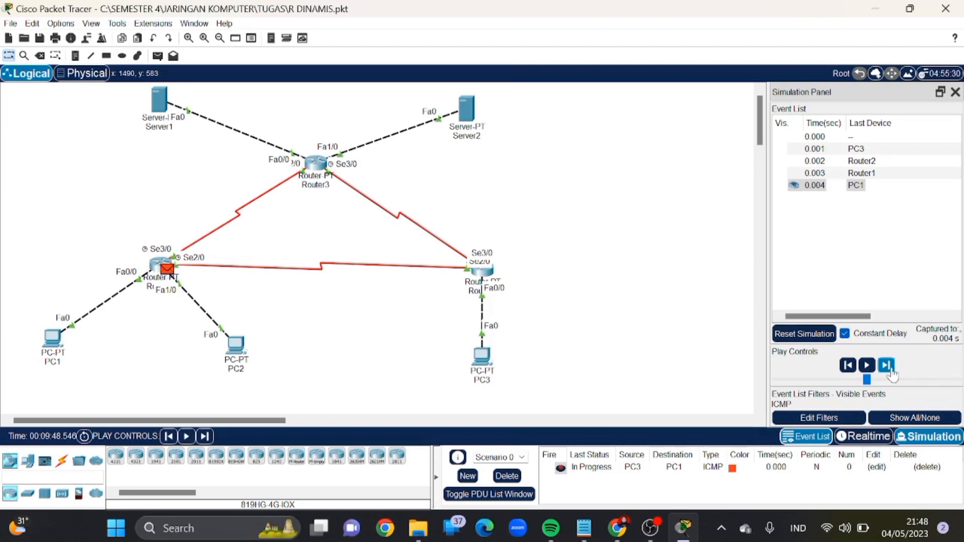
click(888, 367)
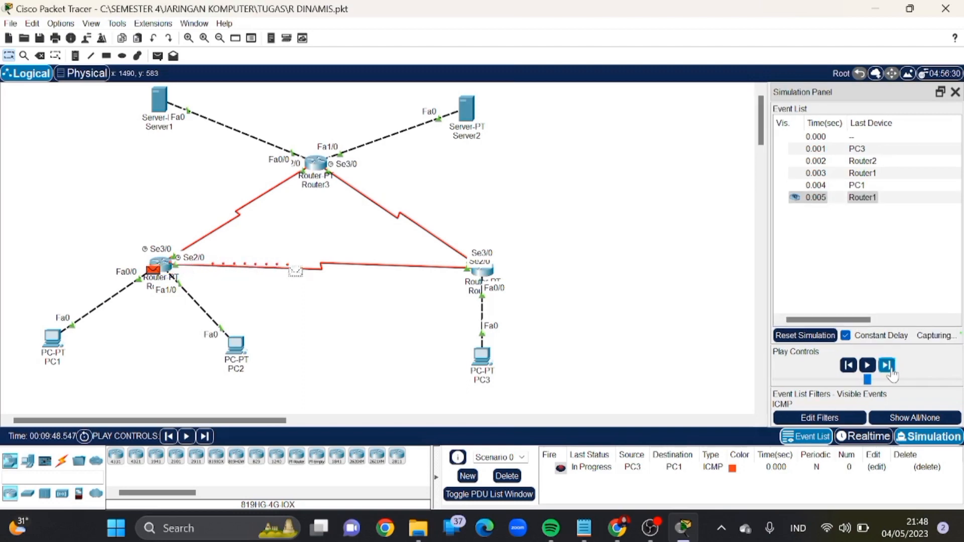
click(887, 367)
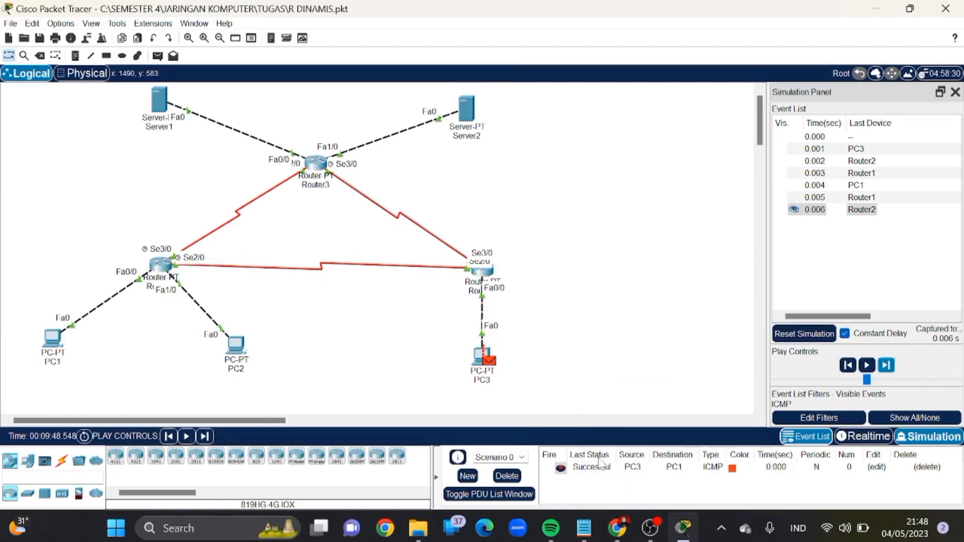
click(507, 476)
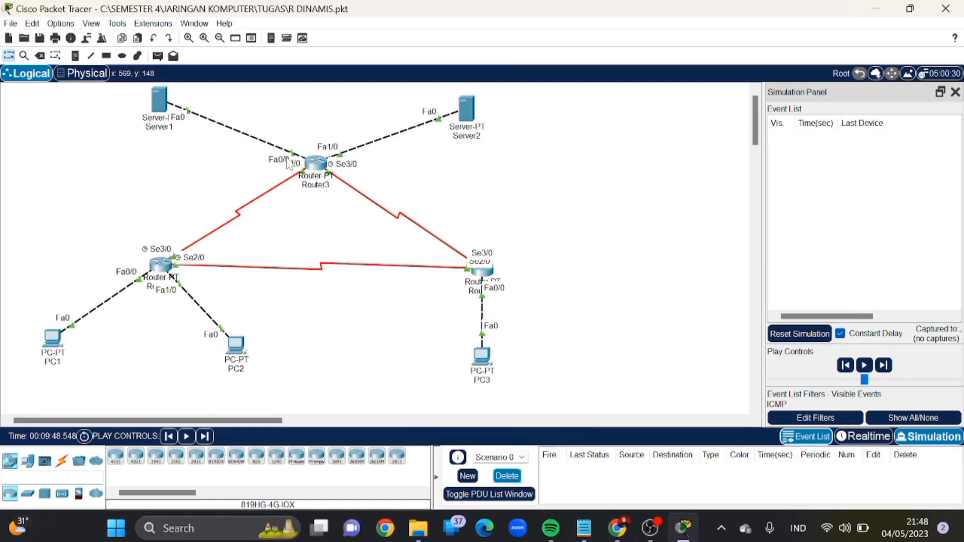
Test PC3 to PC2 with a simple PDU, advancing event by event until the reply reaches PC3, and delete the scenario.
click(157, 56)
click(475, 370)
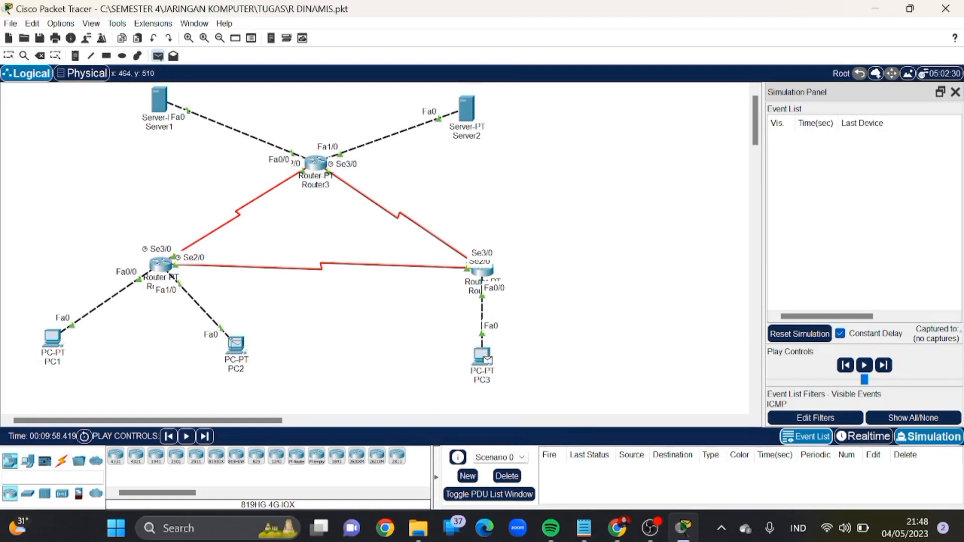
click(236, 344)
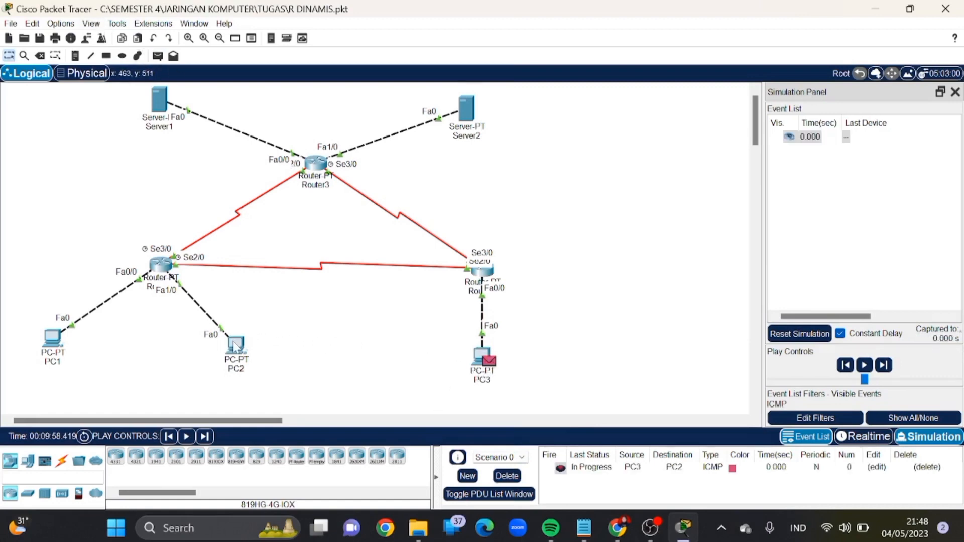
click(887, 365)
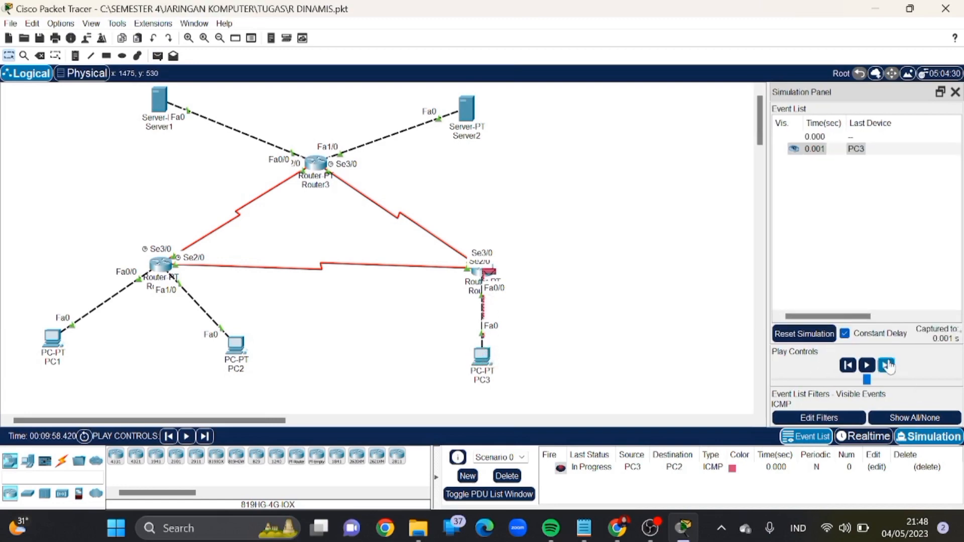
click(887, 366)
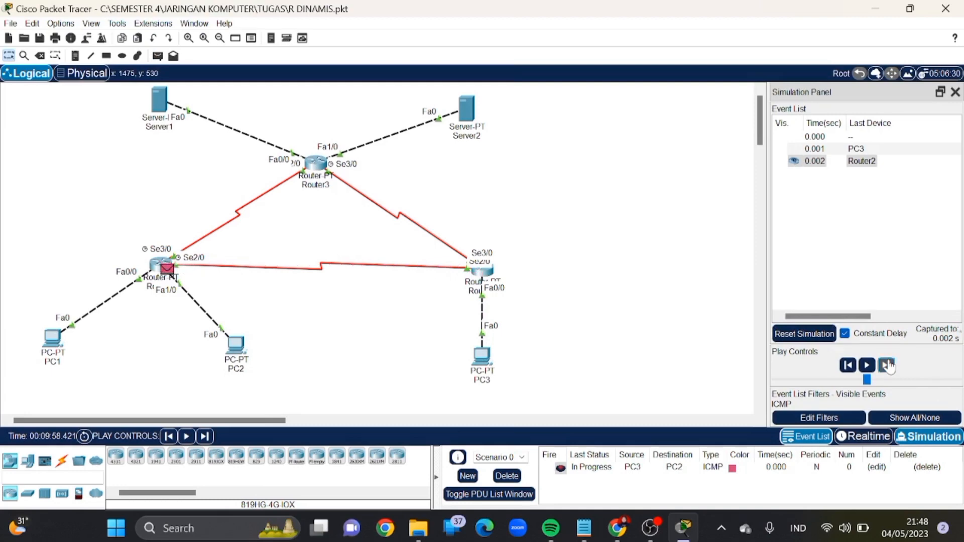
click(886, 366)
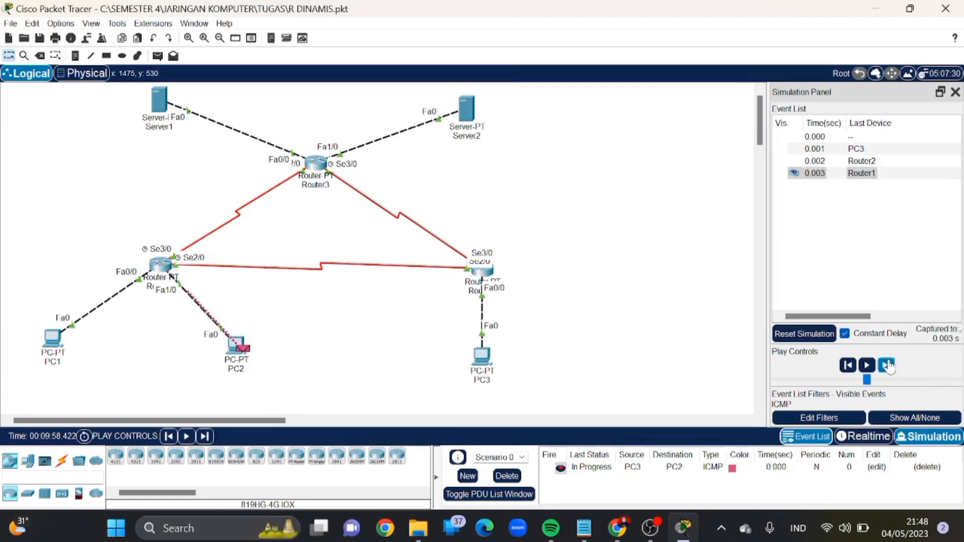
click(887, 365)
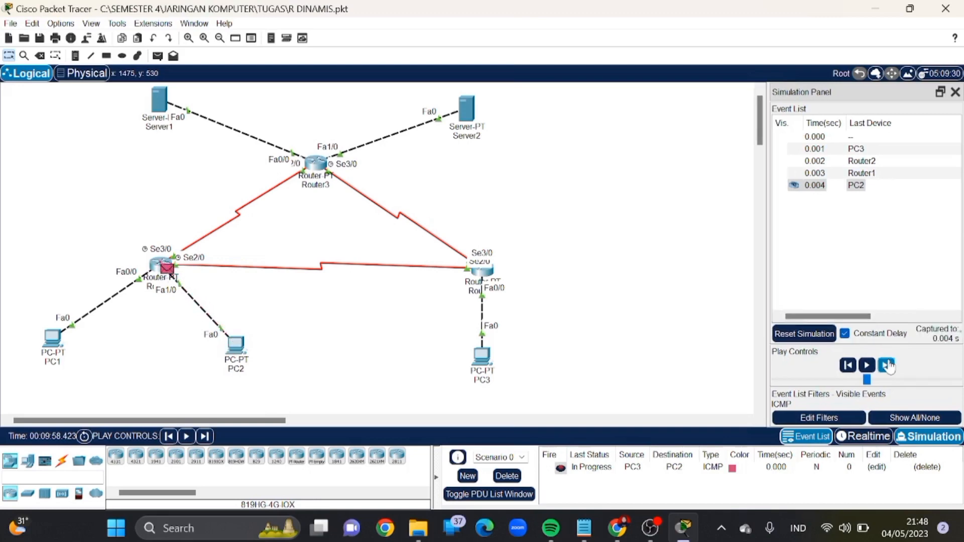
click(887, 365)
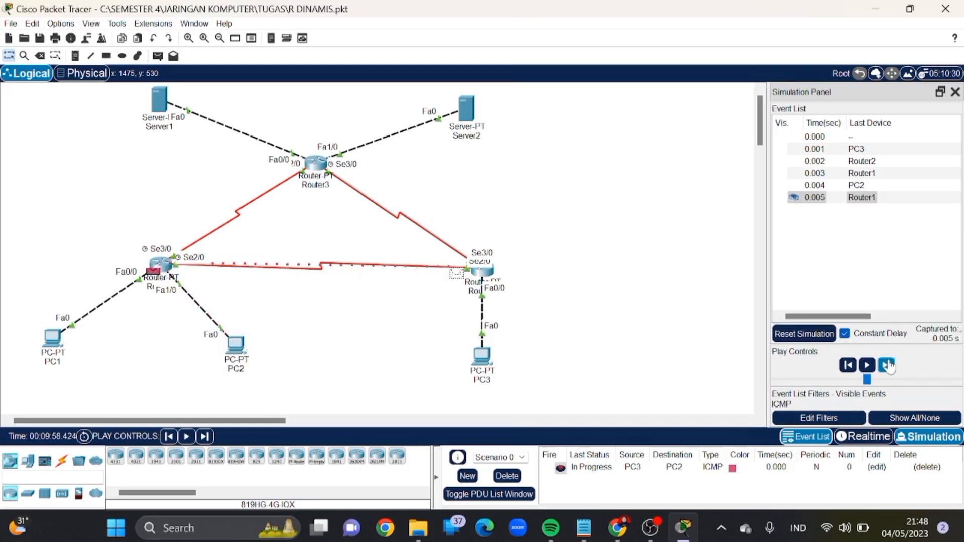
click(887, 365)
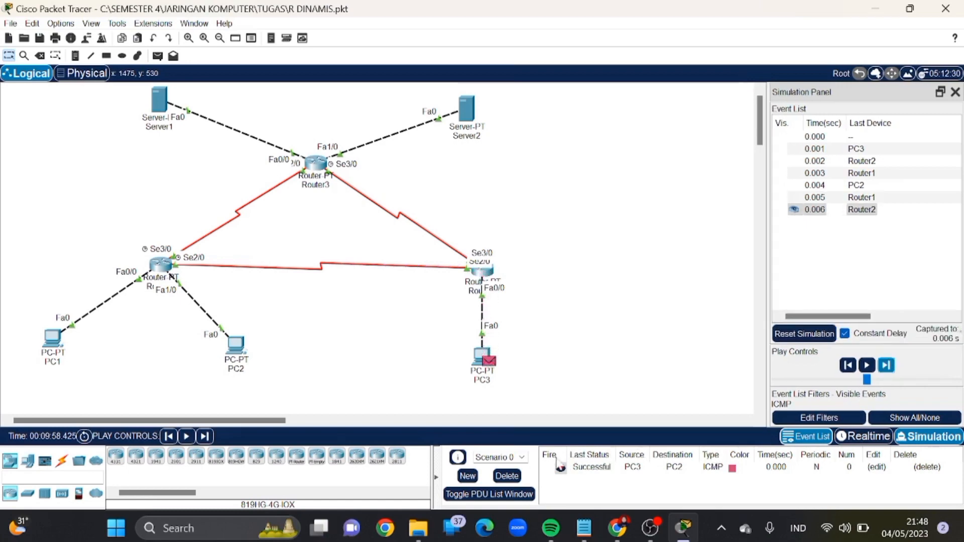
click(505, 477)
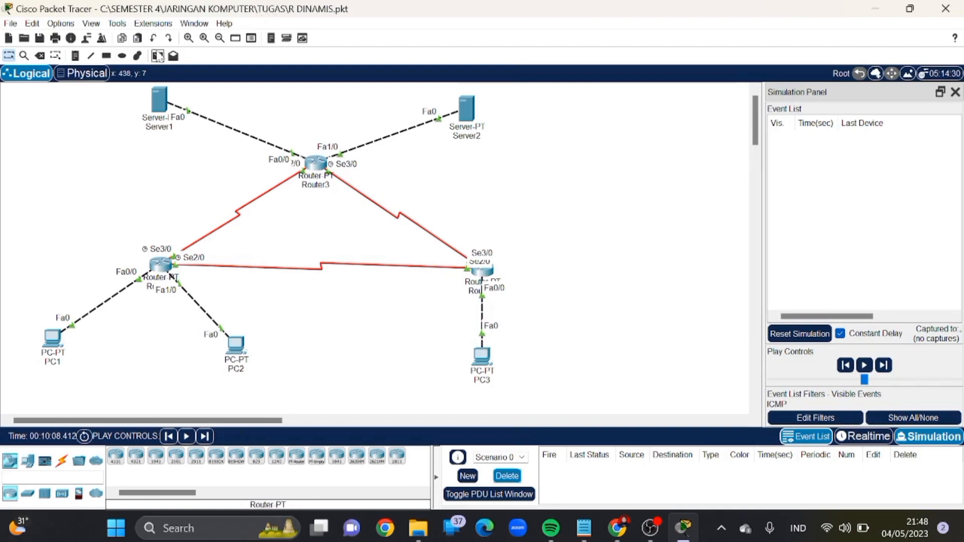
Test PC3 to Server1 with a simple PDU, advancing event by event until the reply reaches PC3, and delete the scenario.
click(158, 56)
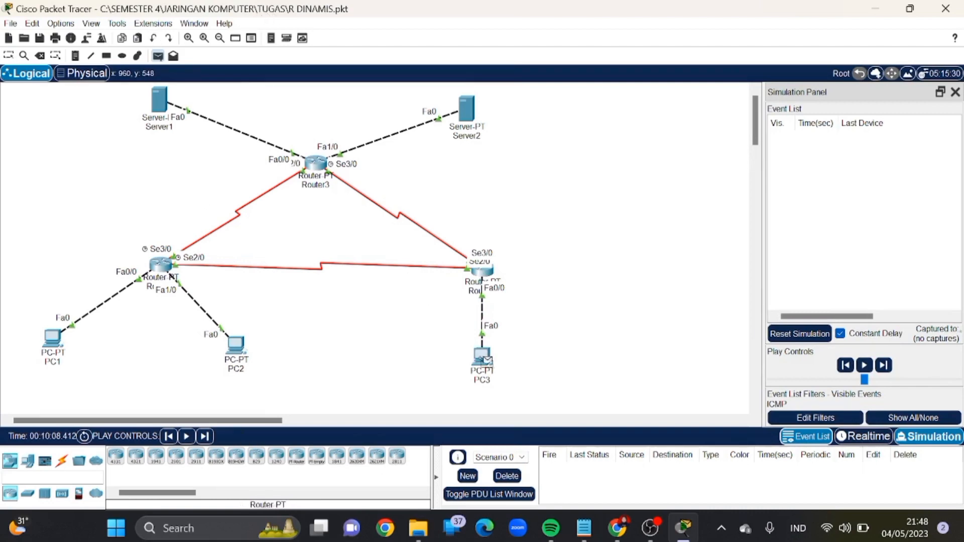
click(486, 360)
click(160, 104)
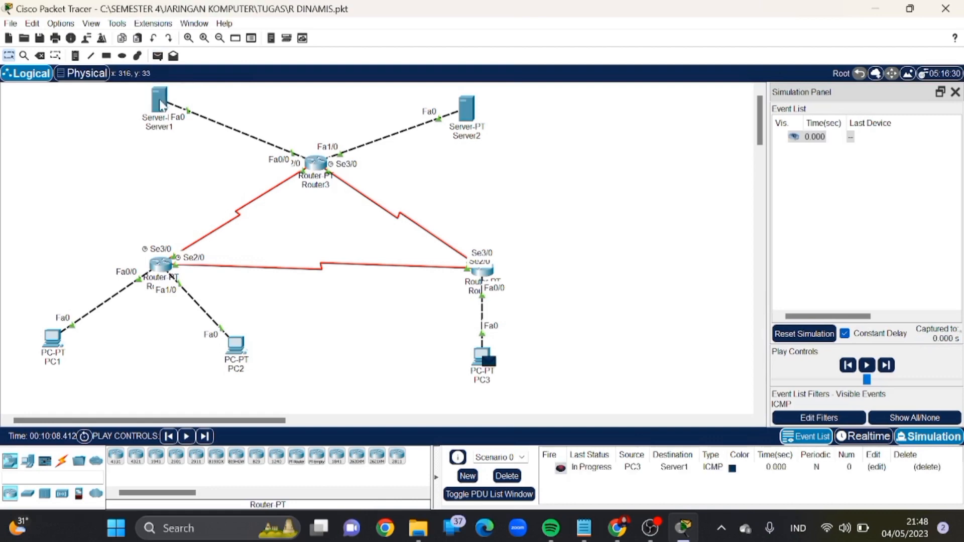
click(885, 365)
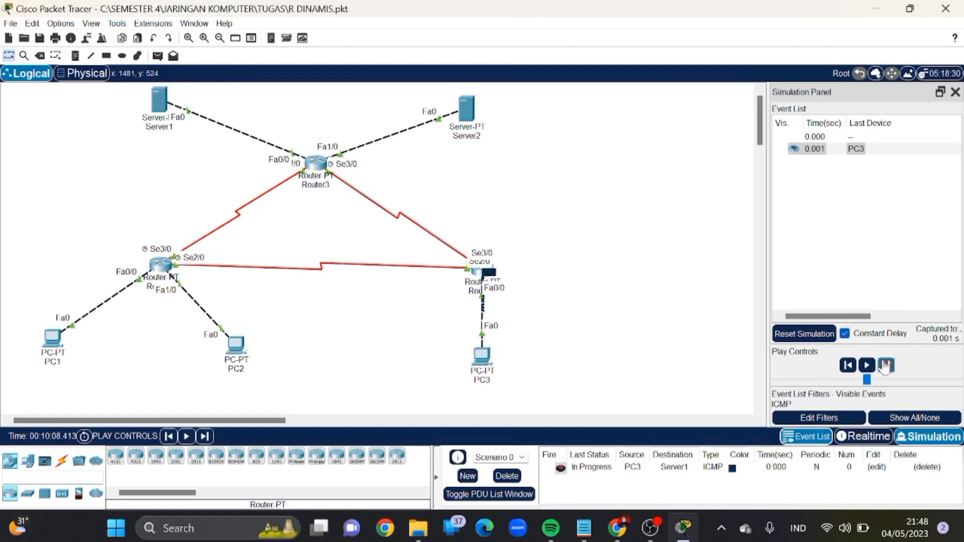
click(886, 365)
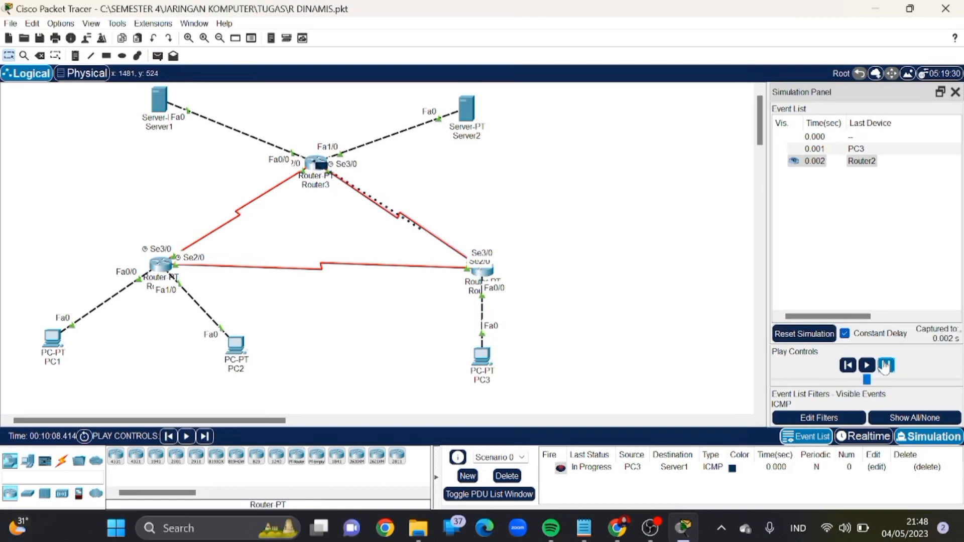
click(886, 366)
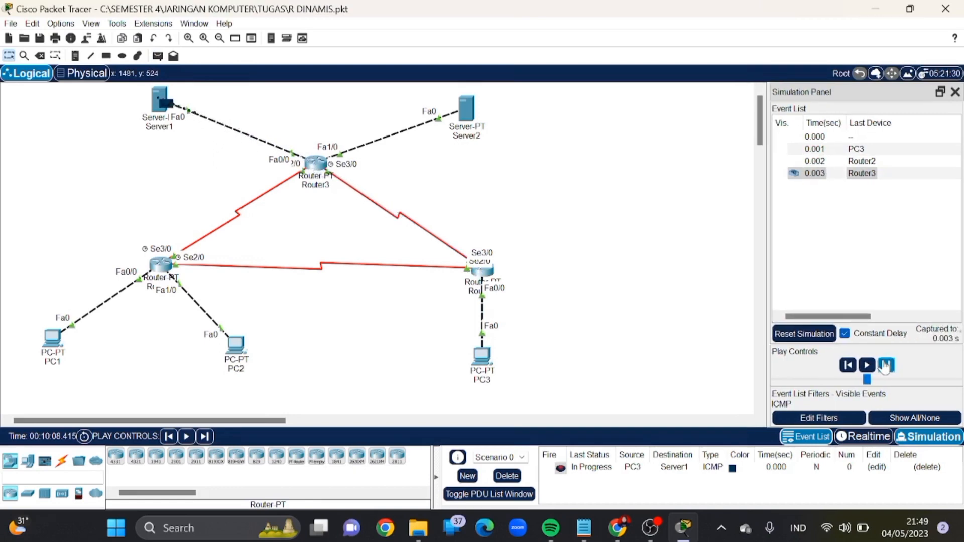
click(886, 365)
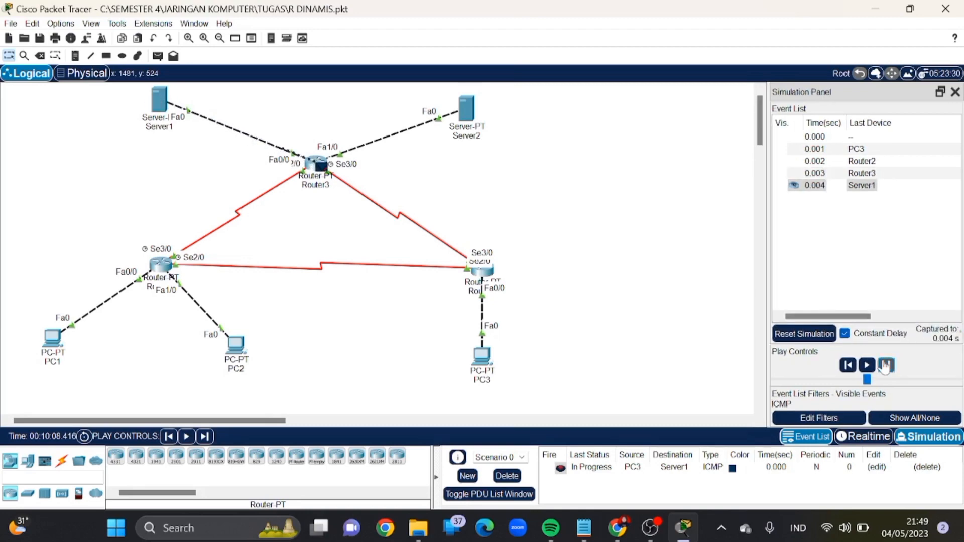
click(886, 366)
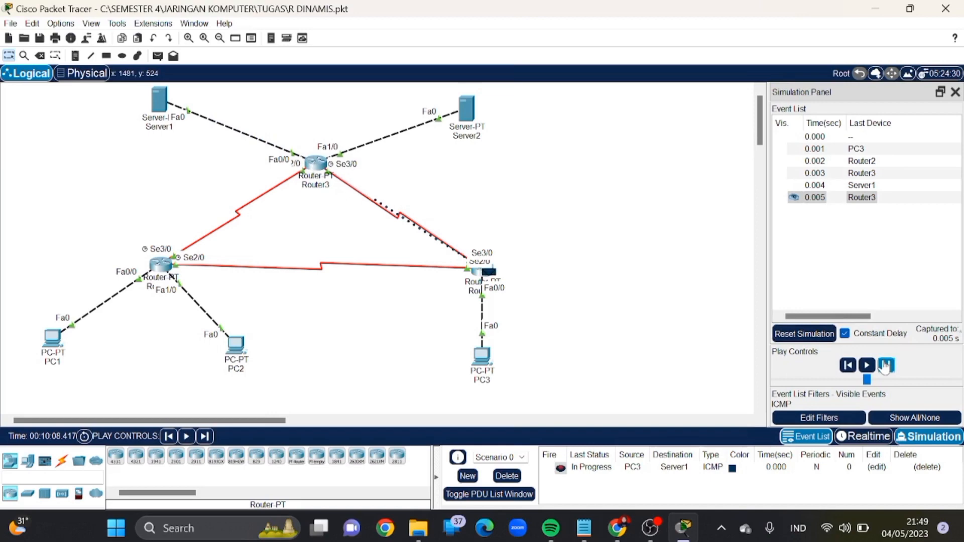
click(886, 366)
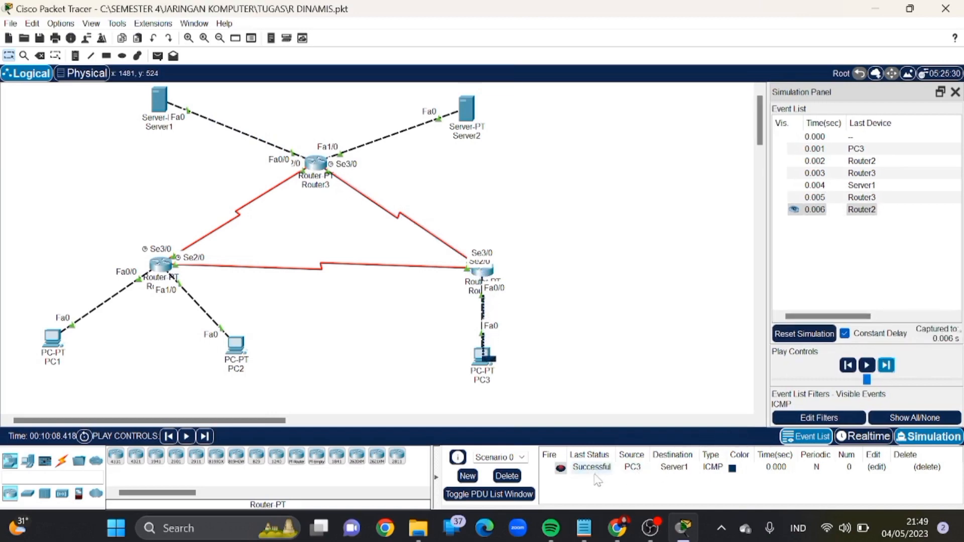
click(507, 477)
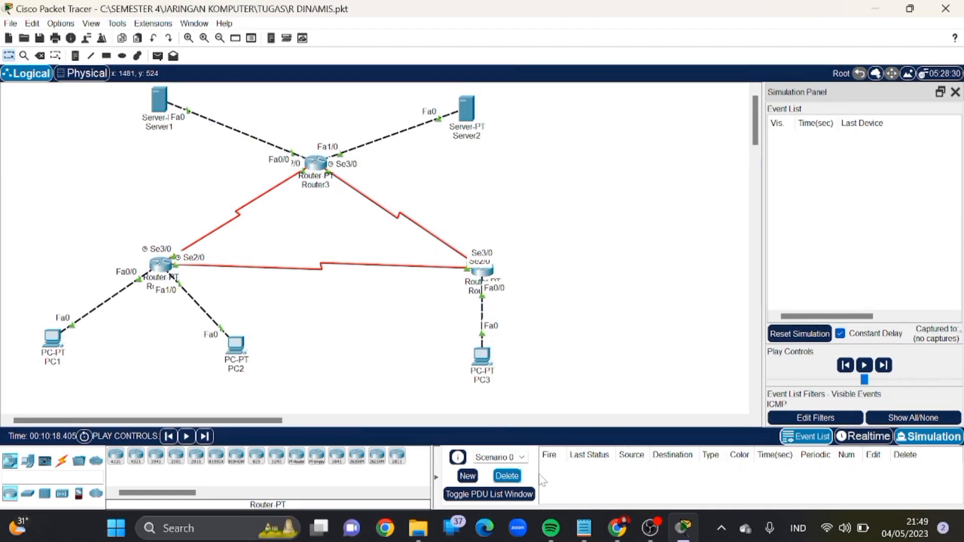
Test PC3 to Server2 with a simple PDU, advancing event by event until the reply reaches PC3, and delete the scenario.
click(157, 56)
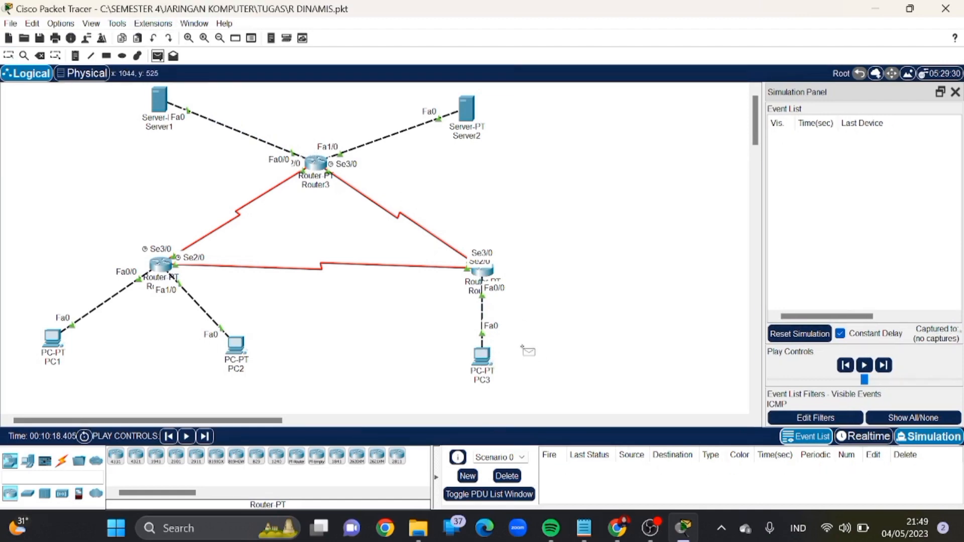
click(483, 357)
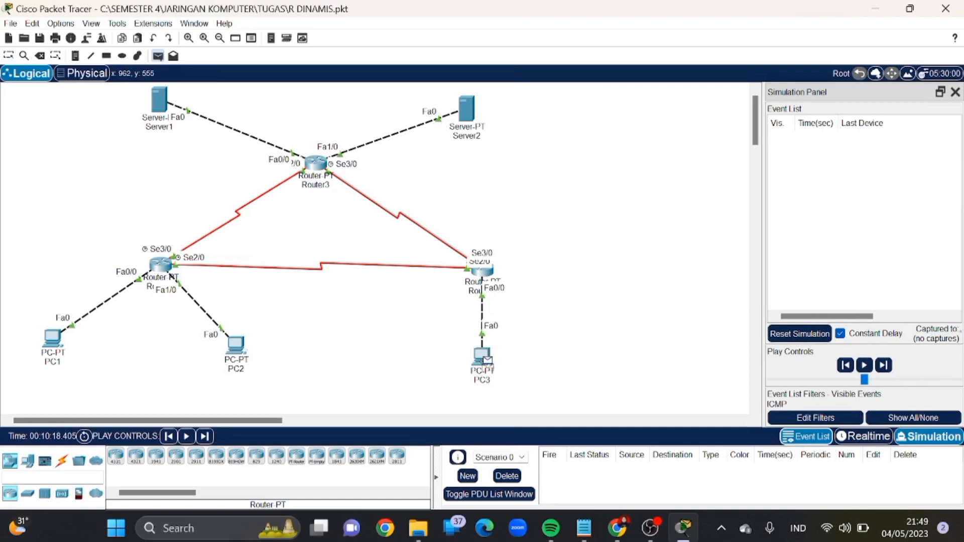
click(467, 111)
click(887, 365)
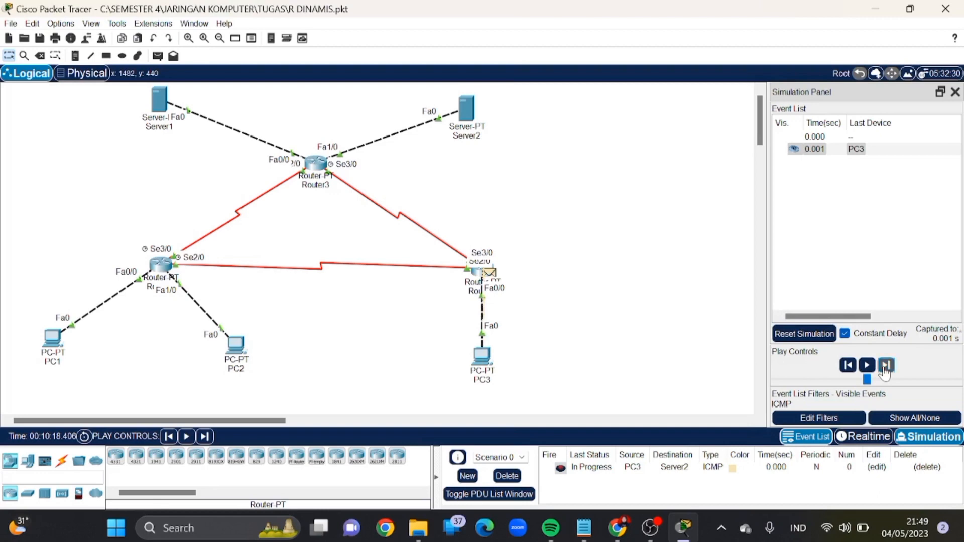
click(886, 366)
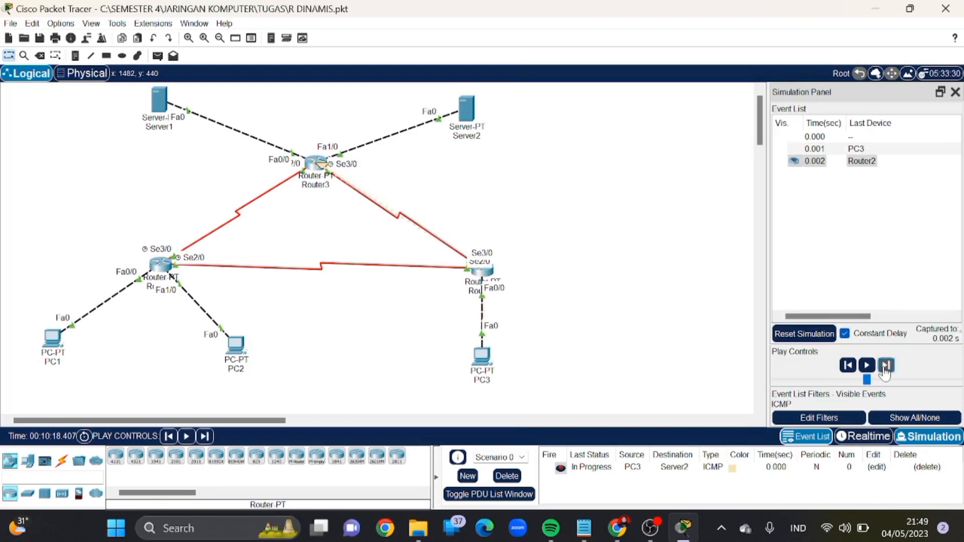
click(886, 366)
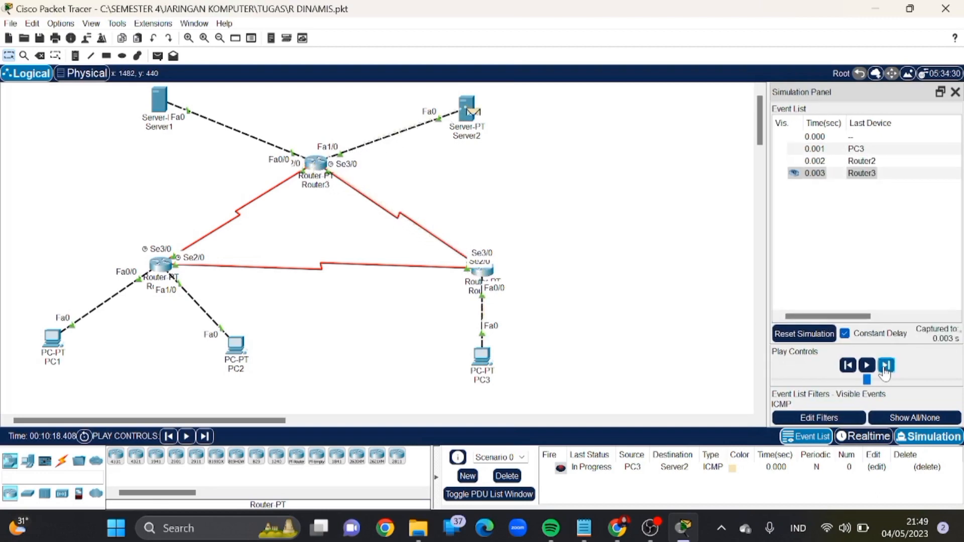
click(886, 367)
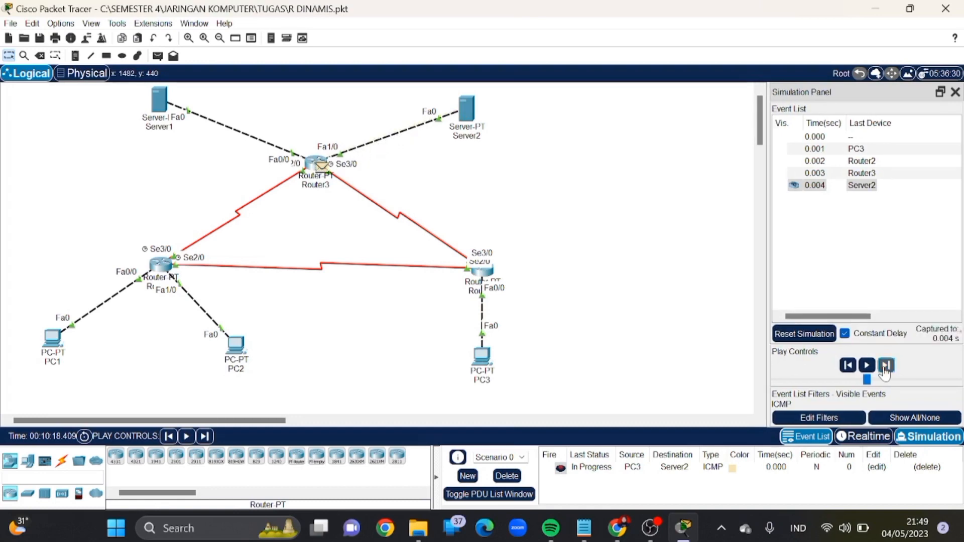
click(886, 366)
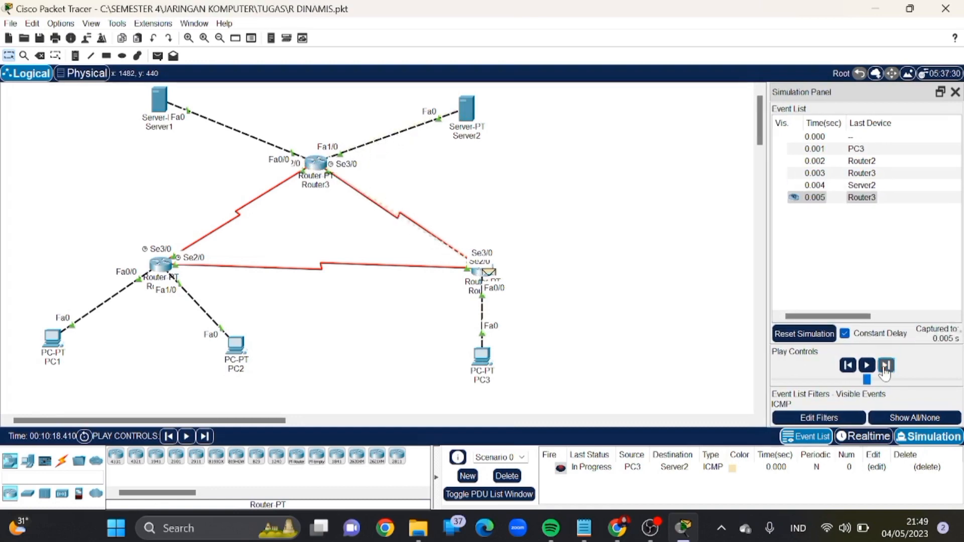
click(885, 366)
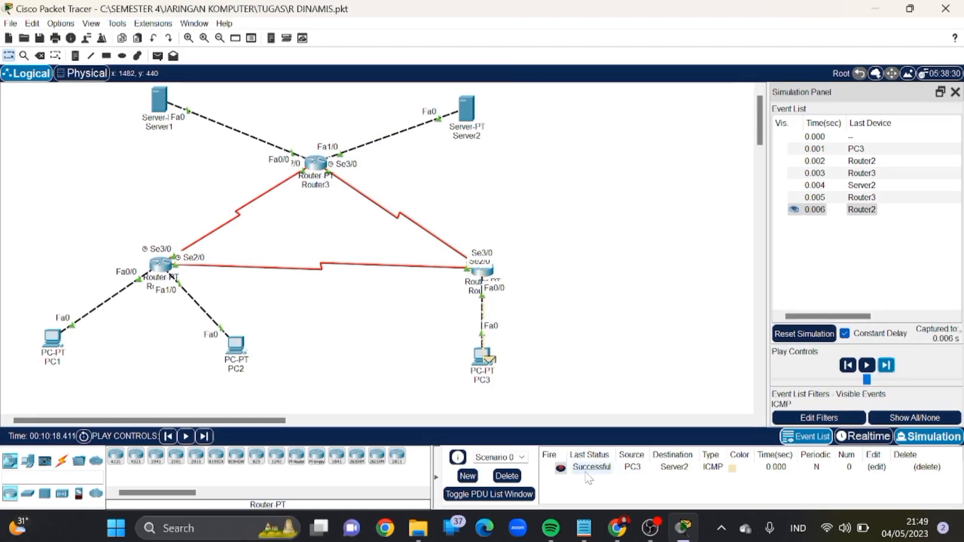
click(508, 475)
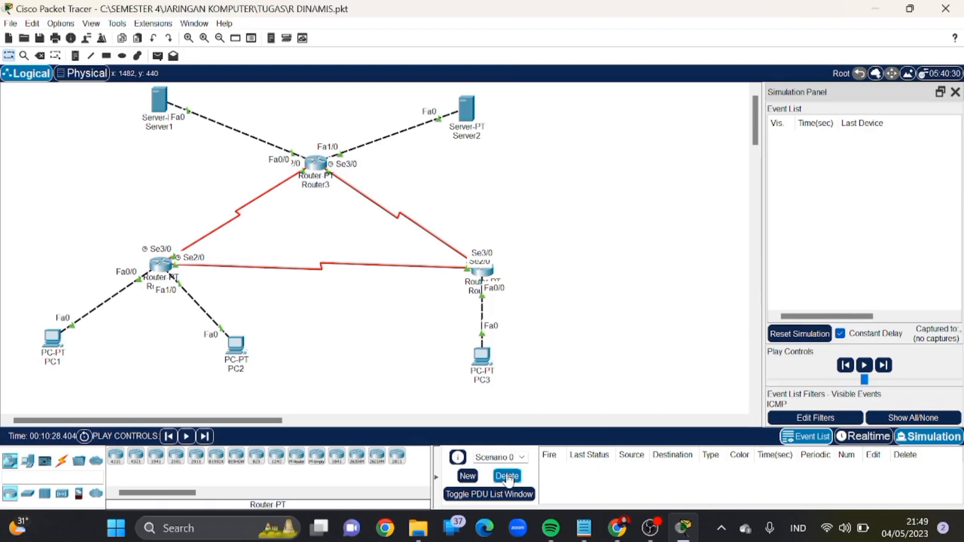
Test Server1 to Server2 with a simple PDU, advancing event by event until the reply reaches Server1, and delete the scenario.
click(158, 56)
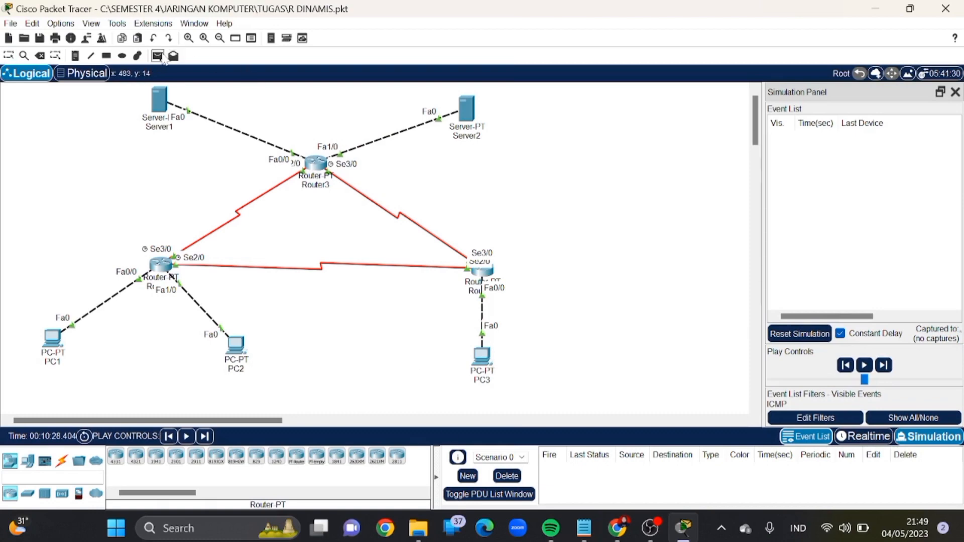
click(160, 100)
click(468, 104)
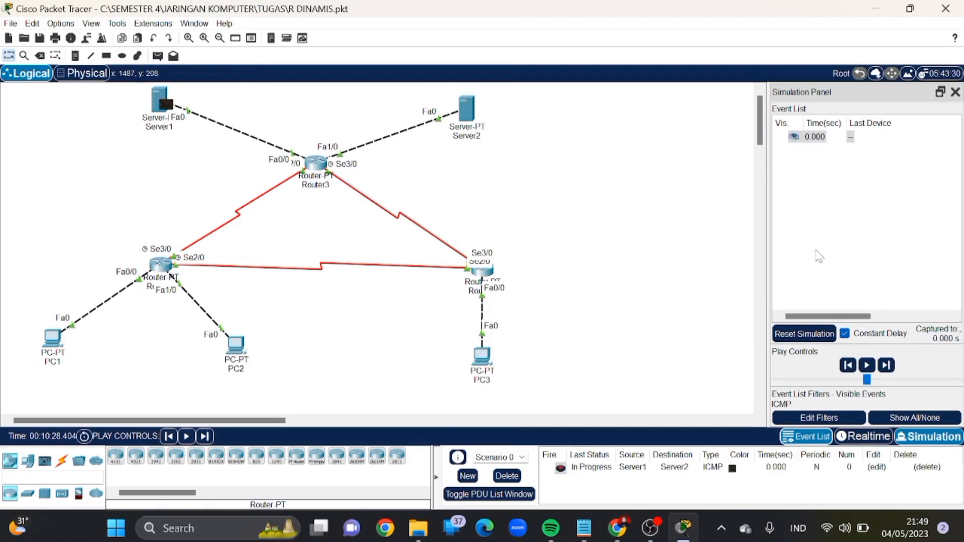
click(885, 366)
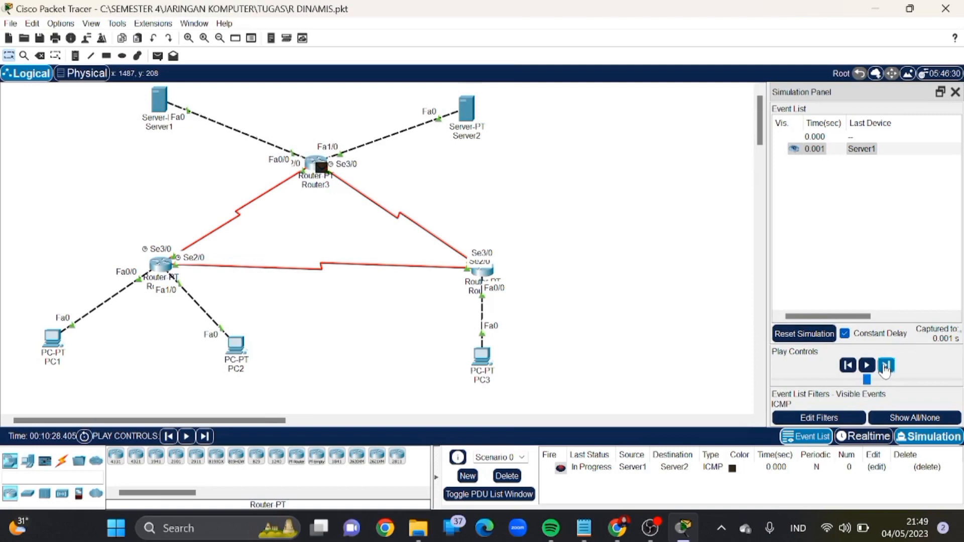
click(885, 366)
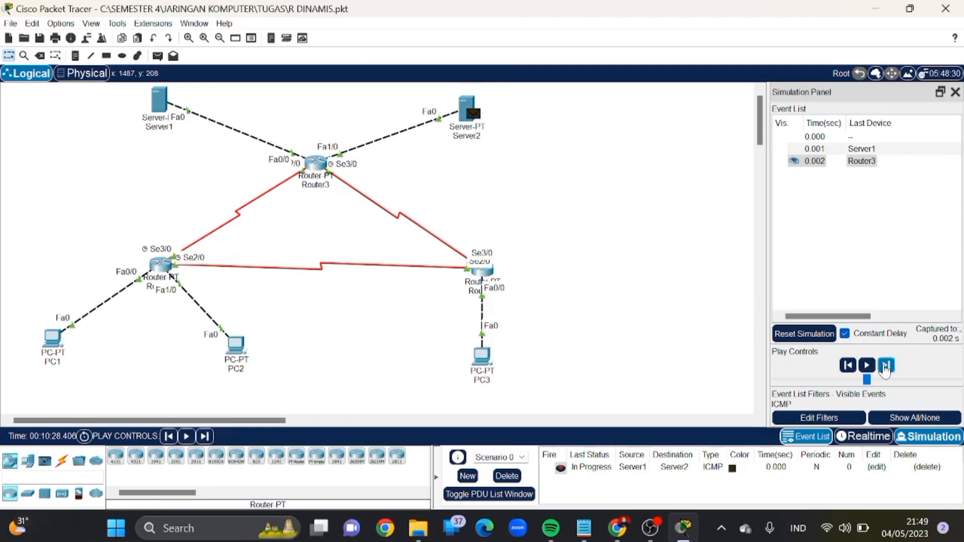
click(885, 366)
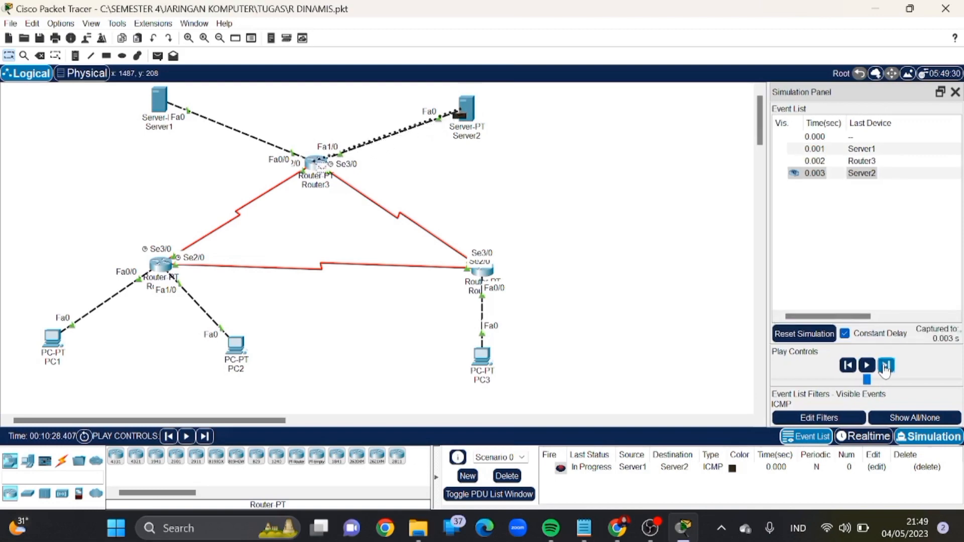
click(885, 366)
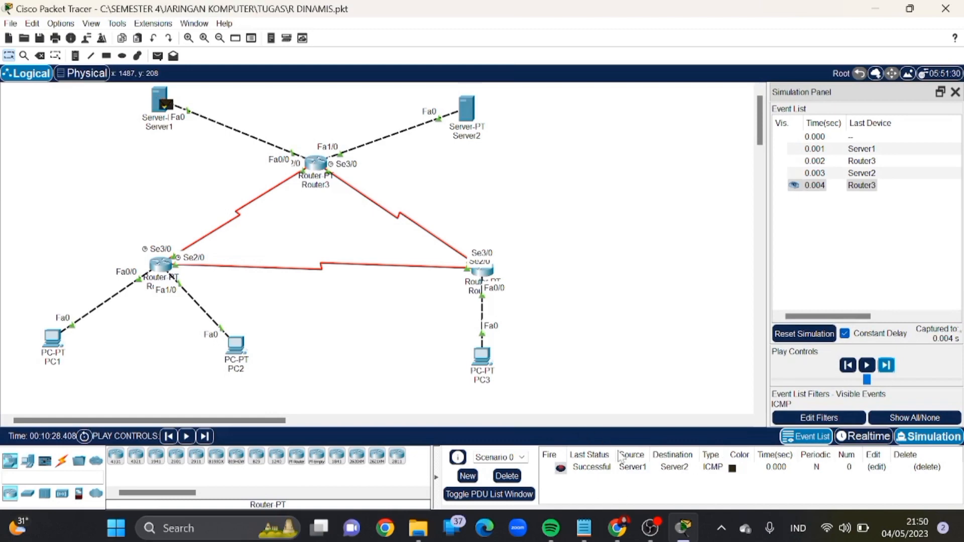
click(507, 476)
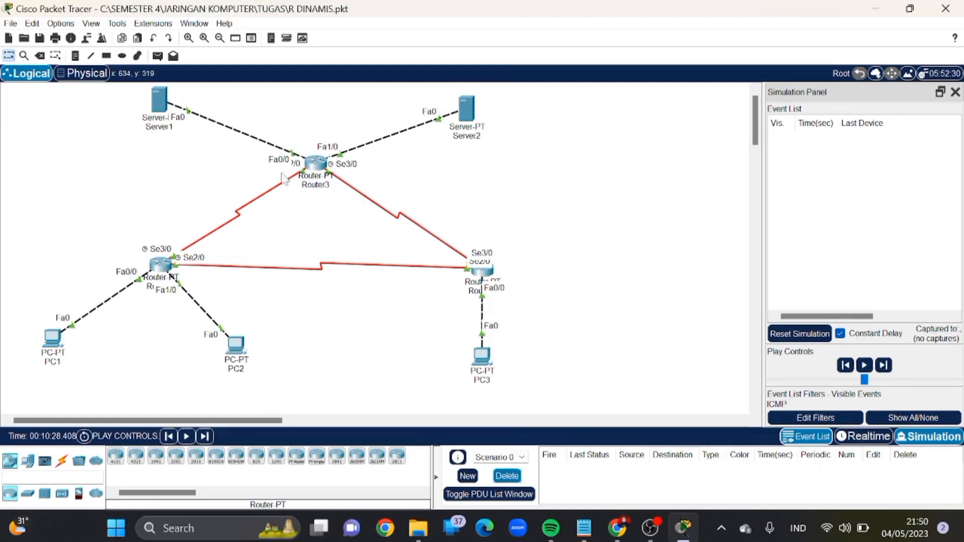
Start adding another simple PDU for the next connectivity test.
click(157, 55)
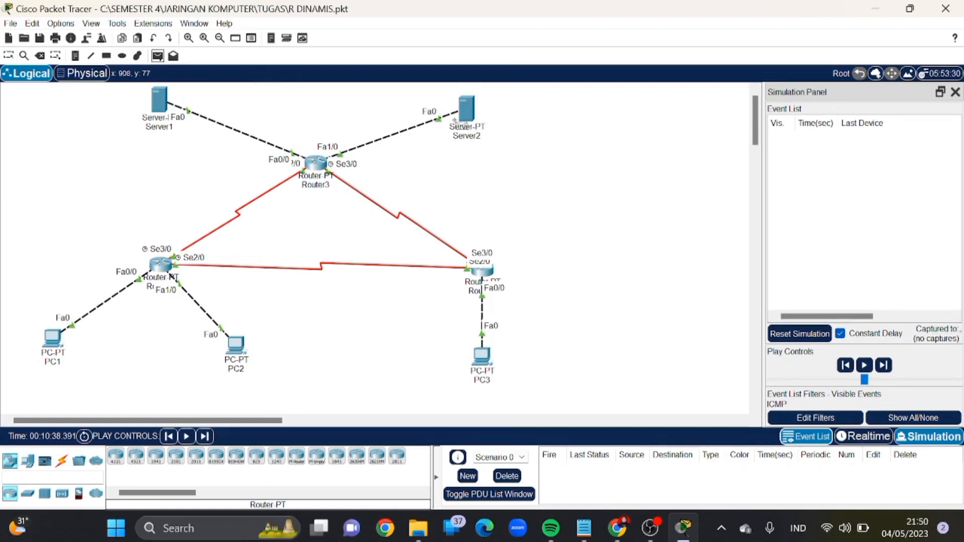
Test Server1 to PC1 by stepping a simple PDU through the simulation and back to Server1, and delete the scenario.
click(161, 100)
click(52, 338)
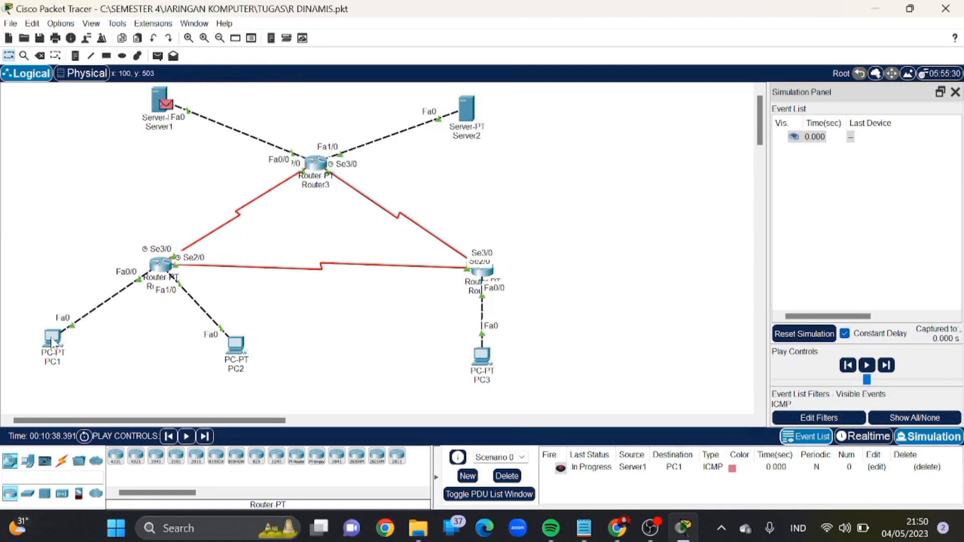
click(886, 365)
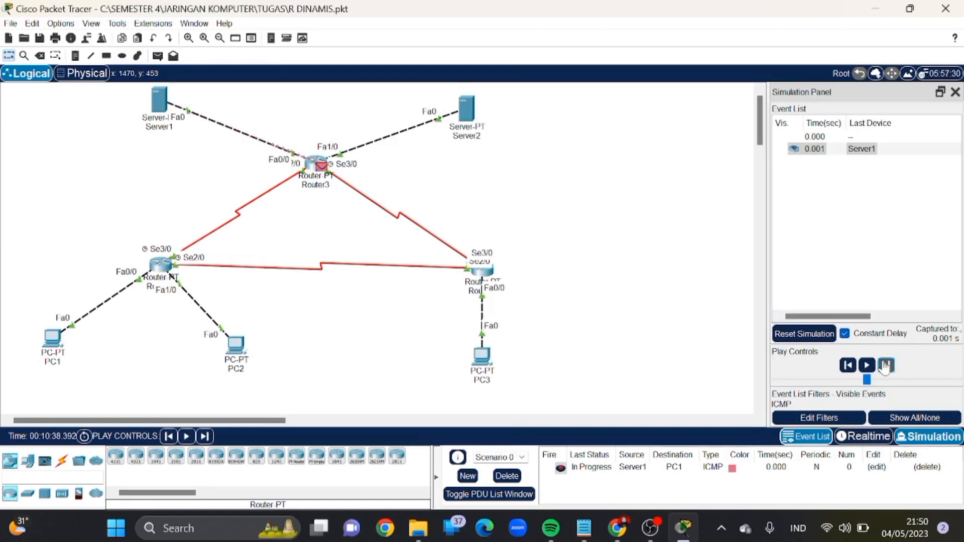
click(885, 365)
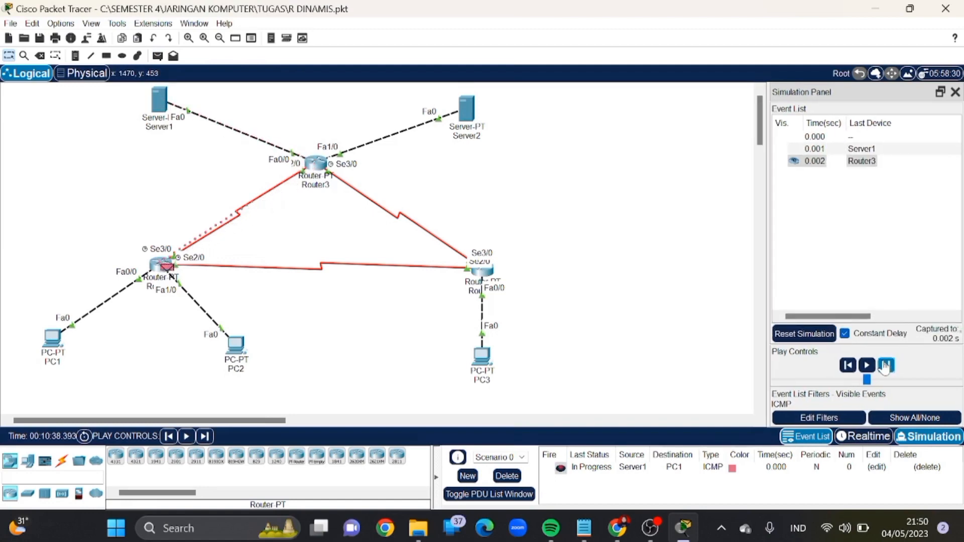
click(886, 365)
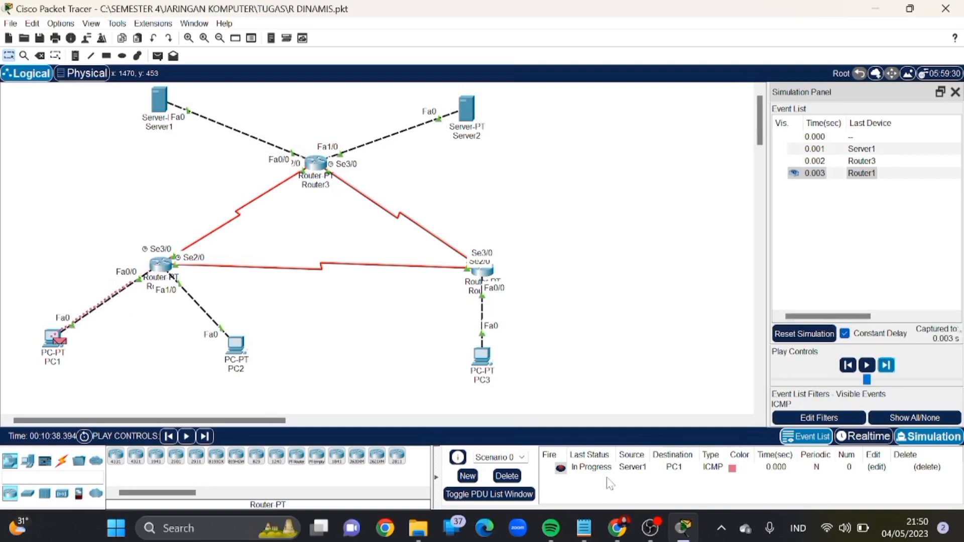
click(887, 366)
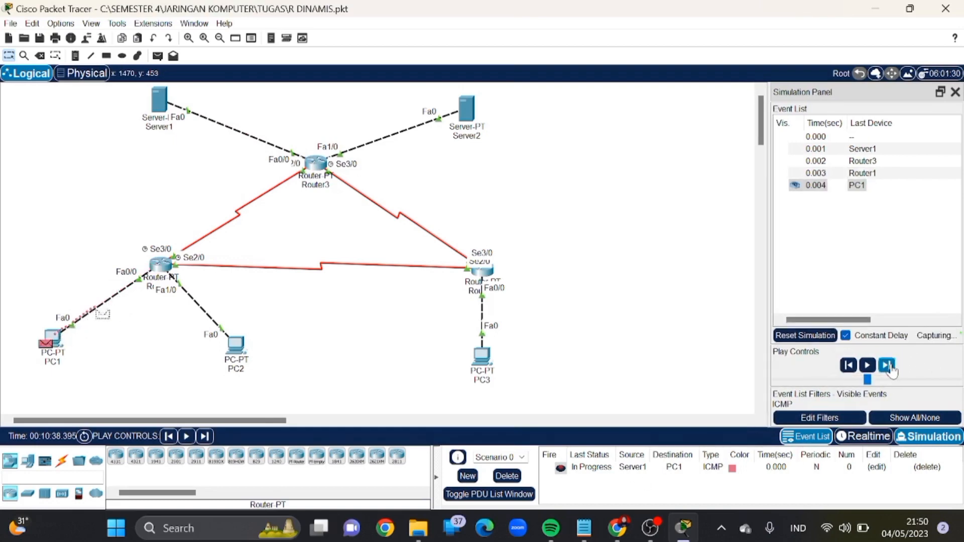
click(888, 367)
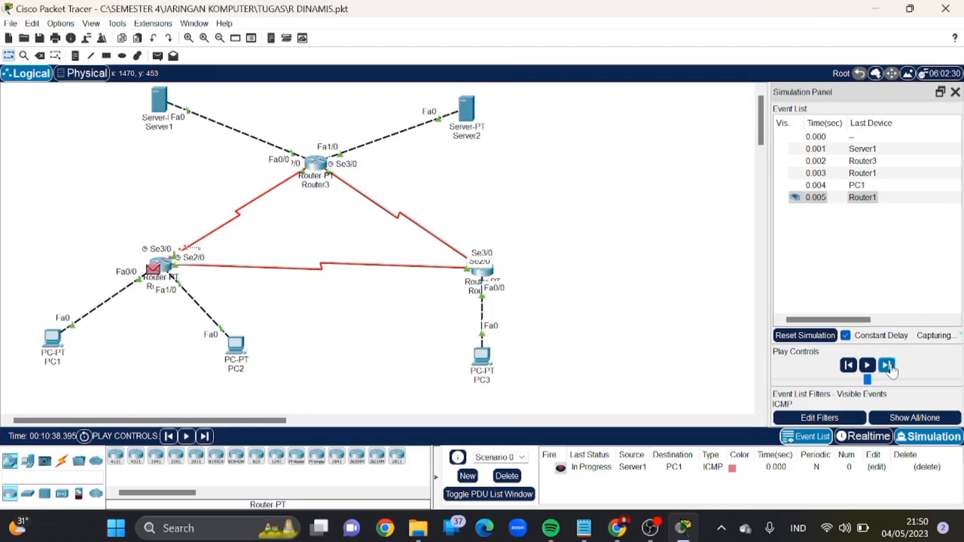
click(887, 366)
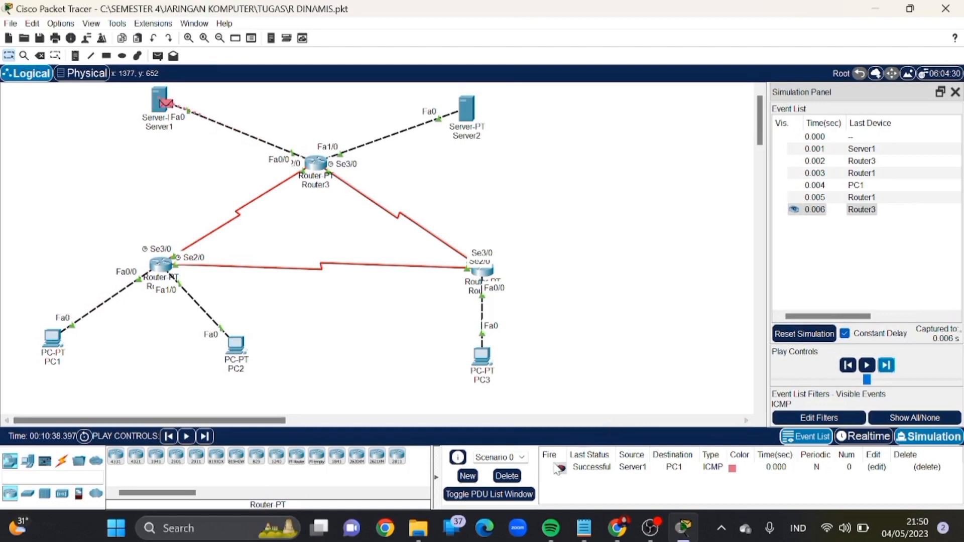
click(506, 480)
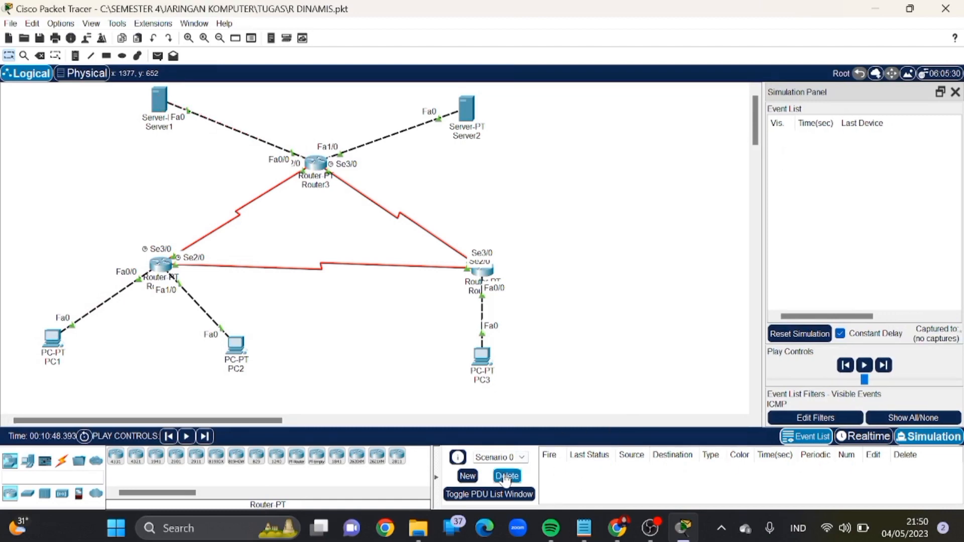
Send a simple PDU from Server1 to PC2, advance the simulation event by event through the full round trip, and clear the scenario.
click(157, 55)
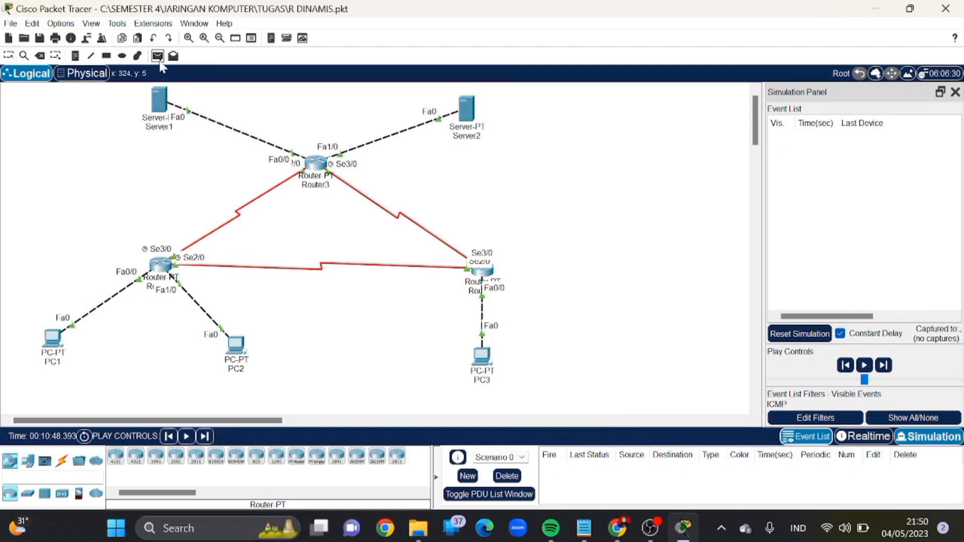
click(161, 102)
click(235, 346)
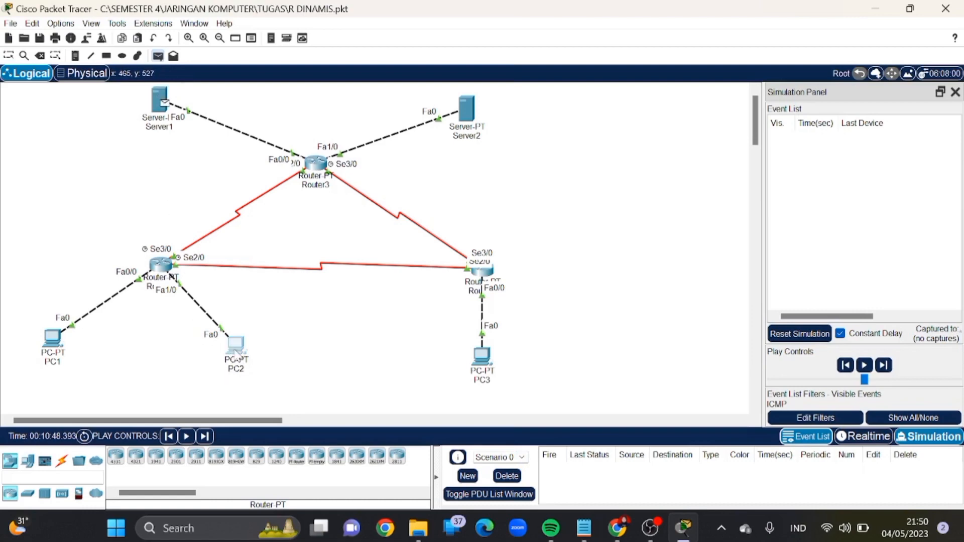
click(887, 365)
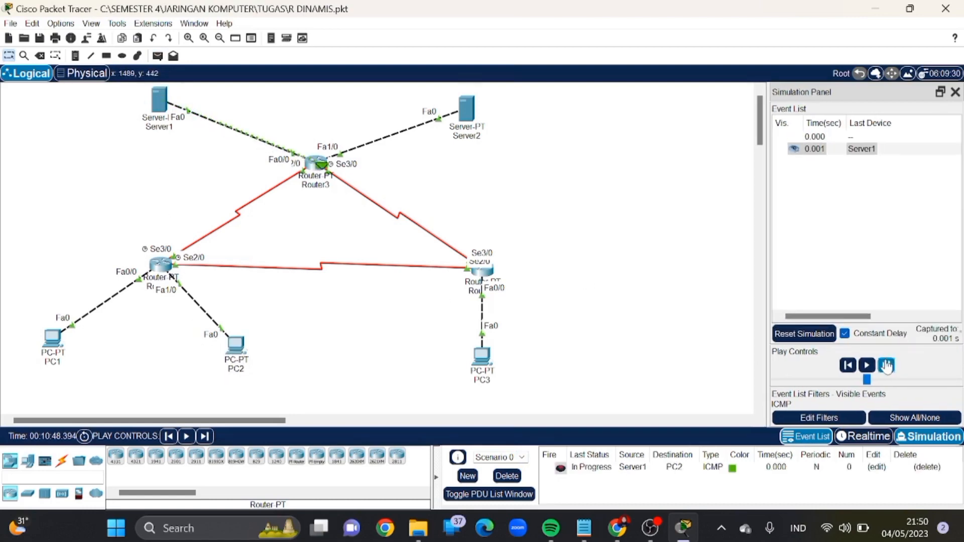
click(887, 365)
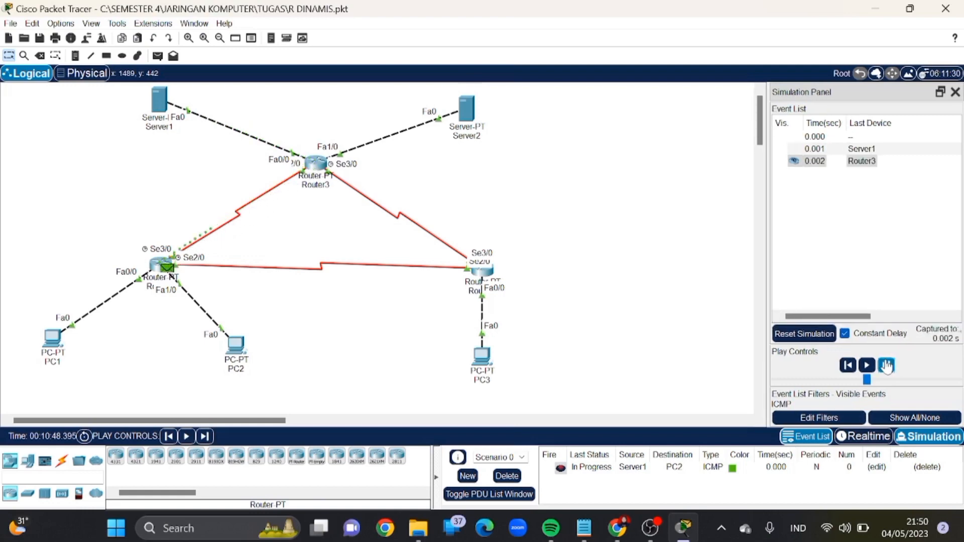
click(887, 365)
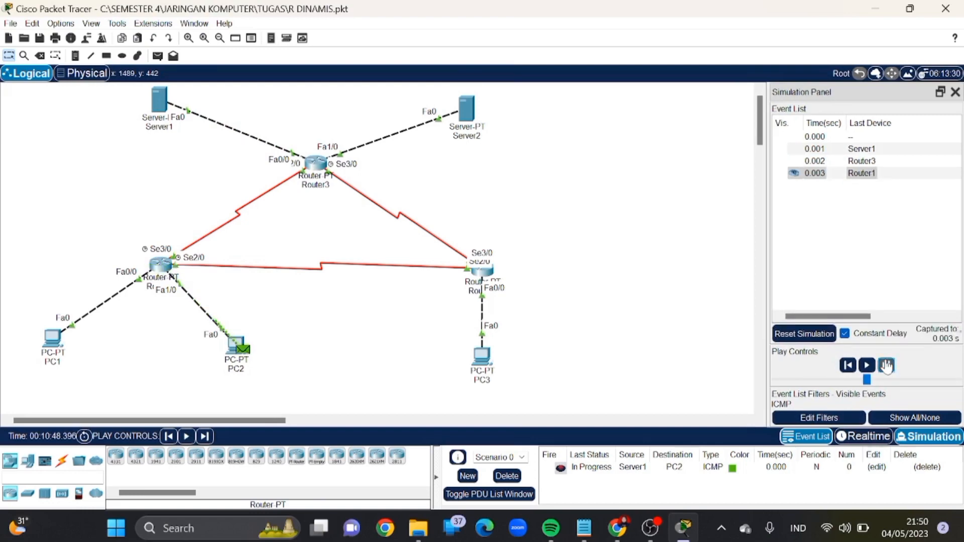
click(887, 366)
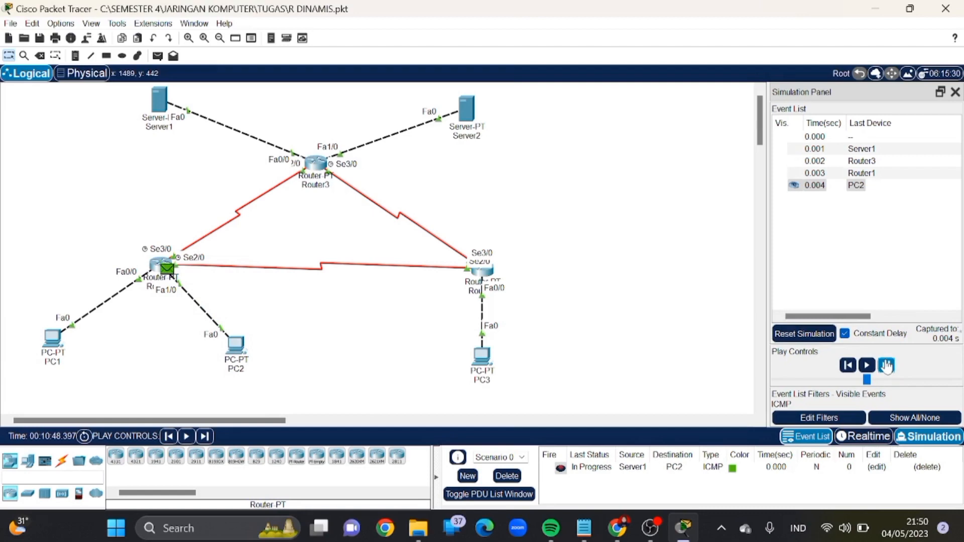
click(887, 366)
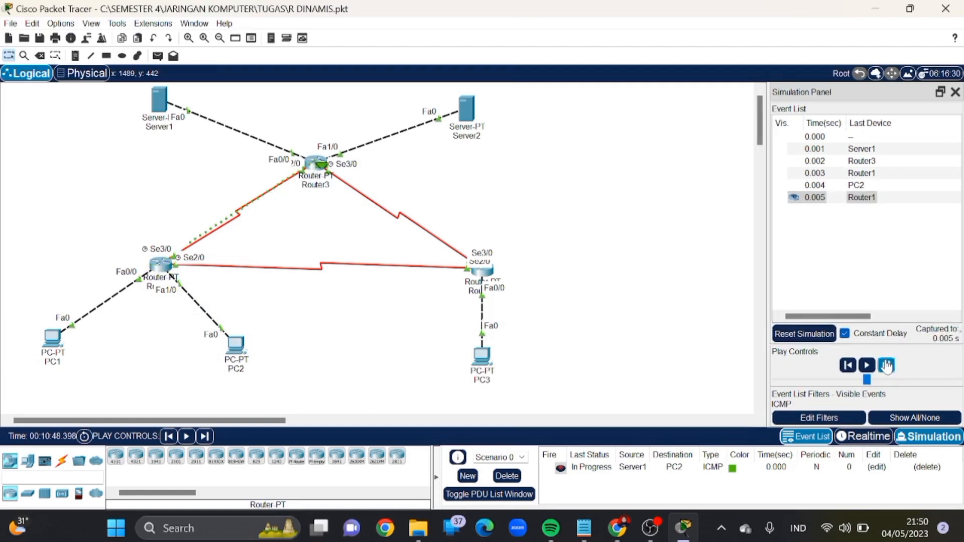
click(887, 366)
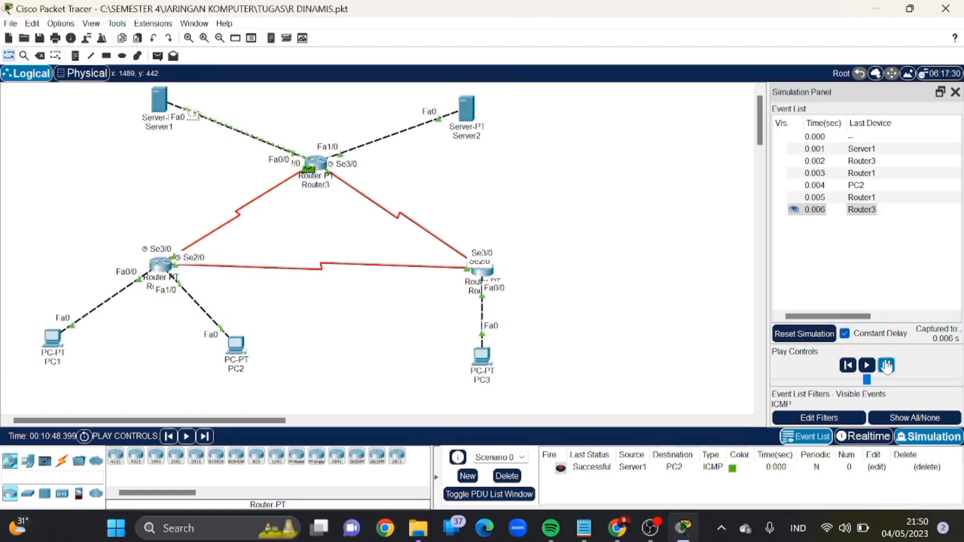
click(508, 477)
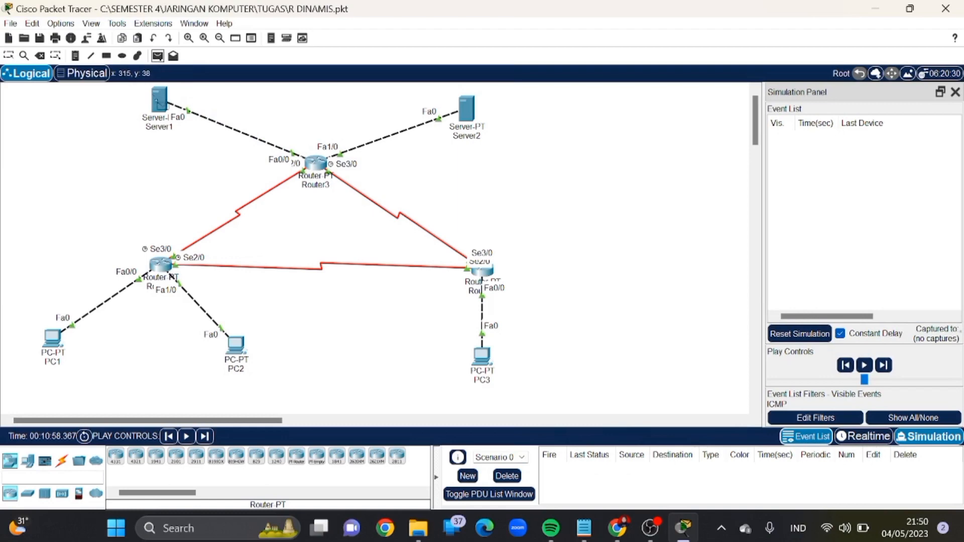
Send a simple PDU from Server1 to PC3, step the simulation until its reply returns to Server1, and delete the scenario.
click(159, 102)
click(482, 358)
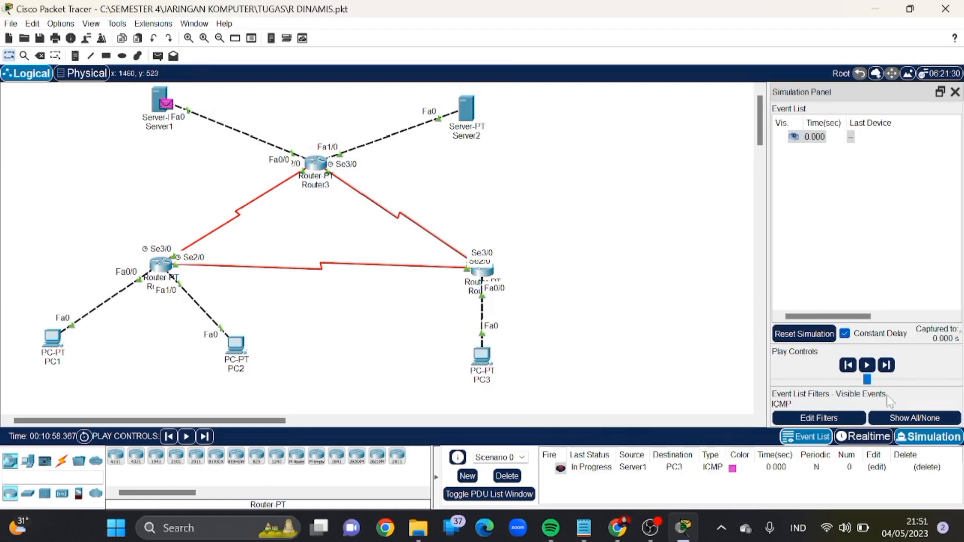
click(887, 368)
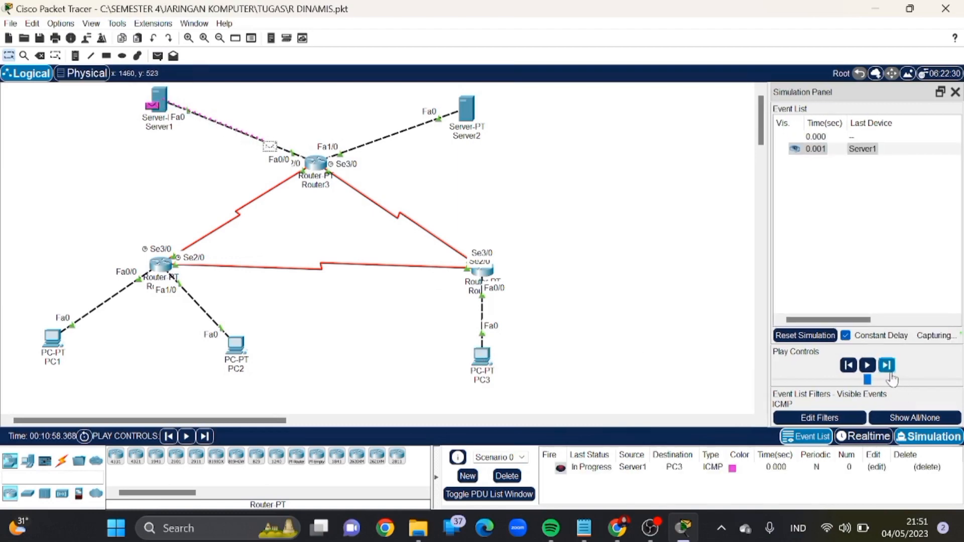
click(887, 368)
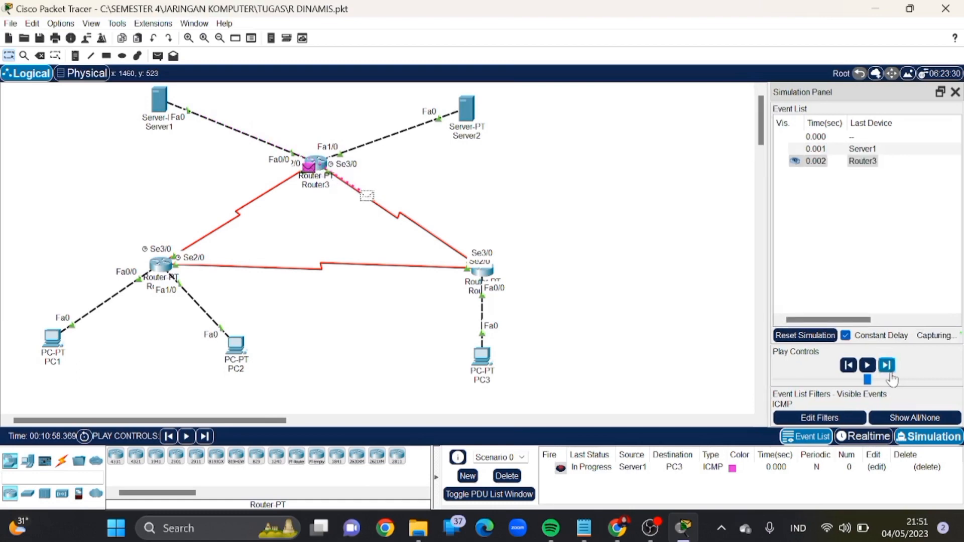
click(886, 368)
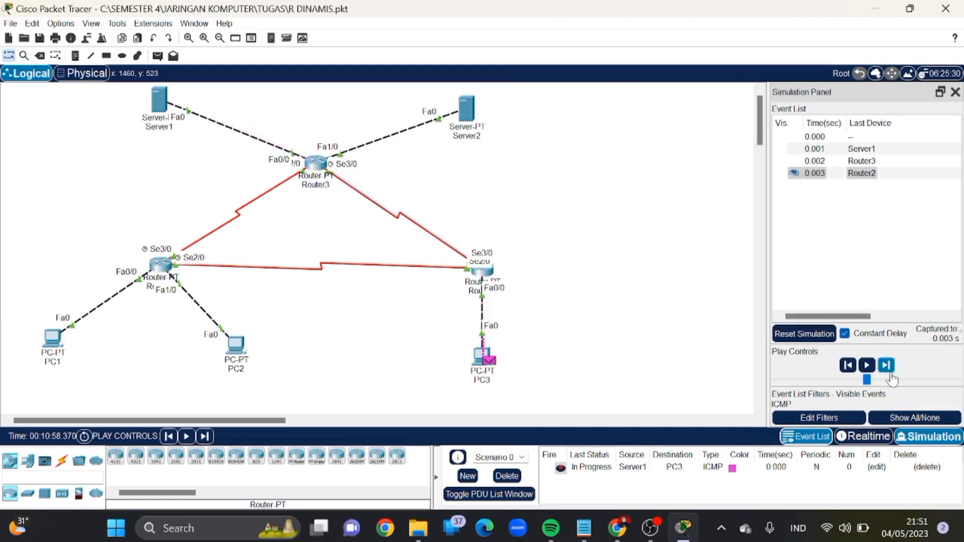
click(891, 375)
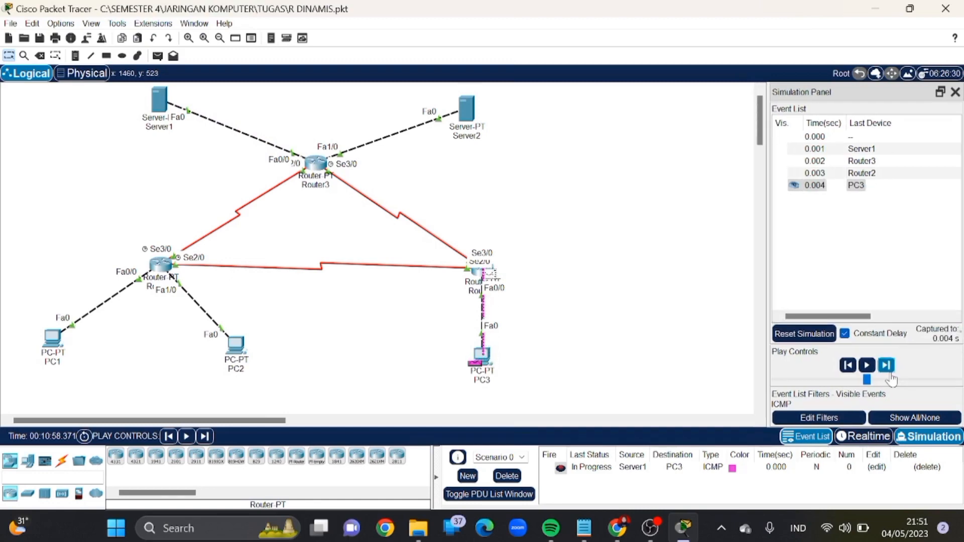
click(890, 374)
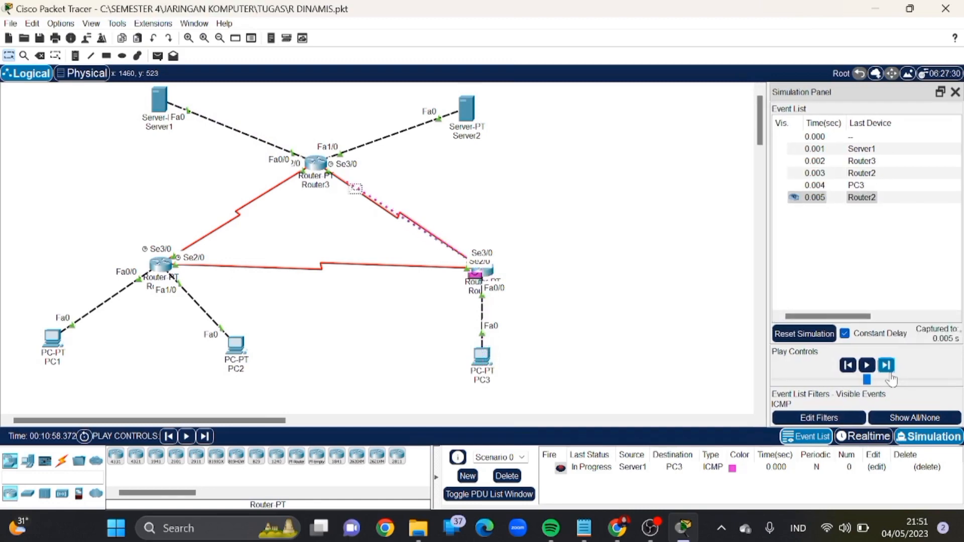
click(891, 374)
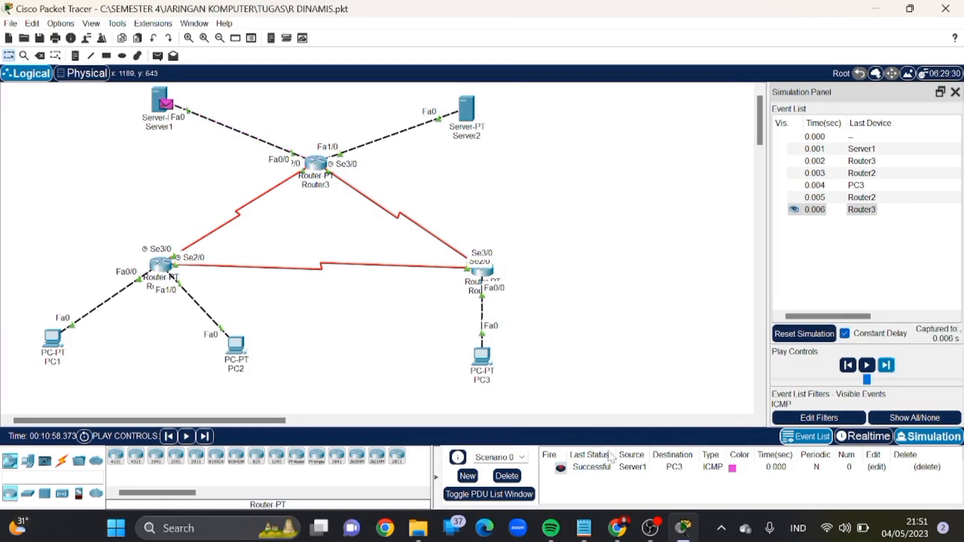
click(508, 476)
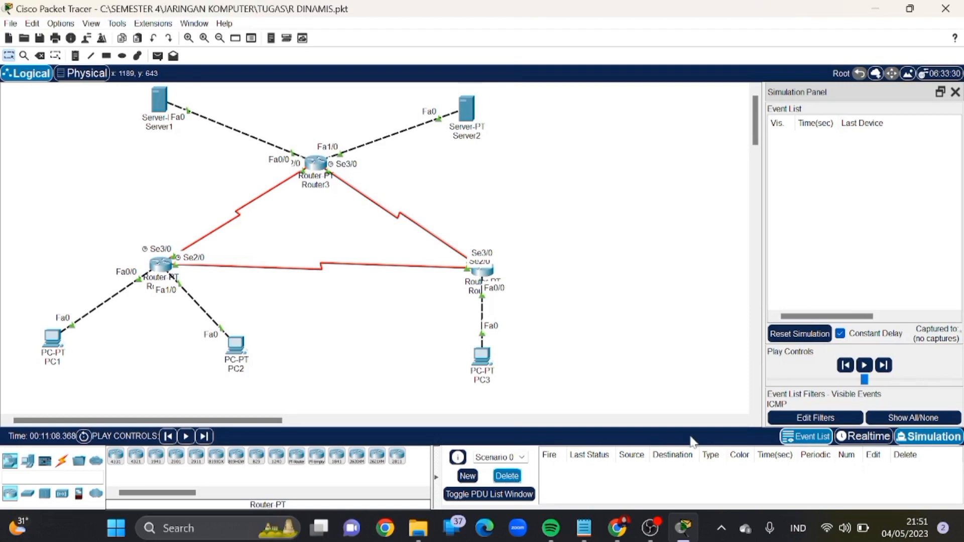
Return to Realtime mode and trace the route to 192.168.1.65 with tracert from PC1's Command Prompt.
click(879, 438)
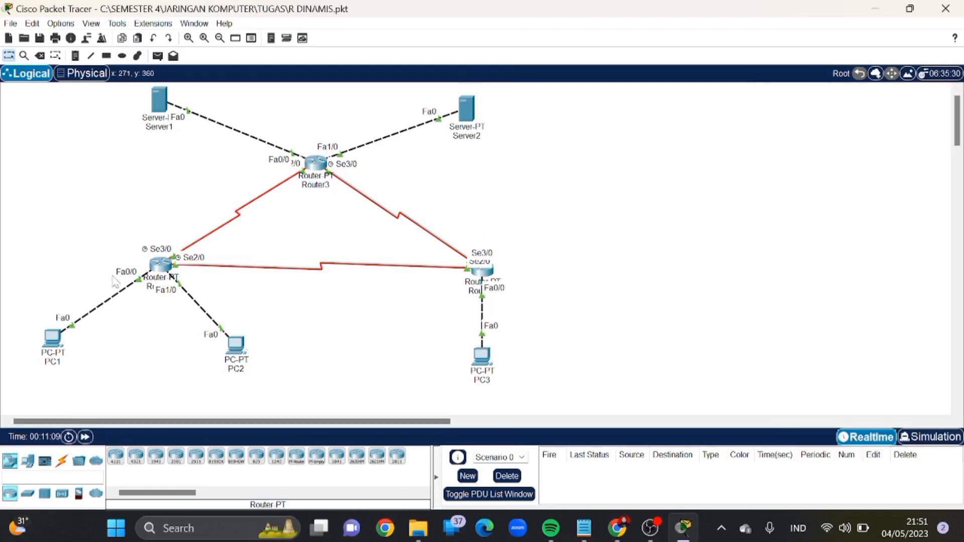
click(52, 337)
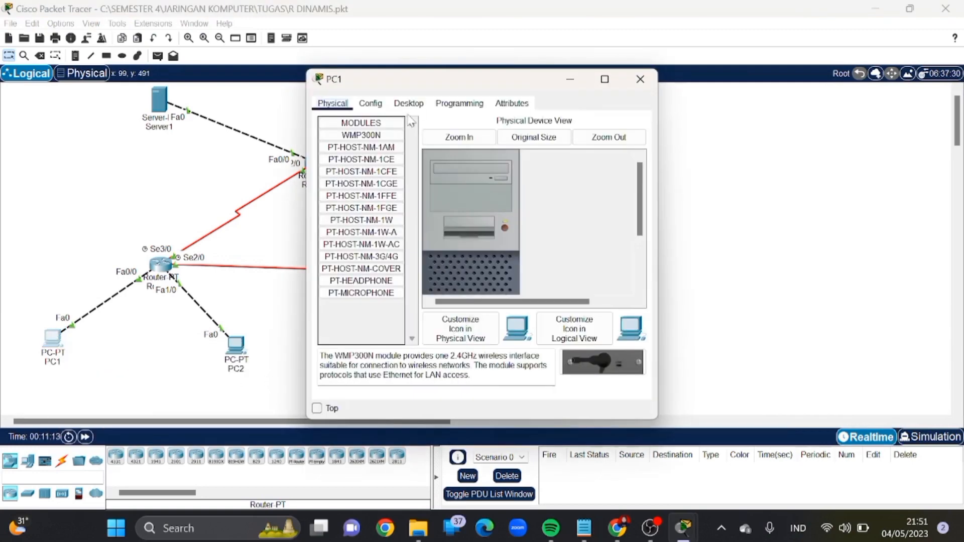
click(409, 102)
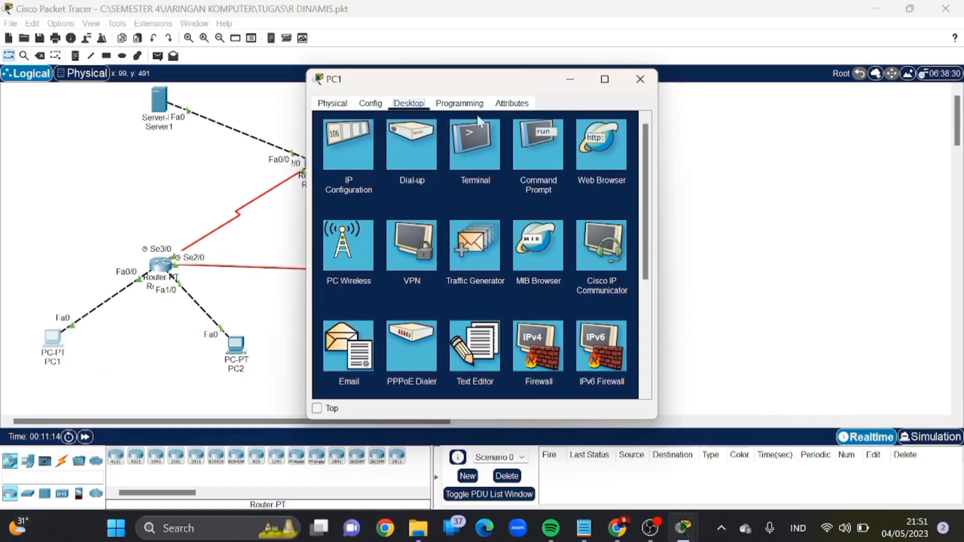
click(536, 143)
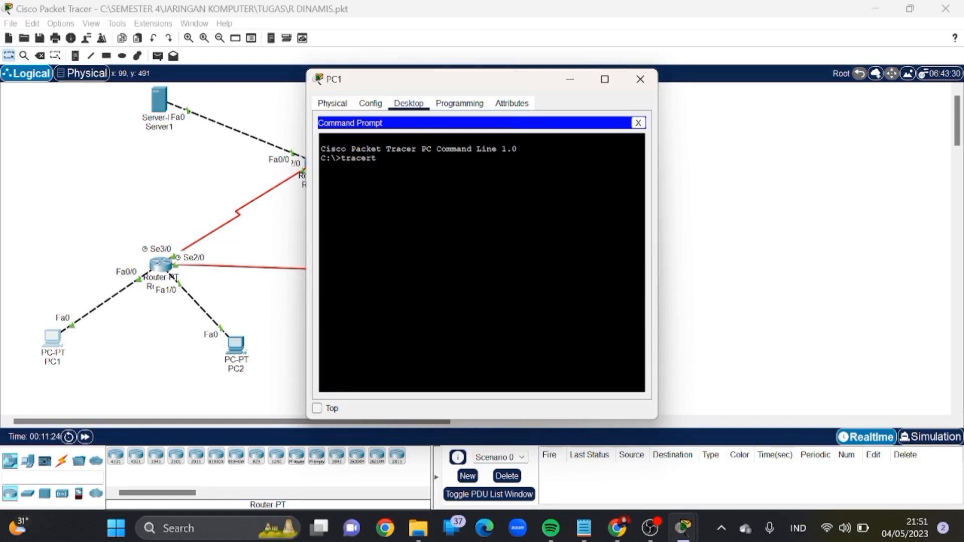
text(2.168.1.65)
key(Return)
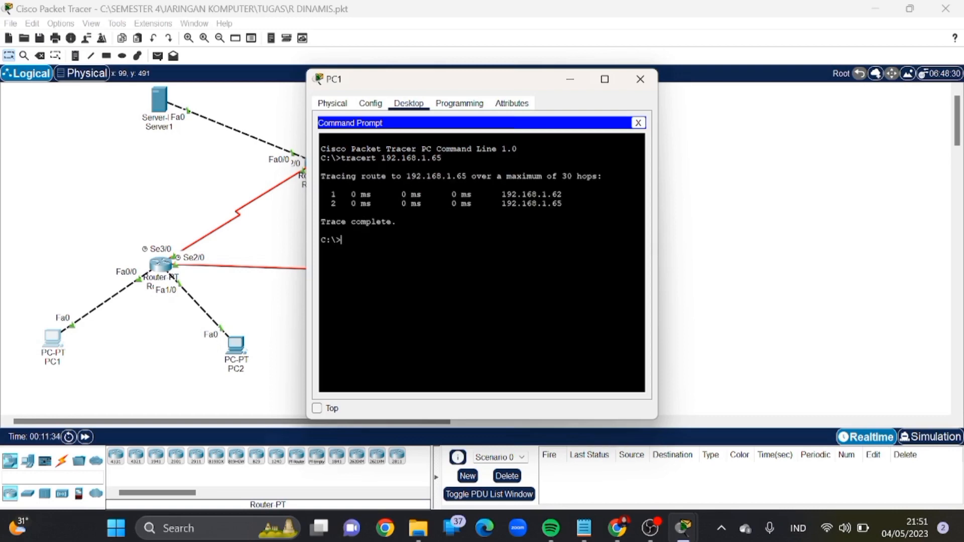
drag(397, 222, 321, 212)
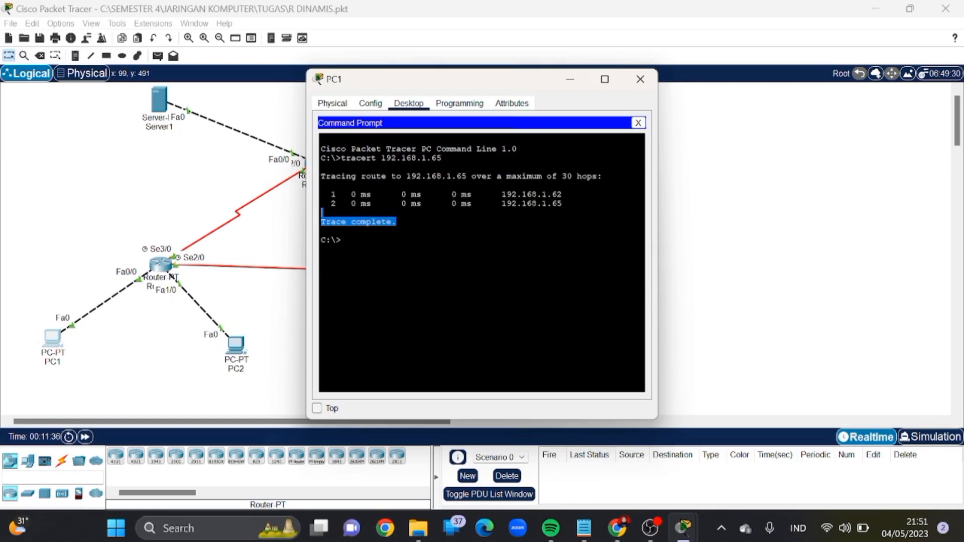
click(342, 240)
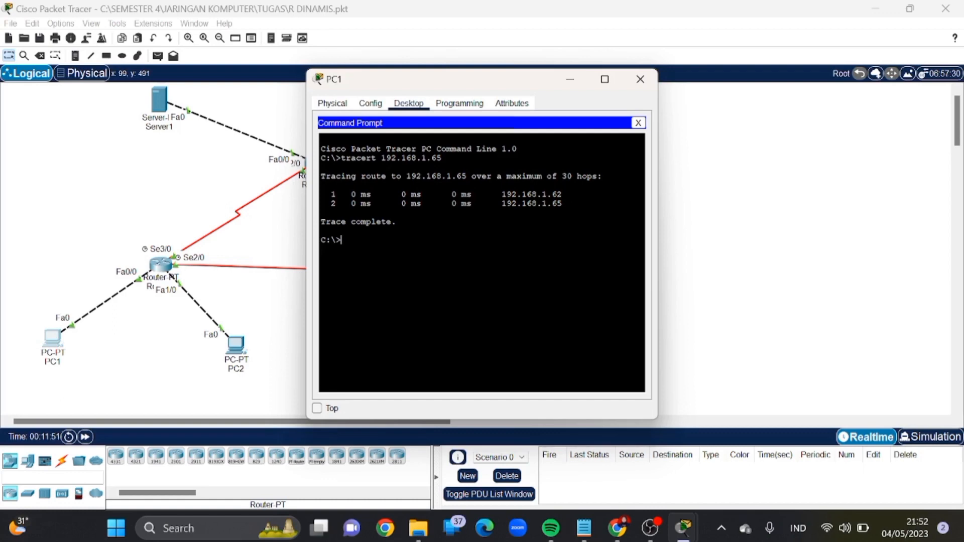
Run tracert 192.168.1.253 from PC1 and highlight the first hop's address in the output.
text(tracert 192.168)
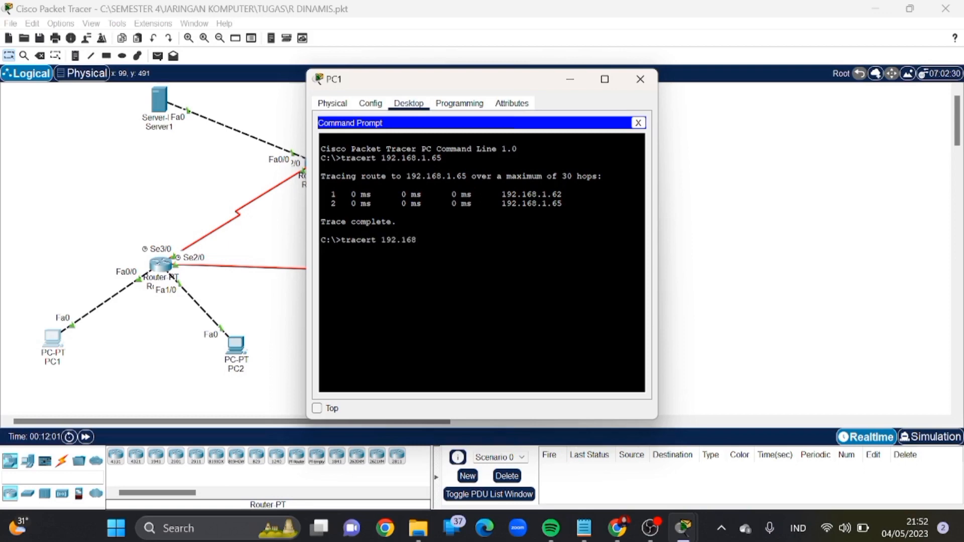
text(.1.253)
key(Return)
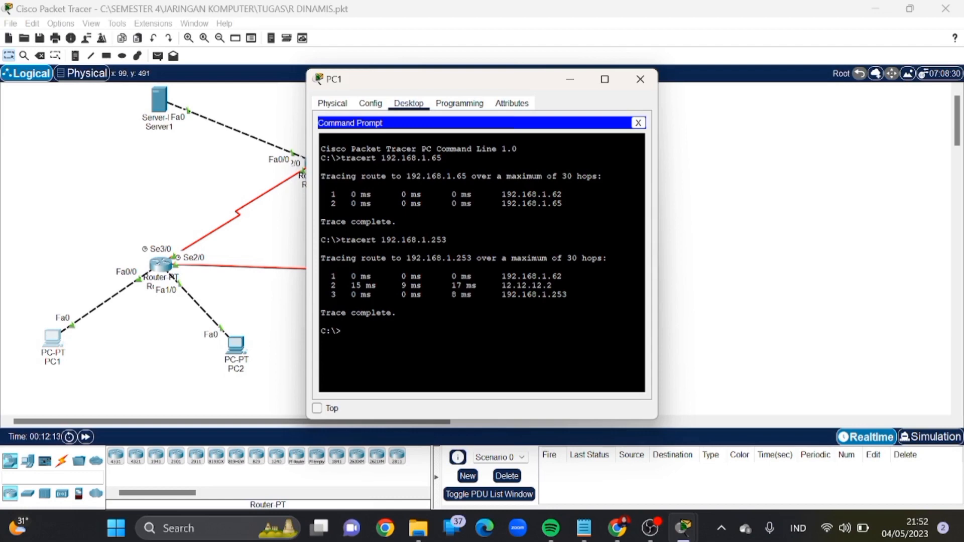
drag(501, 276, 563, 276)
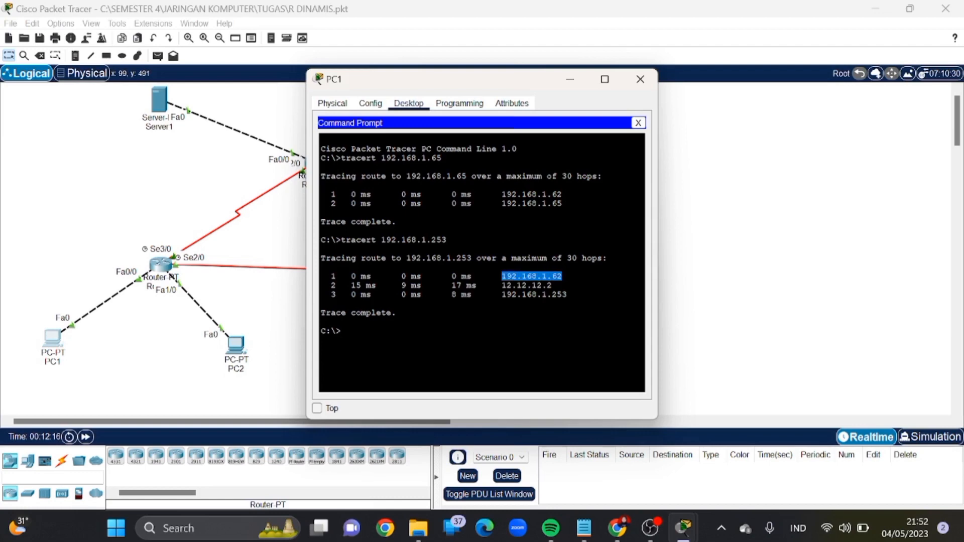
Highlight the second and third hops in PC1's trace output for 192.168.1.253, and clear the selection.
drag(563, 276, 553, 286)
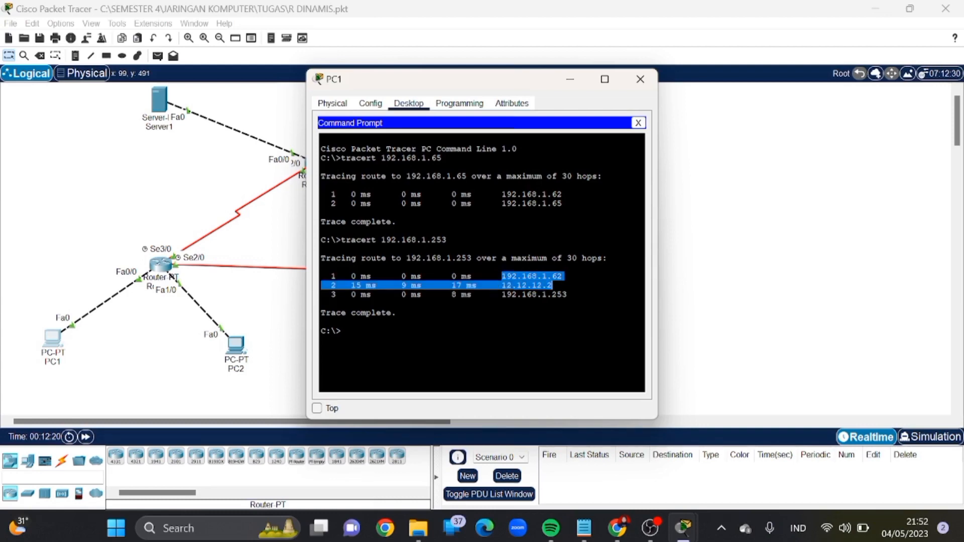
drag(552, 285, 567, 295)
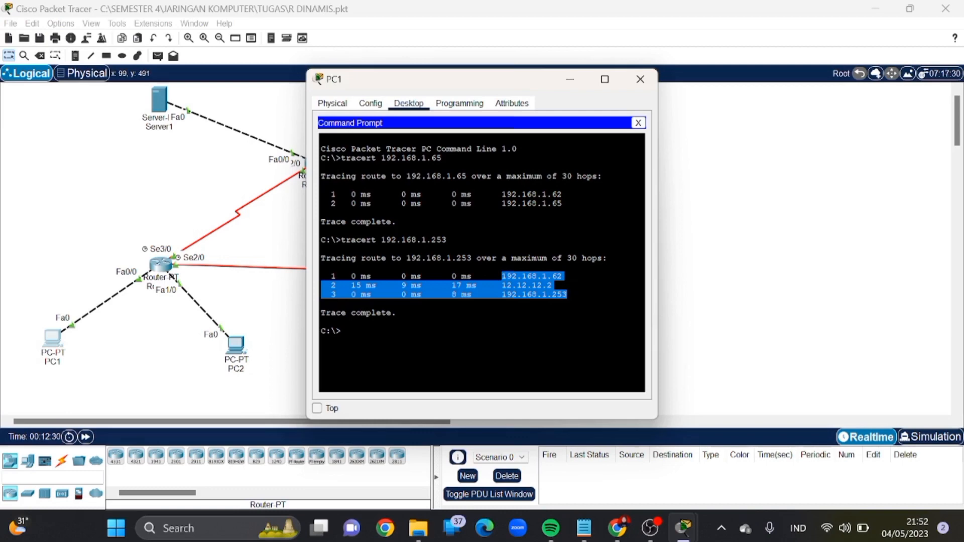
click(573, 298)
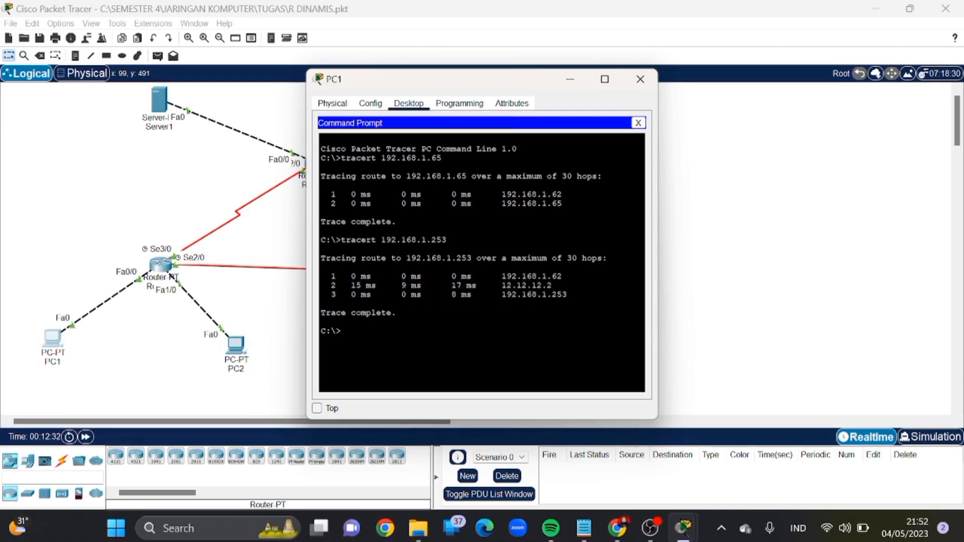
Run tracert 33.33.33.1 from PC1 and highlight the third hop and the closing line of its output.
text(tracert 33.33.33.1)
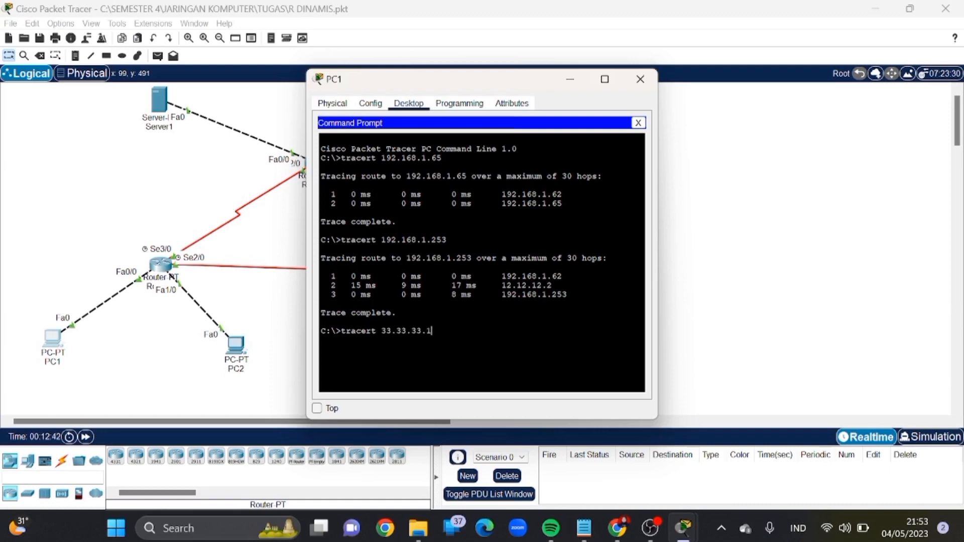
key(Return)
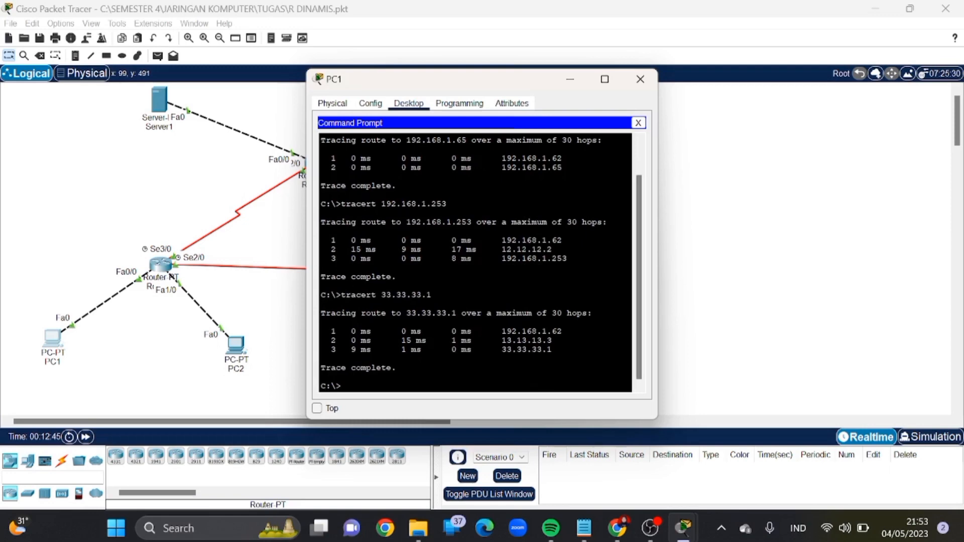
mouse_move(331, 331)
mouse_down()
mouse_move(548, 331)
mouse_move(553, 340)
mouse_move(517, 350)
mouse_move(347, 334)
mouse_move(327, 350)
mouse_up()
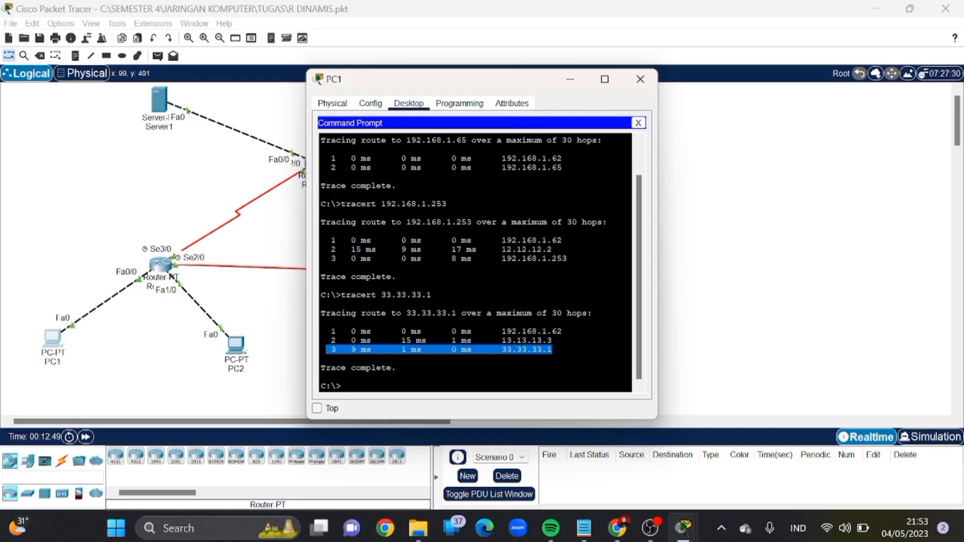
drag(397, 368, 321, 369)
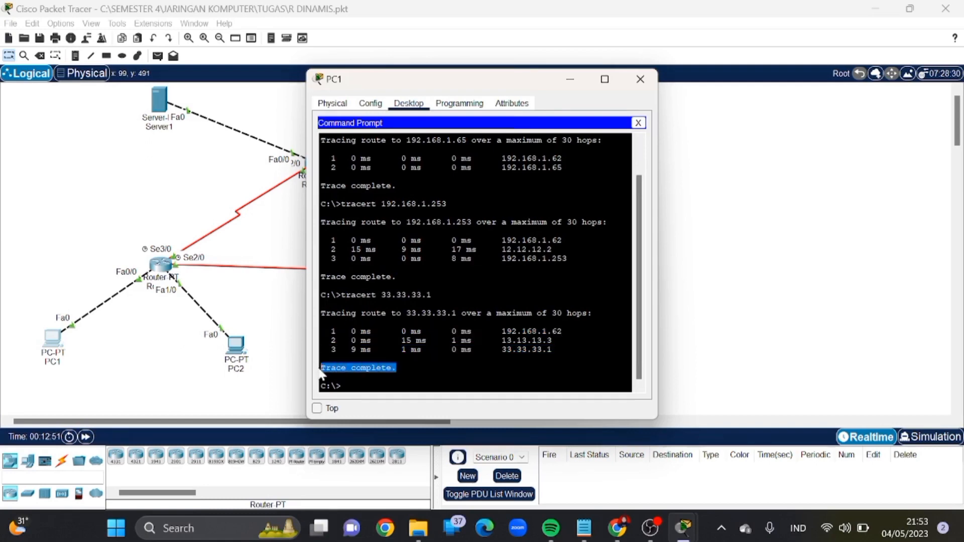
click(340, 386)
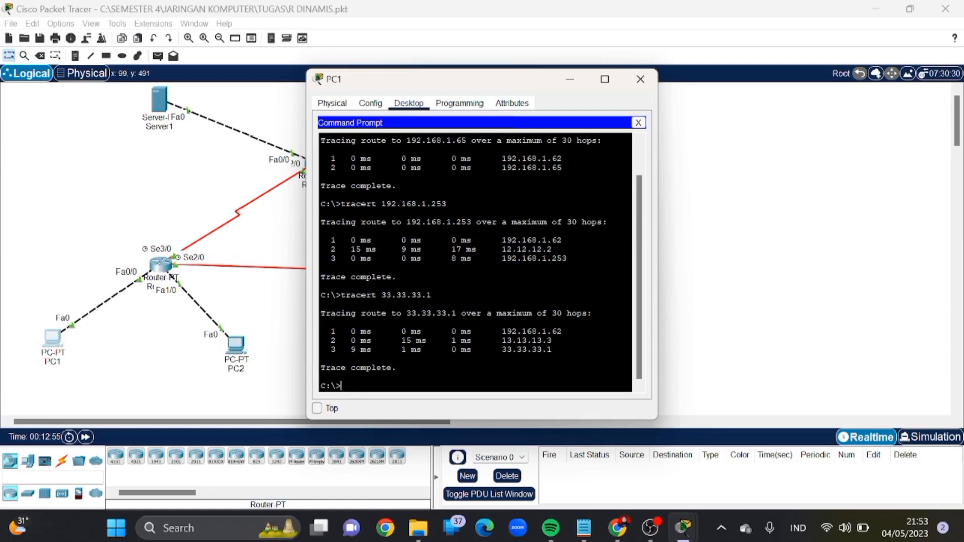
Trace the route from PC1 to 43.43.43.1 with tracert and close PC1's window.
text(tracert)
text(43.43.43.1)
key(Return)
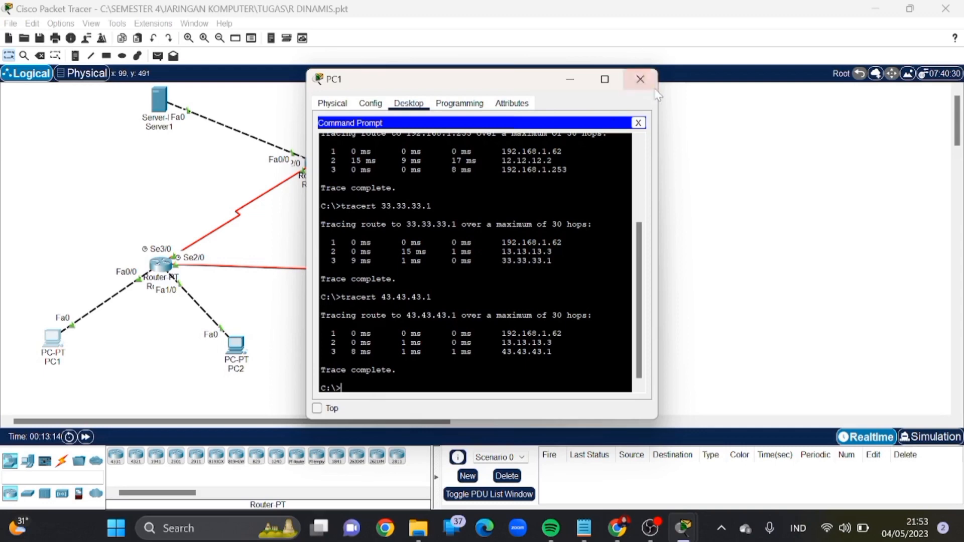
click(640, 79)
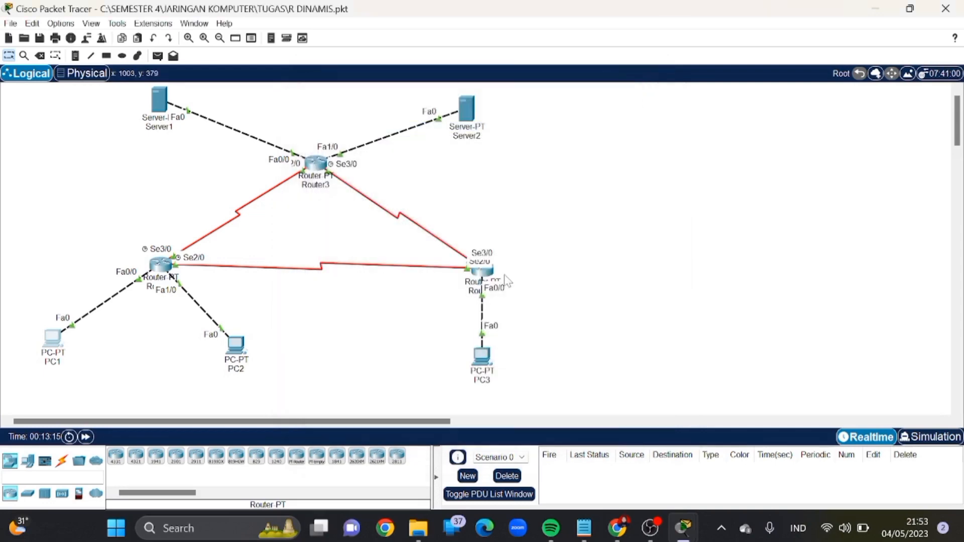
Open PC3's Command Prompt and trace the route to 192.168.1.1 with tracert.
click(486, 356)
click(408, 107)
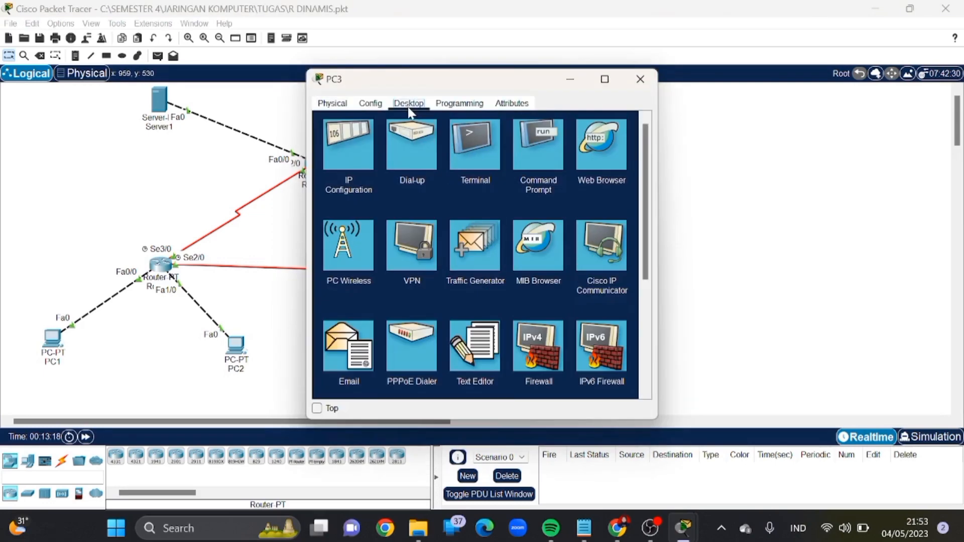
click(524, 149)
text(tracert)
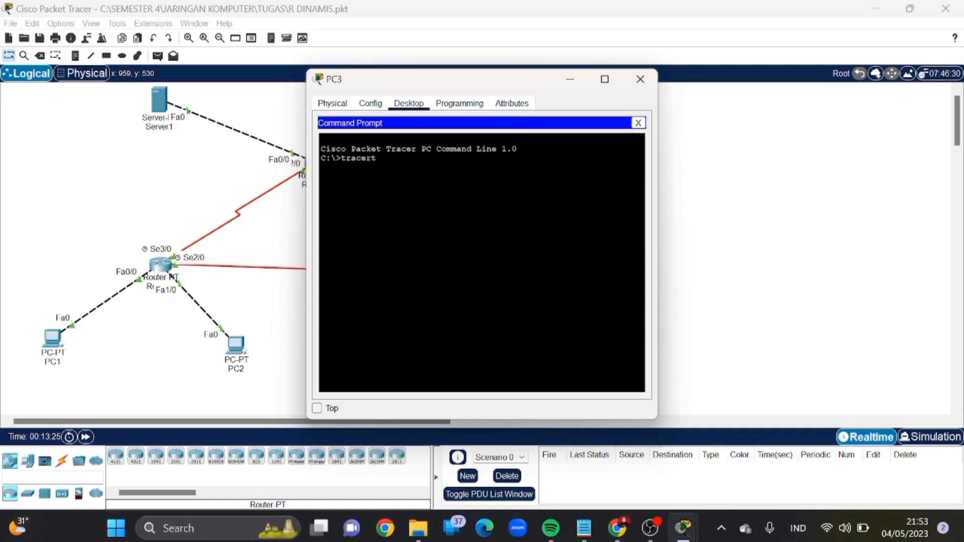
text( 192.168.1.1)
key(Return)
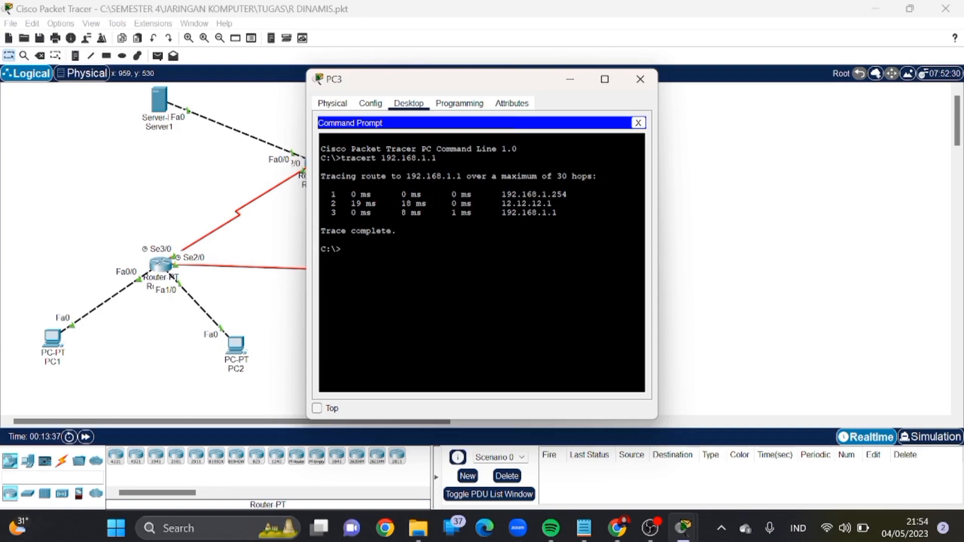
Trace the route from PC3 to 192.168.1.65 with tracert.
text(tracert 192.168.1.)
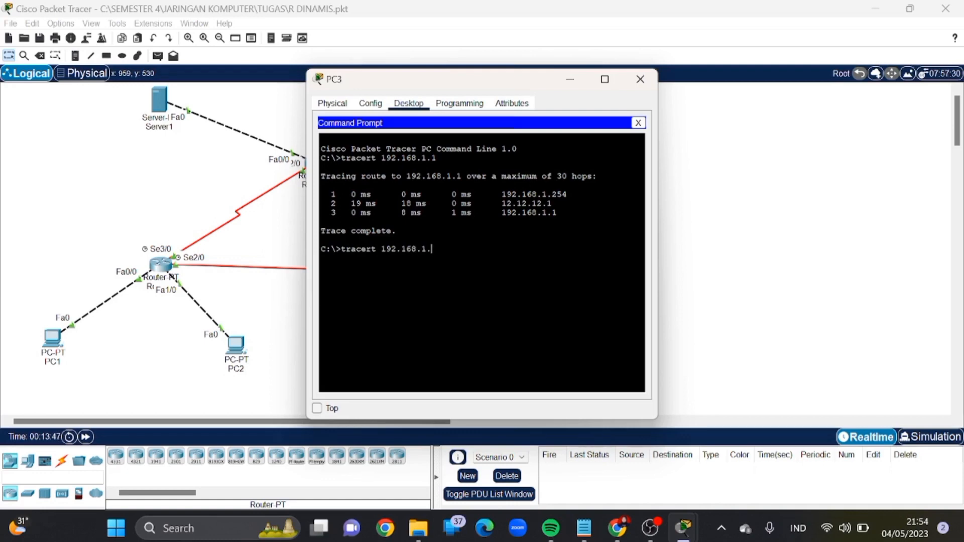
text(65)
key(Return)
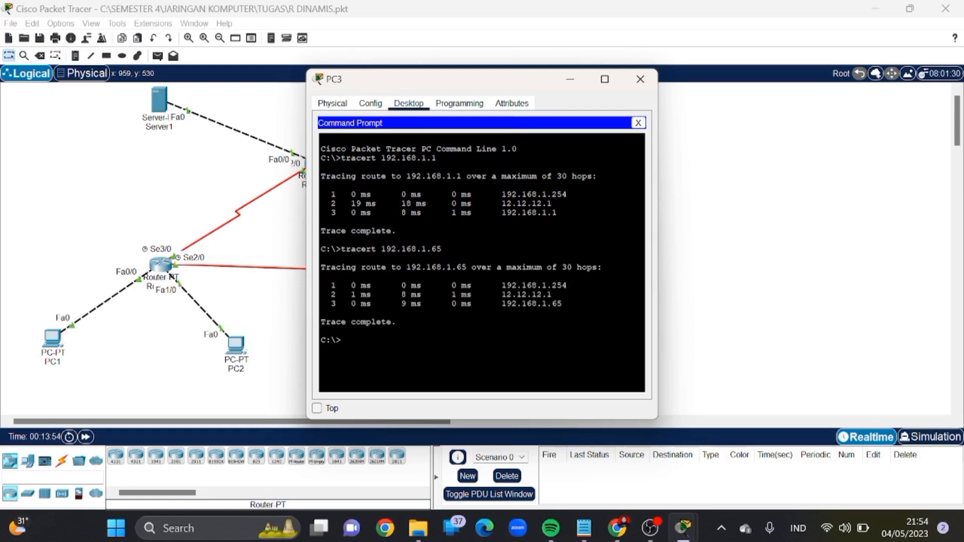
Run tracert 33.33.33.1 from PC3 and highlight the hop lines in its output.
text(tracert 33.33.33.1)
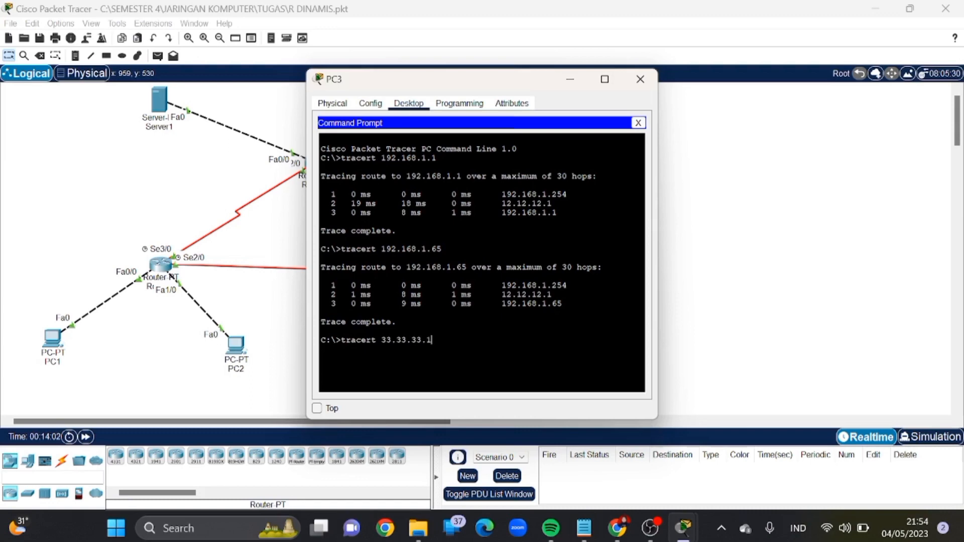
key(Return)
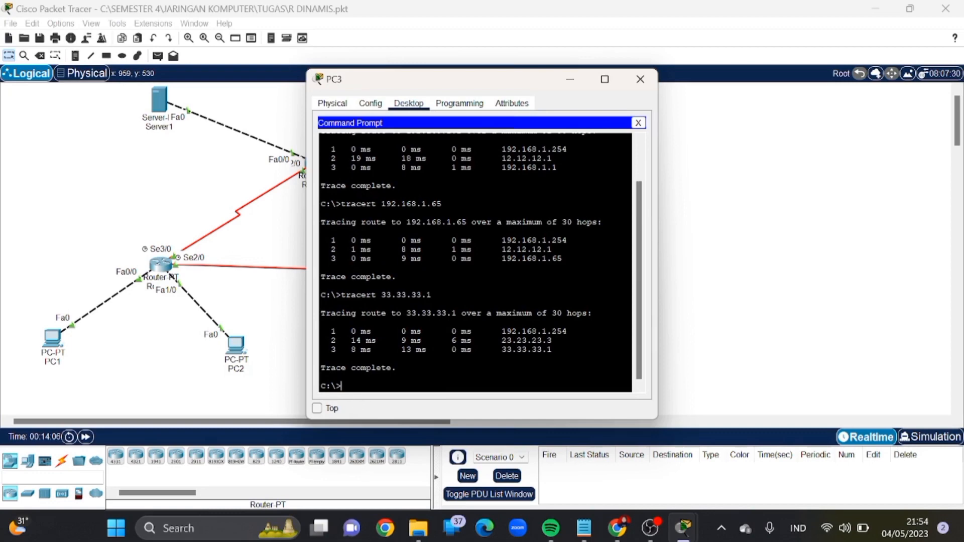
mouse_move(321, 322)
mouse_down()
mouse_move(552, 341)
mouse_move(553, 350)
mouse_move(552, 341)
mouse_move(327, 350)
mouse_up()
click(327, 350)
Trace the route from PC3 to 43.43.43.1 with tracert and close PC3's window.
text(tracert)
text(43.43.43.1)
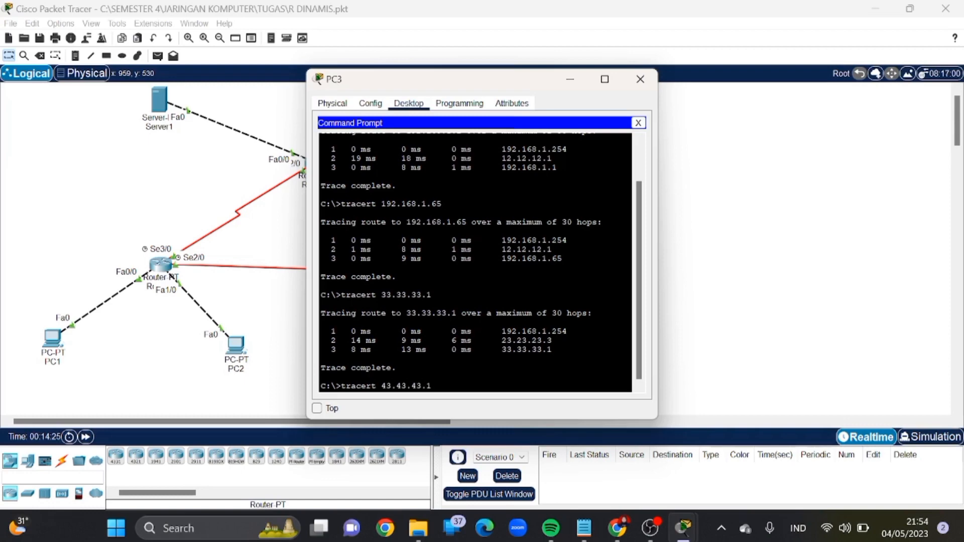
key(Return)
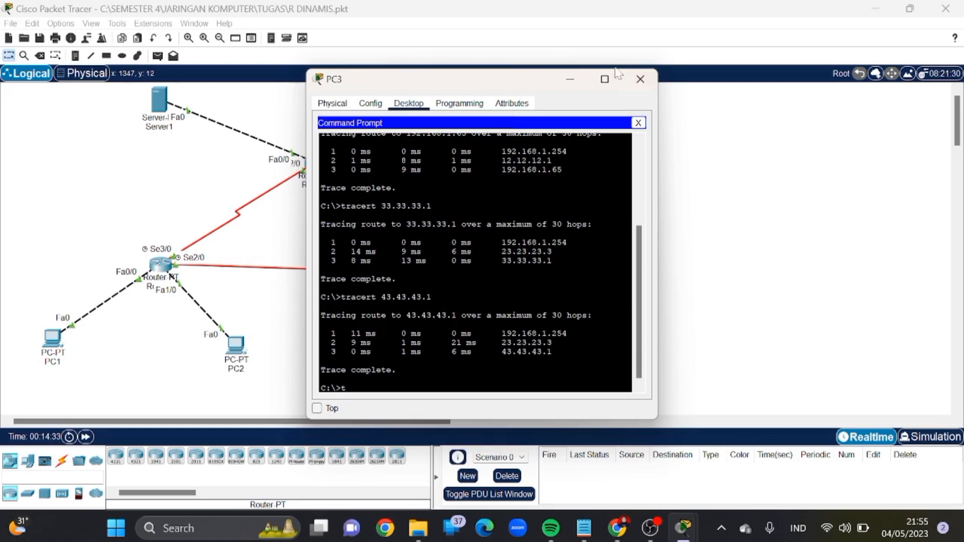
click(640, 79)
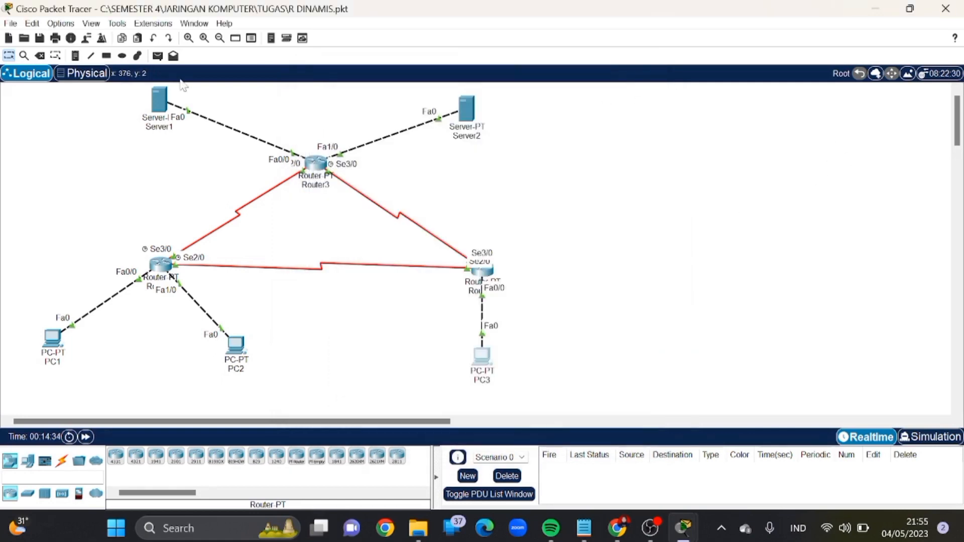
Open Server1's Command Prompt, run tracert 43.43.43.1, and highlight each of the two hops in the output.
click(159, 106)
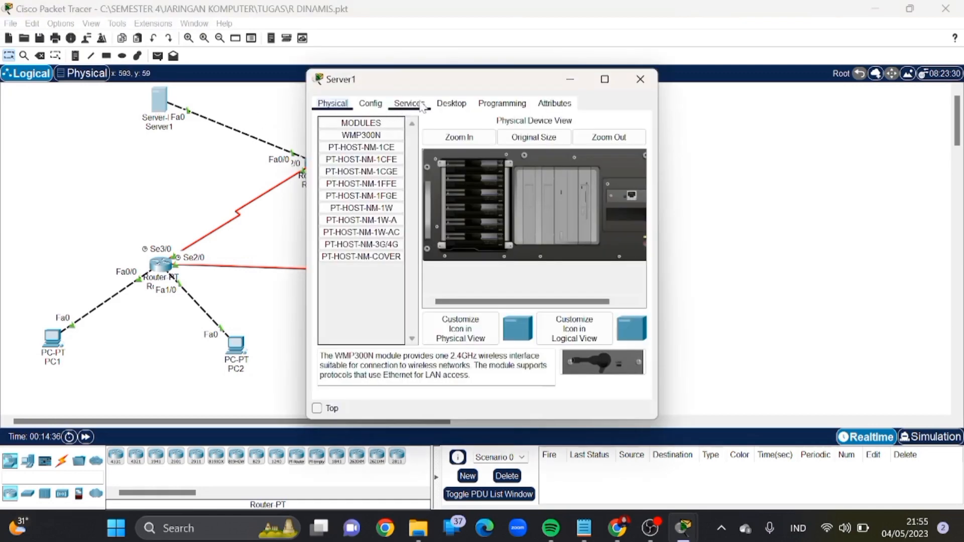
click(423, 107)
click(449, 105)
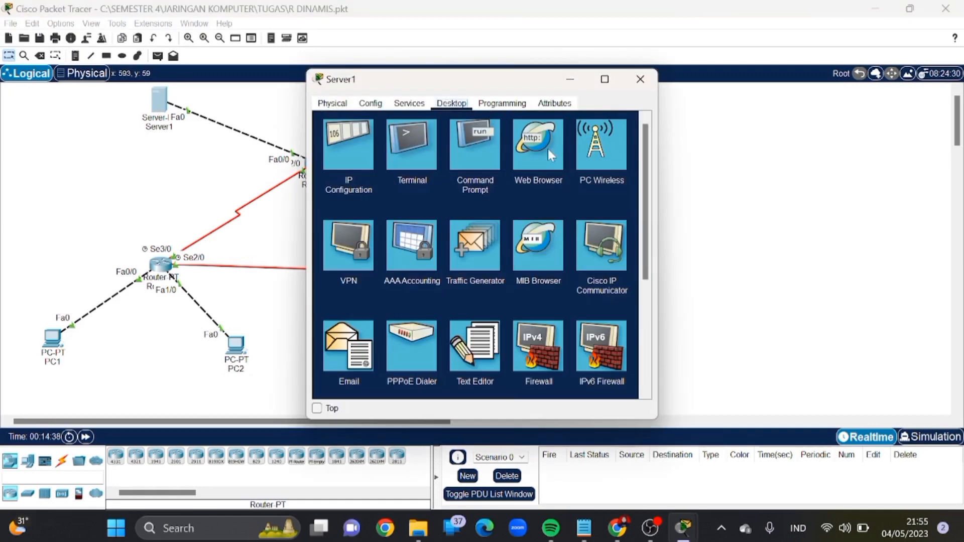
click(475, 144)
text(tracert)
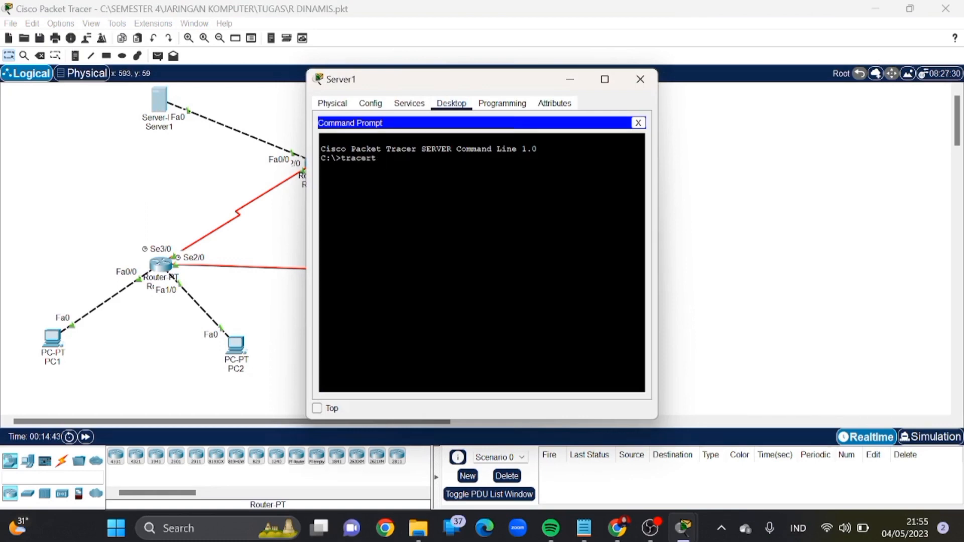
text( 43.43.43.1)
key(Return)
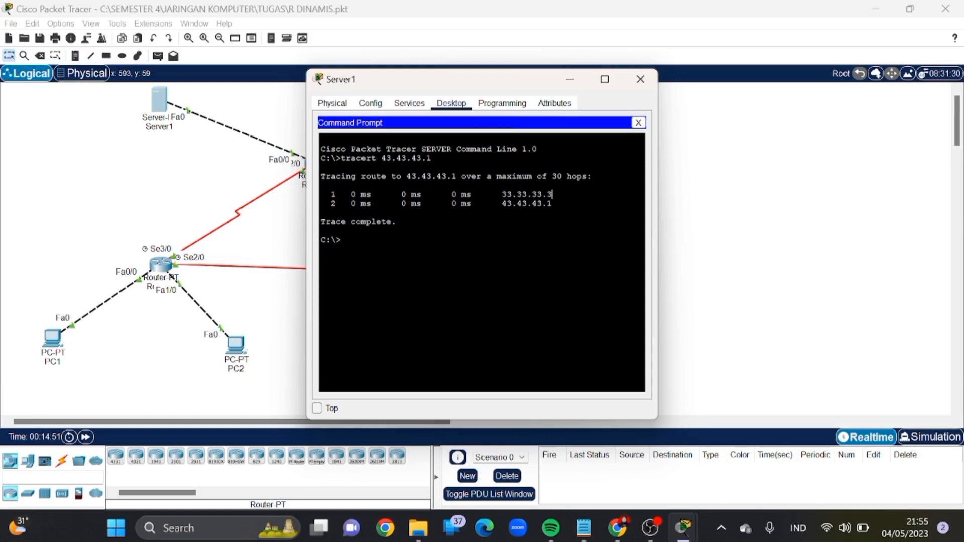
drag(552, 194, 356, 193)
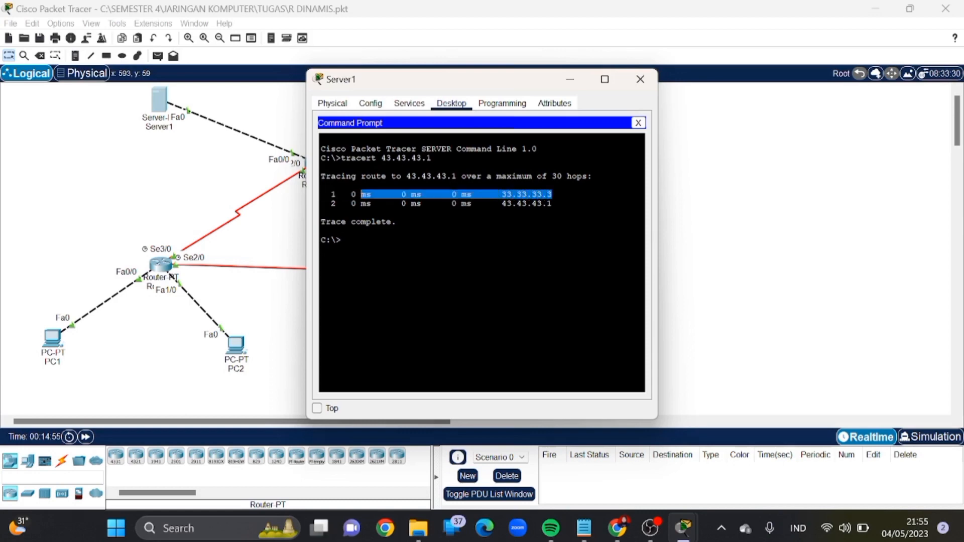
triple_click(437, 204)
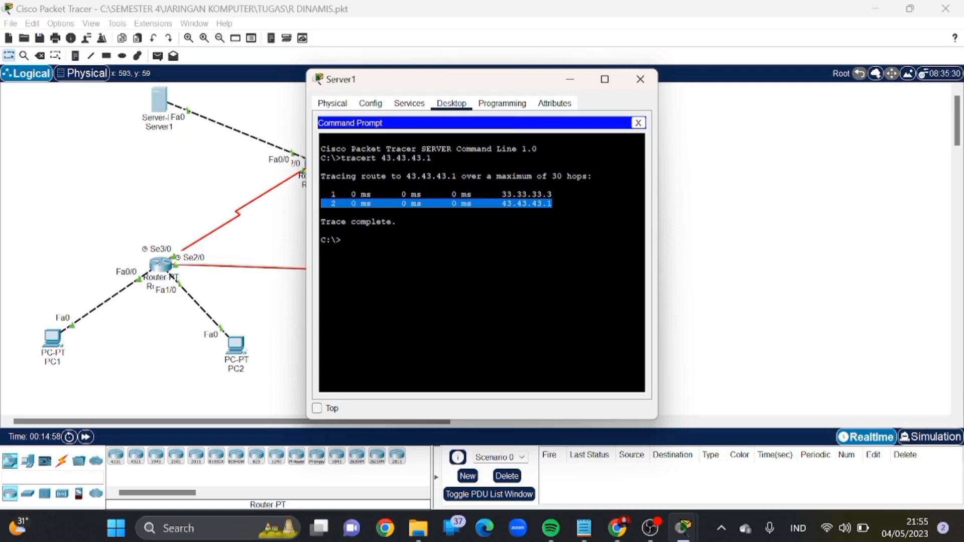
click(437, 241)
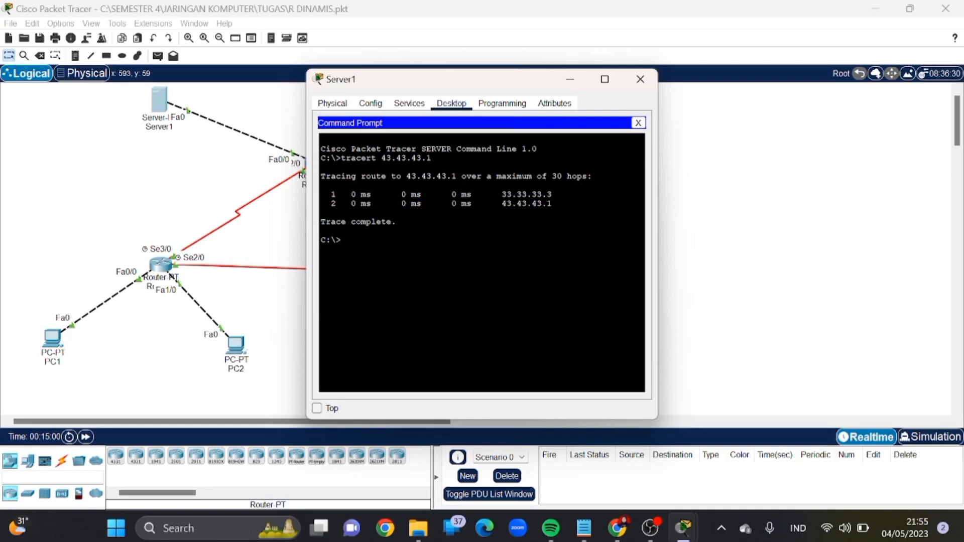
Trace the route from Server1 to 192.168.1.65 with tracert.
text(tracert)
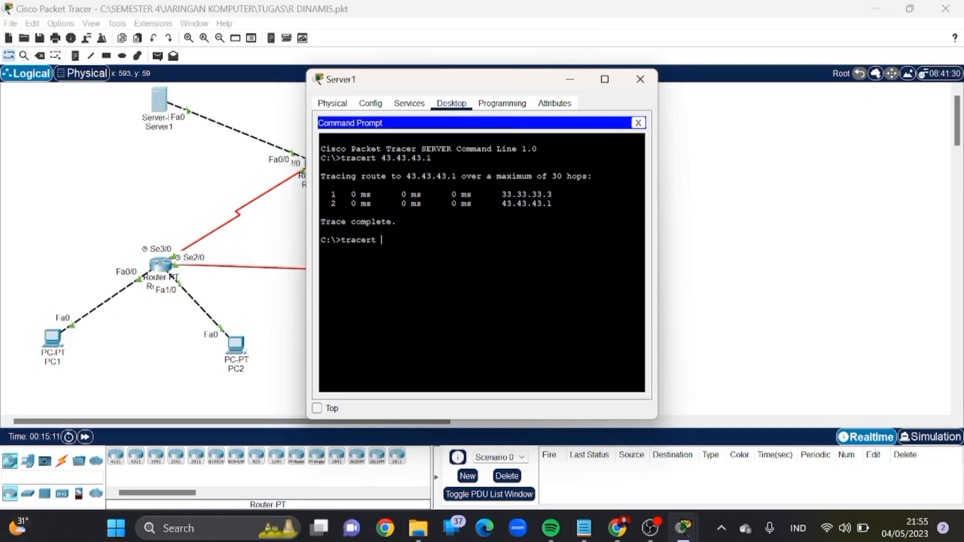
text(192.168.1.65)
key(Return)
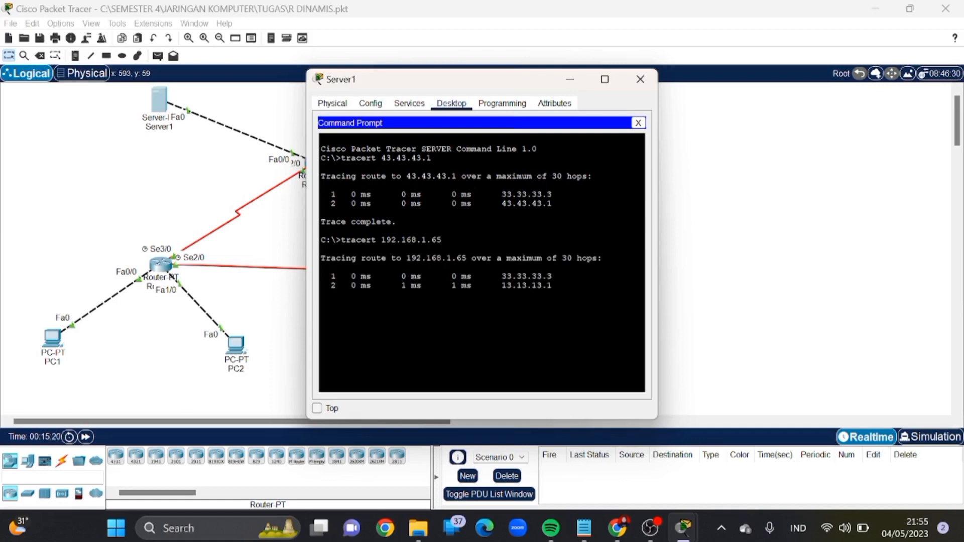
Run tracert 192.168.1.1 from Server1, highlighting the preceding 192.168.1.65 trace for review before completing the address.
text(tracert)
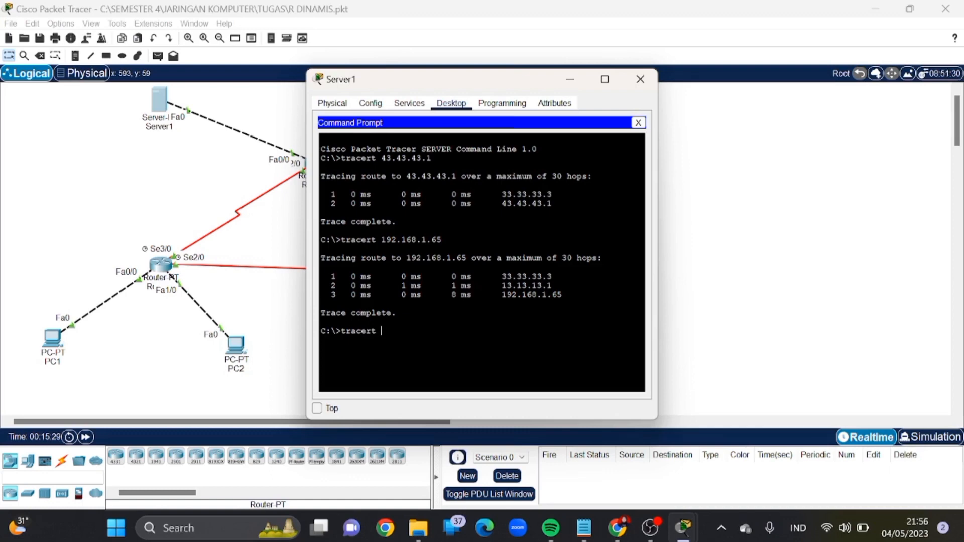
text(192.168.1.)
mouse_move(341, 239)
mouse_down()
mouse_move(610, 261)
mouse_move(553, 285)
mouse_move(562, 294)
mouse_up()
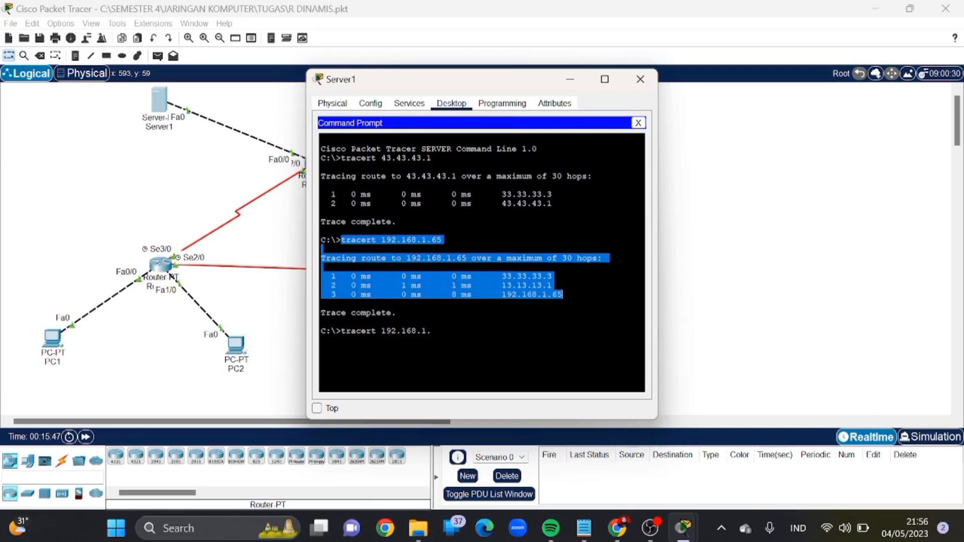
click(433, 331)
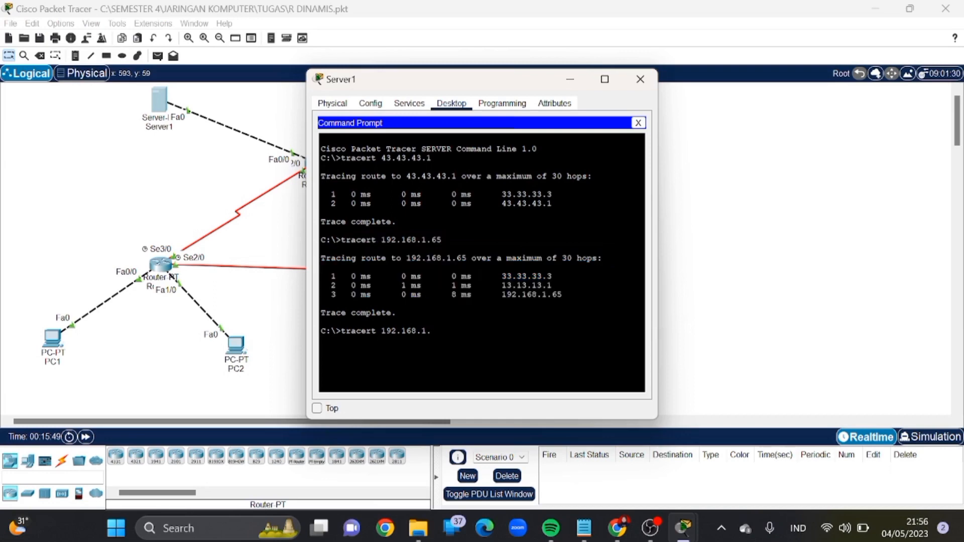
text(1)
key(Return)
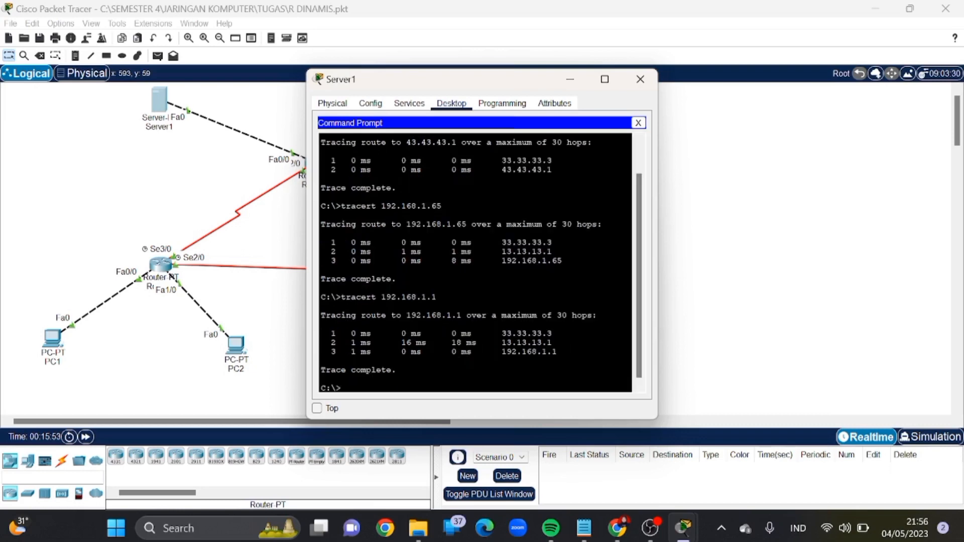
Trace the route from Server1 to 192.168.1.253 with tracert and close Server1's window.
text(tracert 192.168.1.)
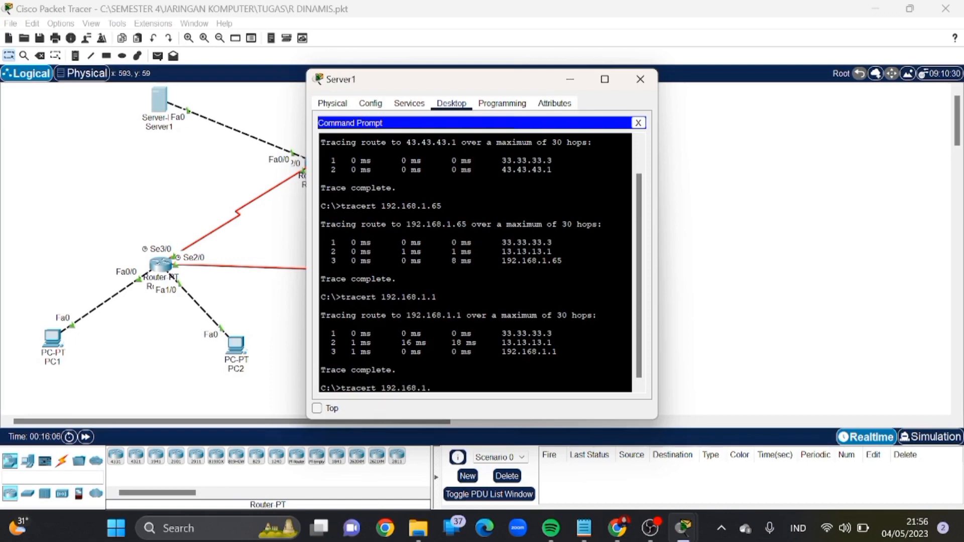
text(253)
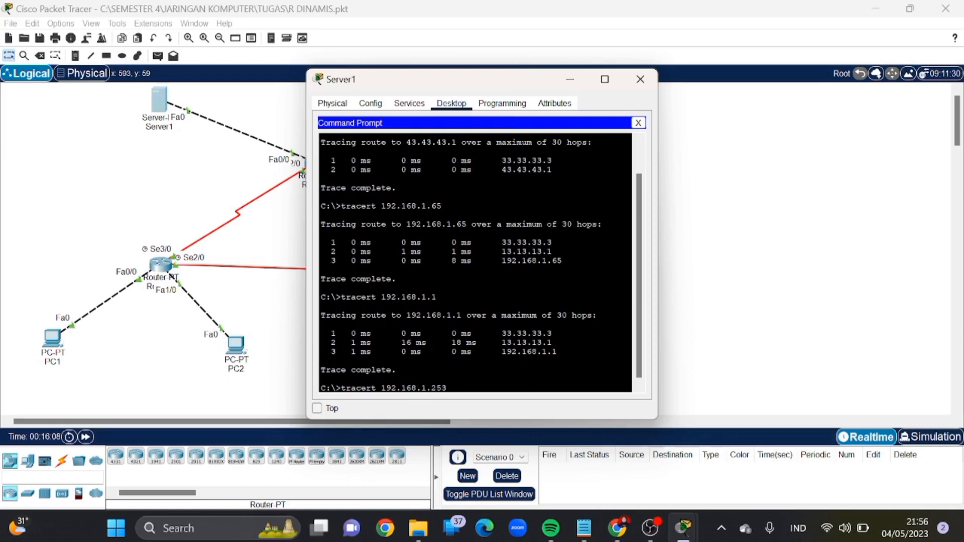
key(Return)
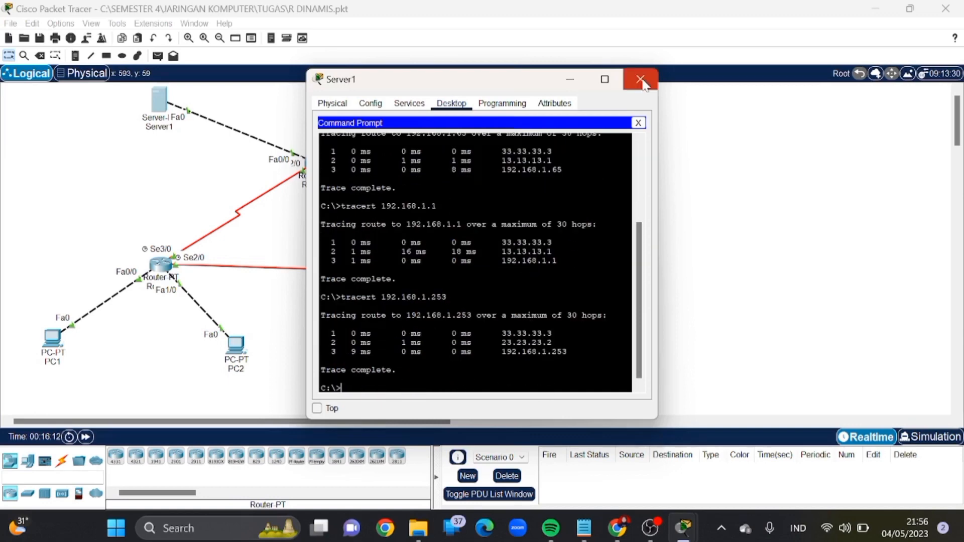
click(641, 82)
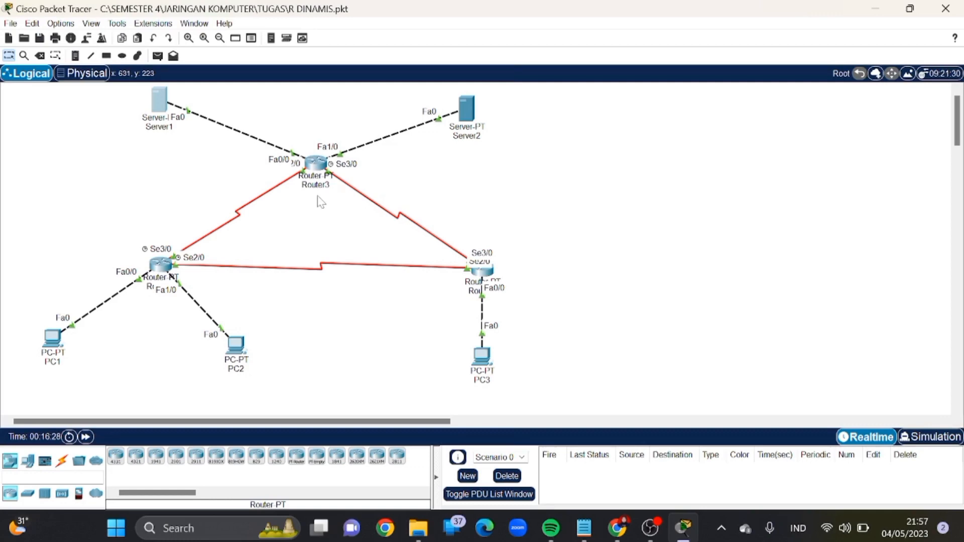
Turn off the Serial2/0 port on Router3 and close the router's window.
click(317, 166)
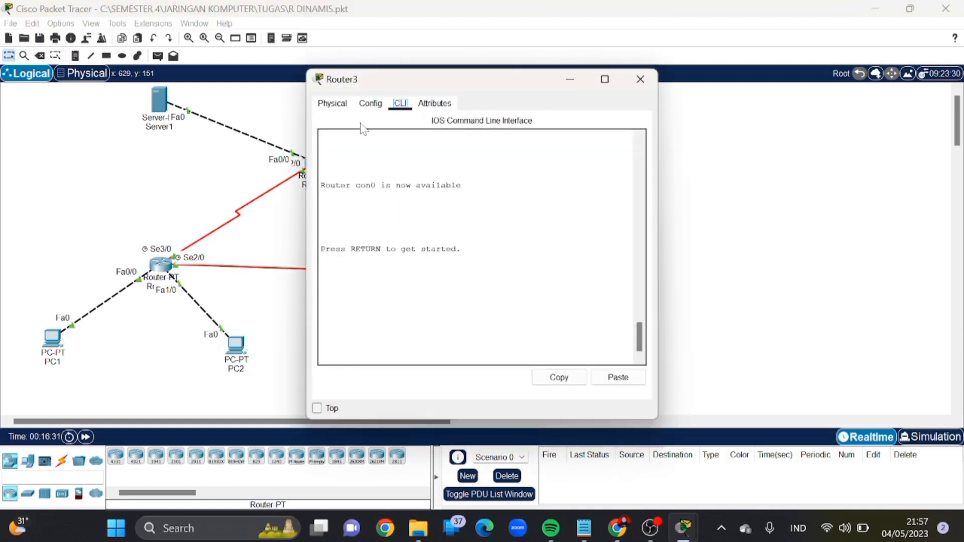
click(334, 104)
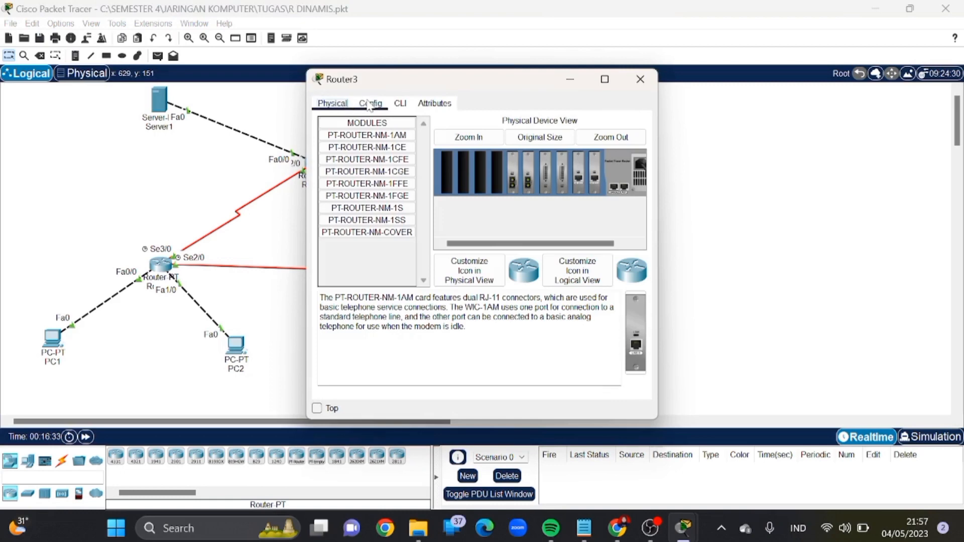
click(369, 104)
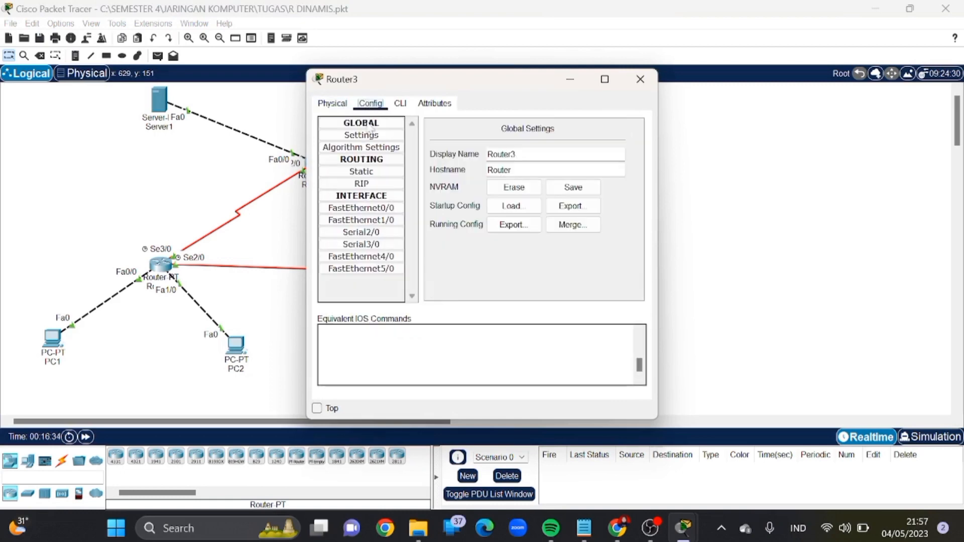
click(374, 234)
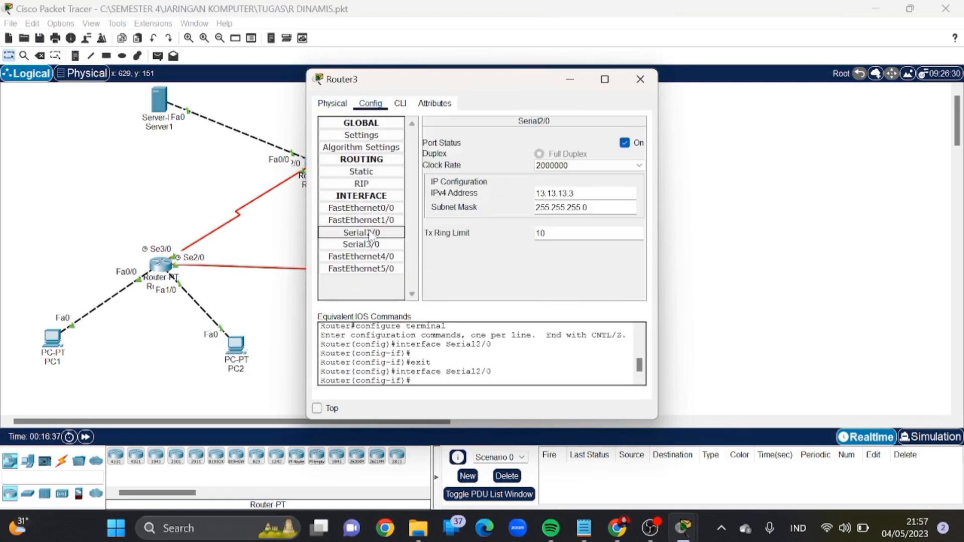
click(624, 143)
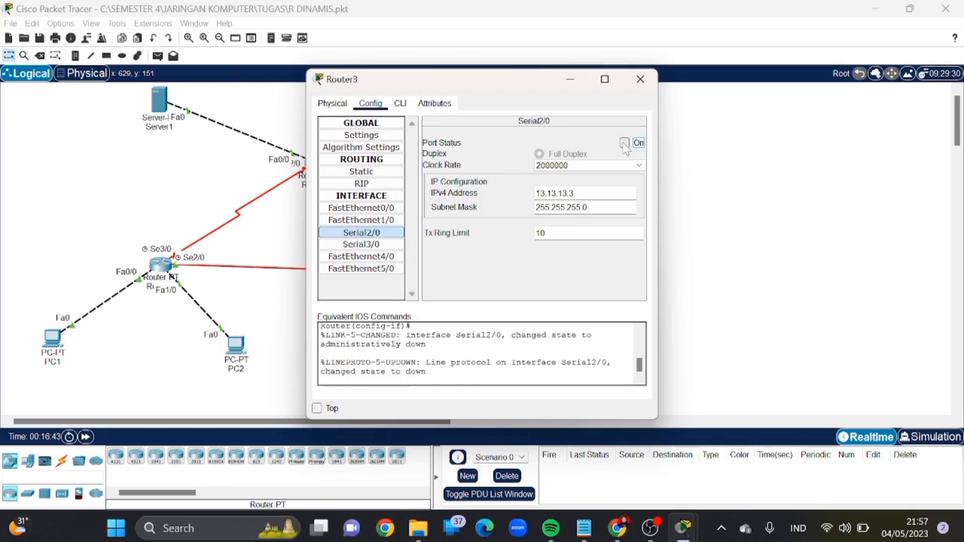
click(642, 87)
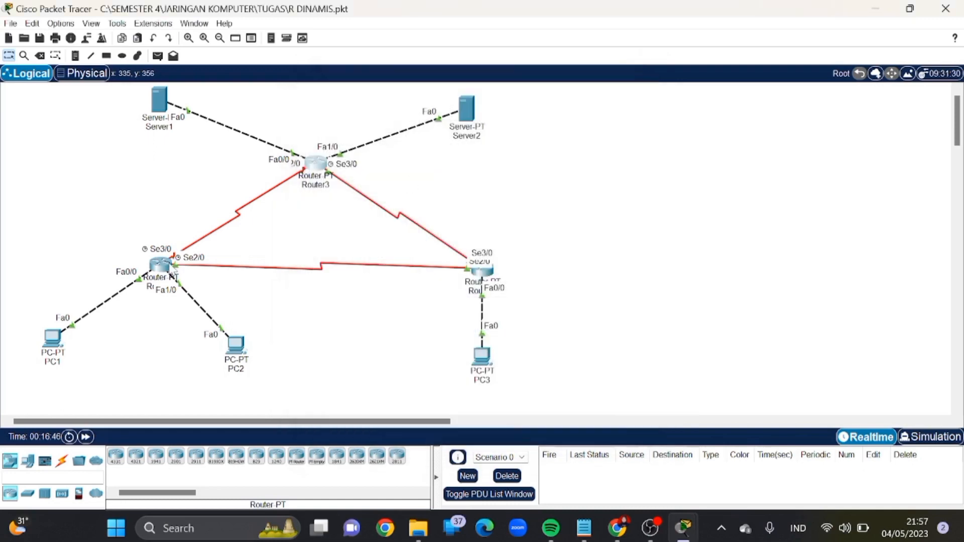
click(173, 275)
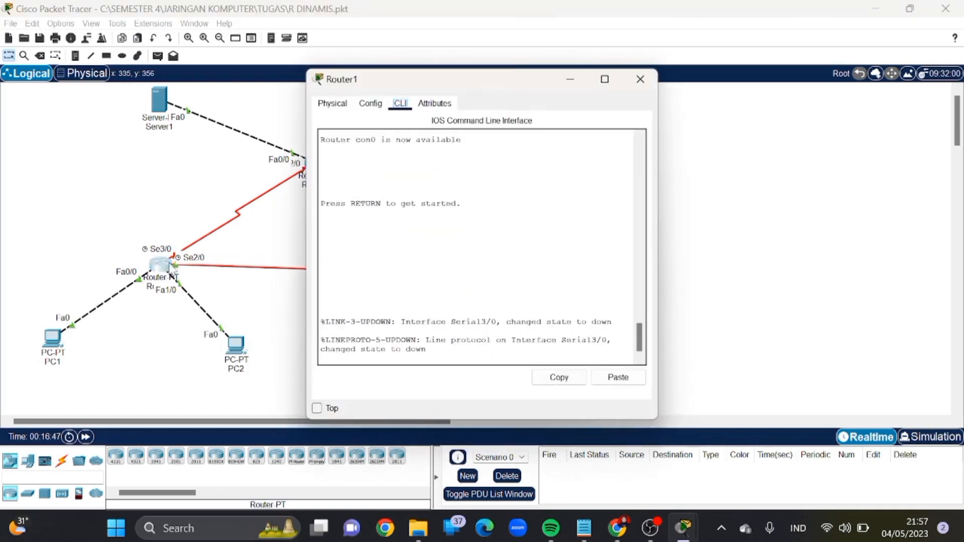
click(368, 106)
click(333, 104)
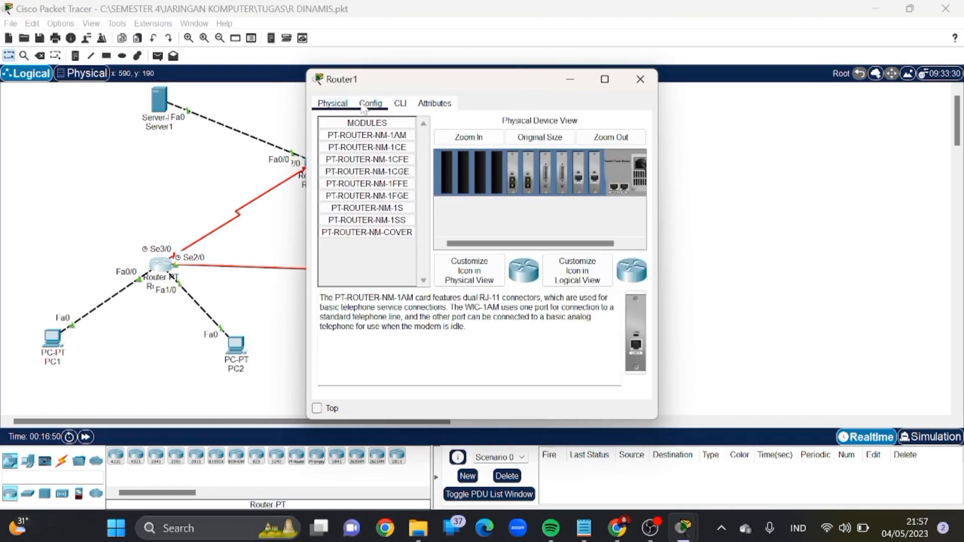
click(365, 106)
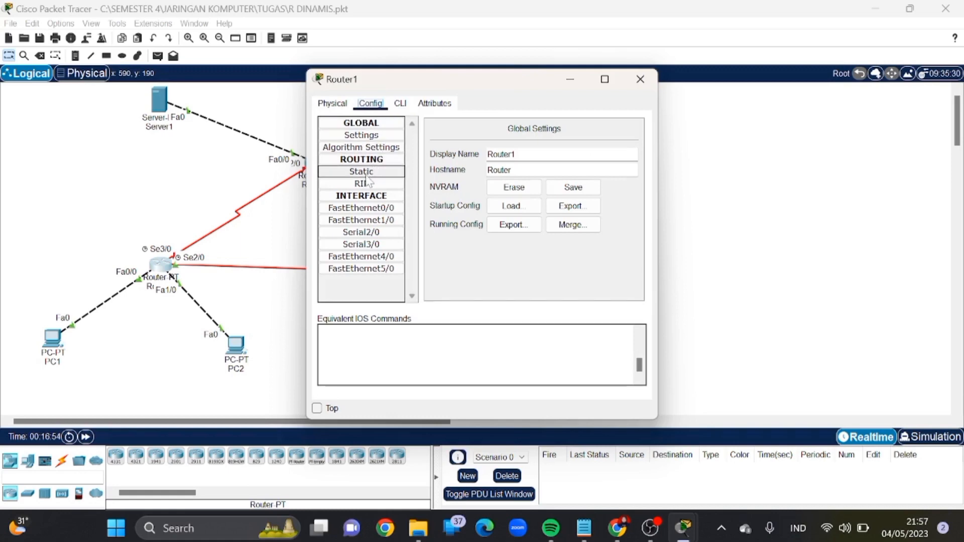
click(400, 104)
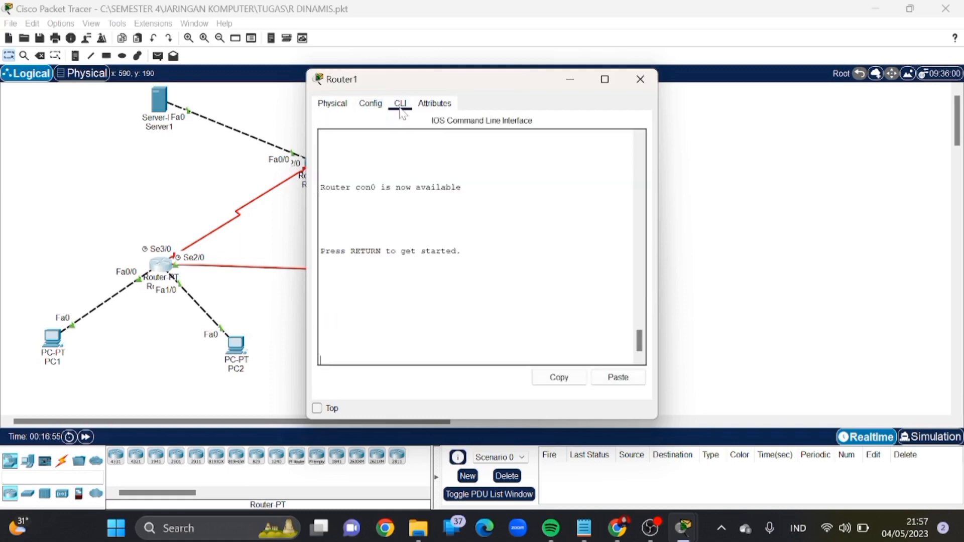
click(428, 101)
click(638, 82)
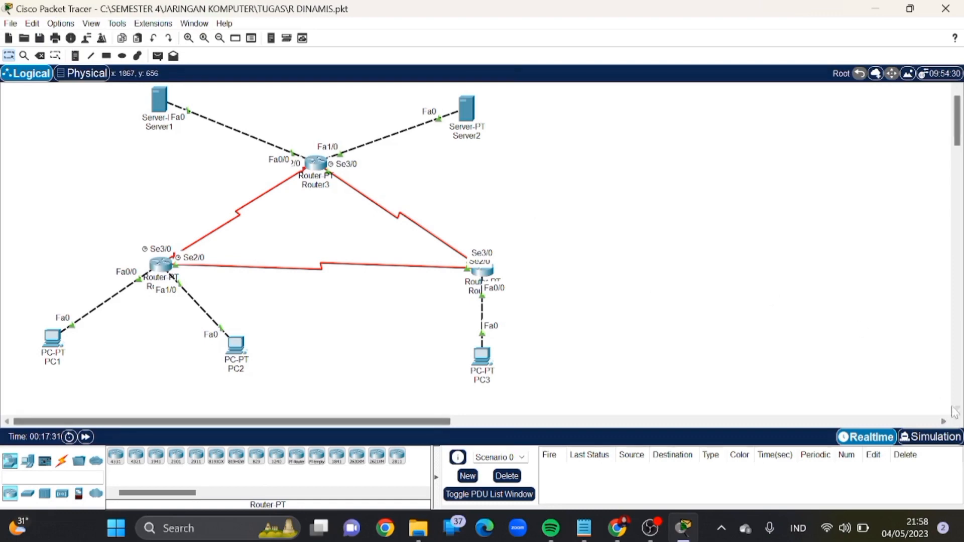
Switch to Simulation mode and add a simple PDU from PC1 to PC2.
click(945, 440)
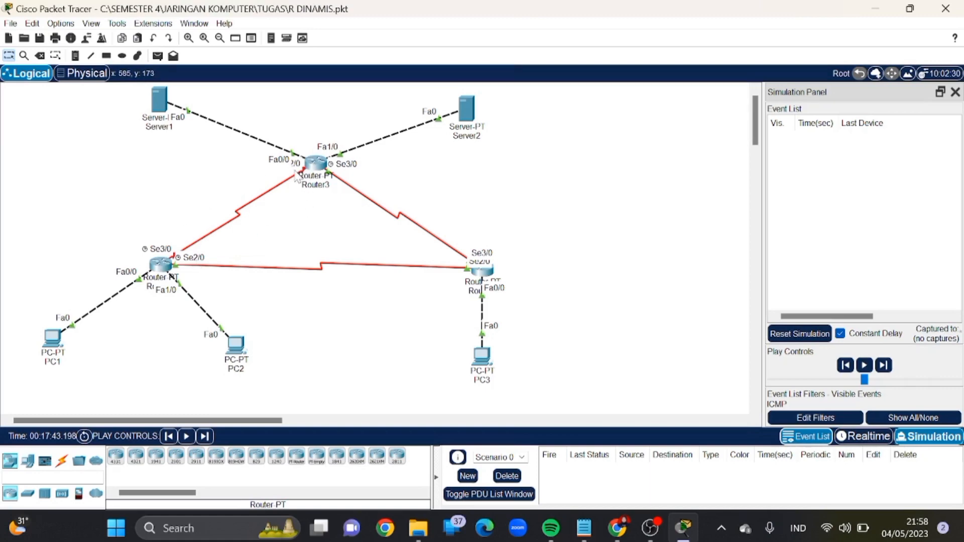
click(157, 55)
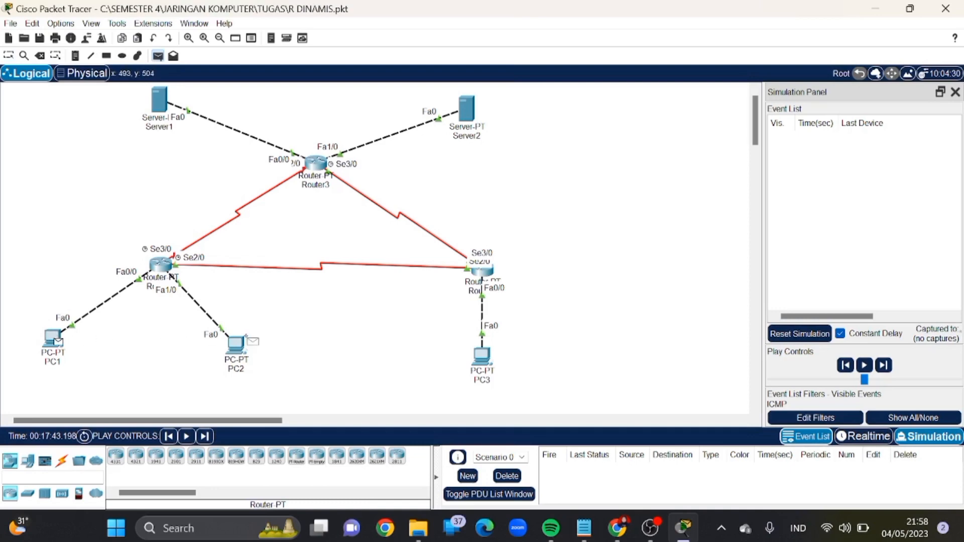
click(236, 345)
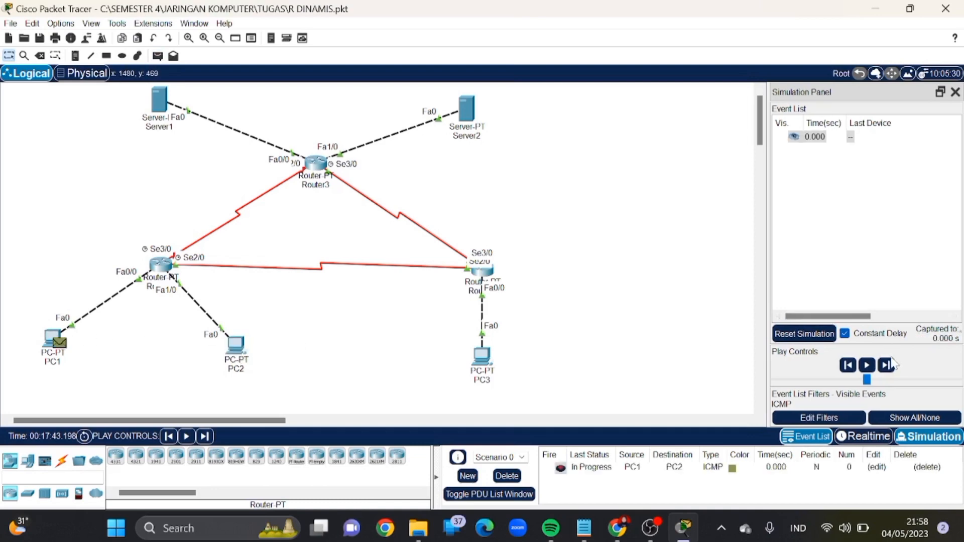
Step the PC1-to-PC2 PDU forward event by event through its reply, check its status, and delete the scenario.
click(888, 365)
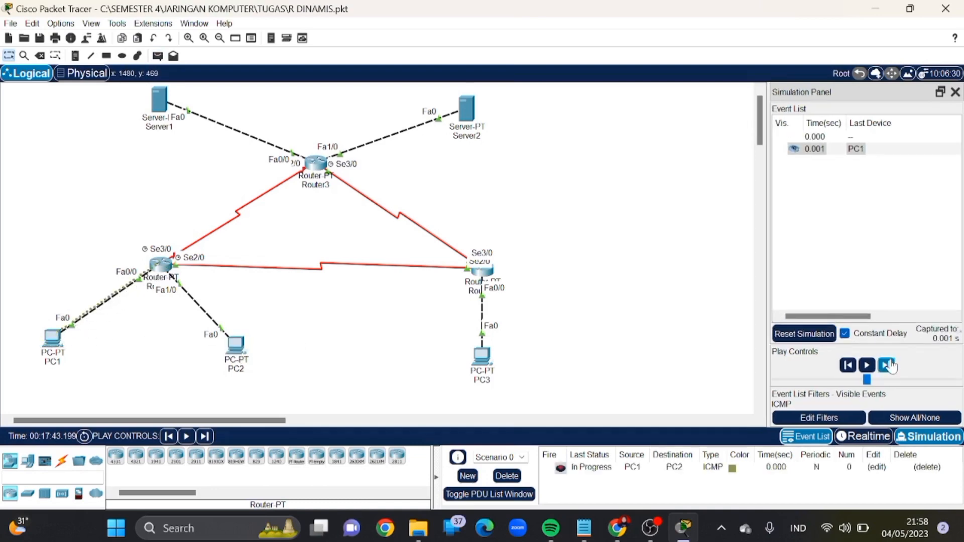
click(887, 365)
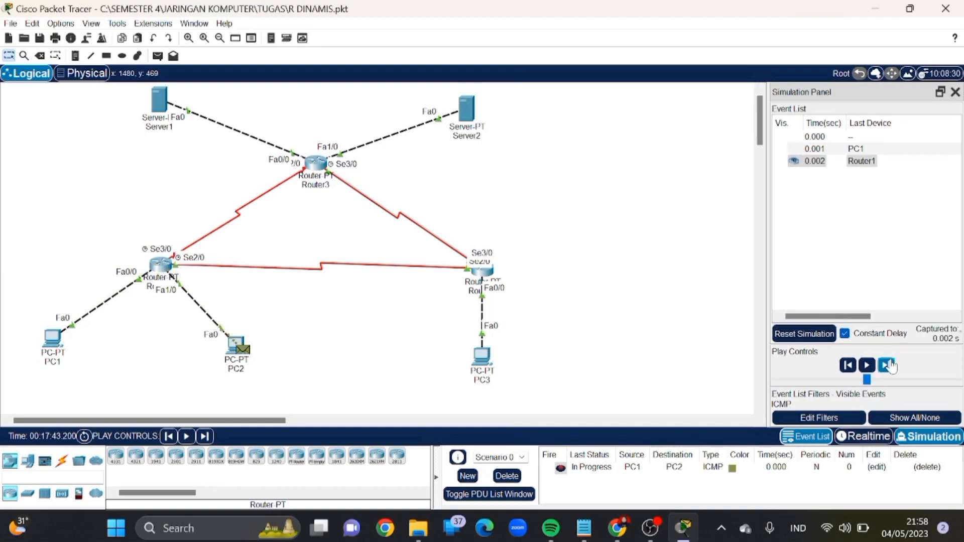
click(887, 365)
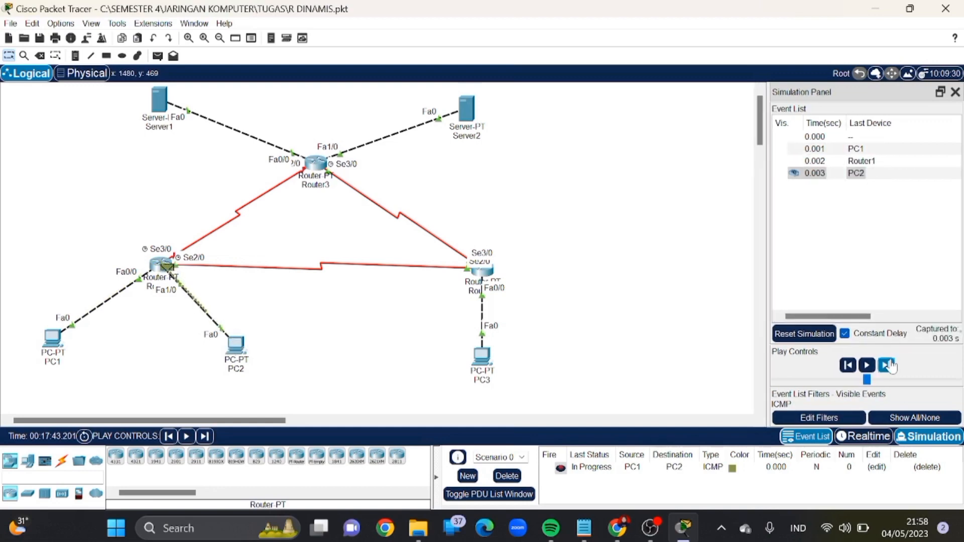
click(887, 365)
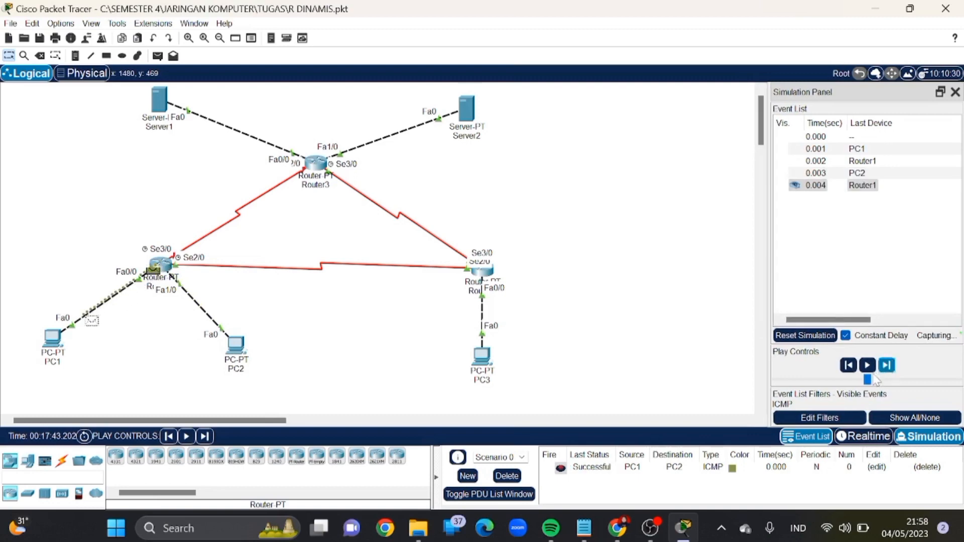
click(601, 468)
click(513, 475)
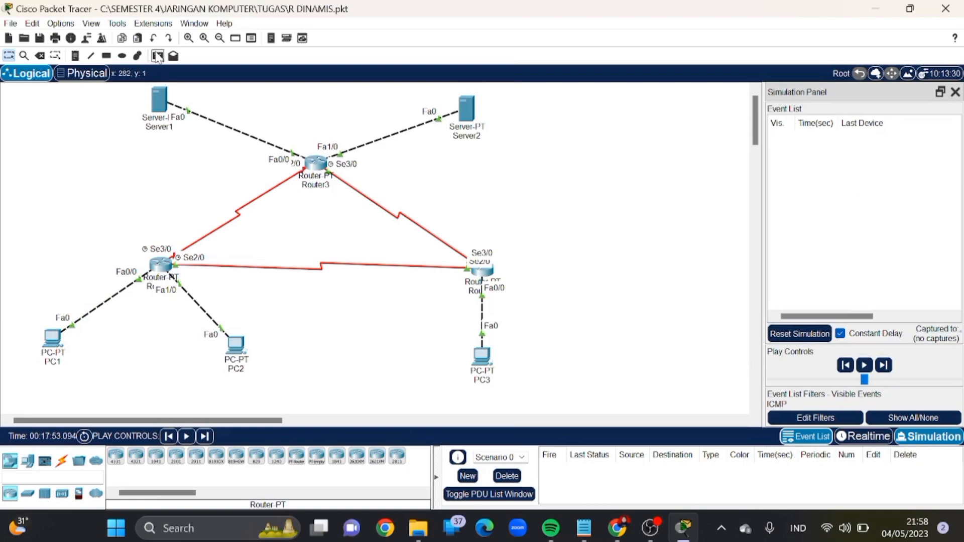
Add a simple PDU with PC1 as the source and PC3 as the destination.
click(54, 338)
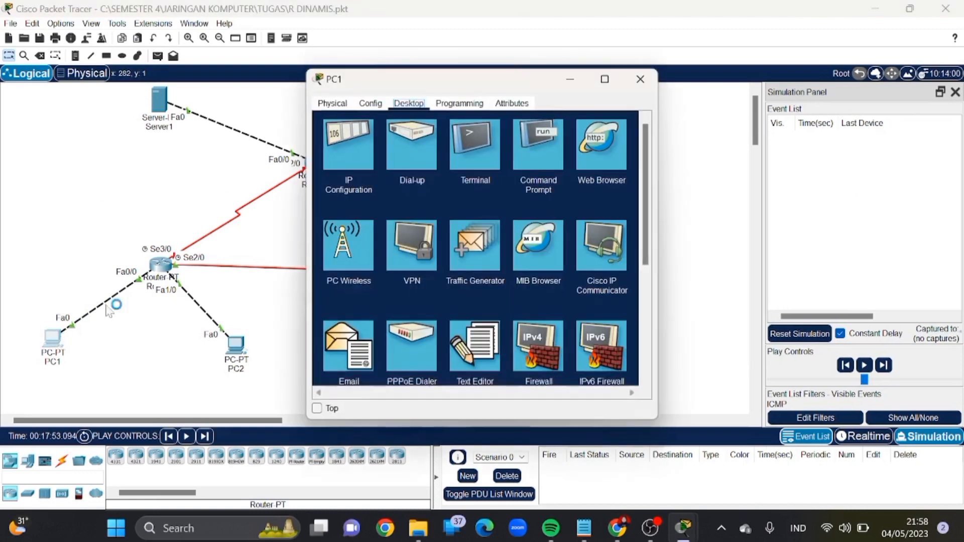
click(640, 80)
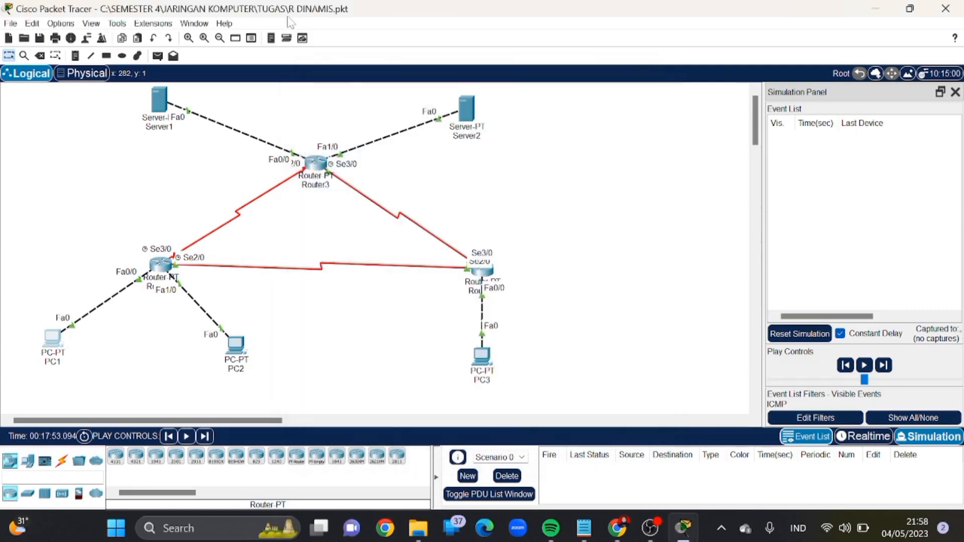
click(157, 55)
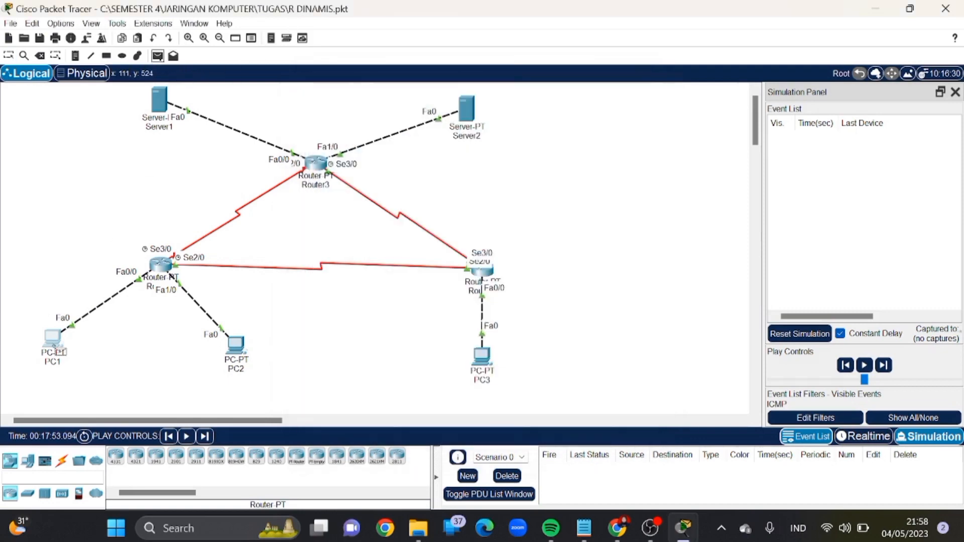
click(52, 339)
click(482, 357)
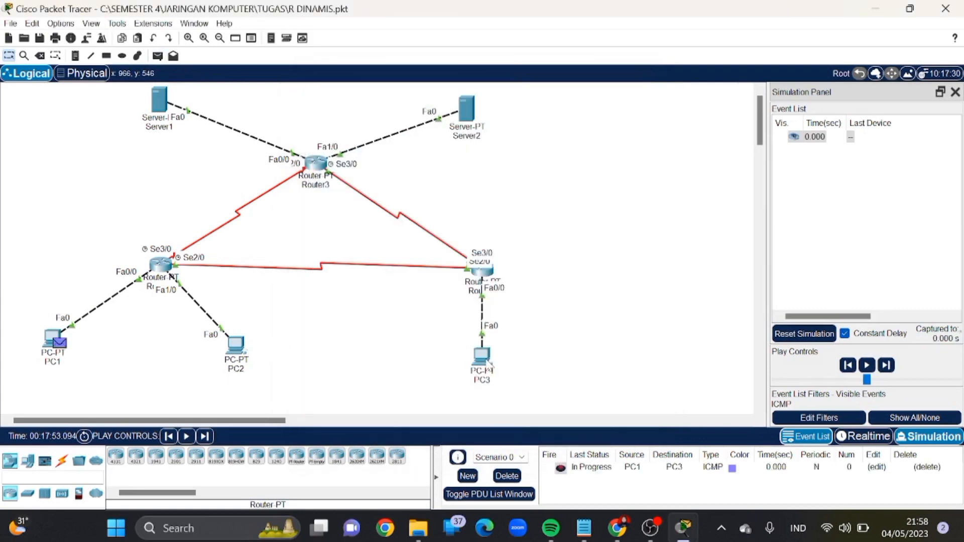
Advance the PC1-to-PC3 PDU one event at a time until its reply reaches PC1, check its status, and delete the scenario.
click(887, 366)
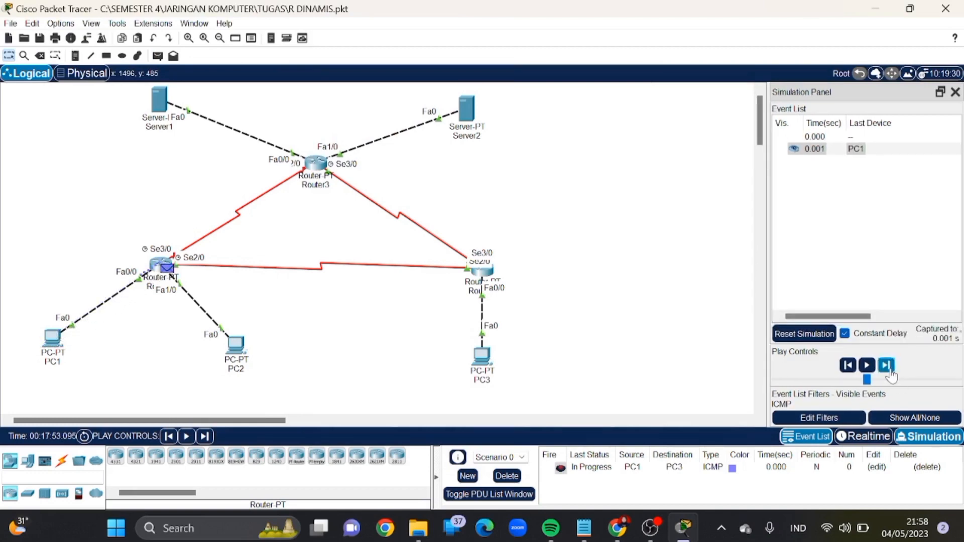
click(887, 367)
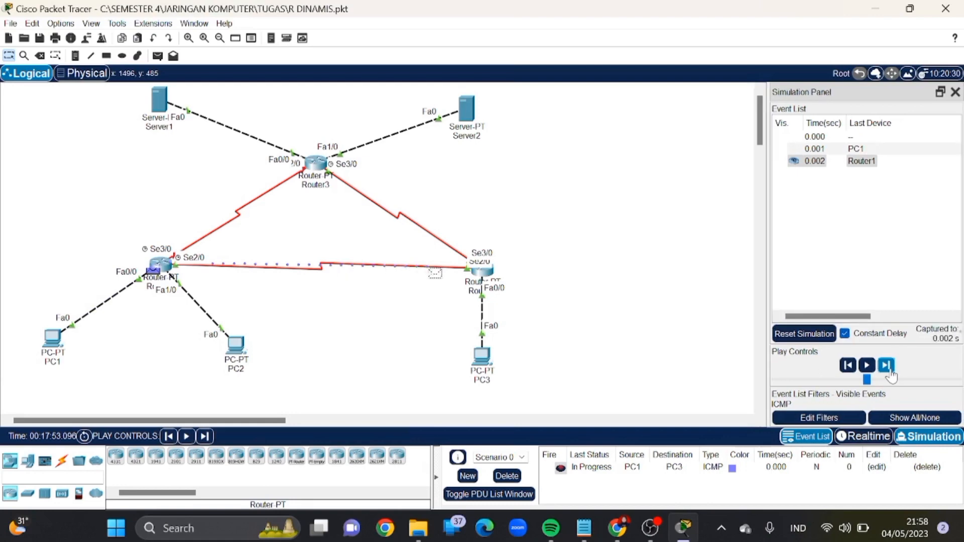
click(888, 369)
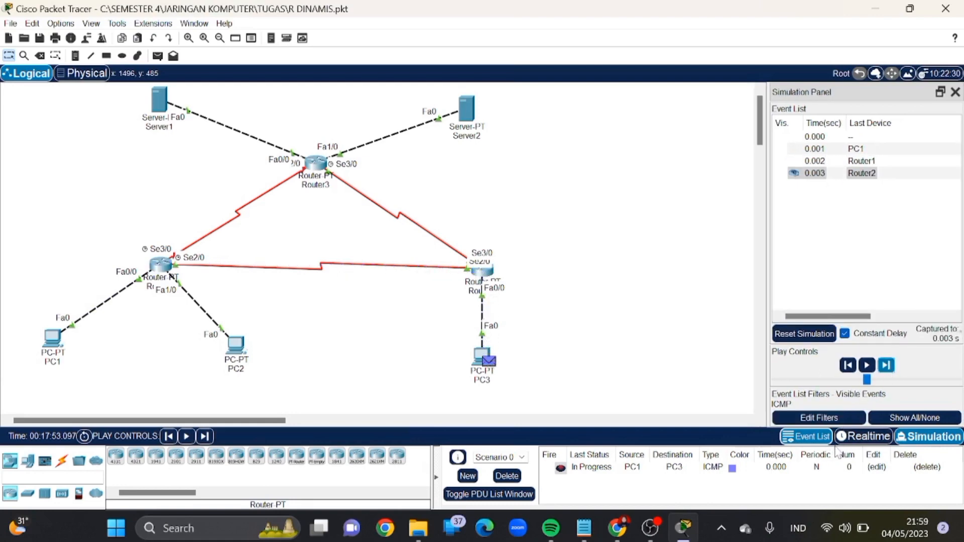
click(886, 367)
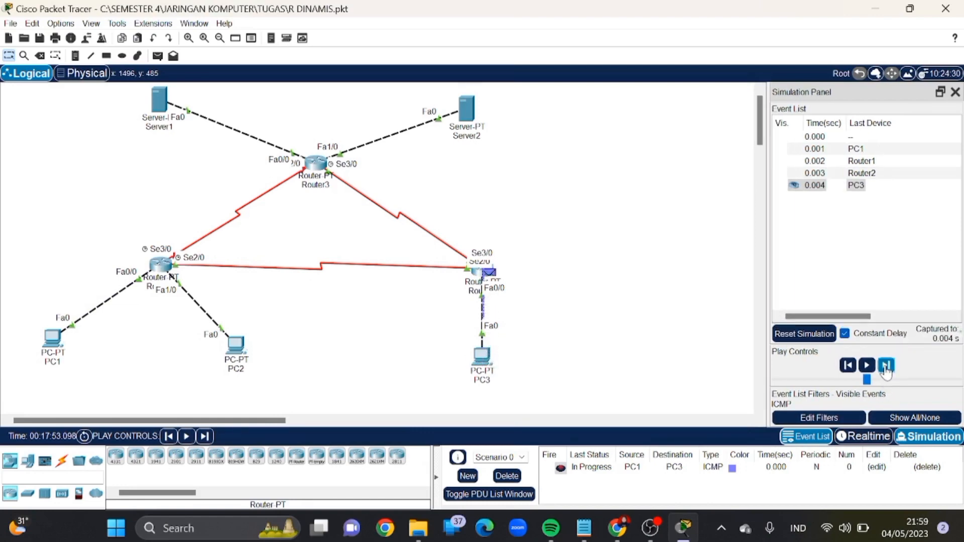
click(886, 367)
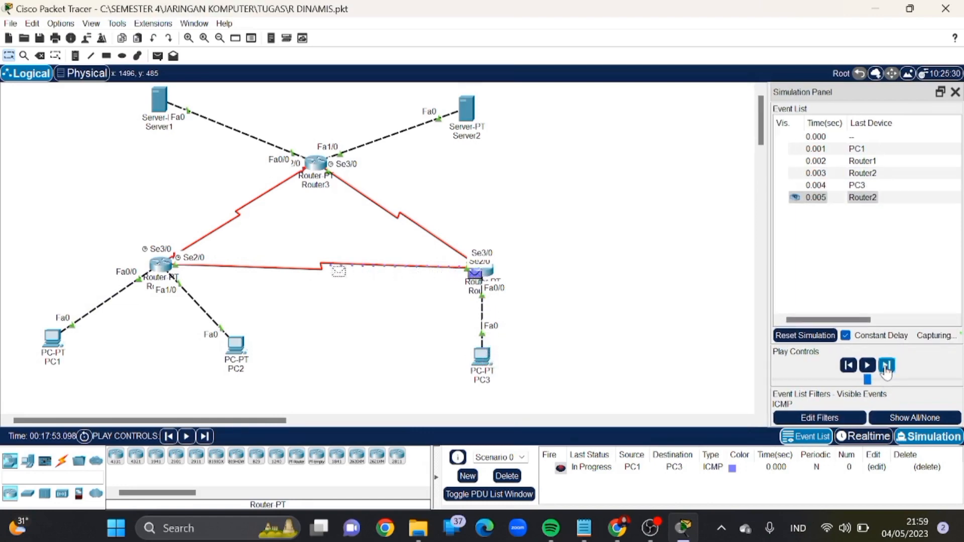
click(886, 367)
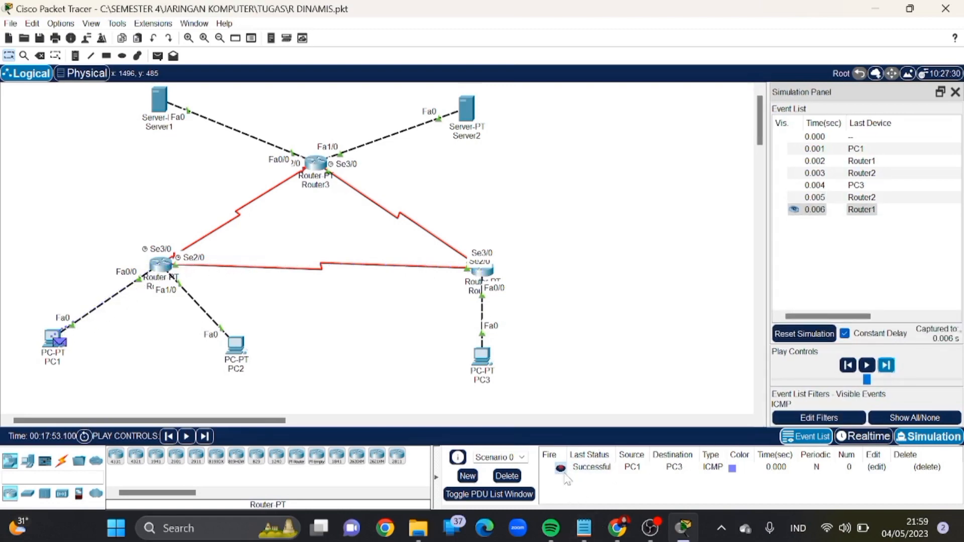
click(592, 474)
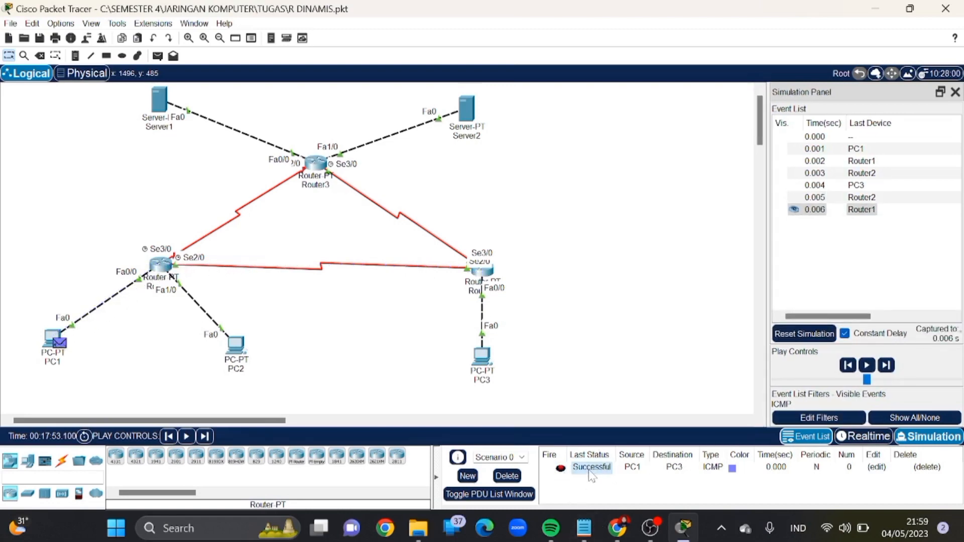
click(508, 477)
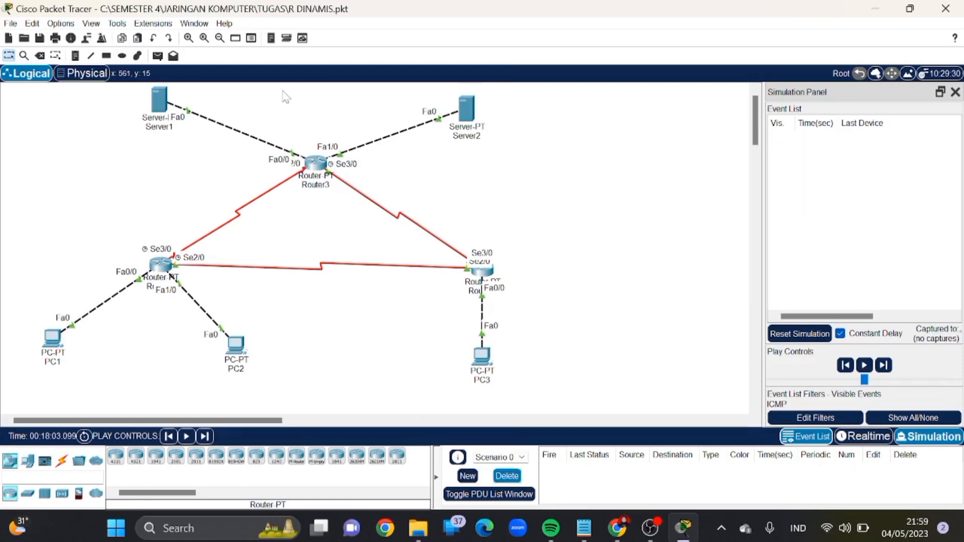
Add a simple PDU with PC1 as the source and Server1 as the destination.
click(157, 56)
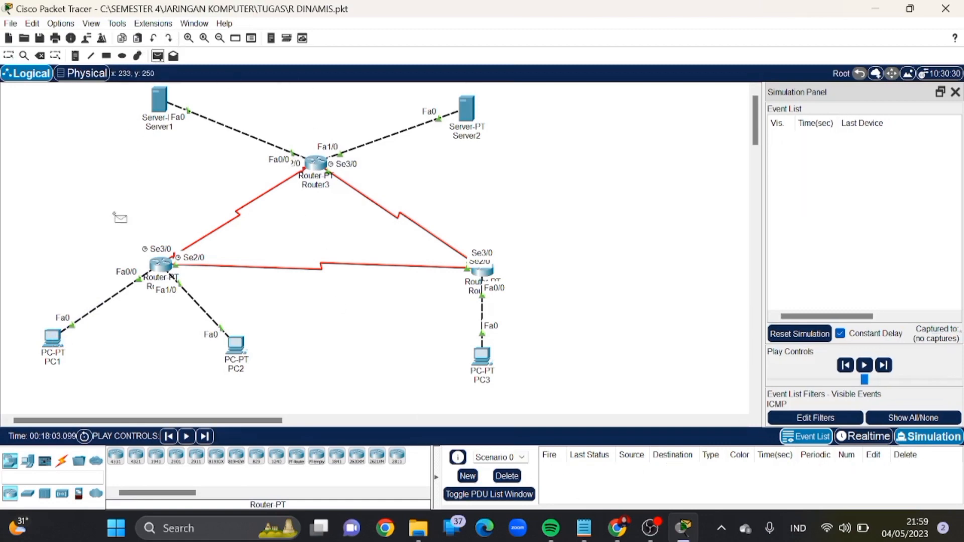
click(52, 338)
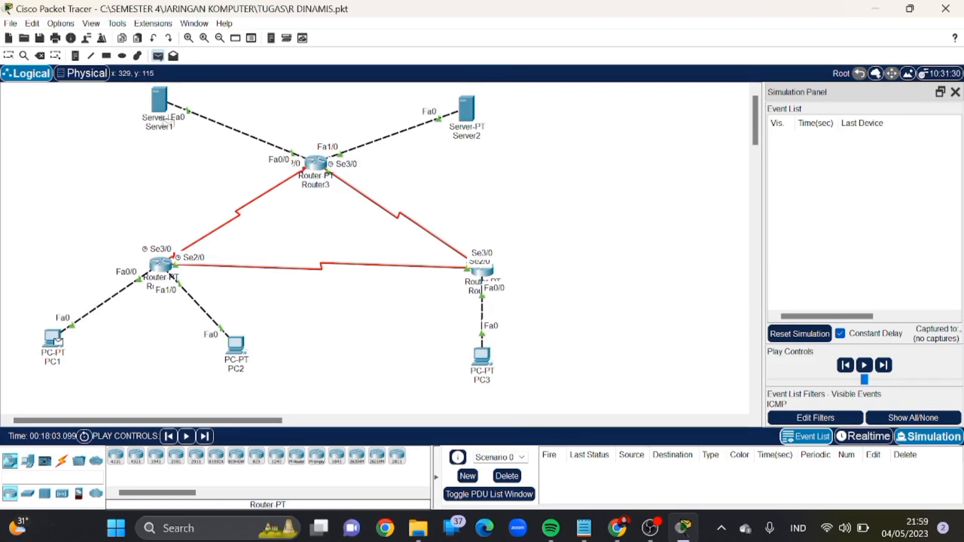
click(162, 98)
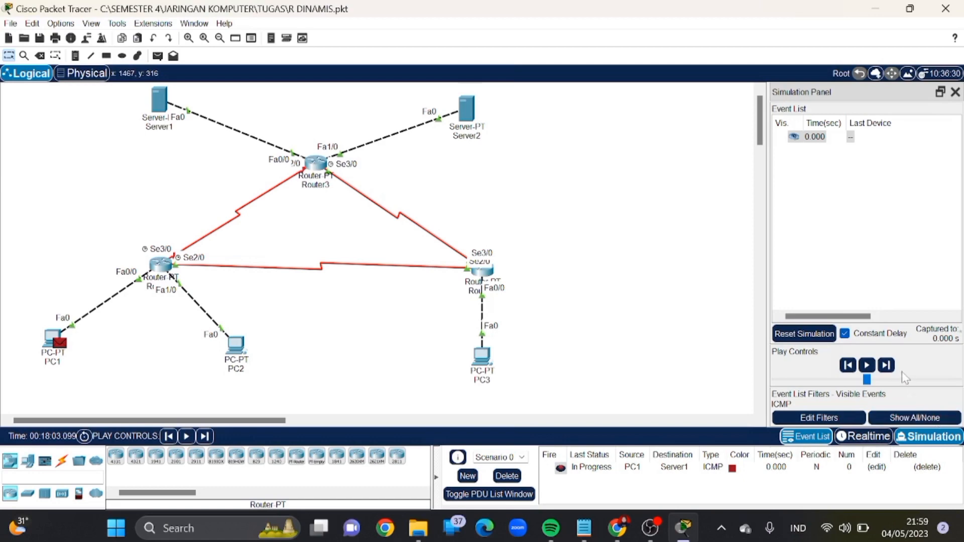
Step the PC1-to-Server1 PDU forward one event at a time until its reply reaches PC1, then delete the scenario.
click(886, 366)
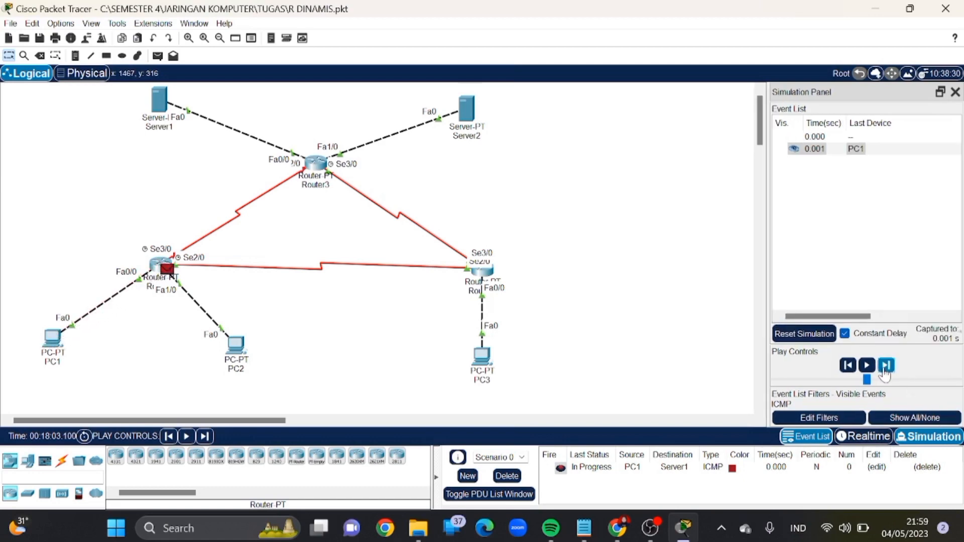
click(886, 366)
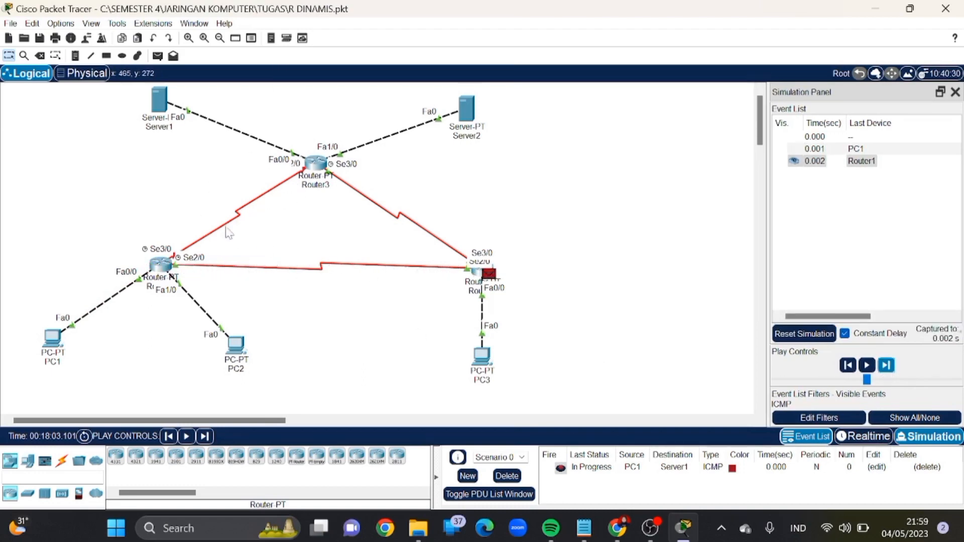
mouse_move(171, 276)
click(887, 366)
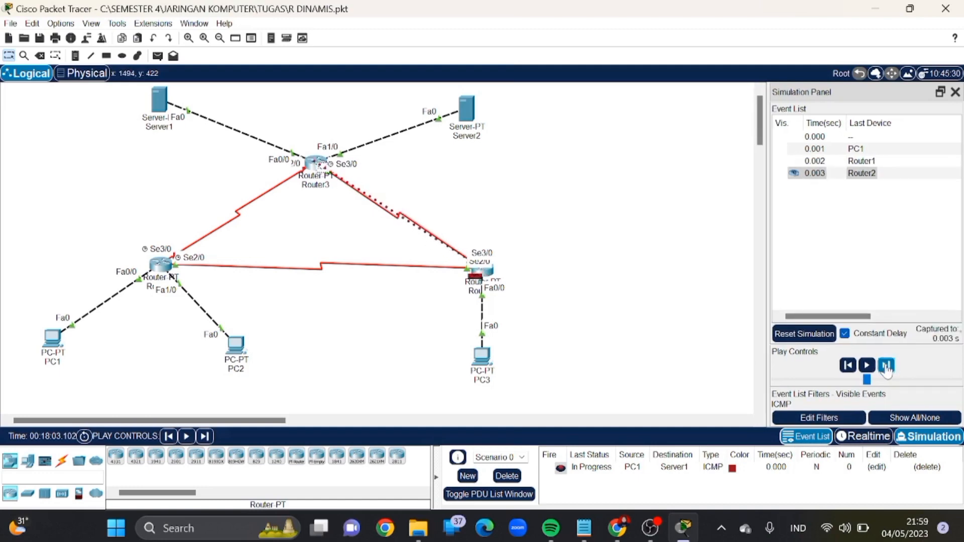
click(887, 366)
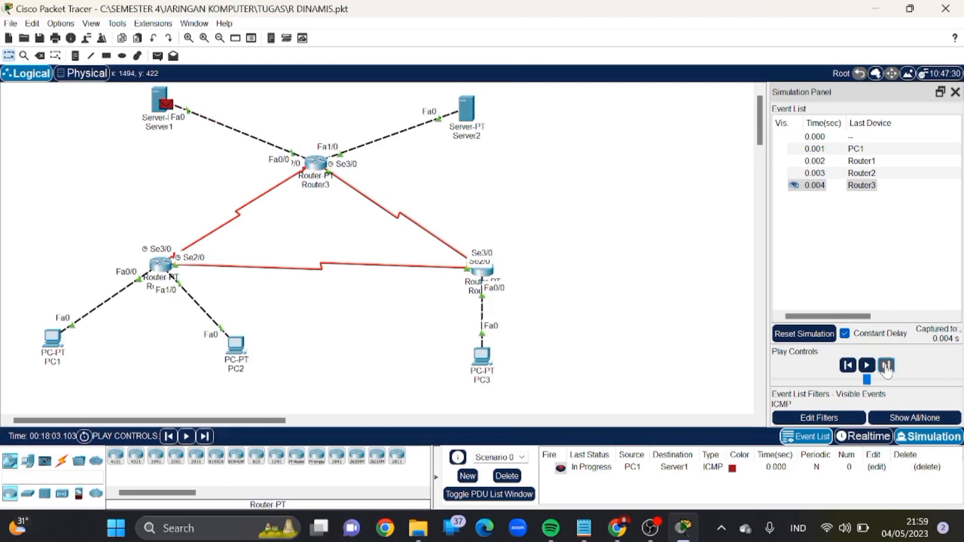
click(887, 366)
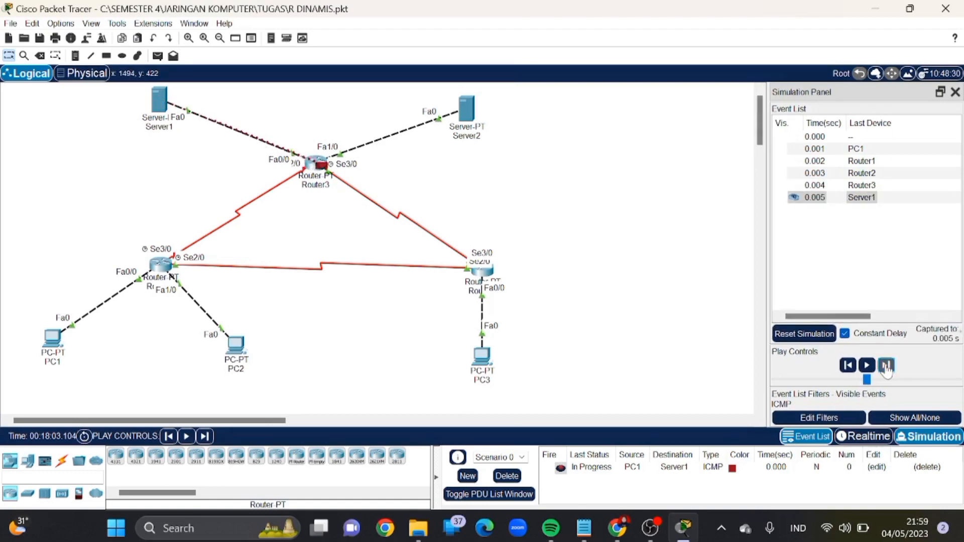
click(886, 366)
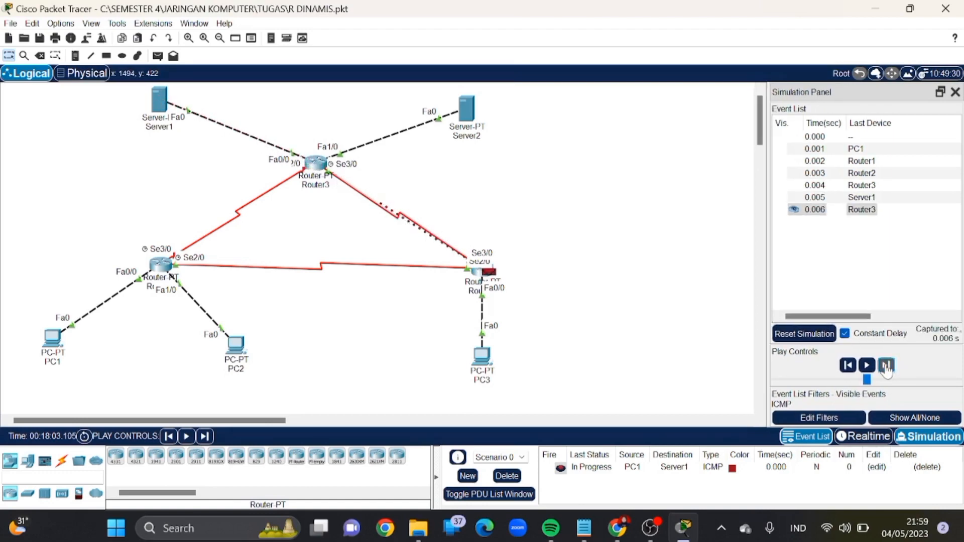
click(886, 366)
click(886, 366)
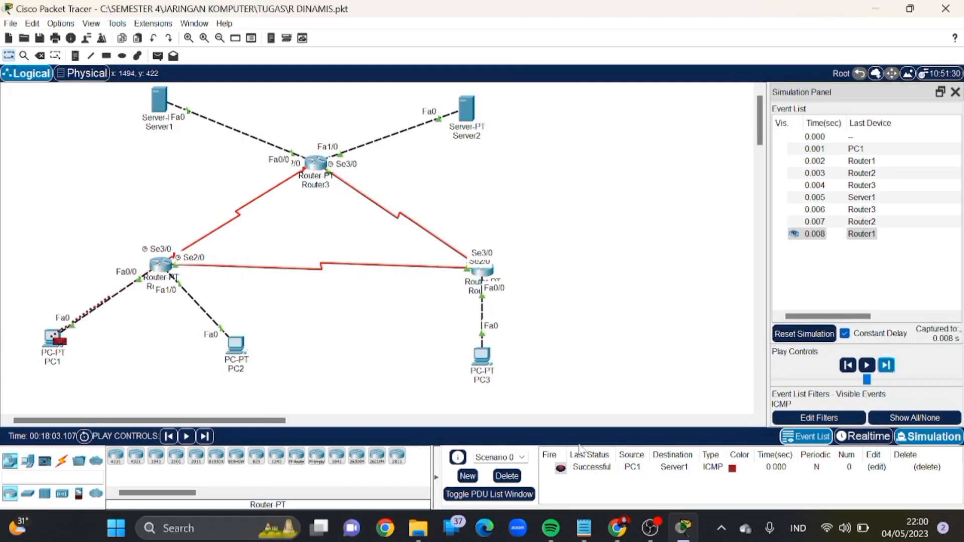
click(511, 477)
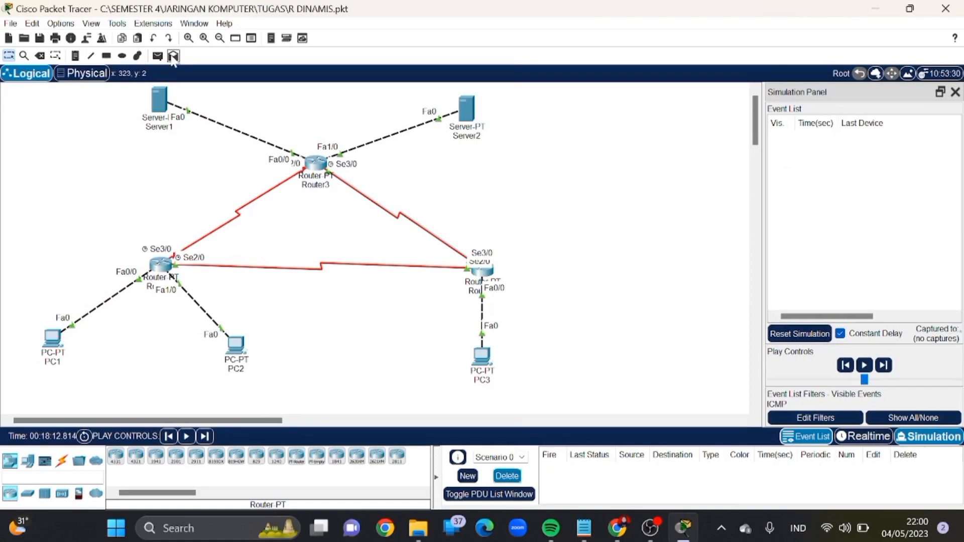
Add a simple PDU with PC1 as the source and Server2 as the destination.
click(158, 56)
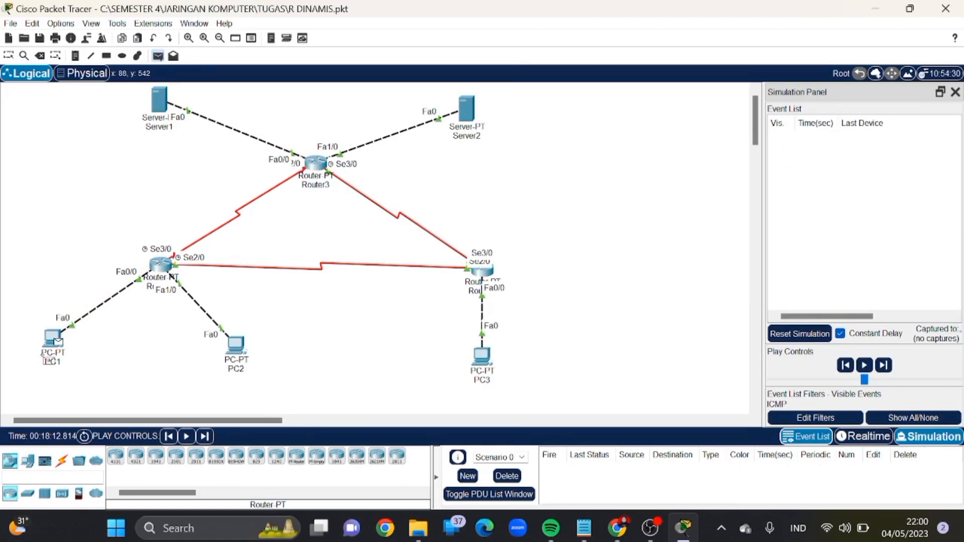
click(57, 342)
click(467, 108)
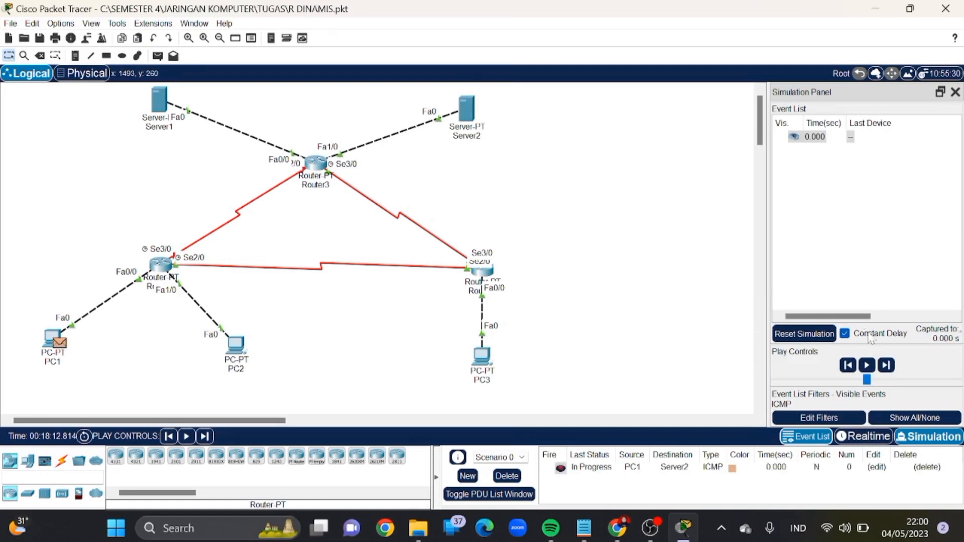
Advance the PC1-to-Server2 PDU event by event until its reply returns to PC1, check its status, and delete the scenario.
click(886, 365)
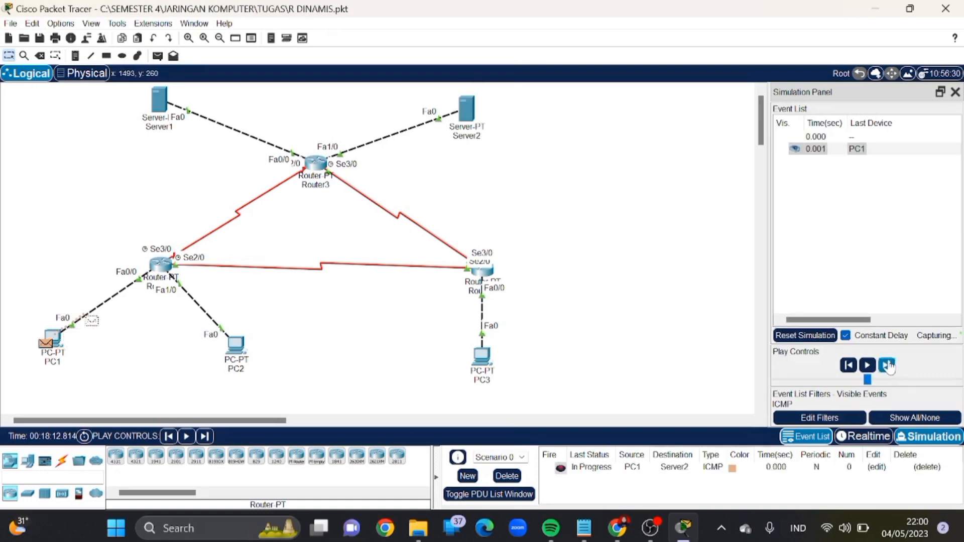
click(890, 367)
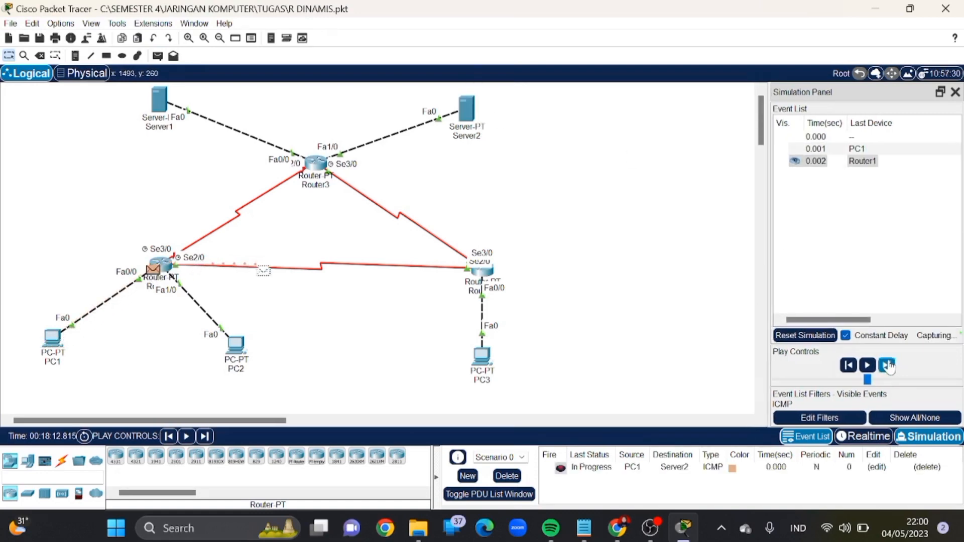
click(889, 367)
click(888, 367)
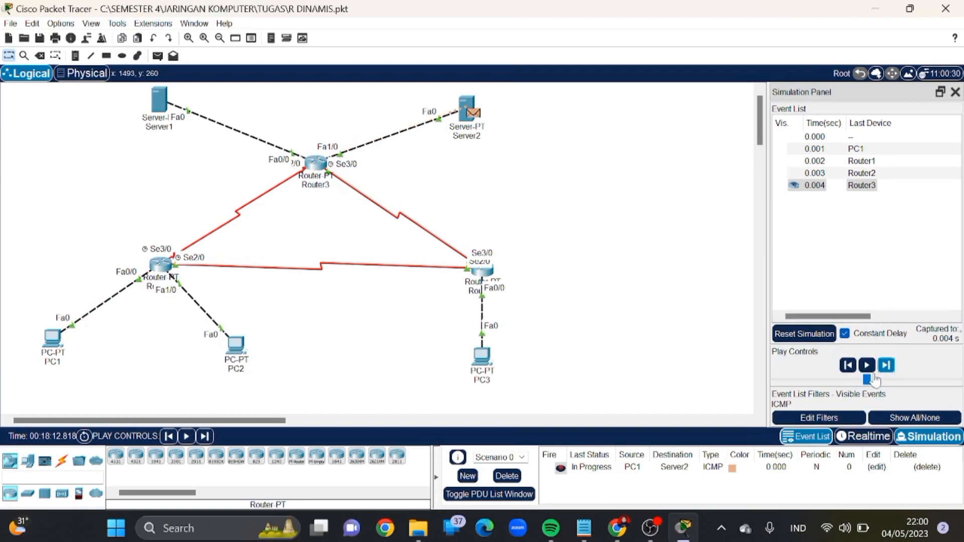
click(883, 373)
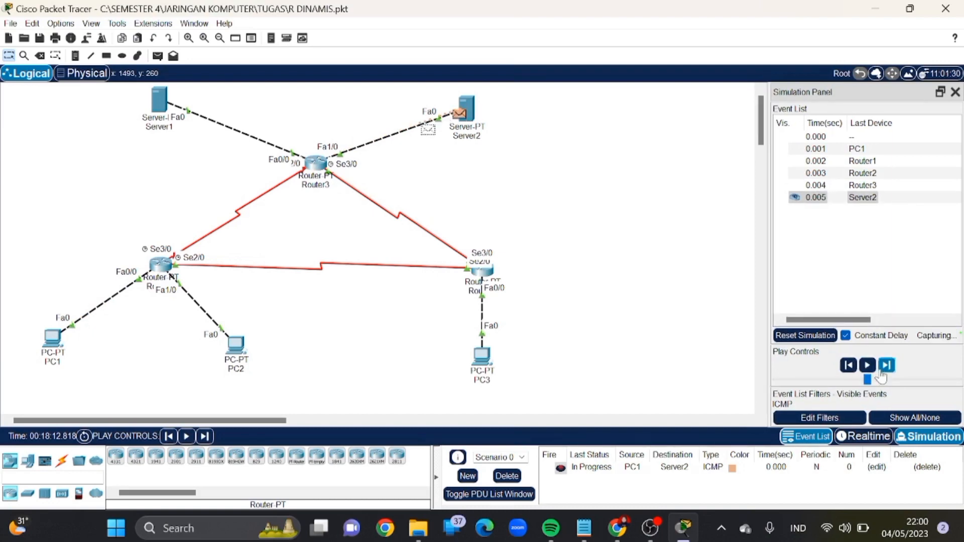
click(882, 368)
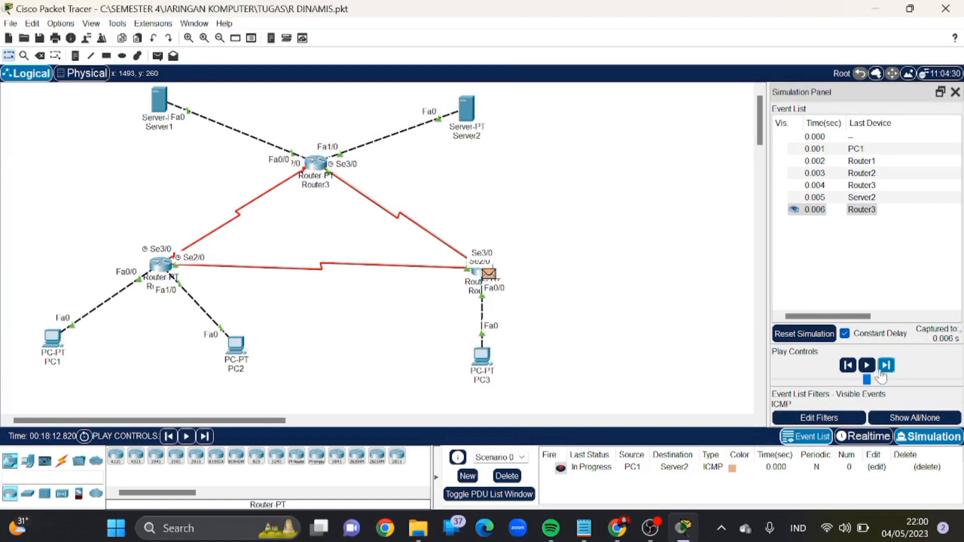
click(882, 373)
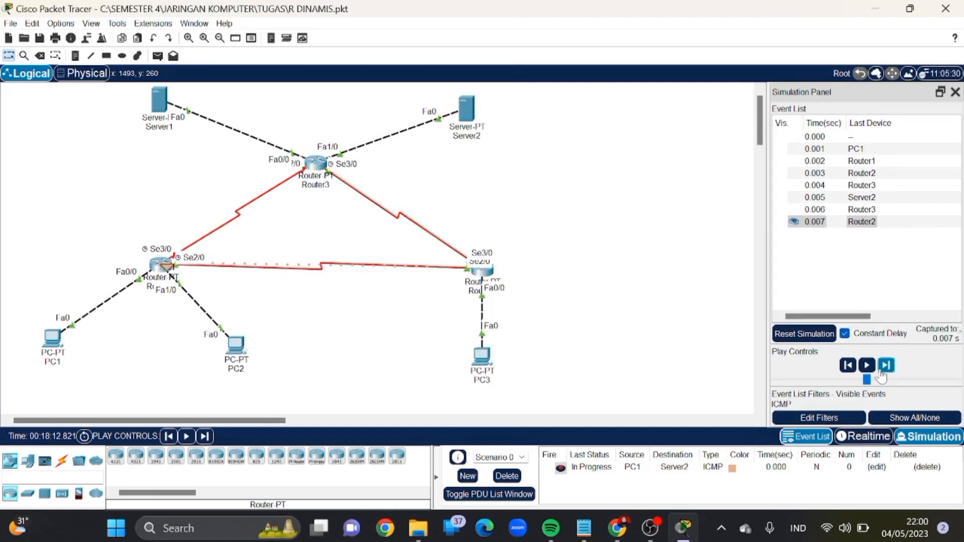
click(882, 372)
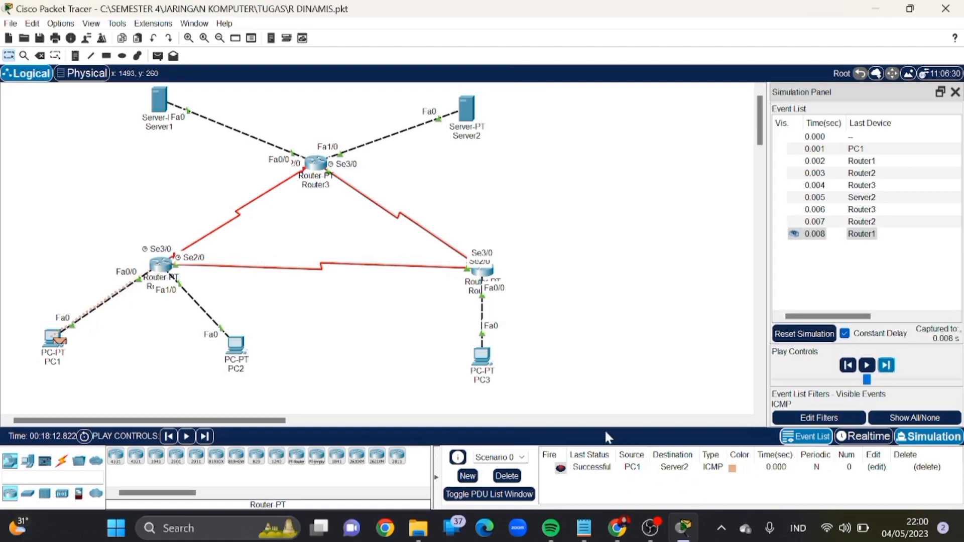
click(515, 478)
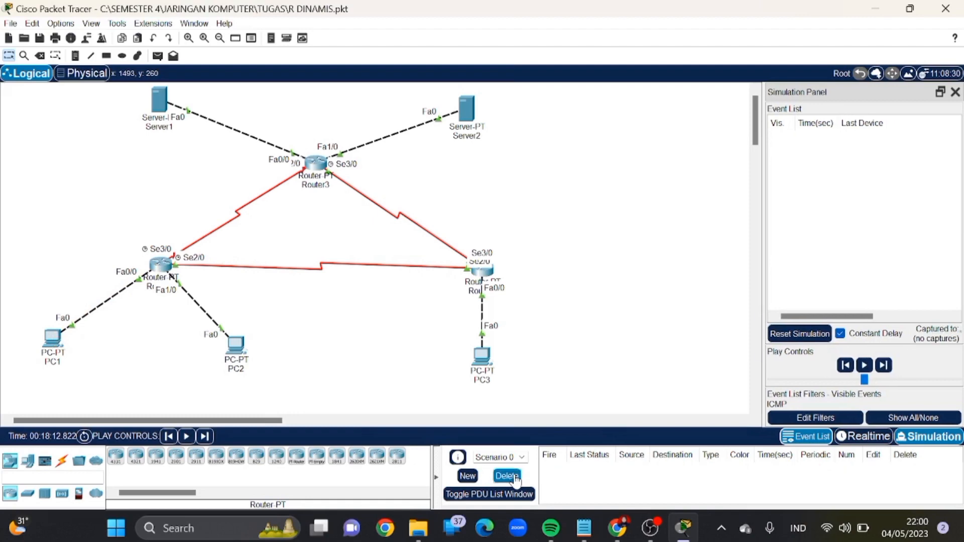
Add a simple PDU with PC3 as the source and PC1 as the destination.
click(157, 55)
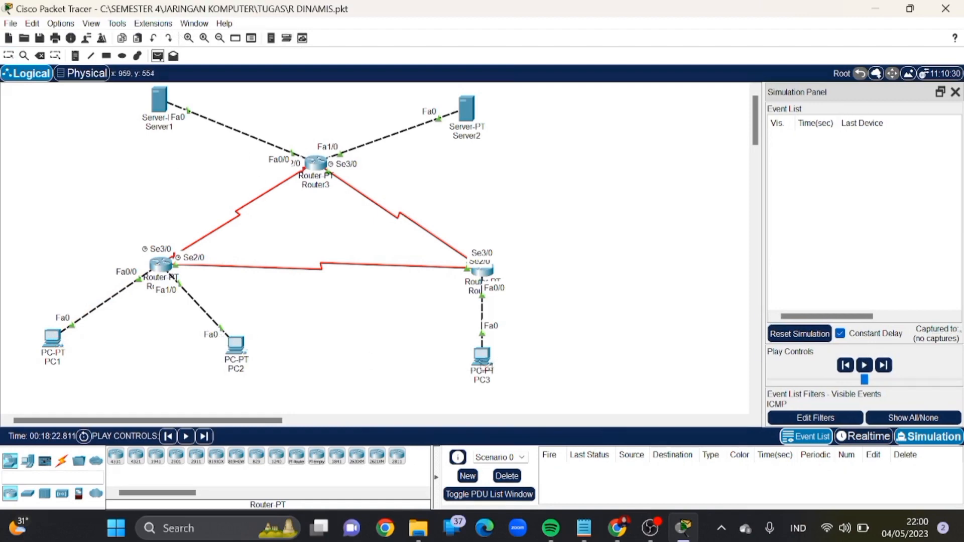
click(481, 359)
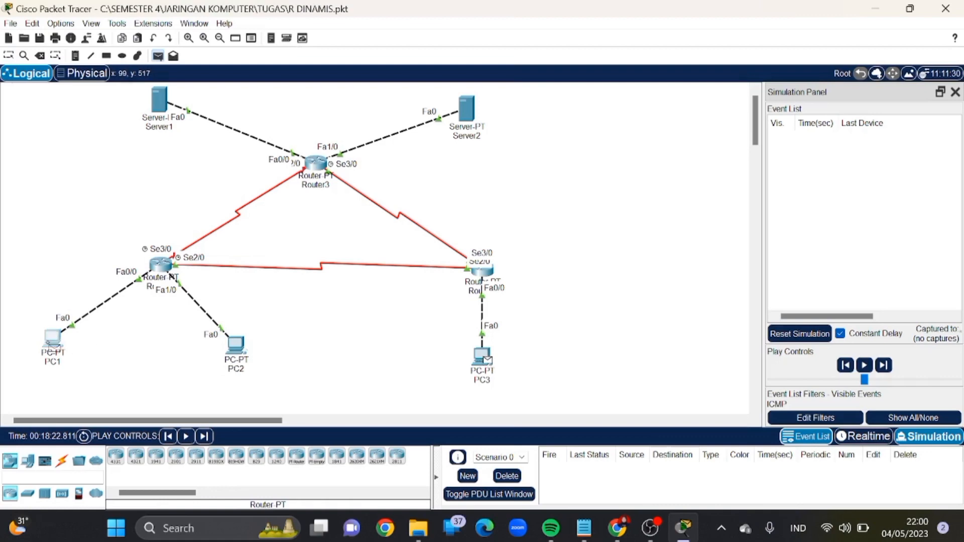
click(52, 342)
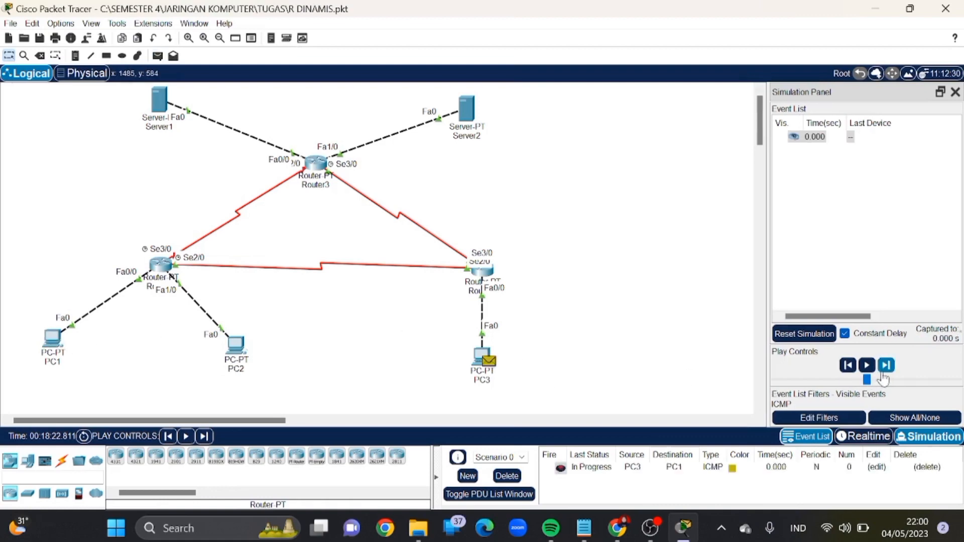
Step the PC3-to-PC1 PDU through each event until its reply reaches PC3, check its status, and delete the scenario.
click(885, 371)
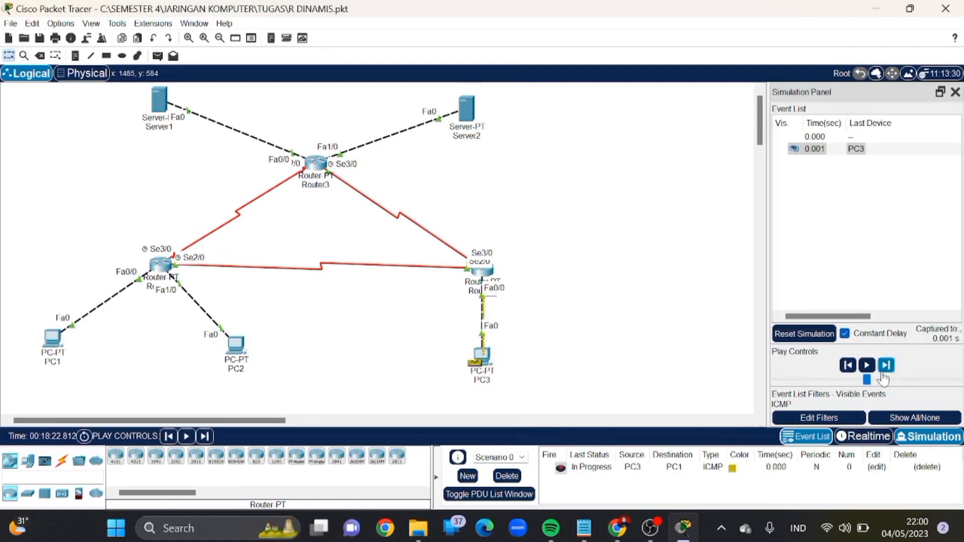
click(883, 372)
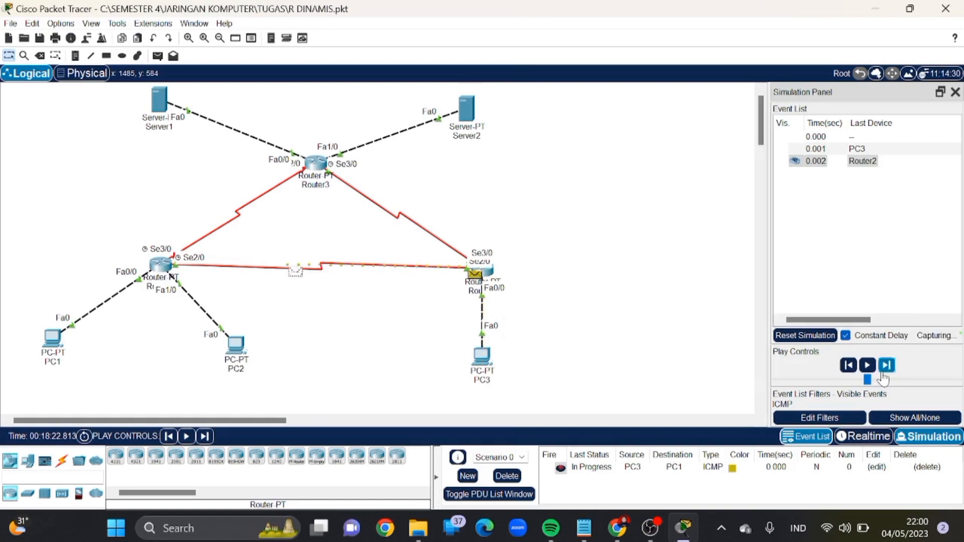
click(884, 372)
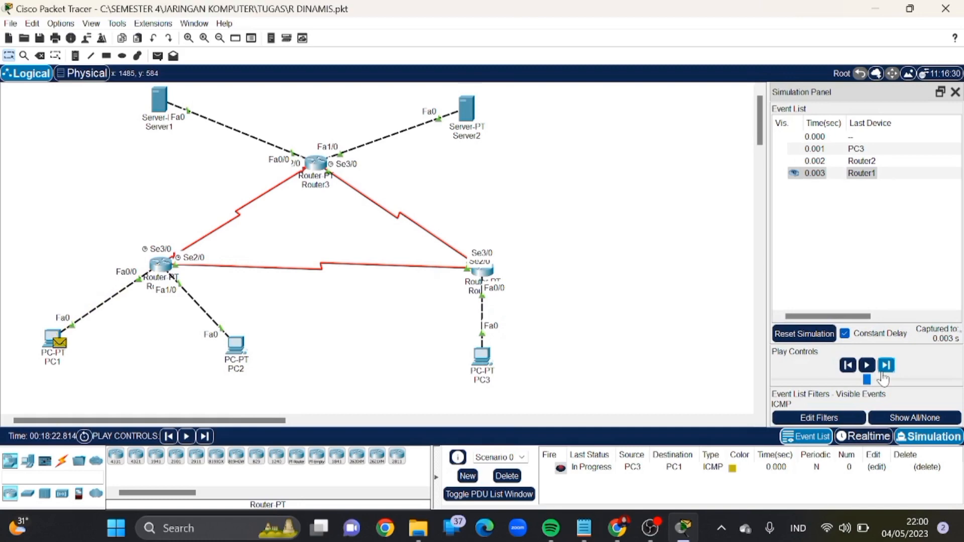
click(884, 372)
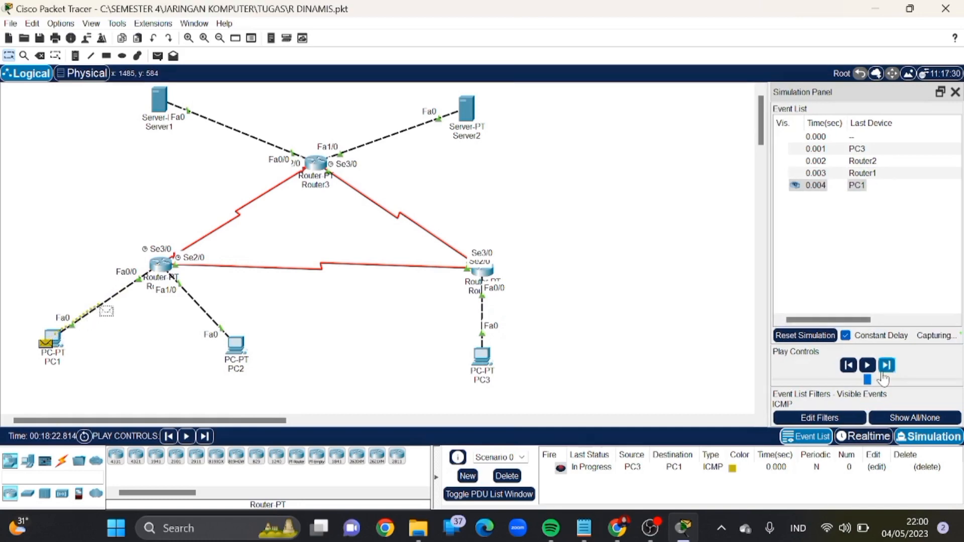
click(883, 374)
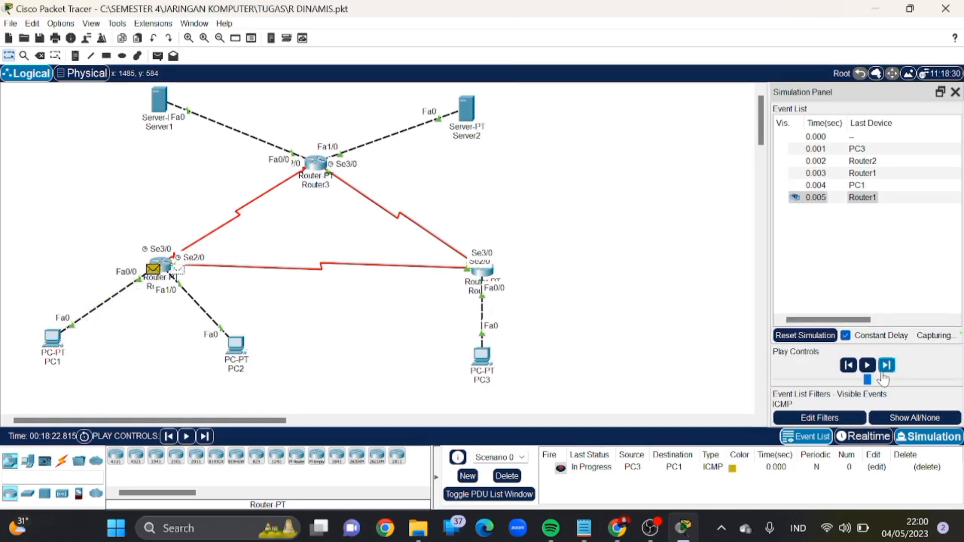
click(884, 374)
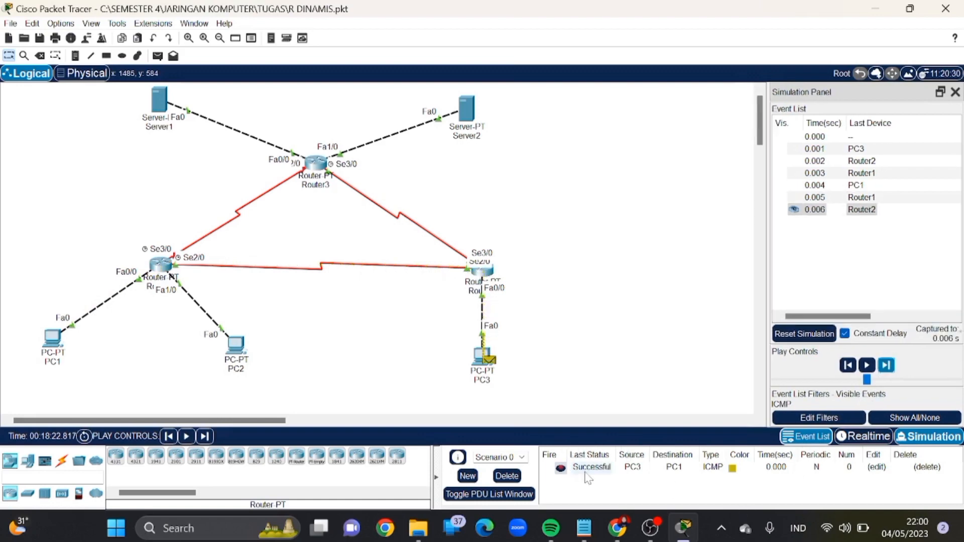
click(509, 477)
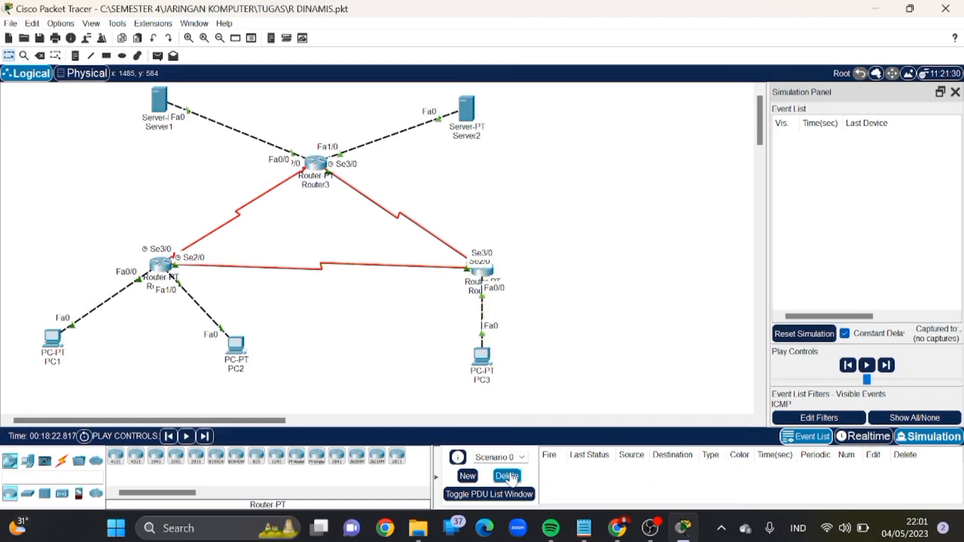
Add a simple PDU with PC3 as the source and PC2 as the destination.
click(157, 57)
click(481, 358)
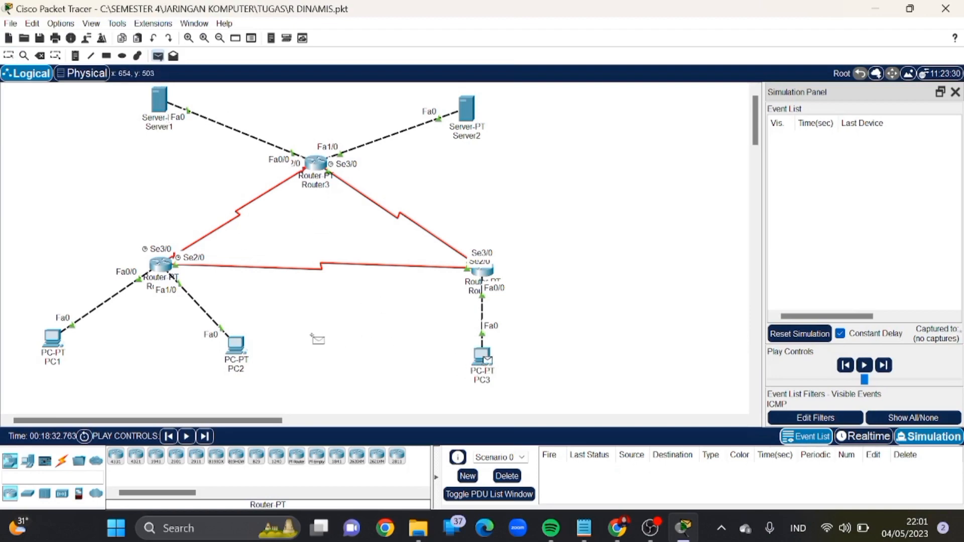
click(235, 345)
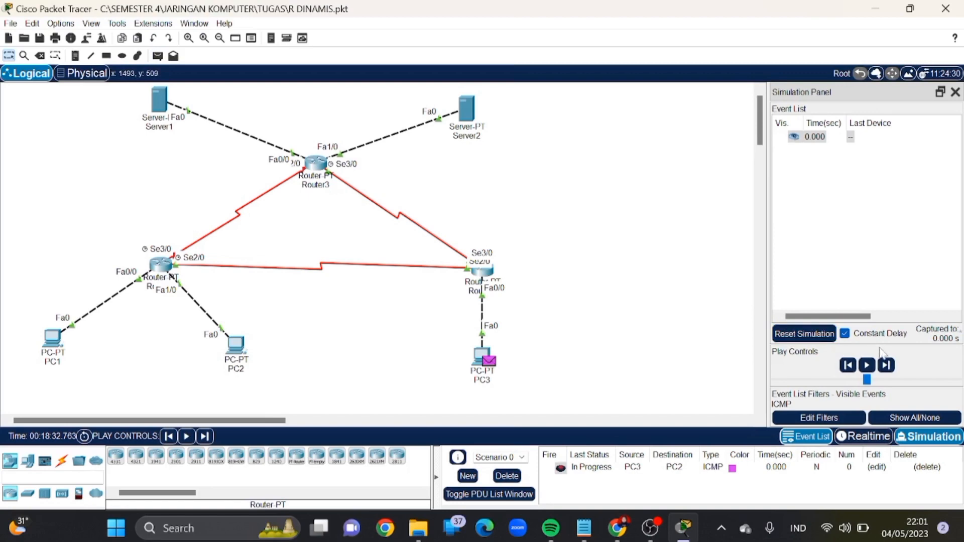
Step the PC3-to-PC2 PDU through each event until its reply reaches PC3, and delete the scenario.
click(888, 367)
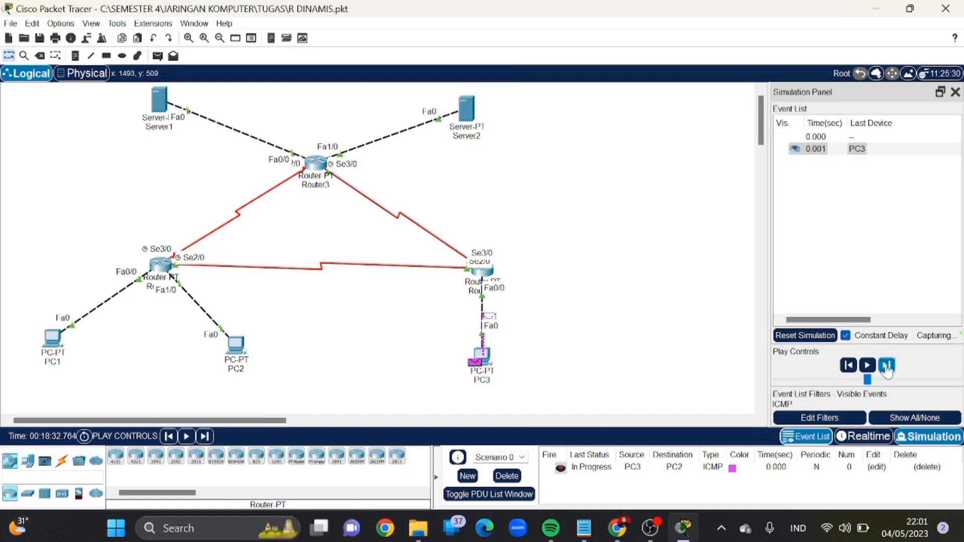
click(888, 367)
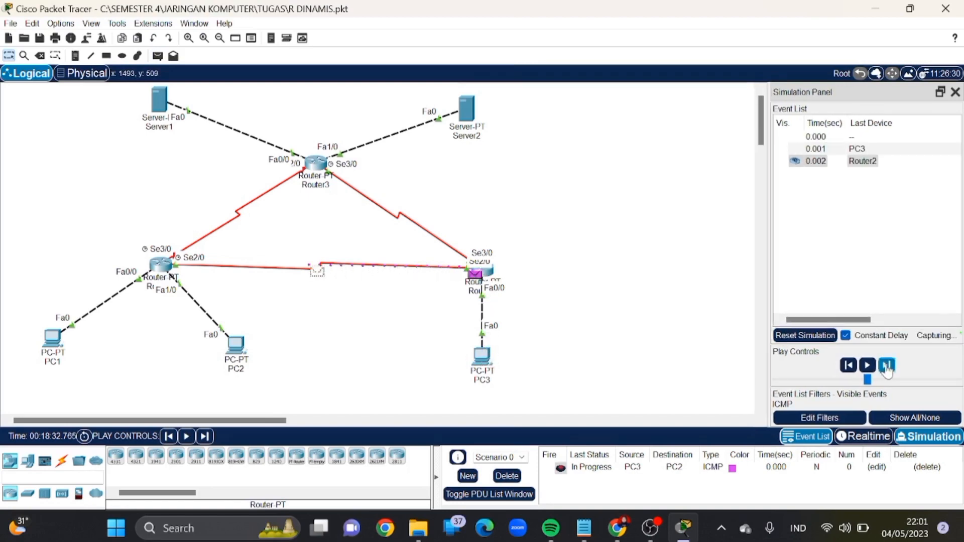
click(888, 366)
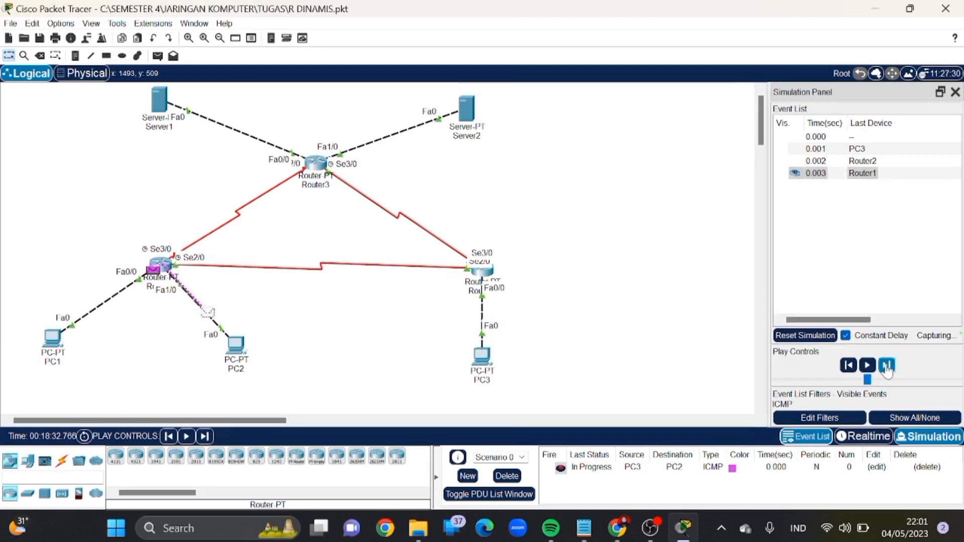
click(887, 367)
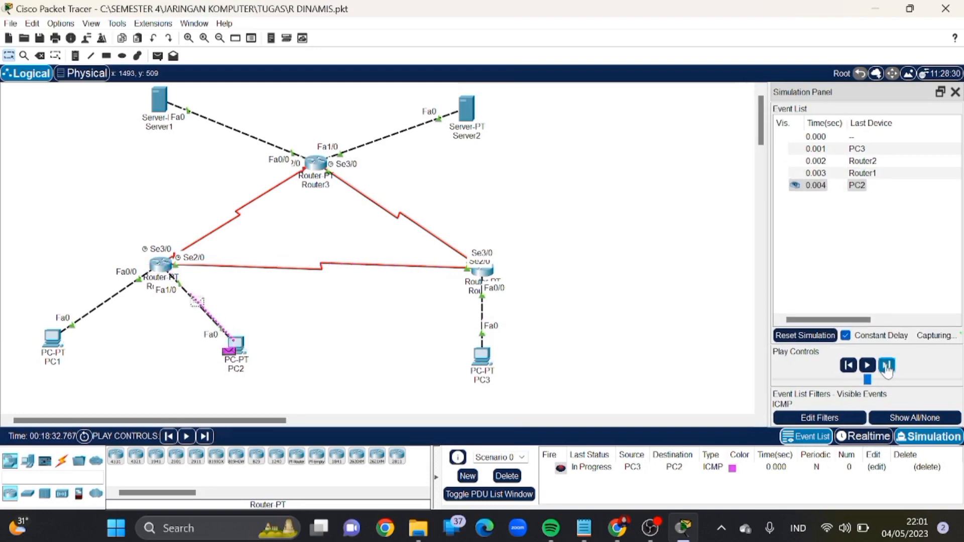
click(887, 367)
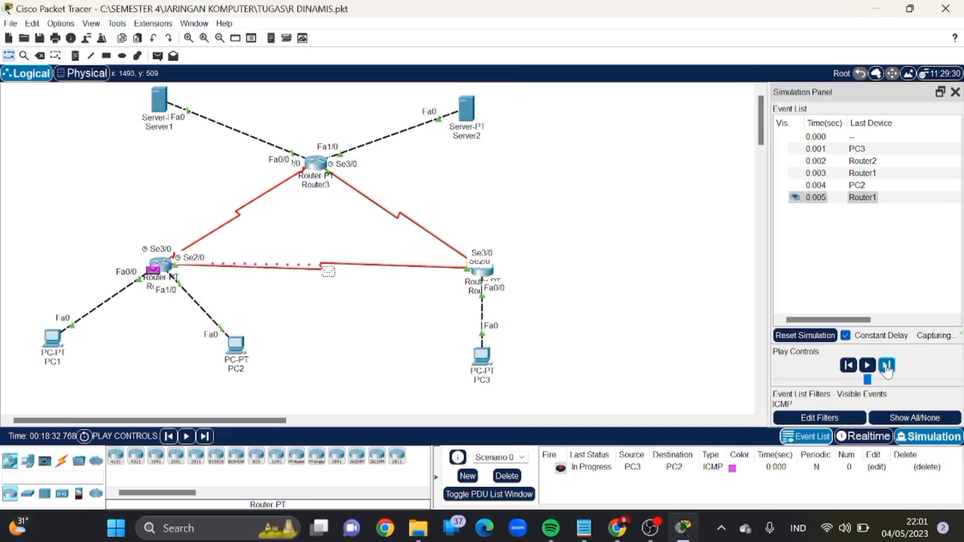
click(887, 367)
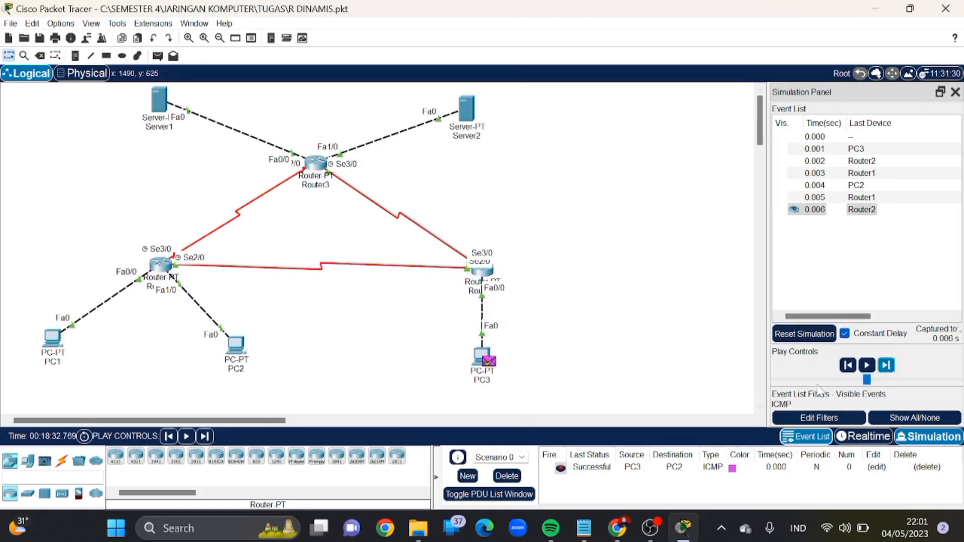
click(513, 478)
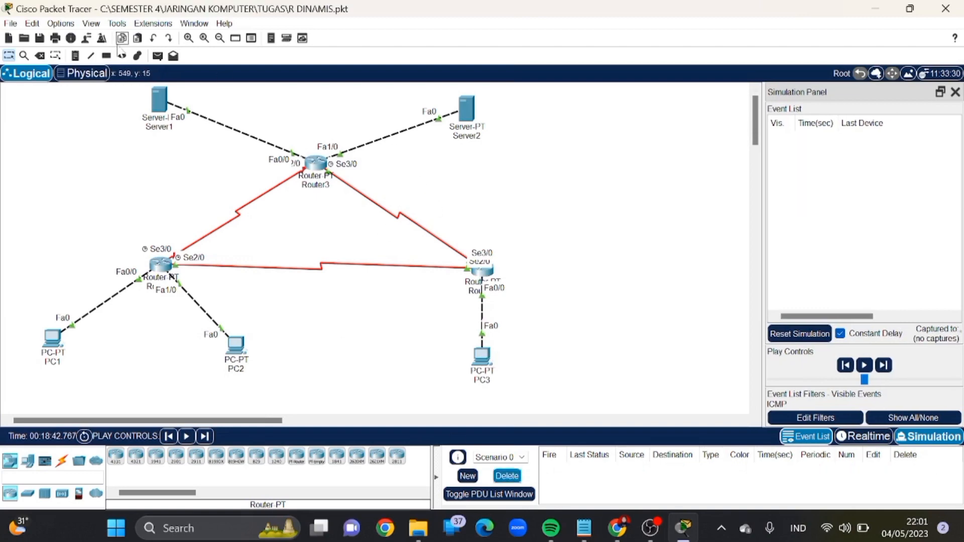
Add a simple PDU with PC3 as the source and Server1 as the destination.
click(157, 56)
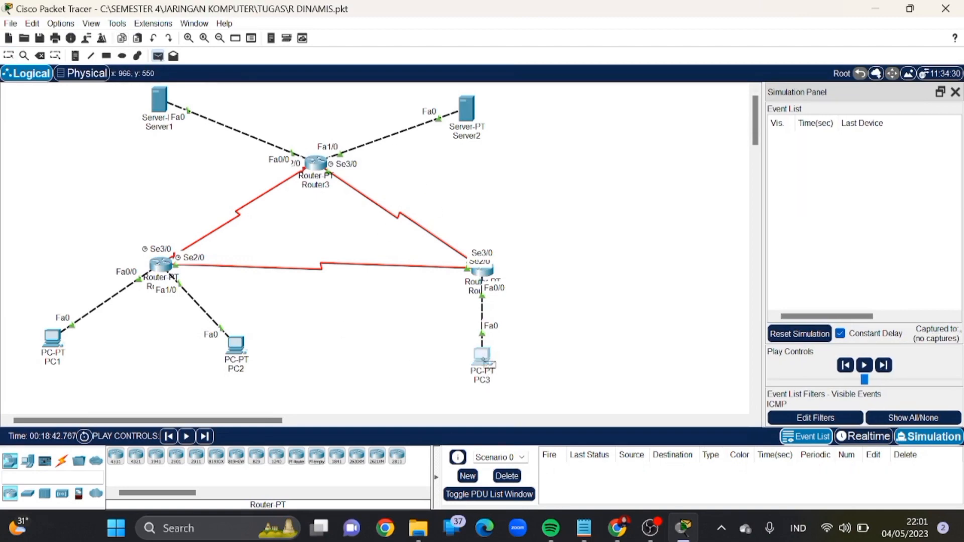
click(156, 102)
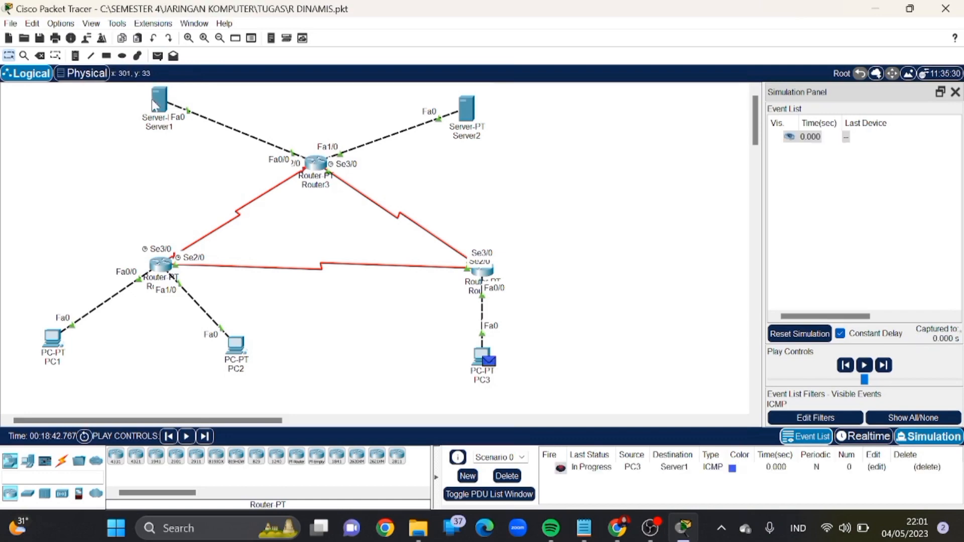
Advance the PC3-to-Server1 PDU event by event until its reply returns to PC3, and delete the scenario.
click(887, 366)
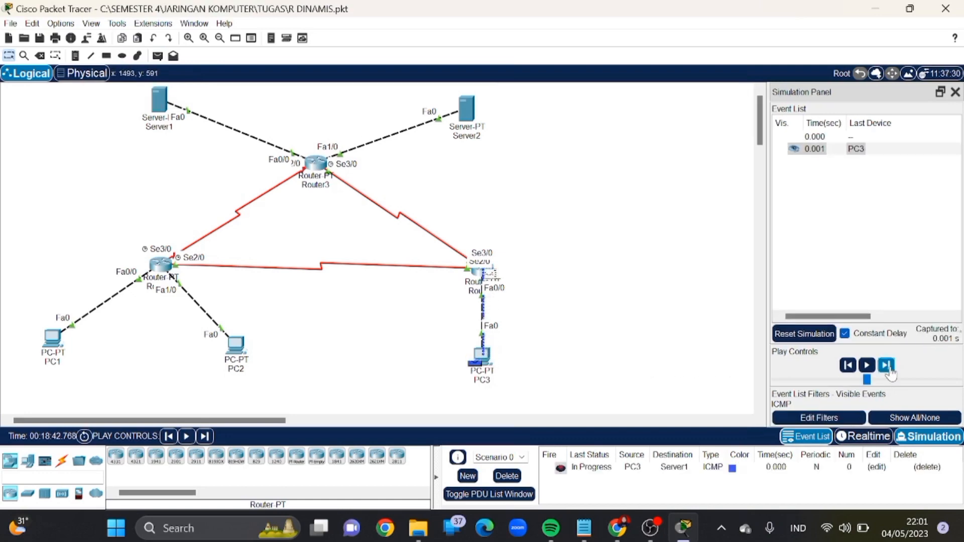
click(886, 366)
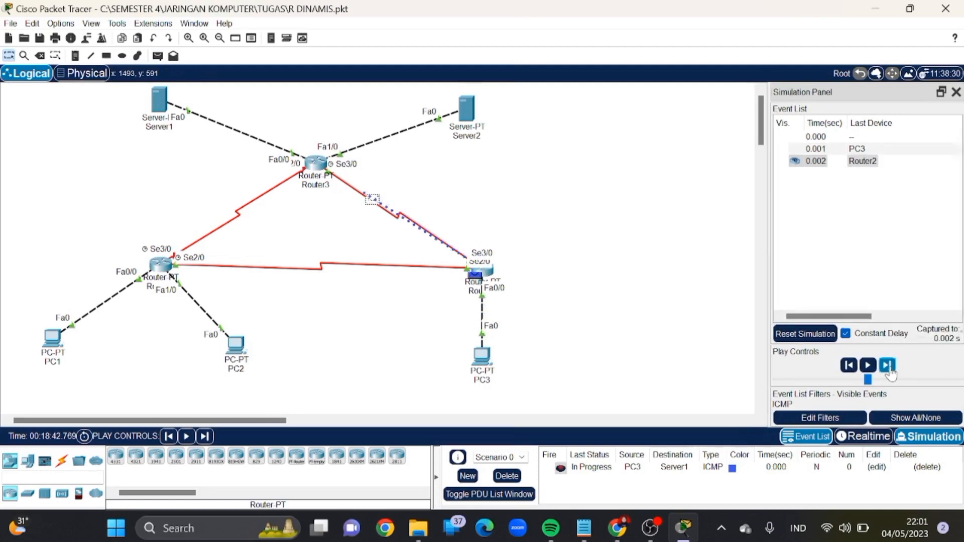
click(887, 366)
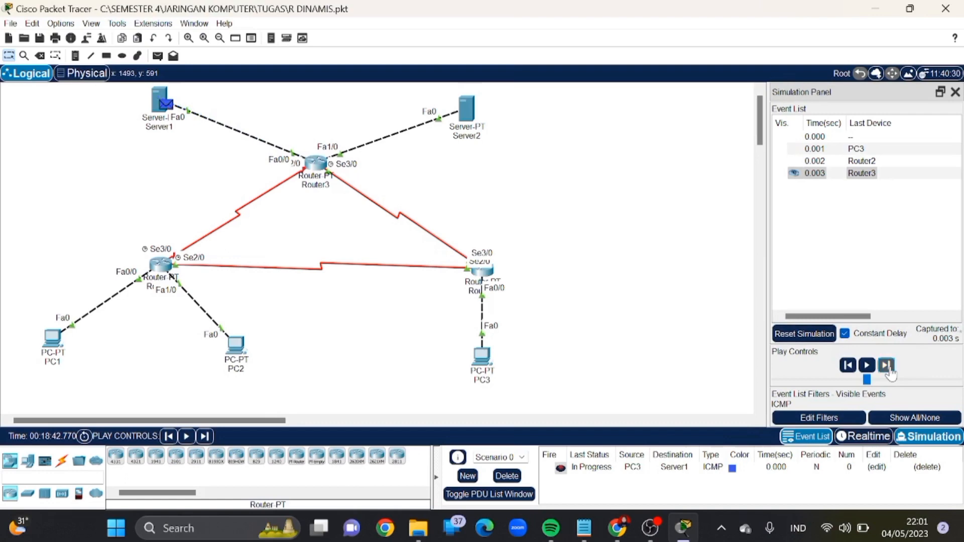
click(886, 366)
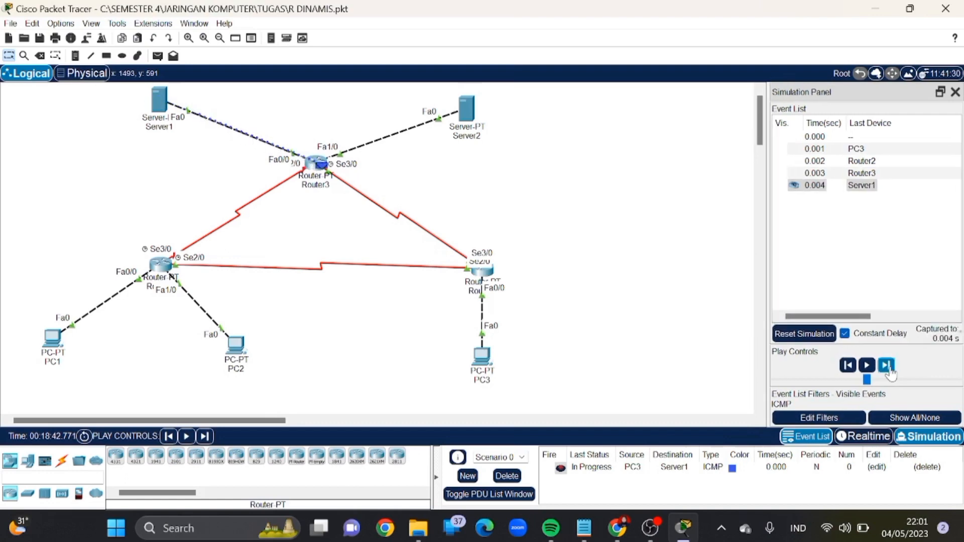
click(887, 366)
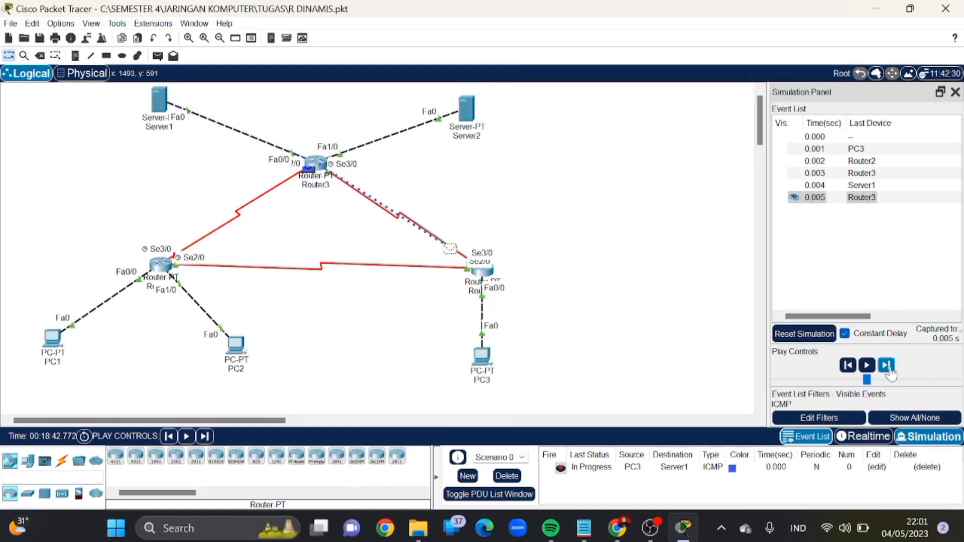
click(888, 367)
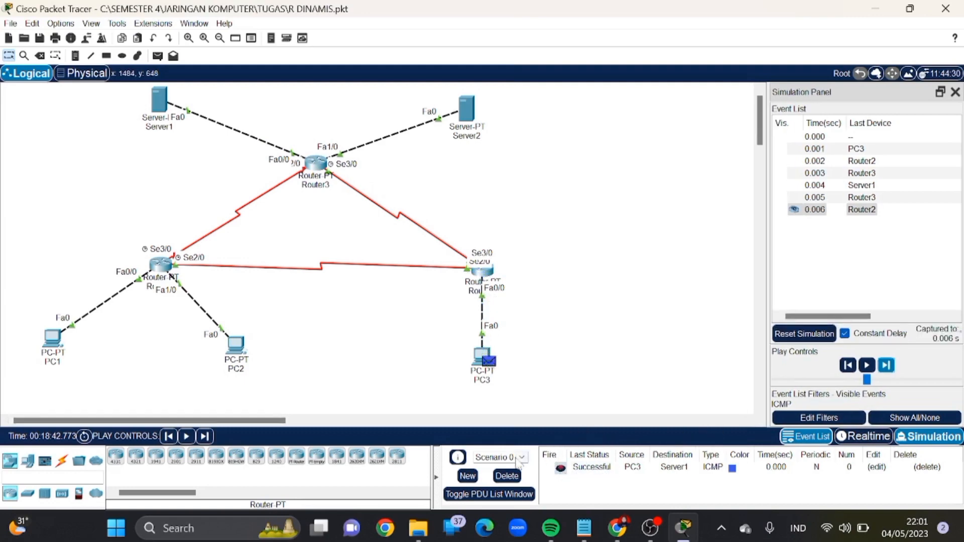
click(507, 475)
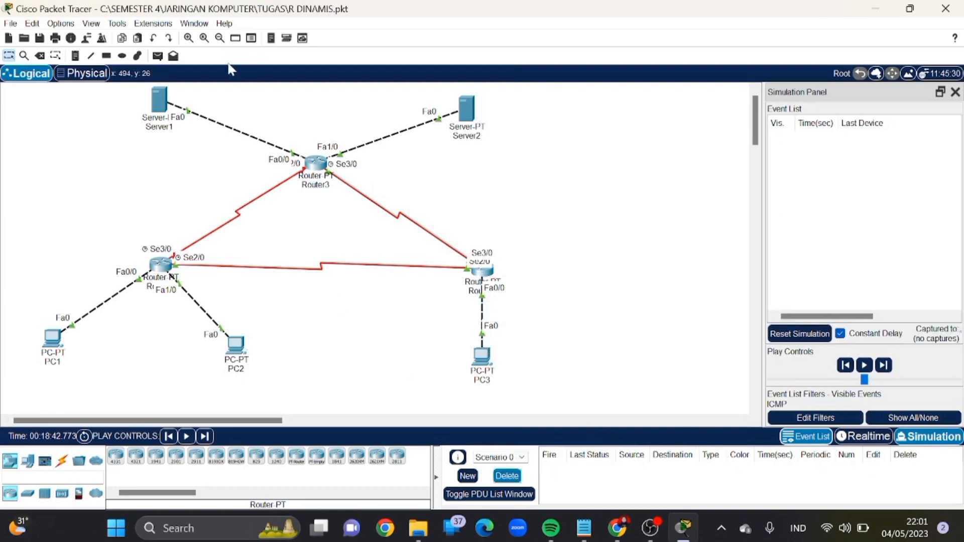
Add a simple PDU with PC3 as the source and Server2 as the destination.
click(157, 55)
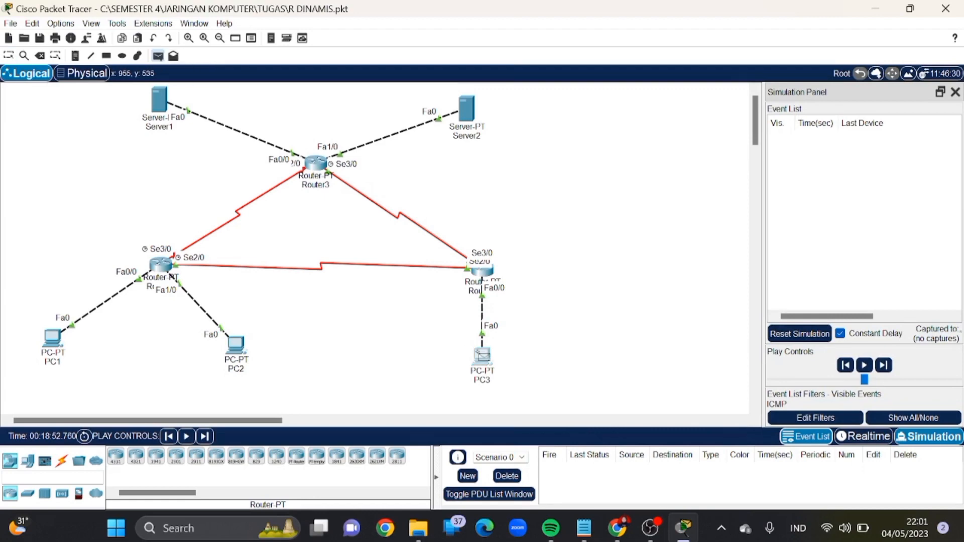
click(482, 355)
click(467, 106)
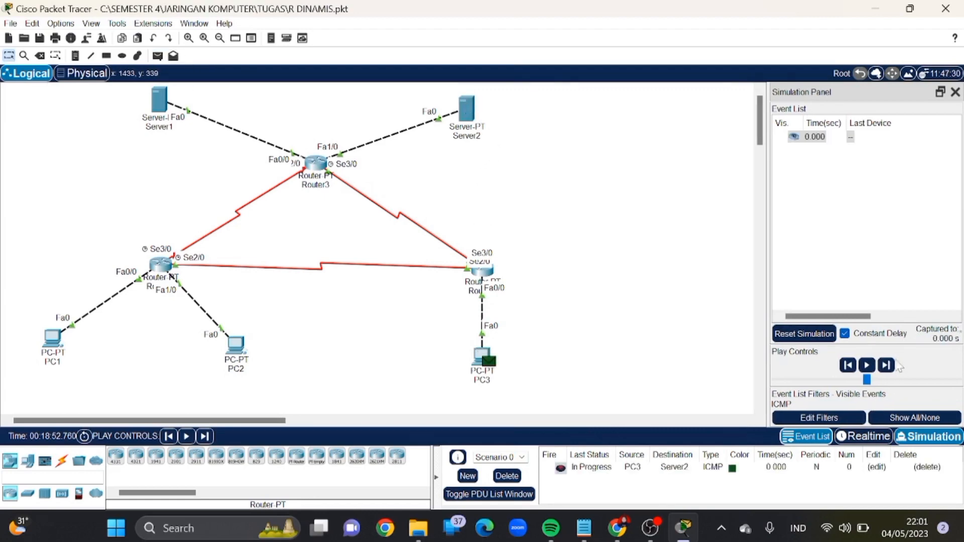
Step the PC3-to-Server2 PDU through each event until its reply reaches PC3, check its status, and delete the scenario.
click(886, 365)
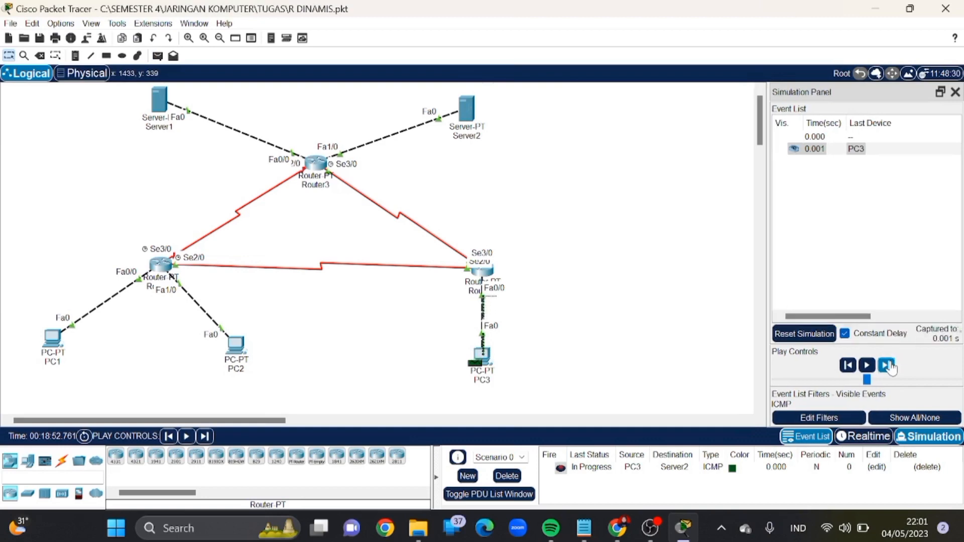
click(887, 365)
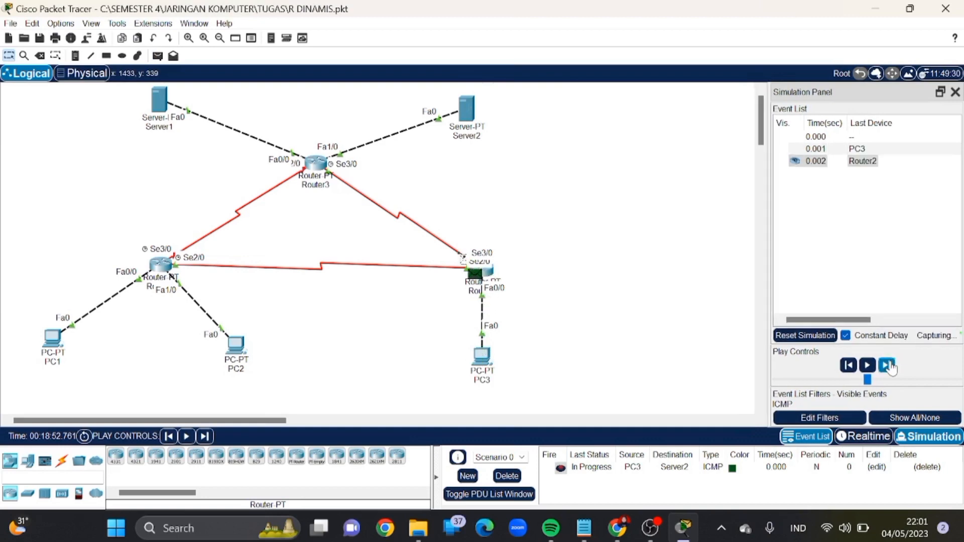
click(887, 365)
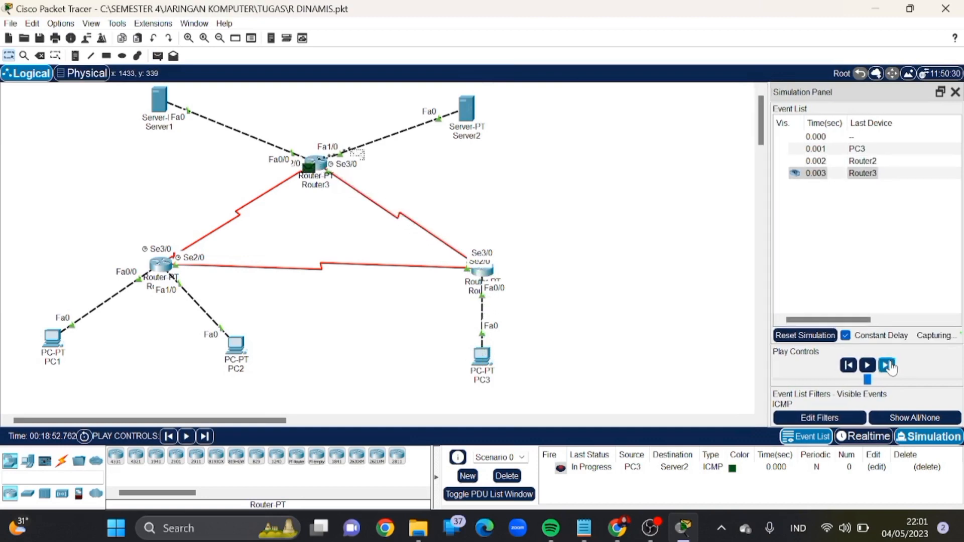
click(887, 366)
click(887, 366)
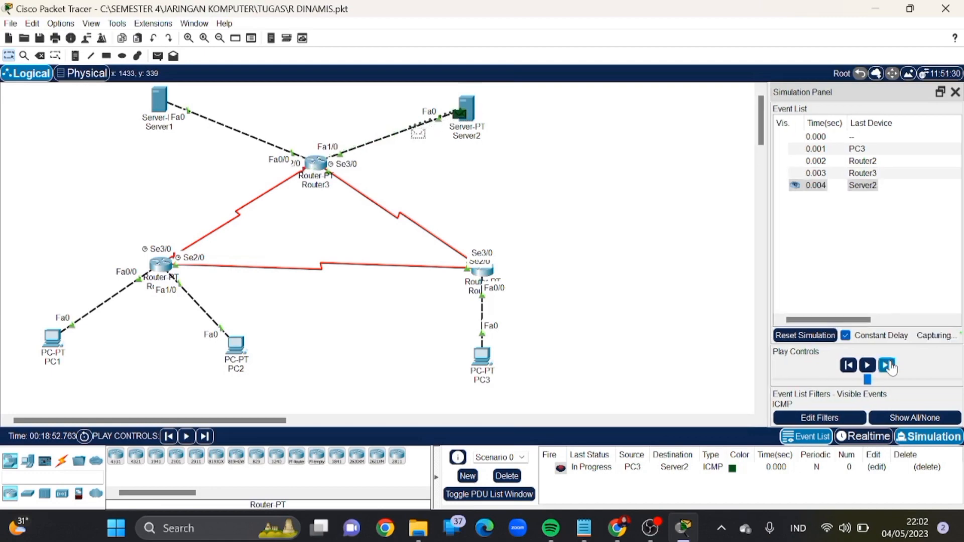
click(886, 366)
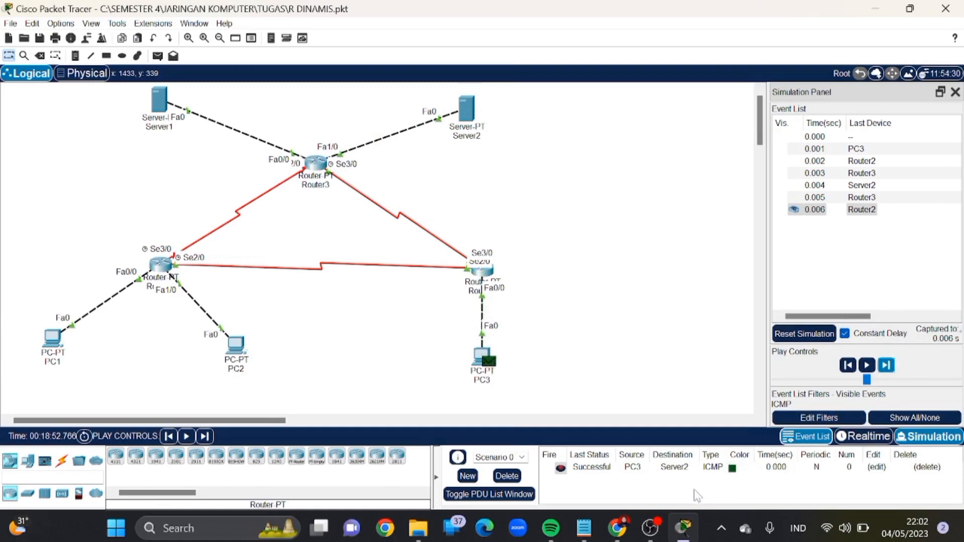
click(607, 468)
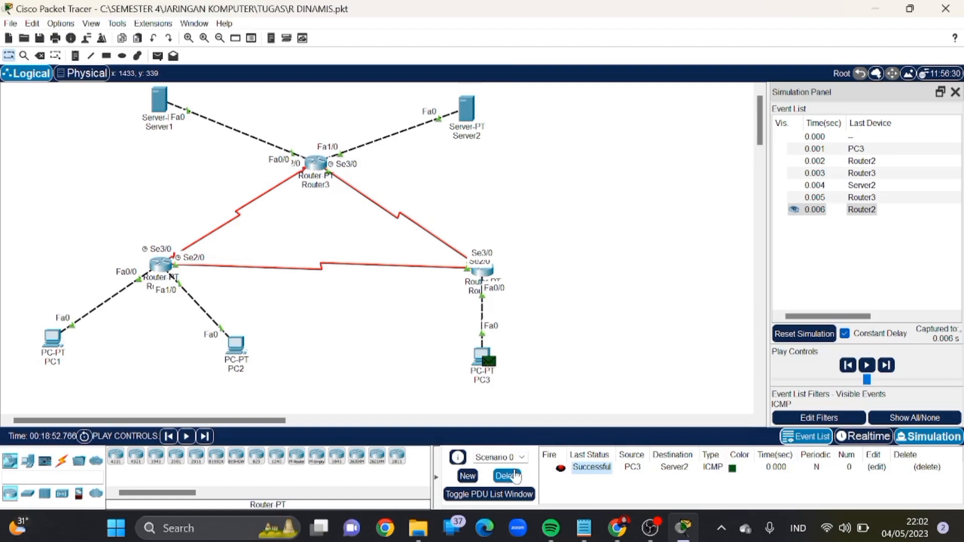
click(515, 475)
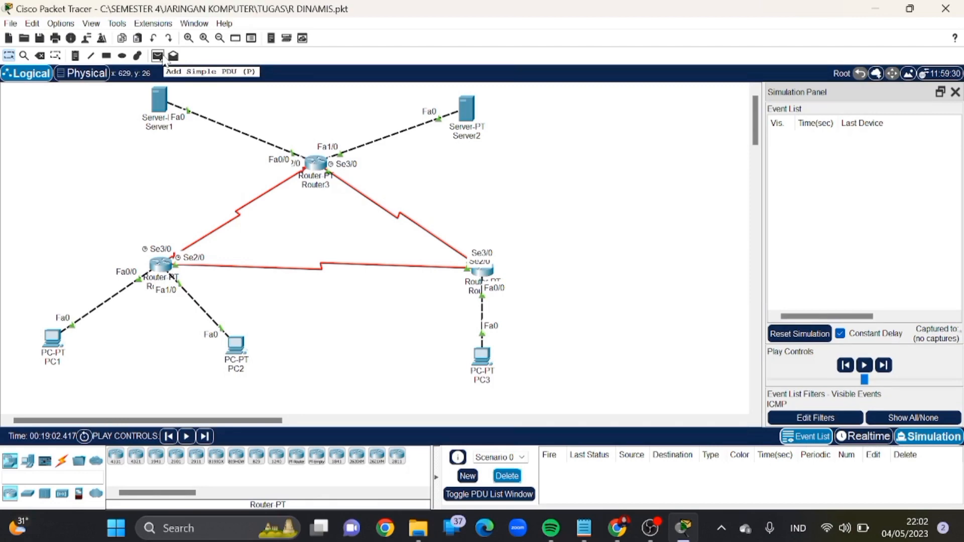
Add a simple PDU with Server1 as the source and Server2 as the destination.
click(158, 56)
click(161, 103)
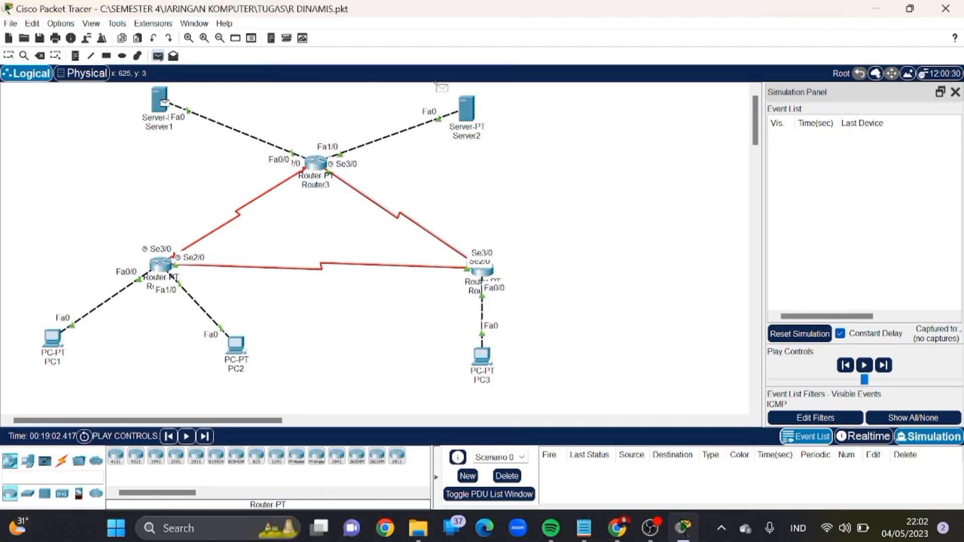
click(467, 108)
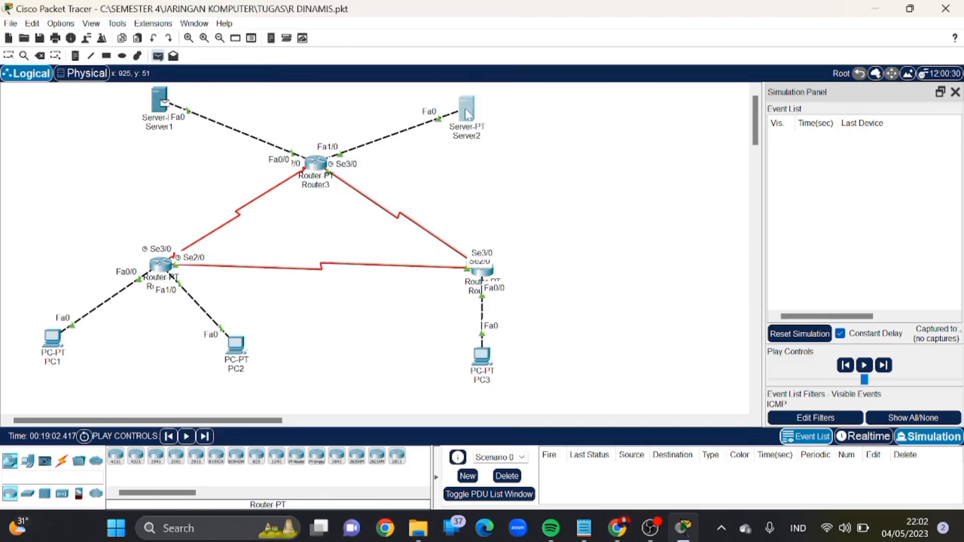
Advance the Server1-to-Server2 PDU event by event until its reply returns to Server1, and delete the scenario.
click(887, 366)
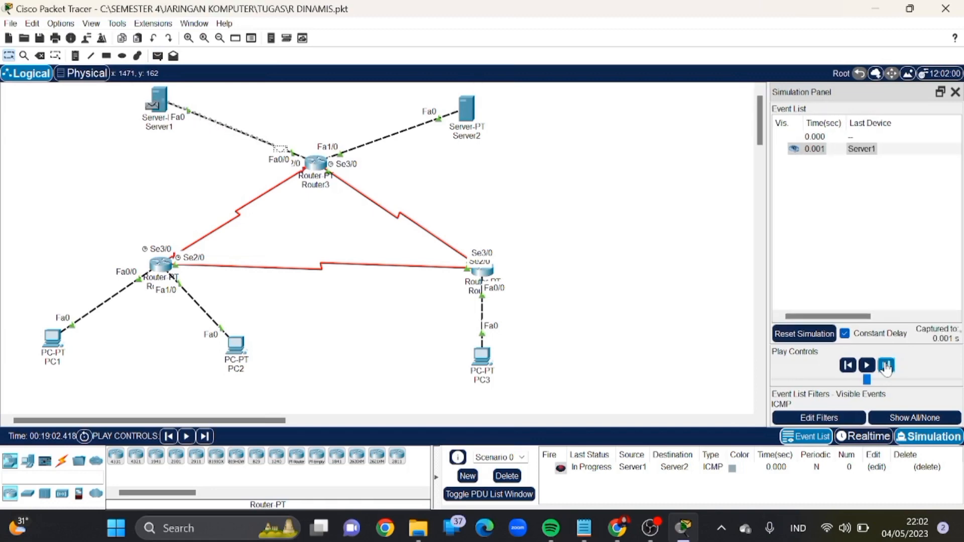
click(886, 366)
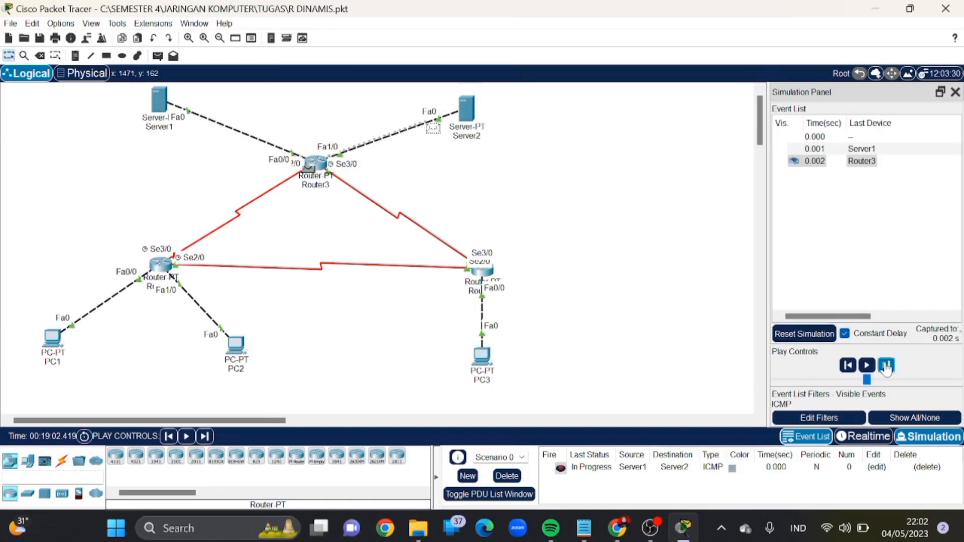
click(887, 366)
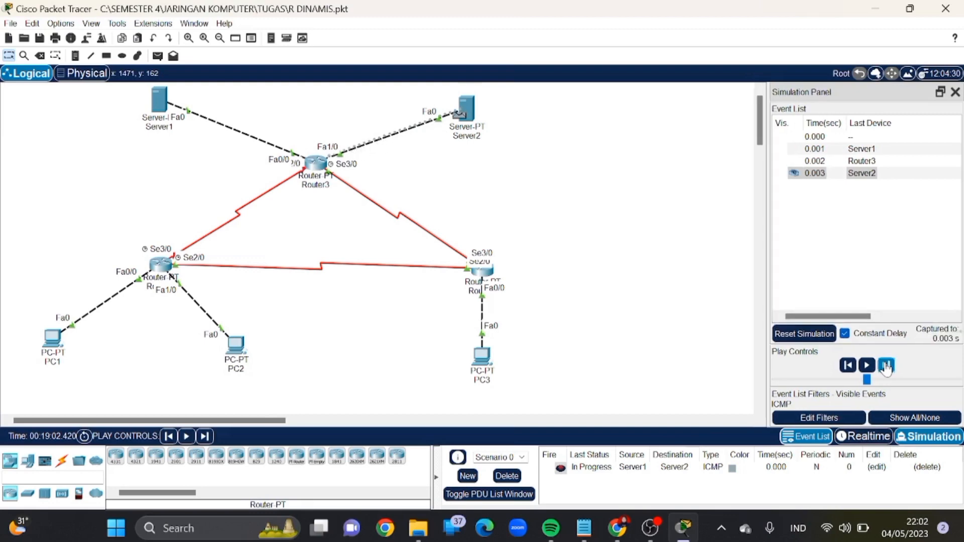
click(887, 365)
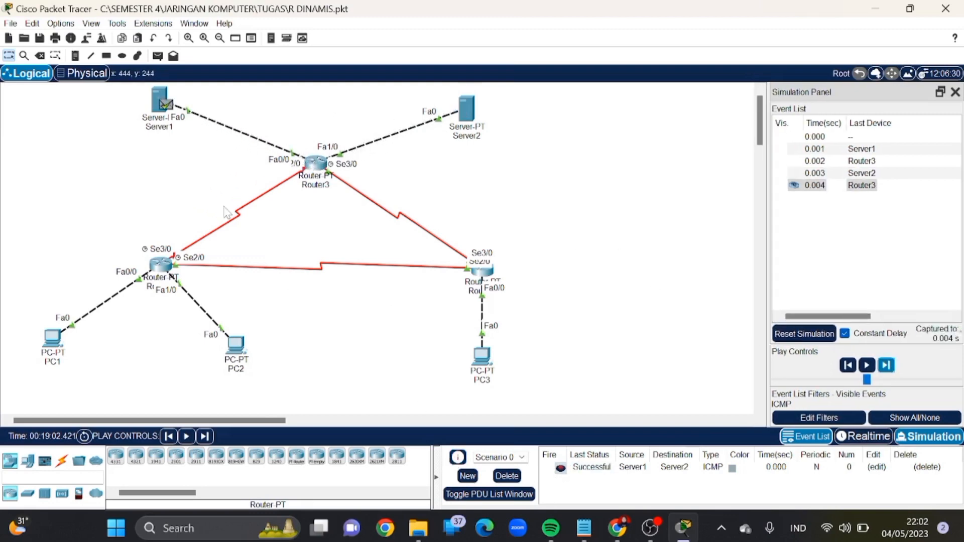
click(506, 476)
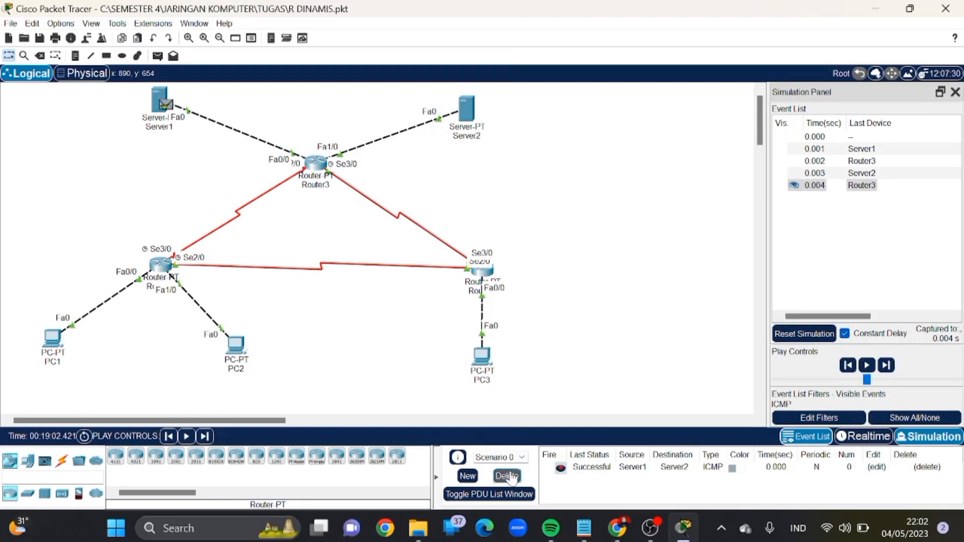
click(158, 57)
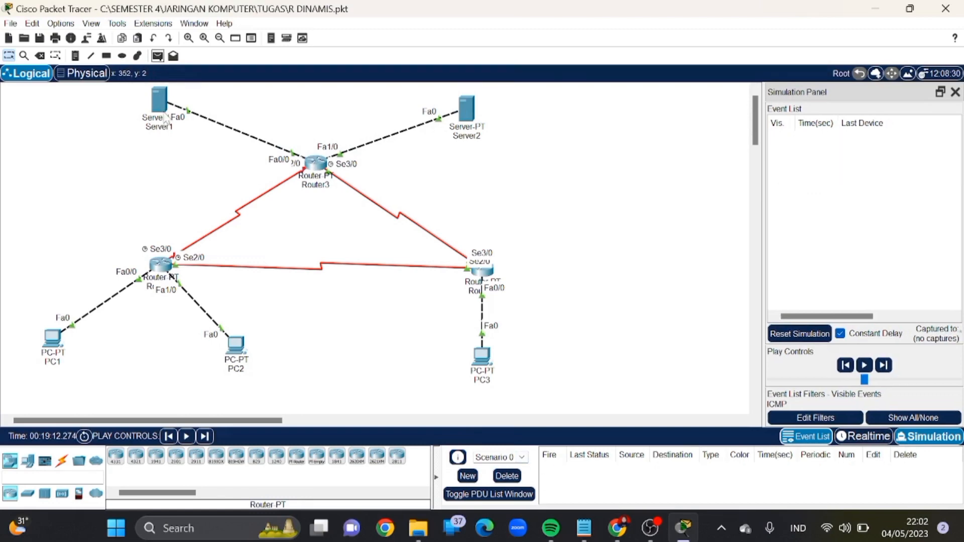
click(159, 98)
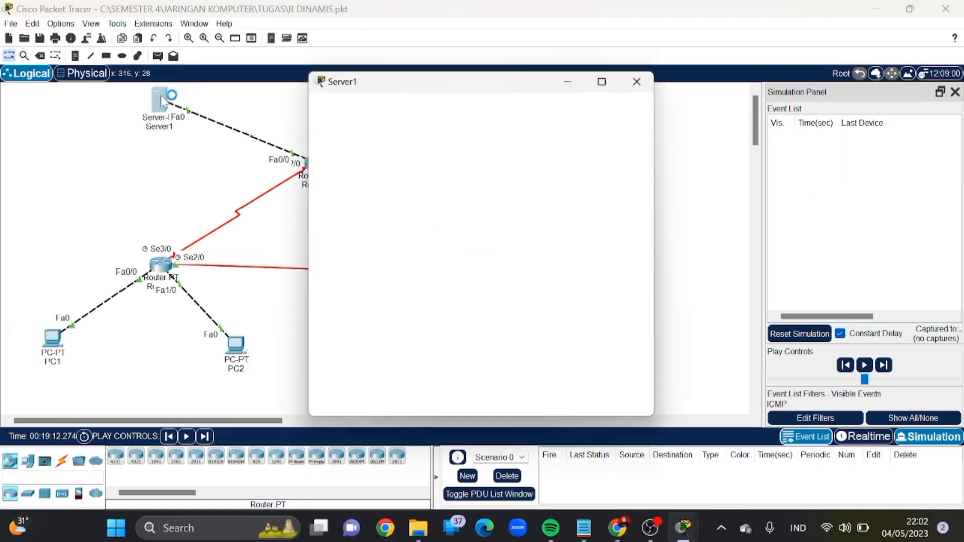
click(636, 82)
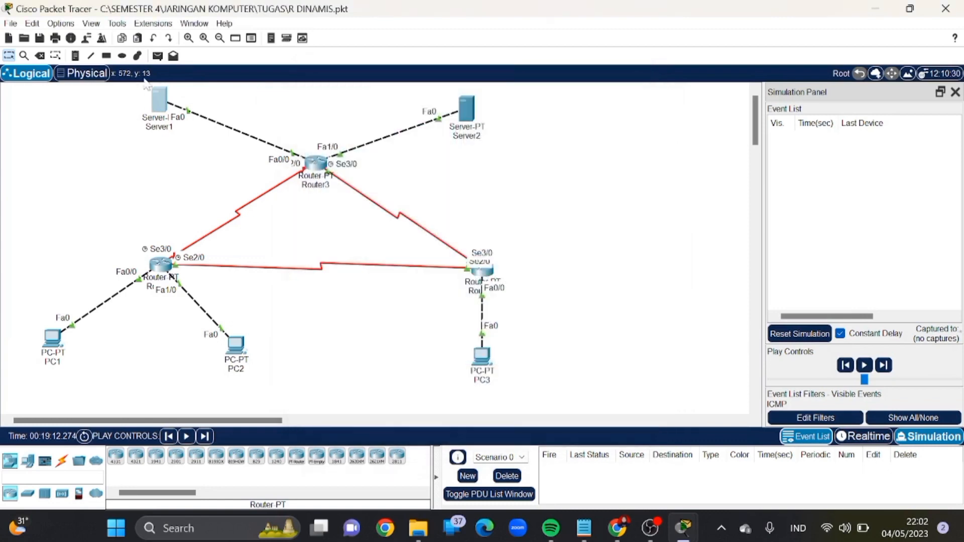
Add a simple PDU with Server1 as the source and PC1 as the destination.
click(158, 56)
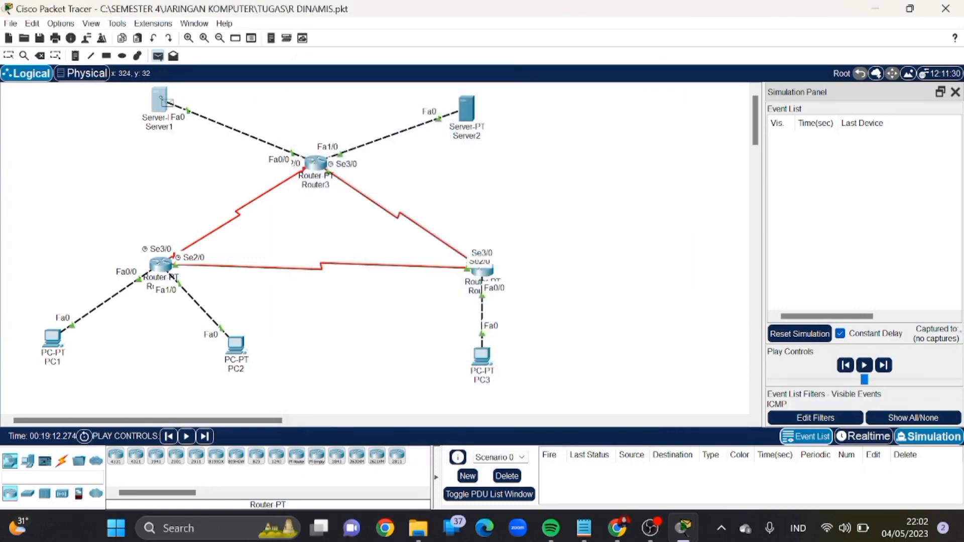
click(166, 102)
click(54, 335)
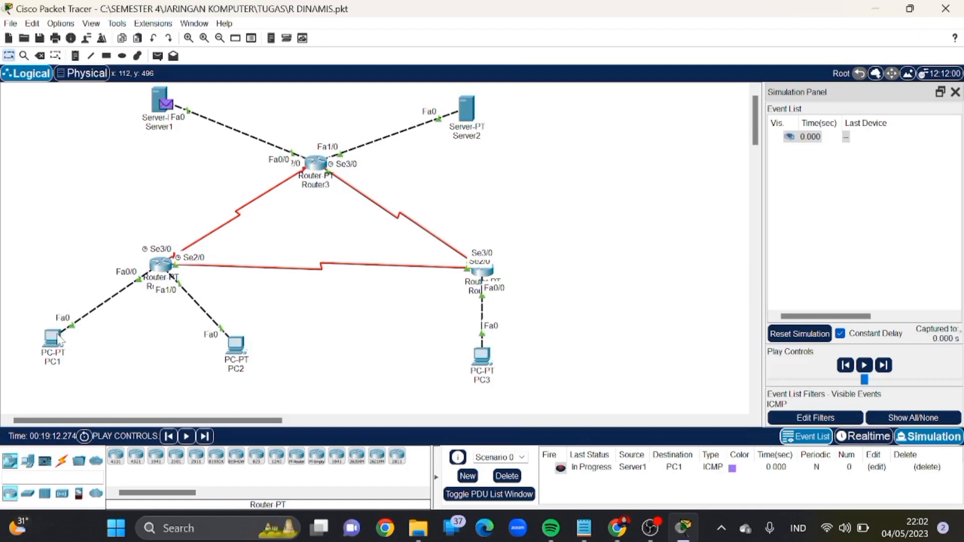
Step the Server1-to-PC1 PDU through each event until its reply reaches Server1, and delete the scenario.
click(886, 369)
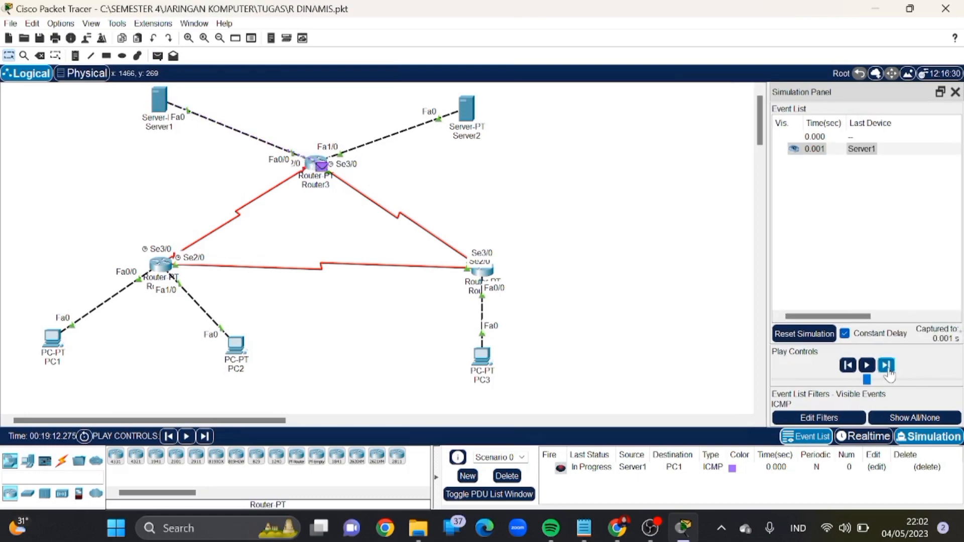
click(887, 369)
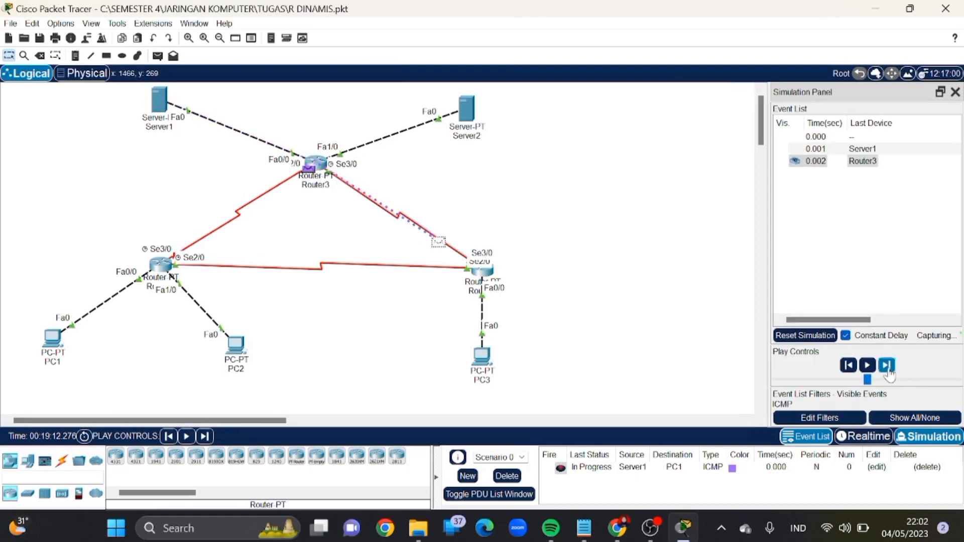
click(887, 370)
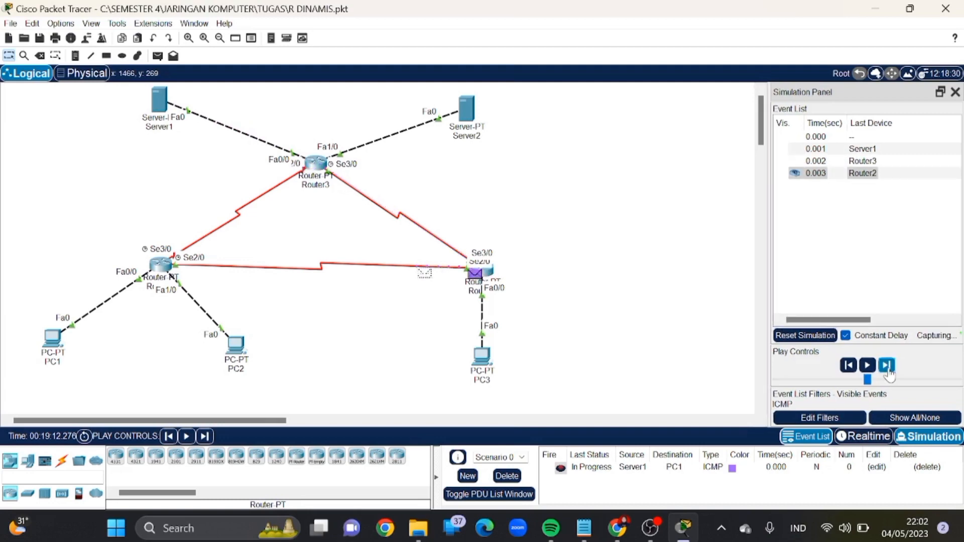
click(887, 370)
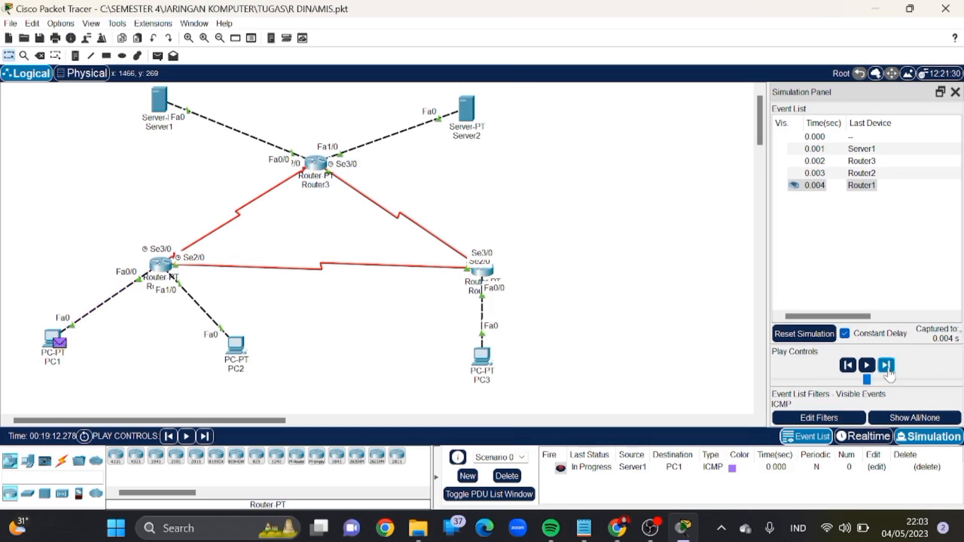
click(887, 369)
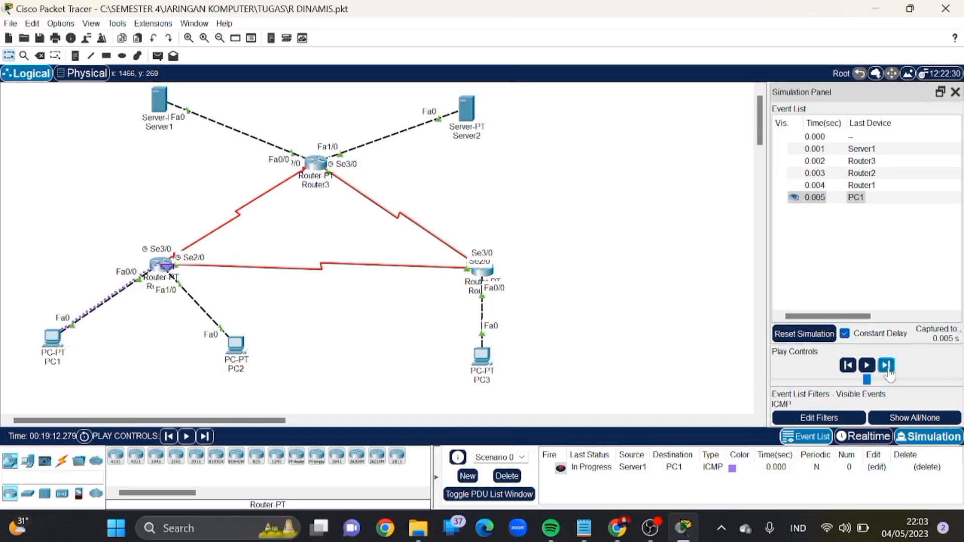
click(887, 370)
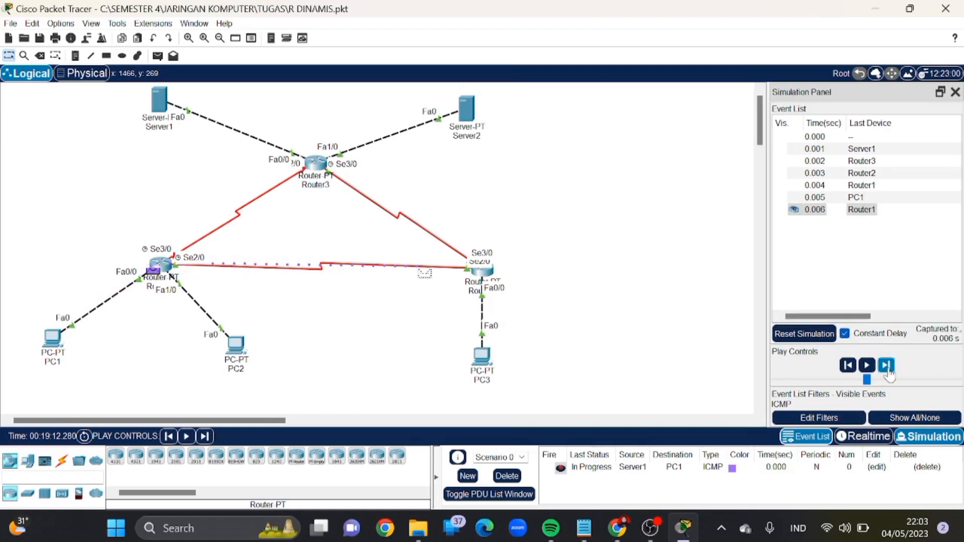
click(887, 370)
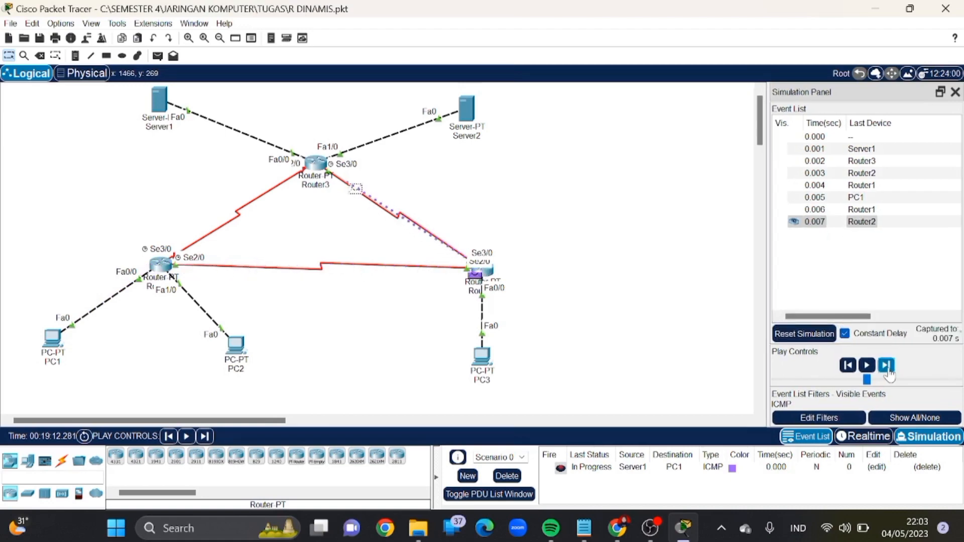
click(887, 370)
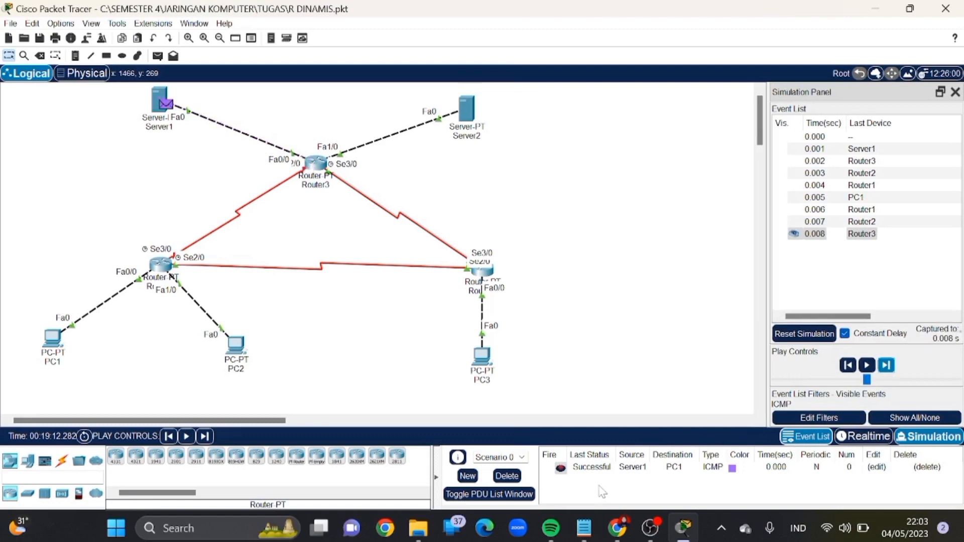
click(505, 476)
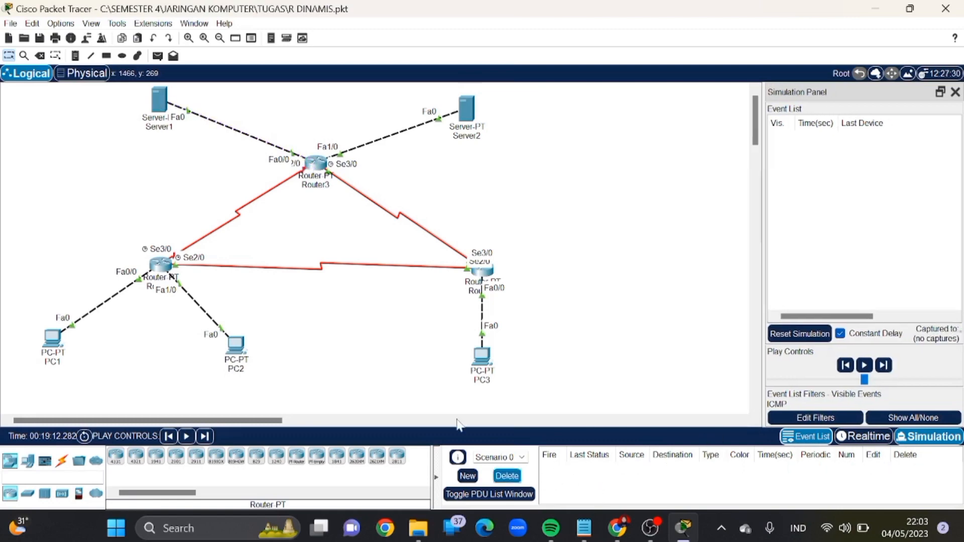
Add a simple PDU with Server1 as the source and PC2 as the destination.
click(157, 55)
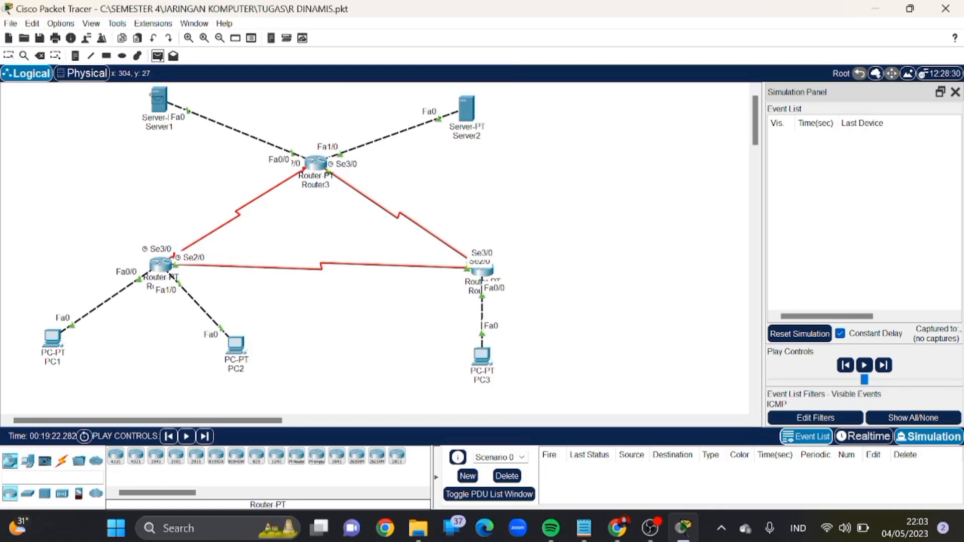
click(159, 100)
click(235, 346)
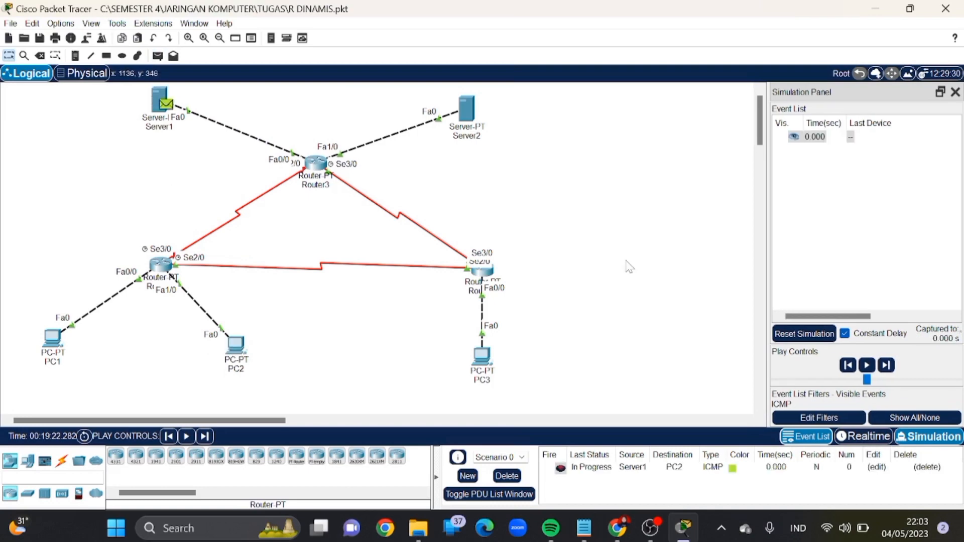
Advance the Server1-to-PC2 PDU event by event until its reply returns to Server1, and delete the scenario.
click(886, 367)
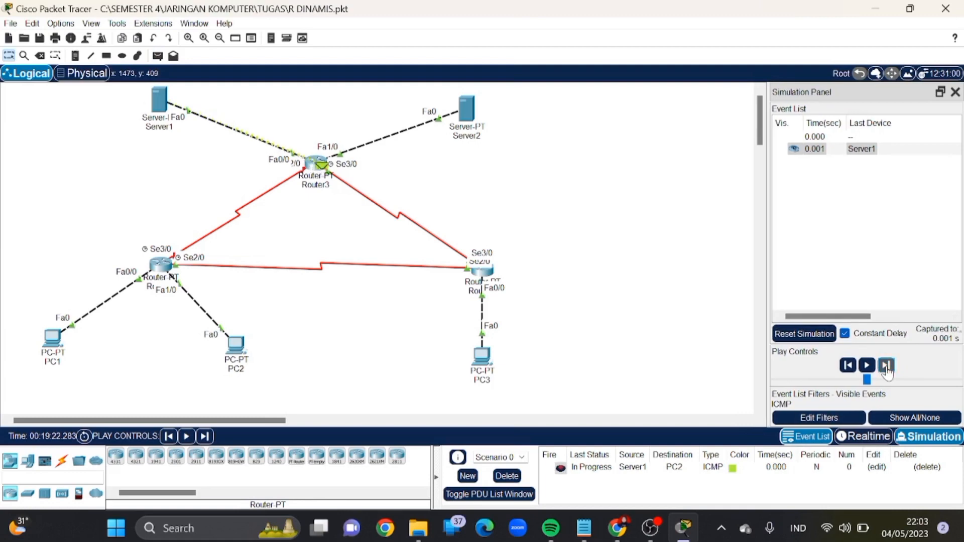
click(886, 366)
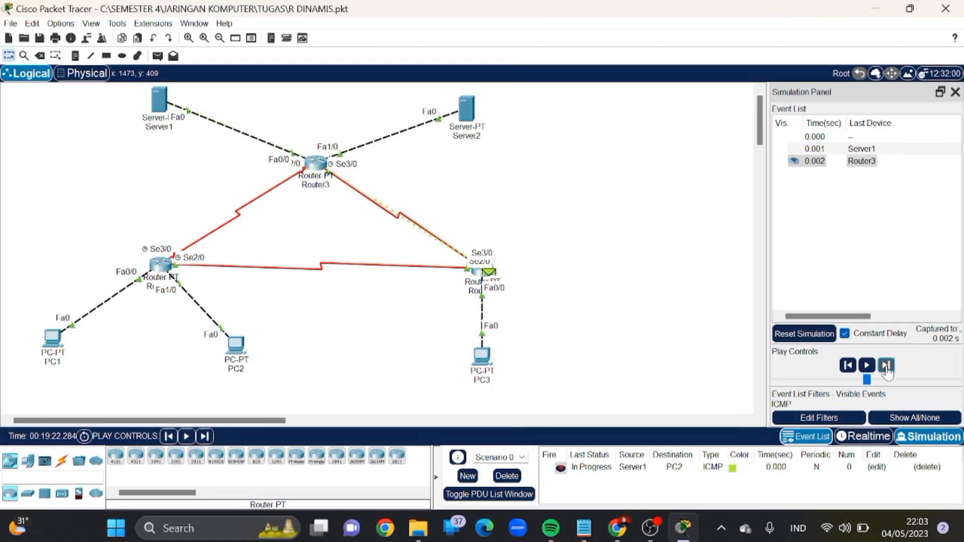
click(886, 367)
click(886, 367)
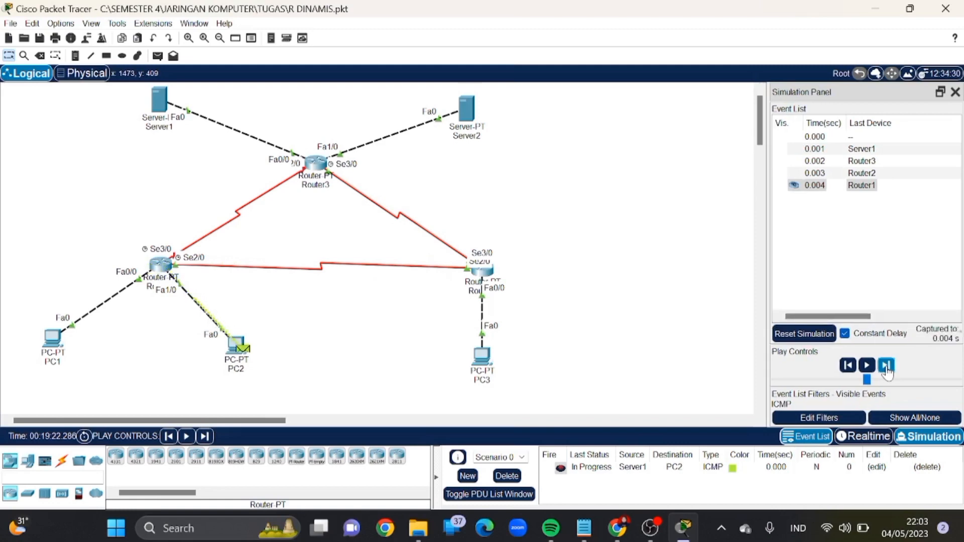
click(886, 367)
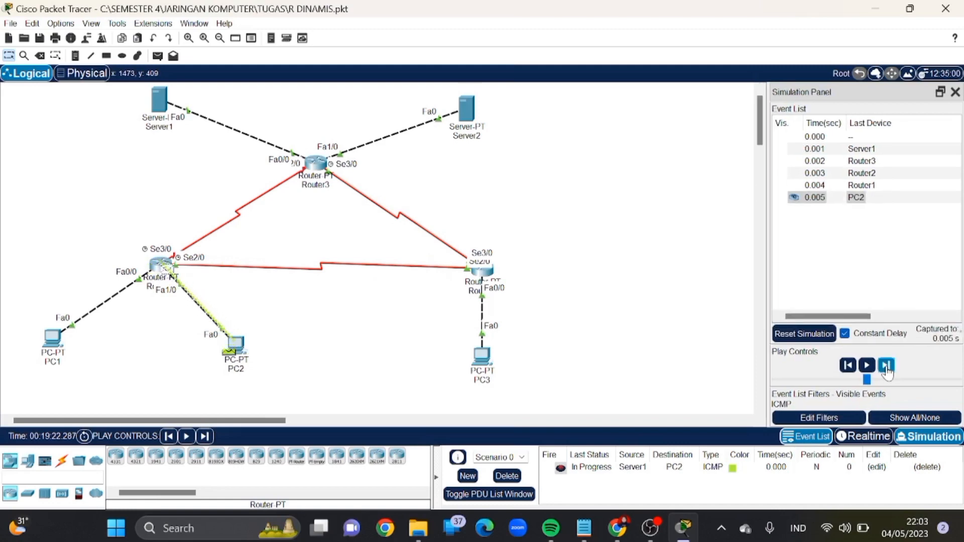
click(886, 366)
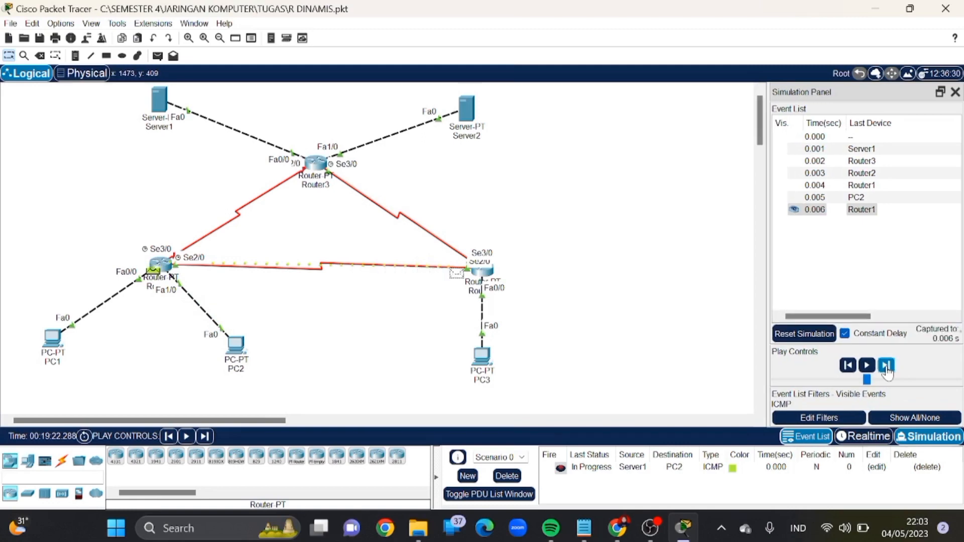
click(886, 366)
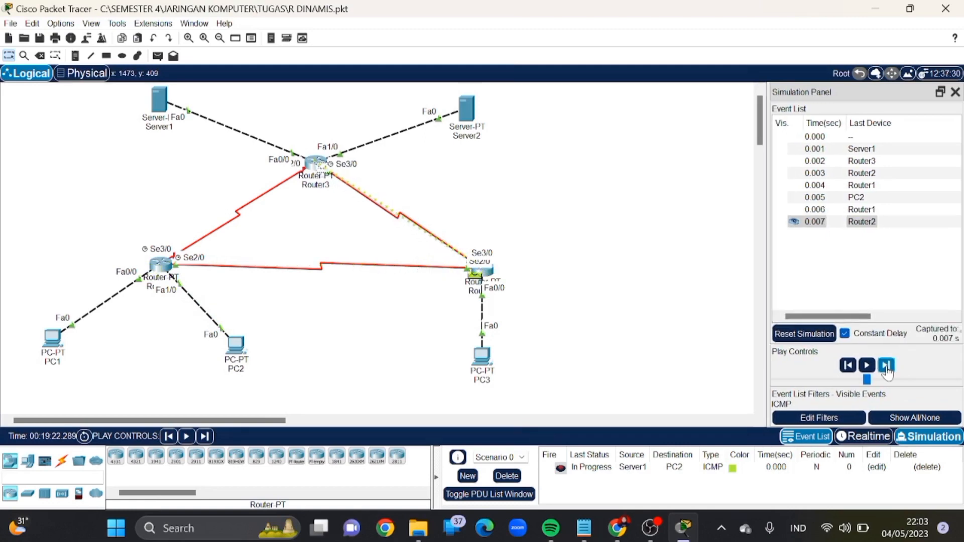
click(886, 366)
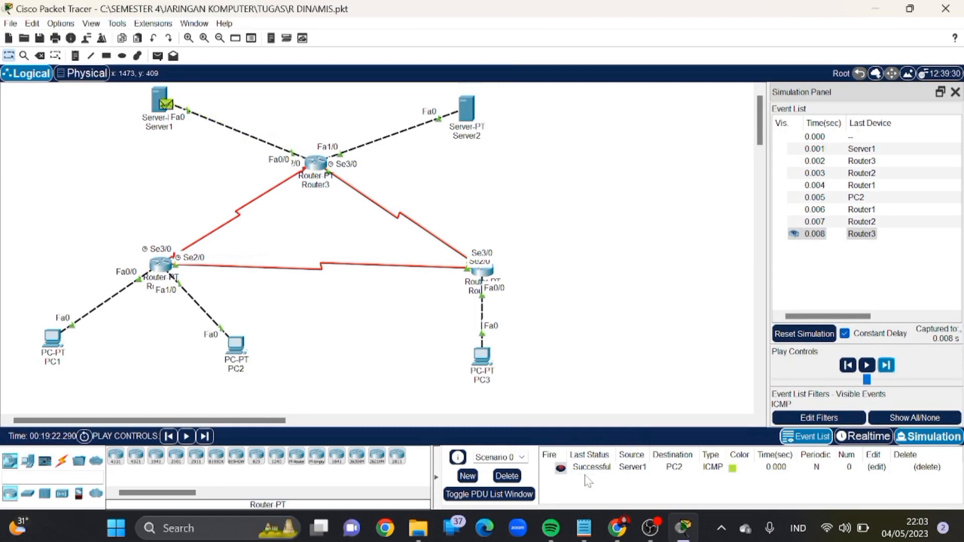
click(507, 476)
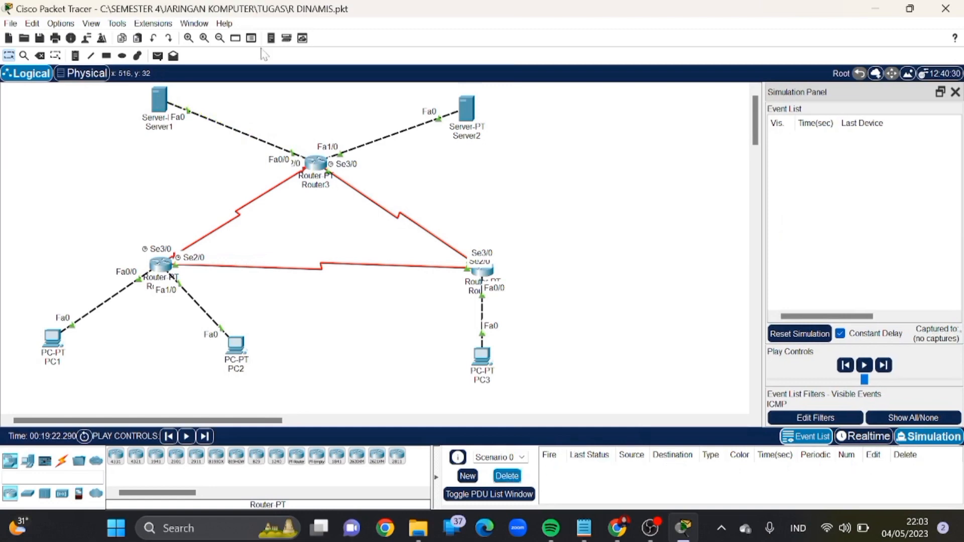
Add a simple PDU with Server1 as the source and PC3 as the destination.
click(158, 56)
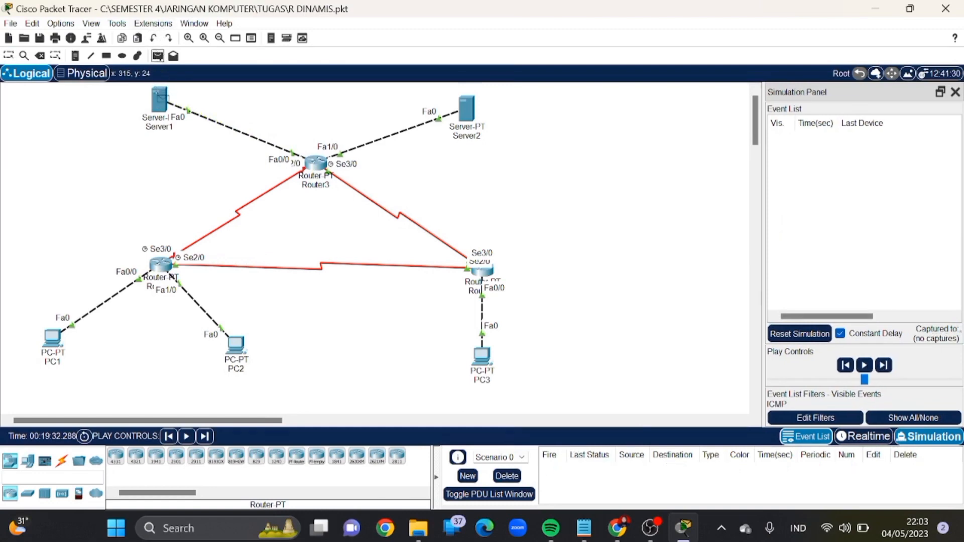
click(159, 101)
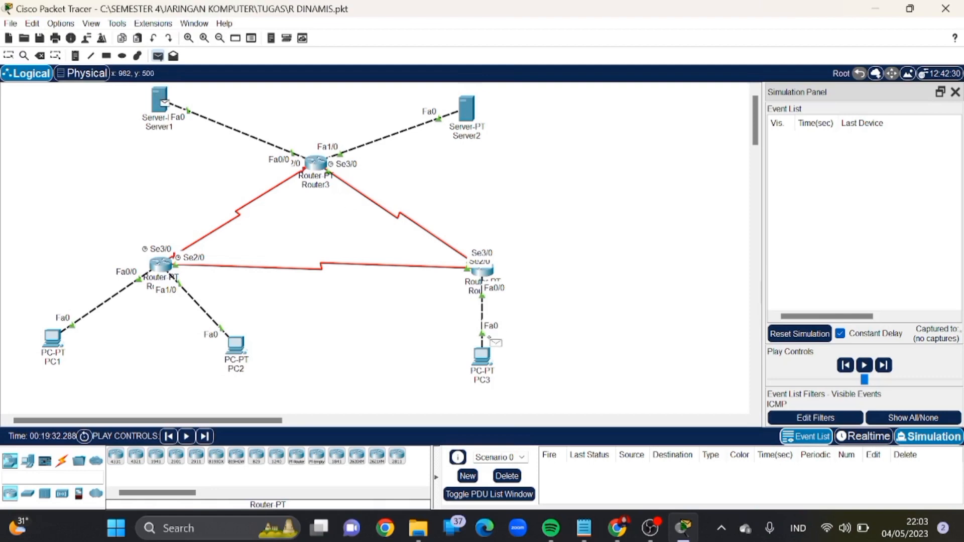
click(481, 356)
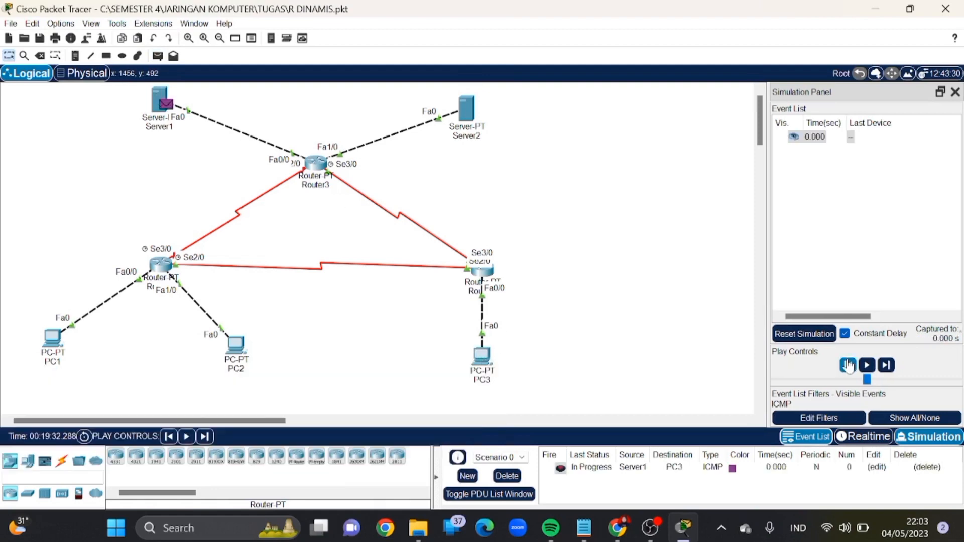
Step the Server1-to-PC3 PDU through each captured event until its reply arrives back at Server1.
click(887, 366)
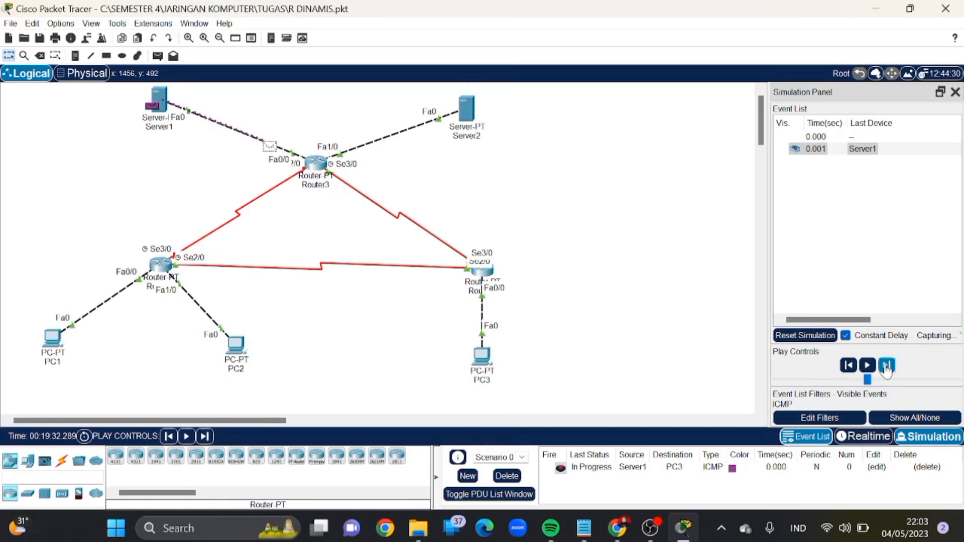
click(887, 366)
click(887, 366)
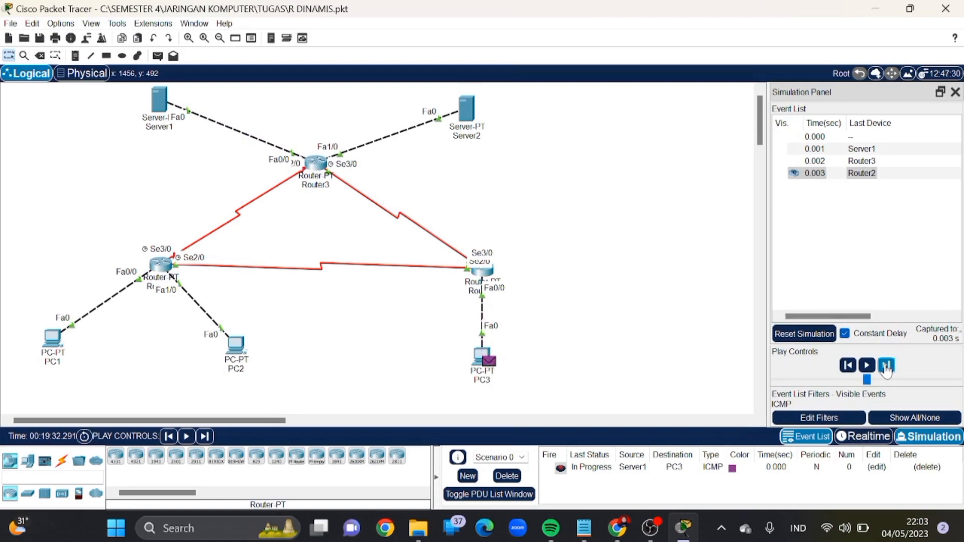
click(887, 366)
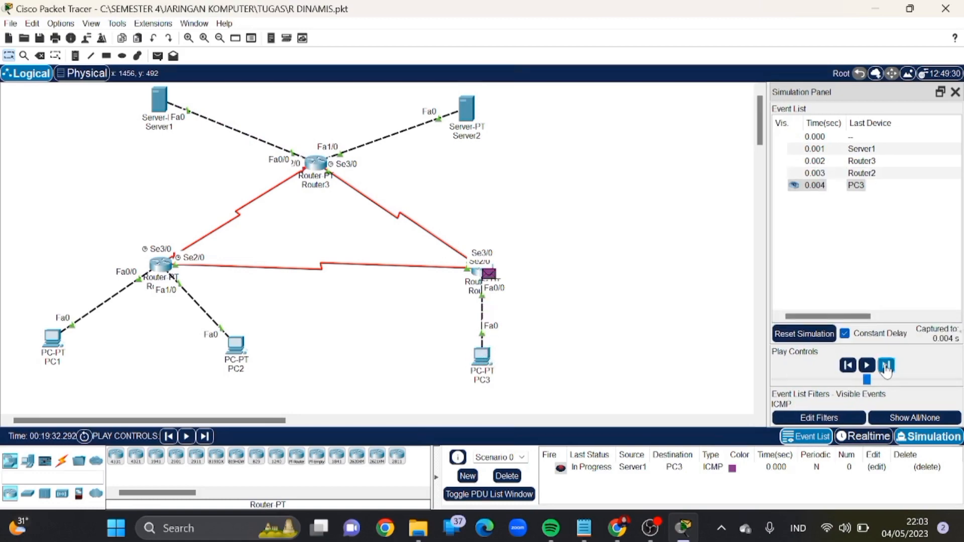
click(886, 366)
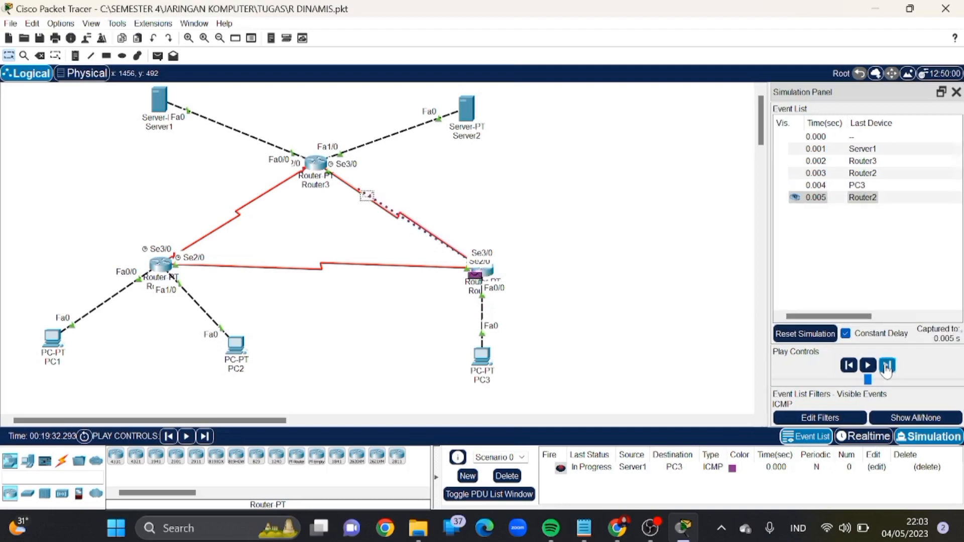
click(886, 367)
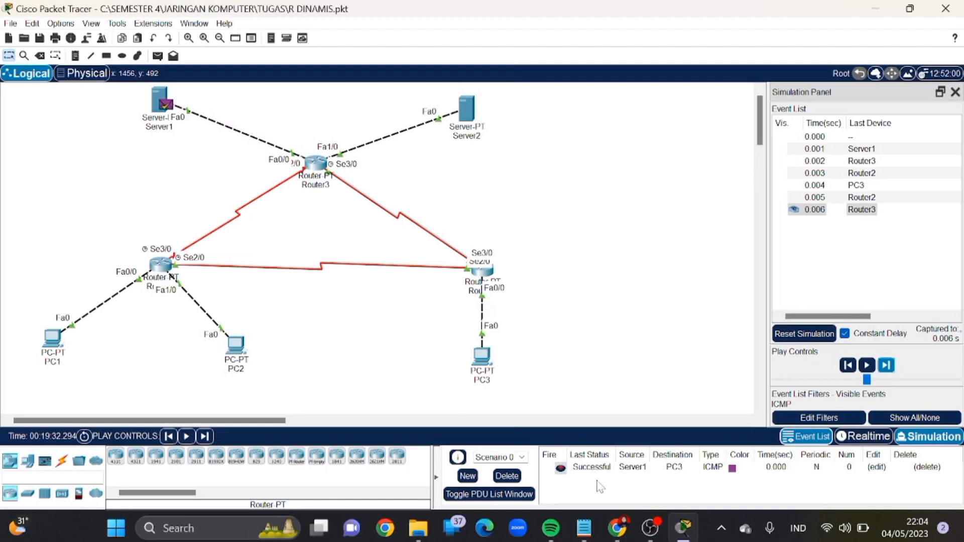
Delete the Server1-to-PC3 PDU scenario and switch from Simulation to Realtime mode.
click(512, 481)
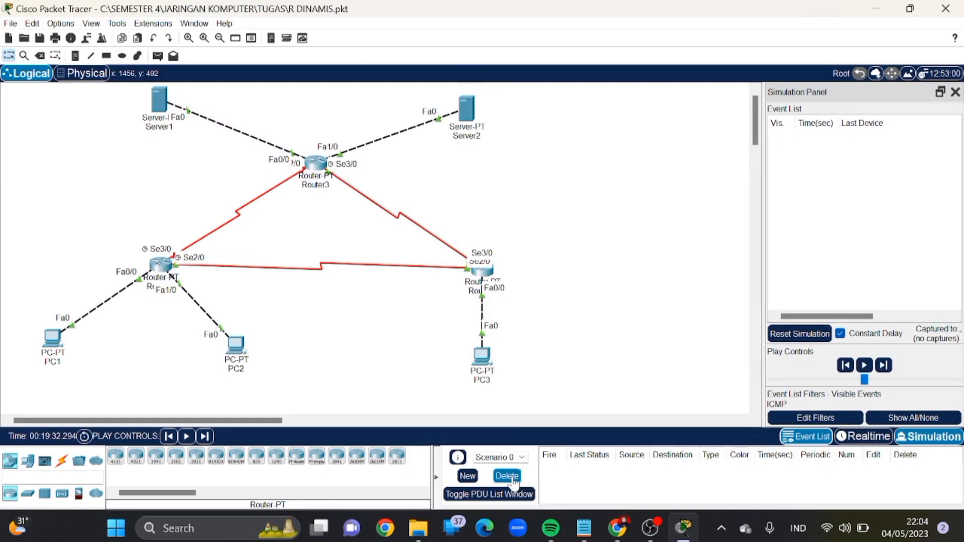
click(872, 437)
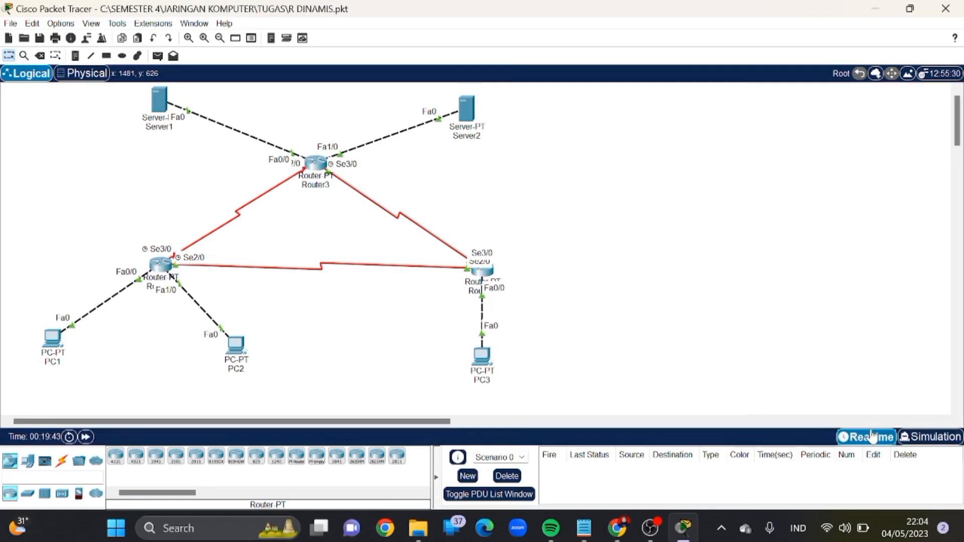